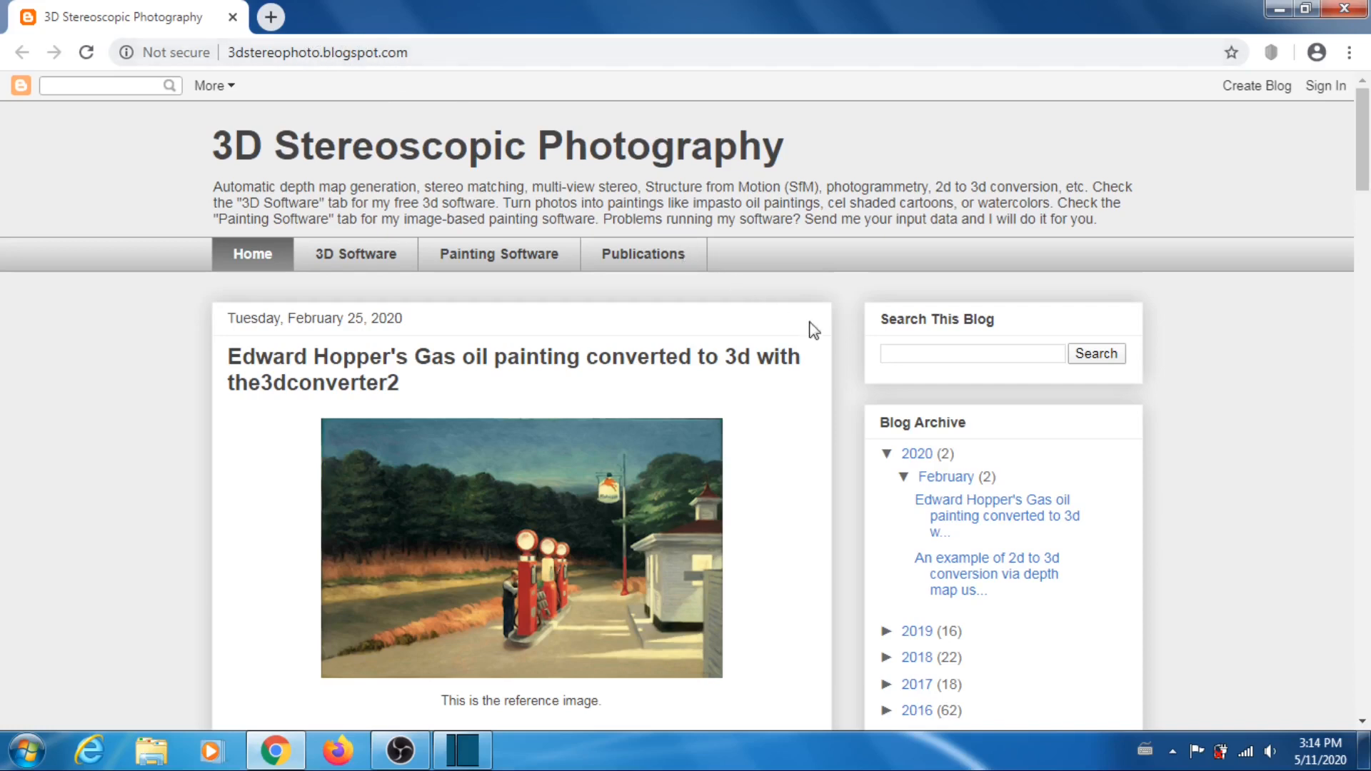
Step: Search the blog for "the3dconverter2" and open the post "2d to 3d Image Conversion Software - the3dconverter2"
left_click(899, 353)
type("the3")
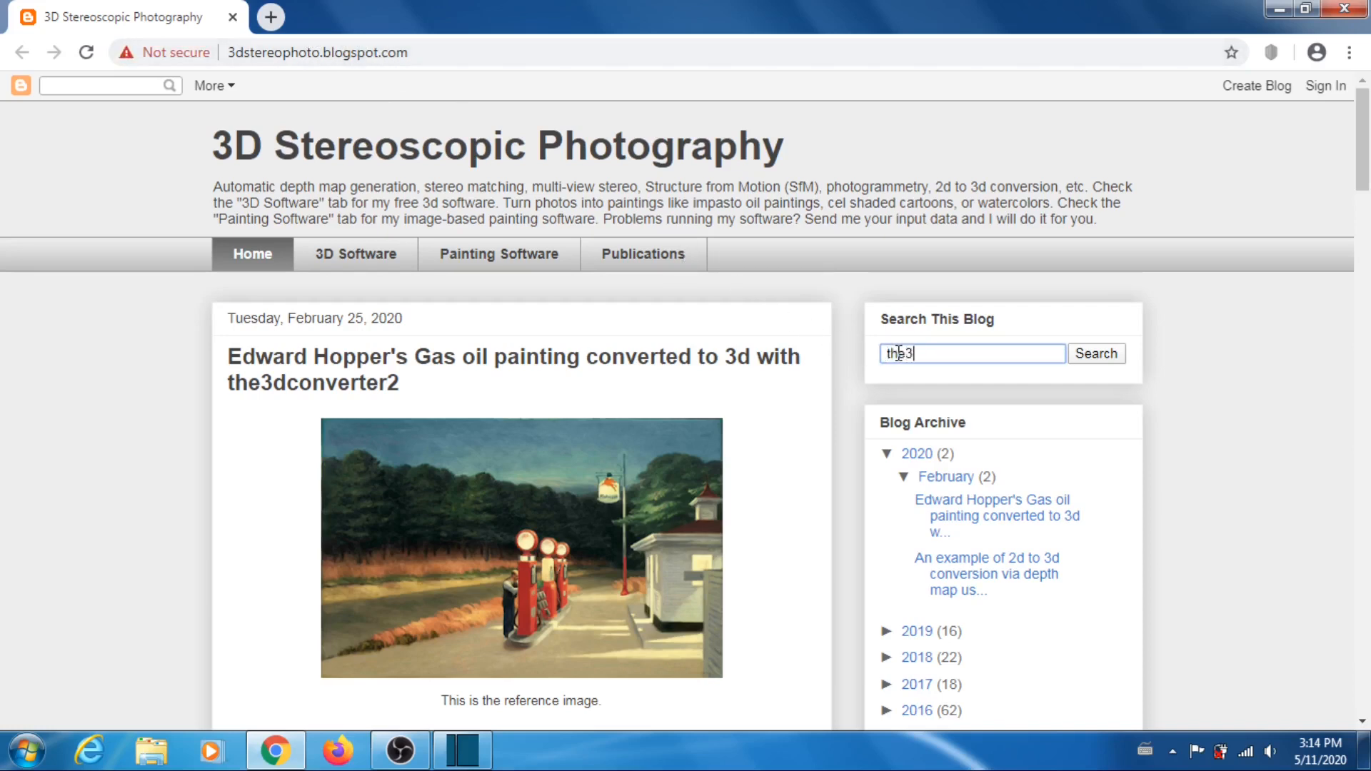
type("dconverter2")
key("Return")
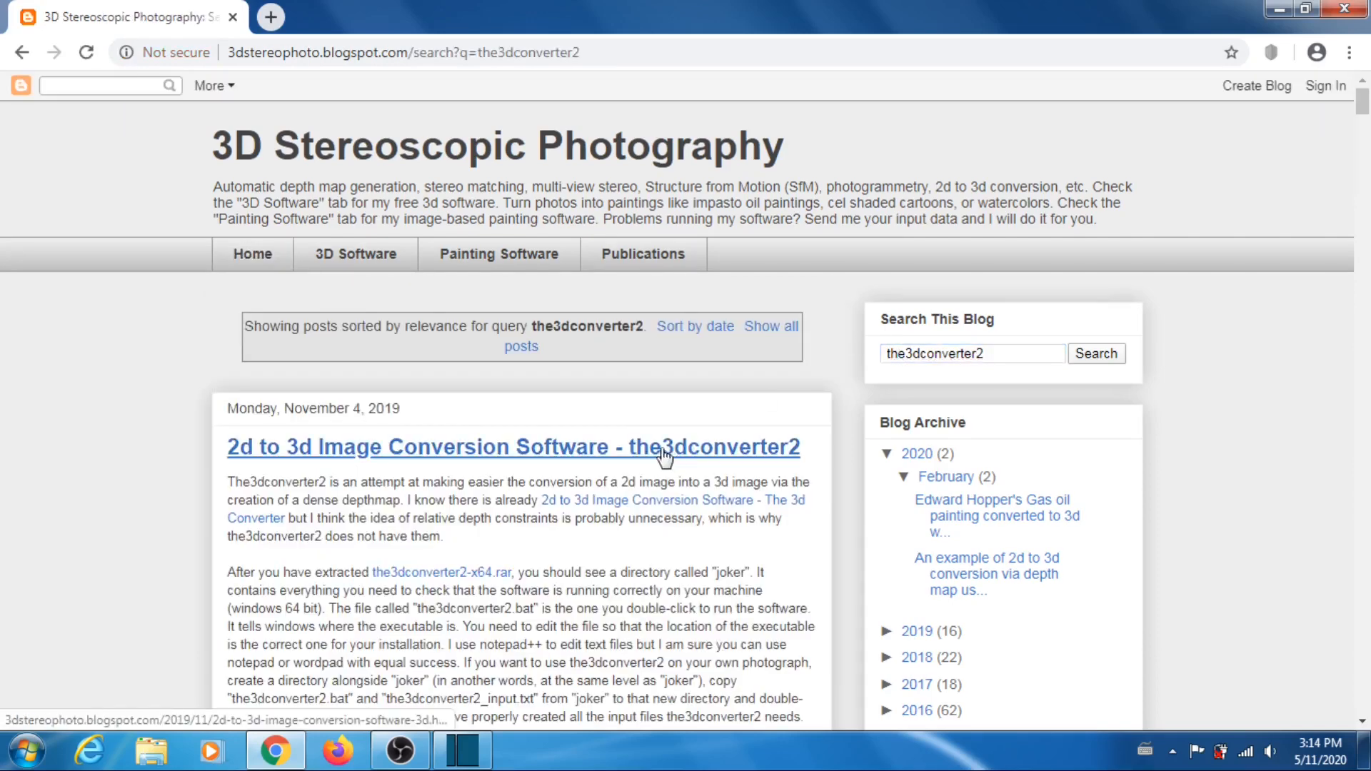
left_click(665, 455)
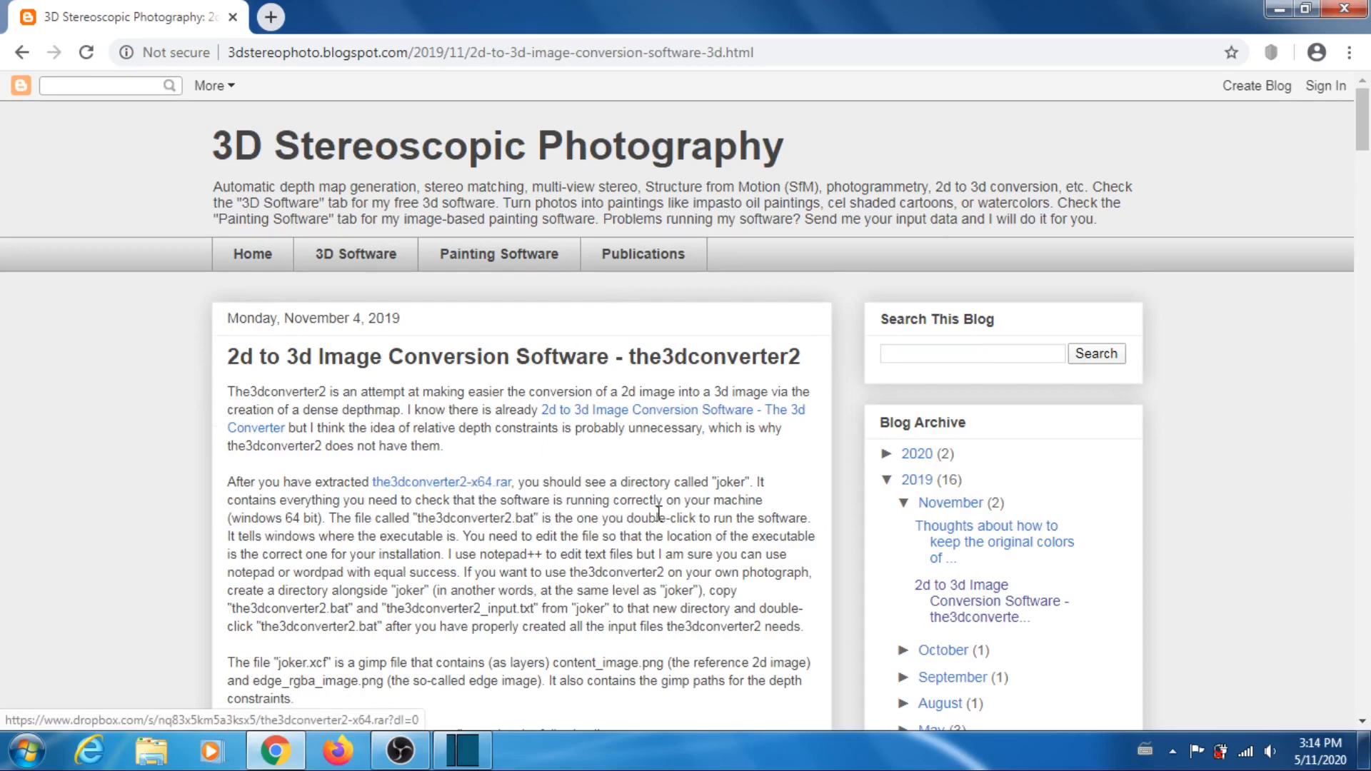
Step: Download the3dconverter2-x64.rar directly from the Dropbox page linked in the post, dismissing the account sign-up form
scroll(652, 466, "down", 5)
scroll(618, 386, "up", 1)
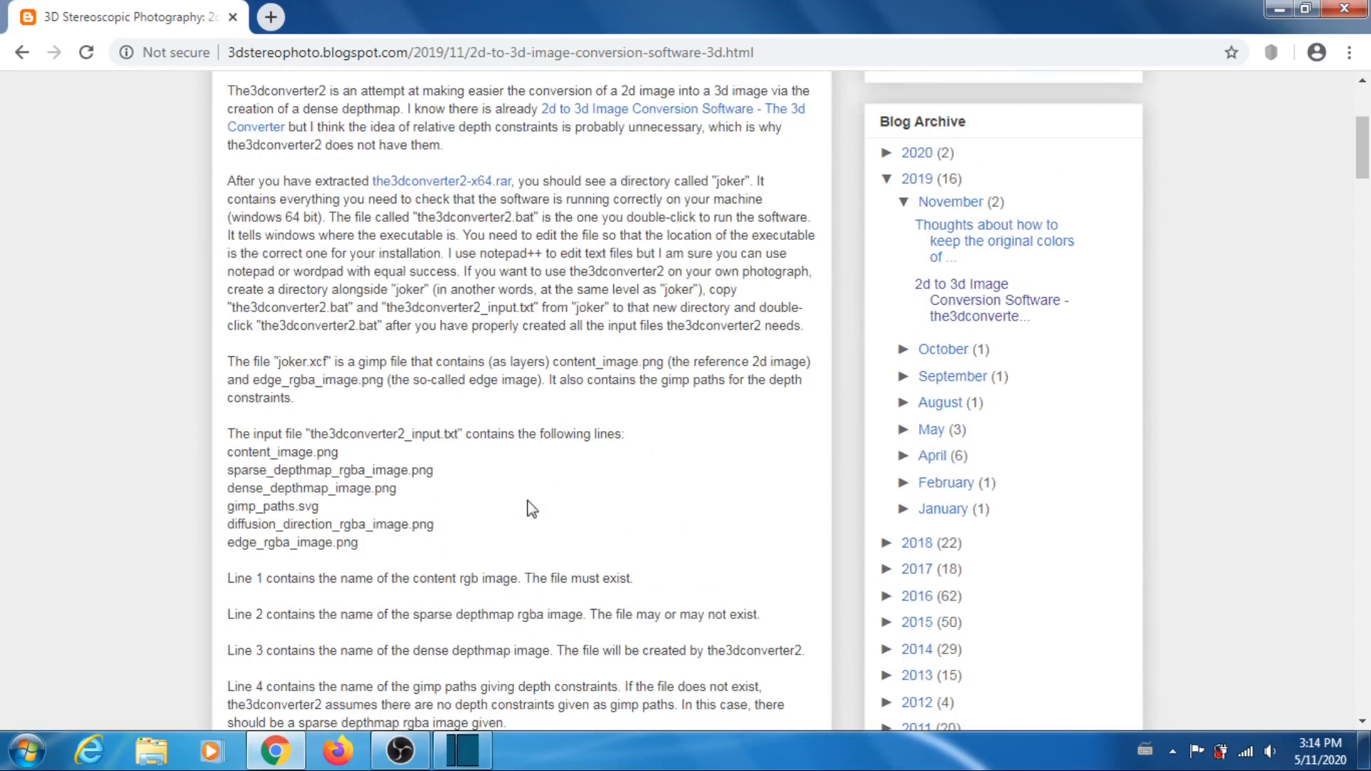
scroll(508, 311, "up", 3)
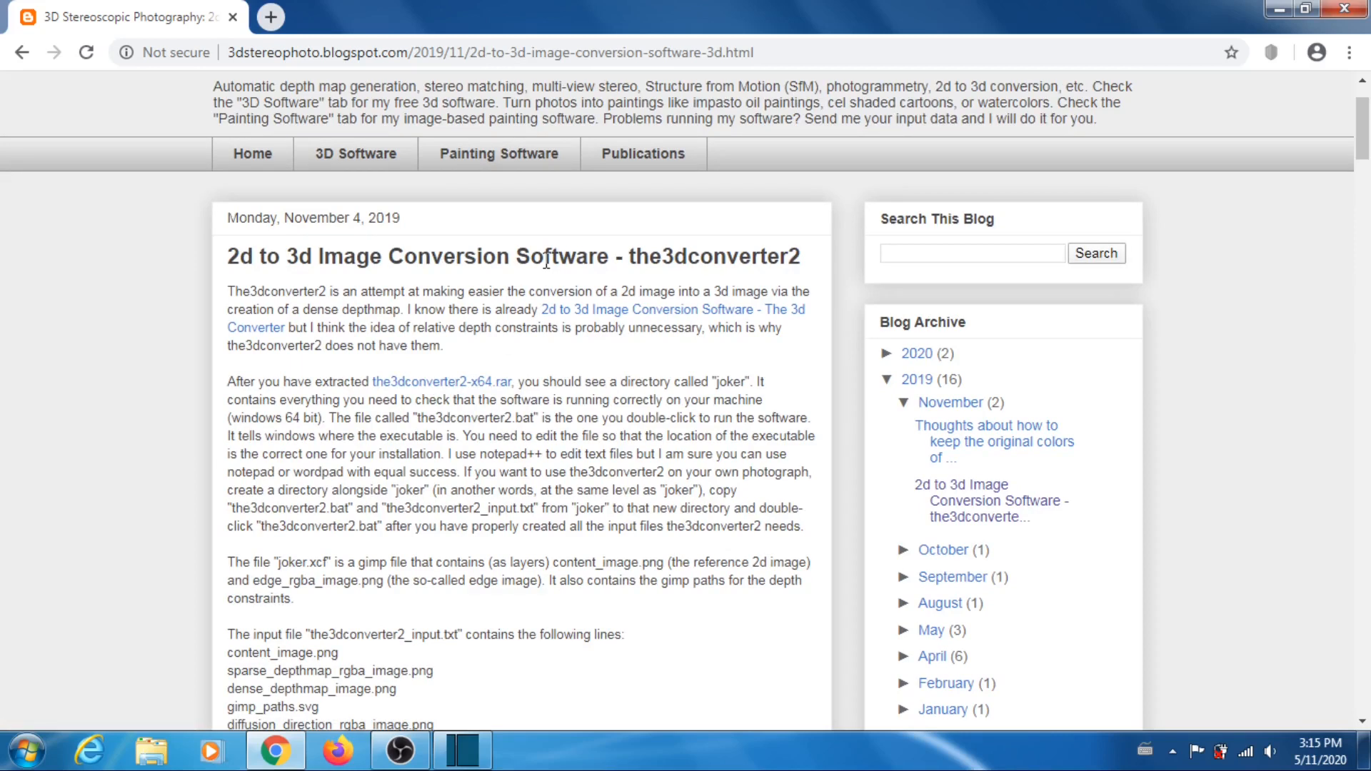
scroll(580, 319, "up", 2)
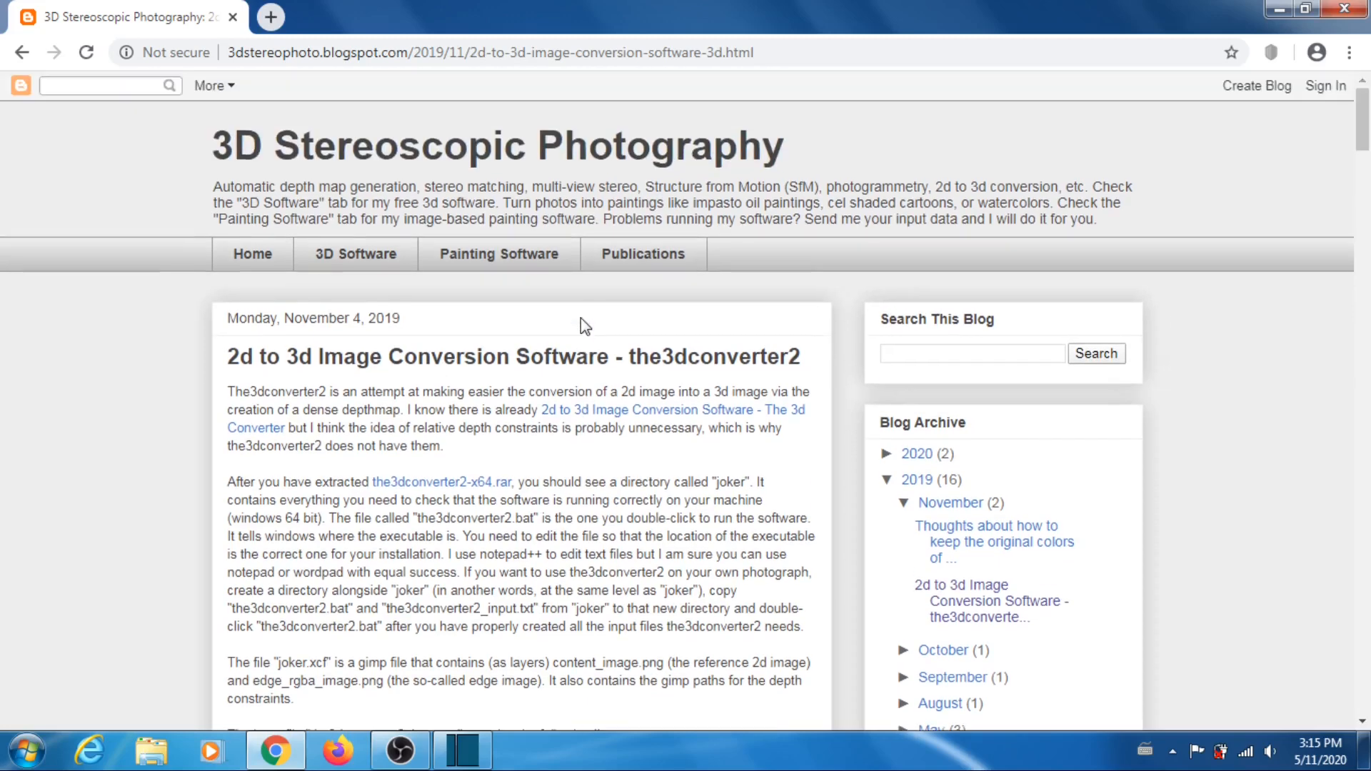
left_click(480, 491)
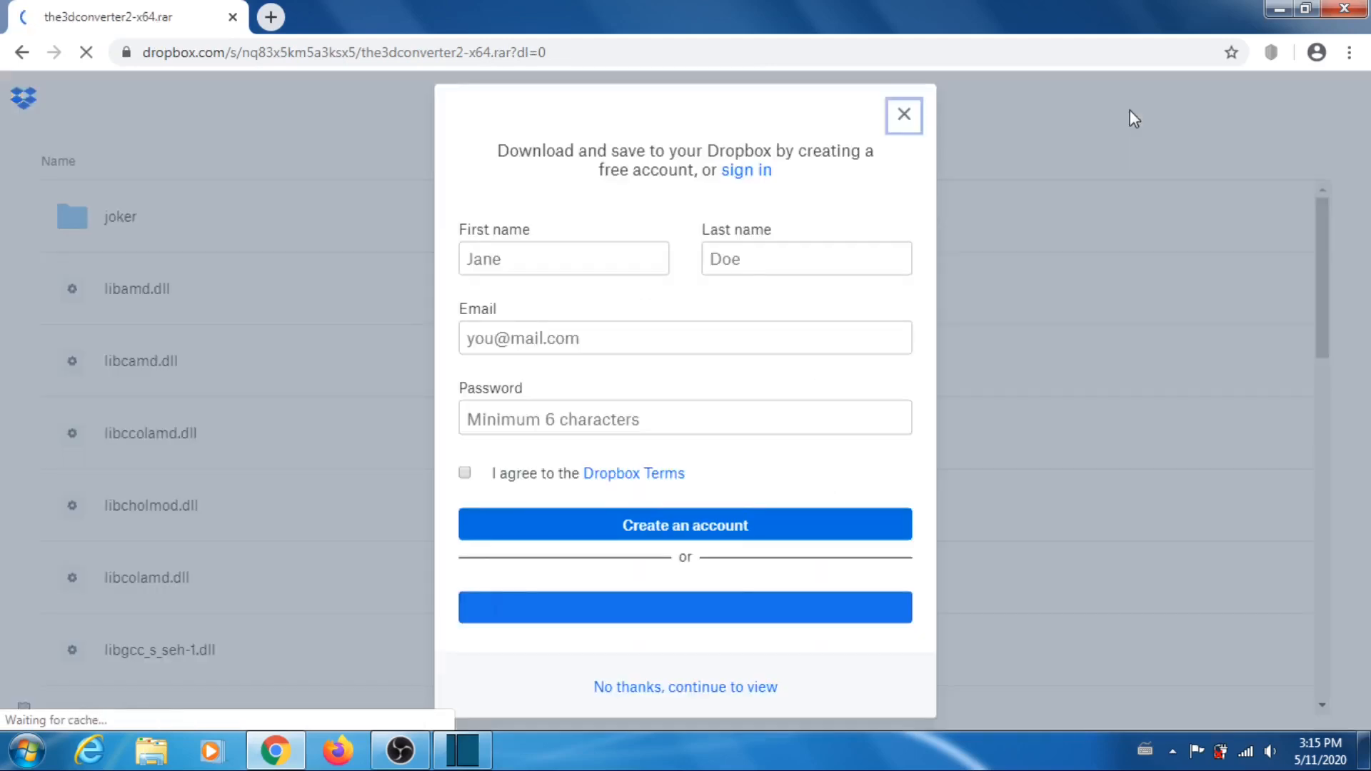
left_click(887, 106)
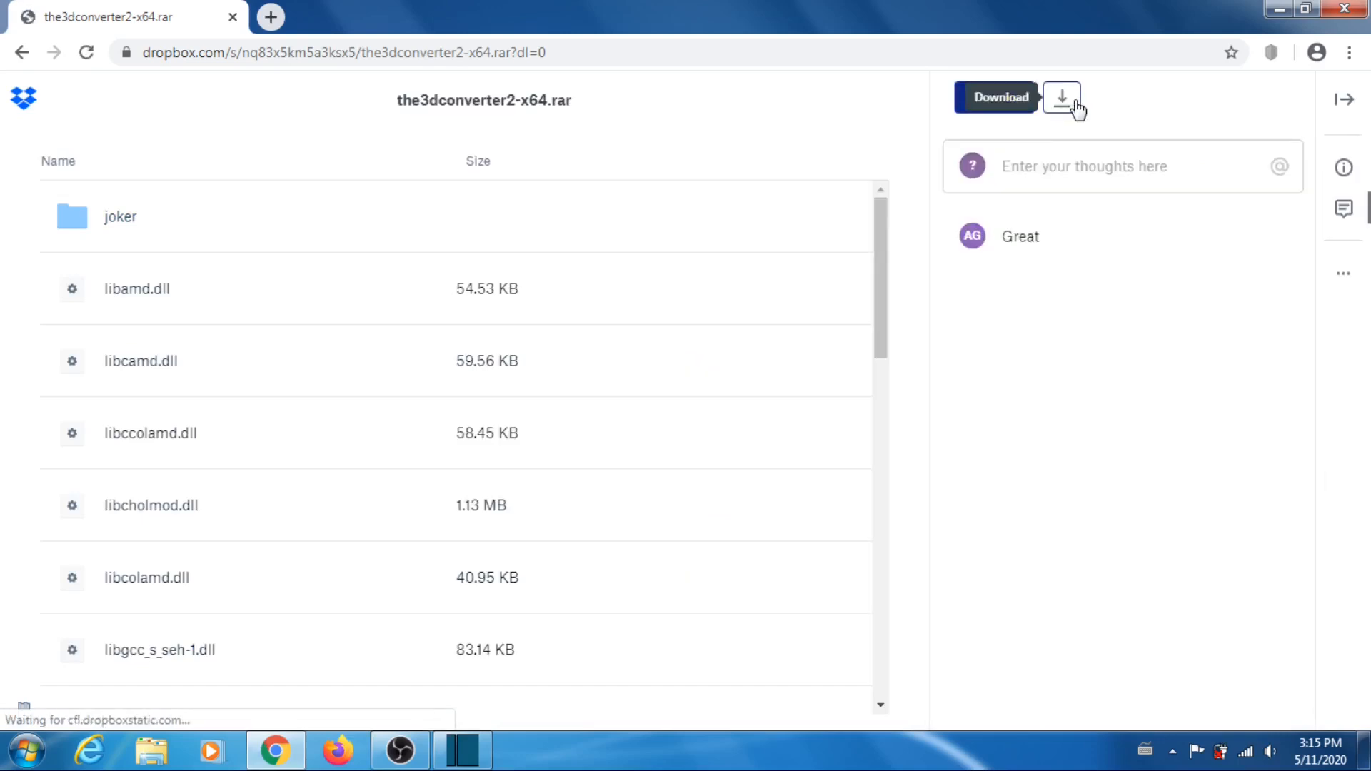
left_click(1068, 104)
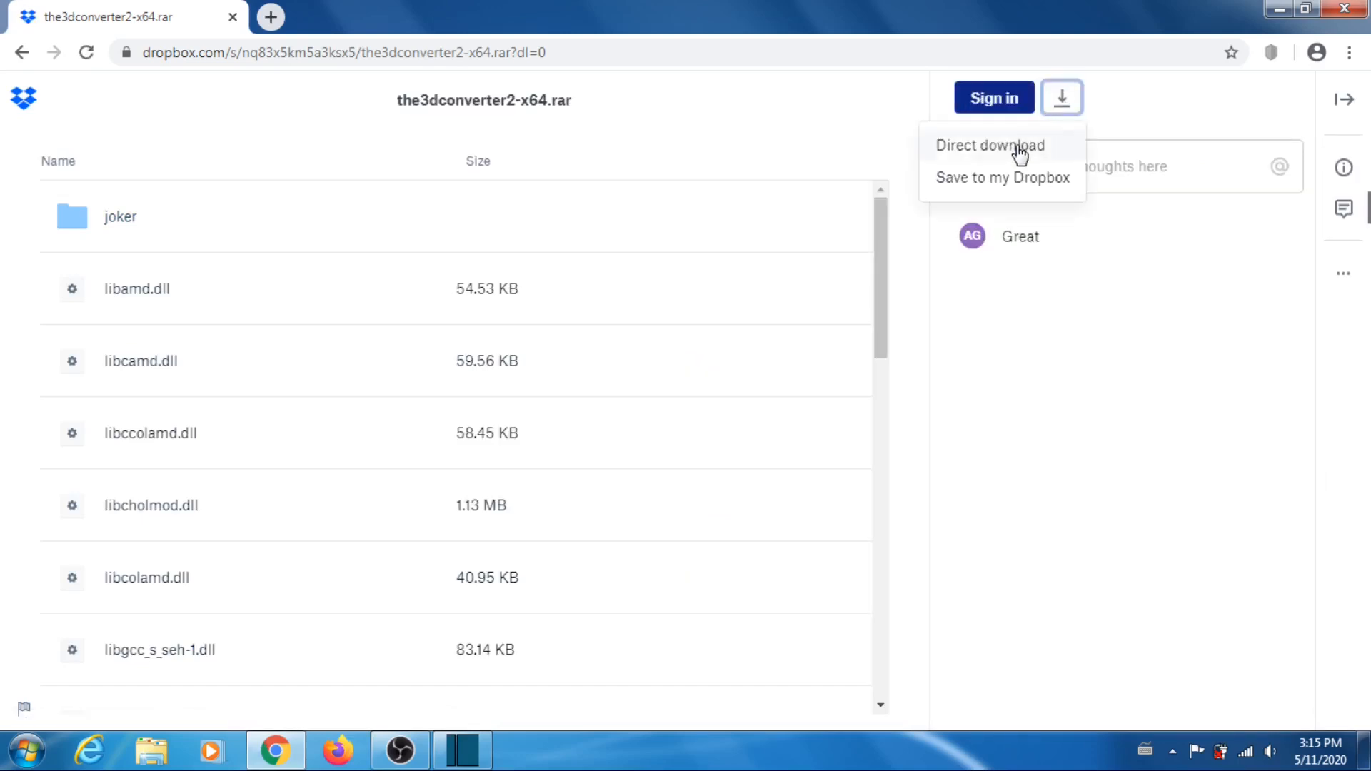
left_click(1019, 148)
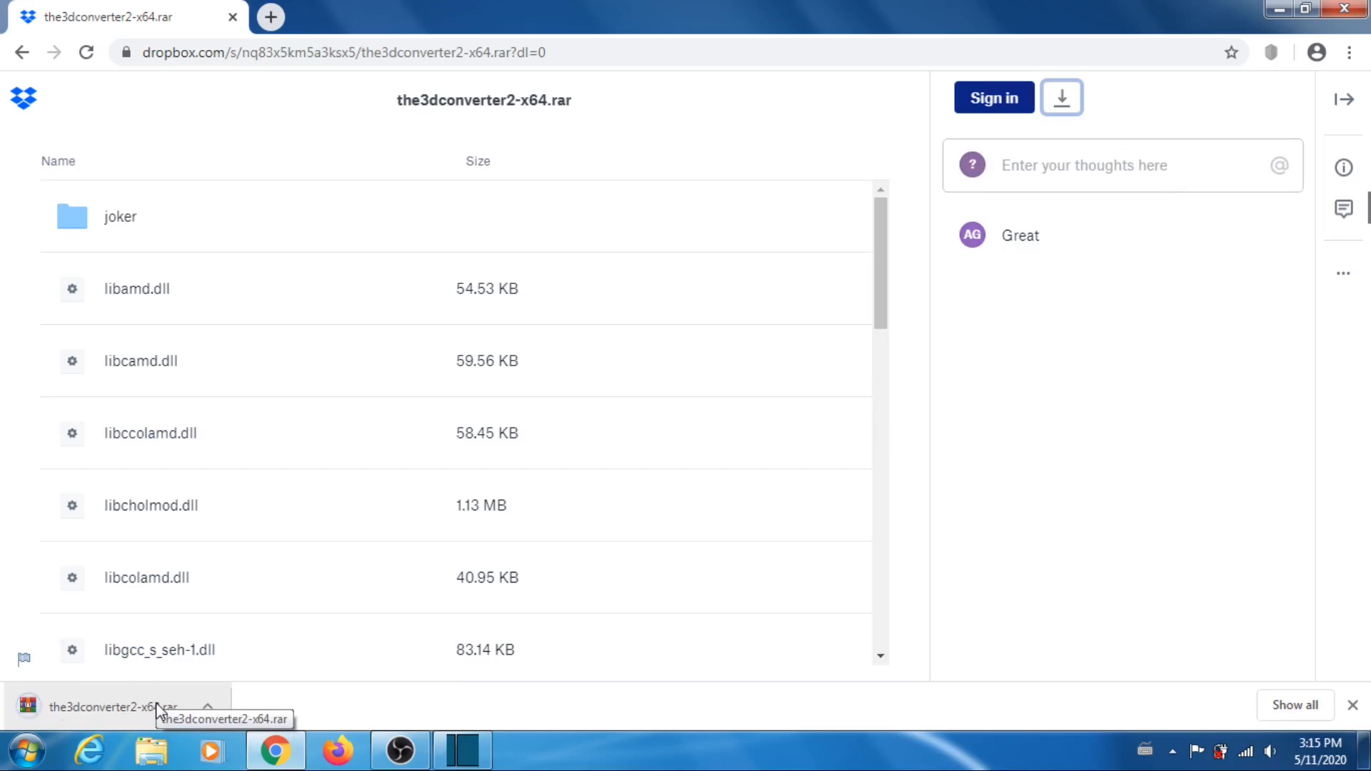
Step: Extract the downloaded the3dconverter2-x64 archive into its own folder inside Downloads
left_click(153, 753)
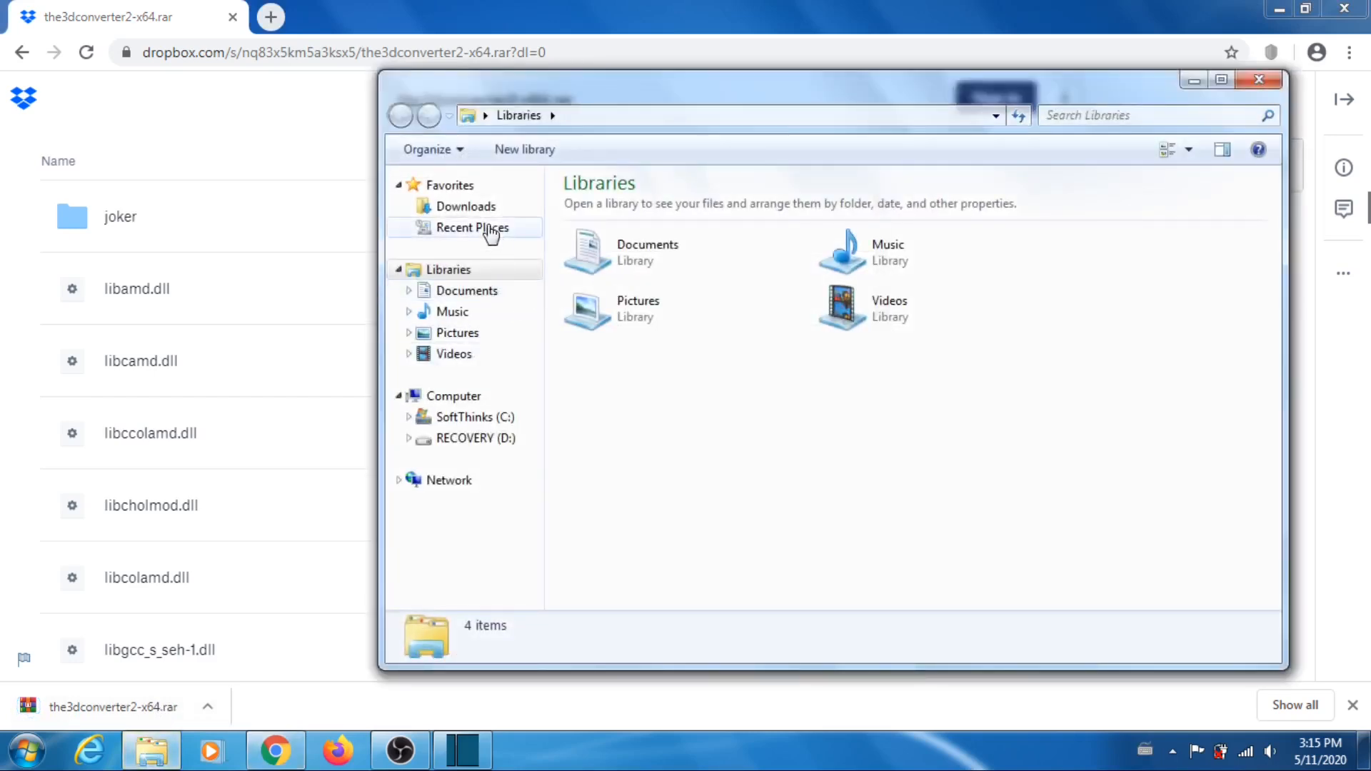
left_click(521, 206)
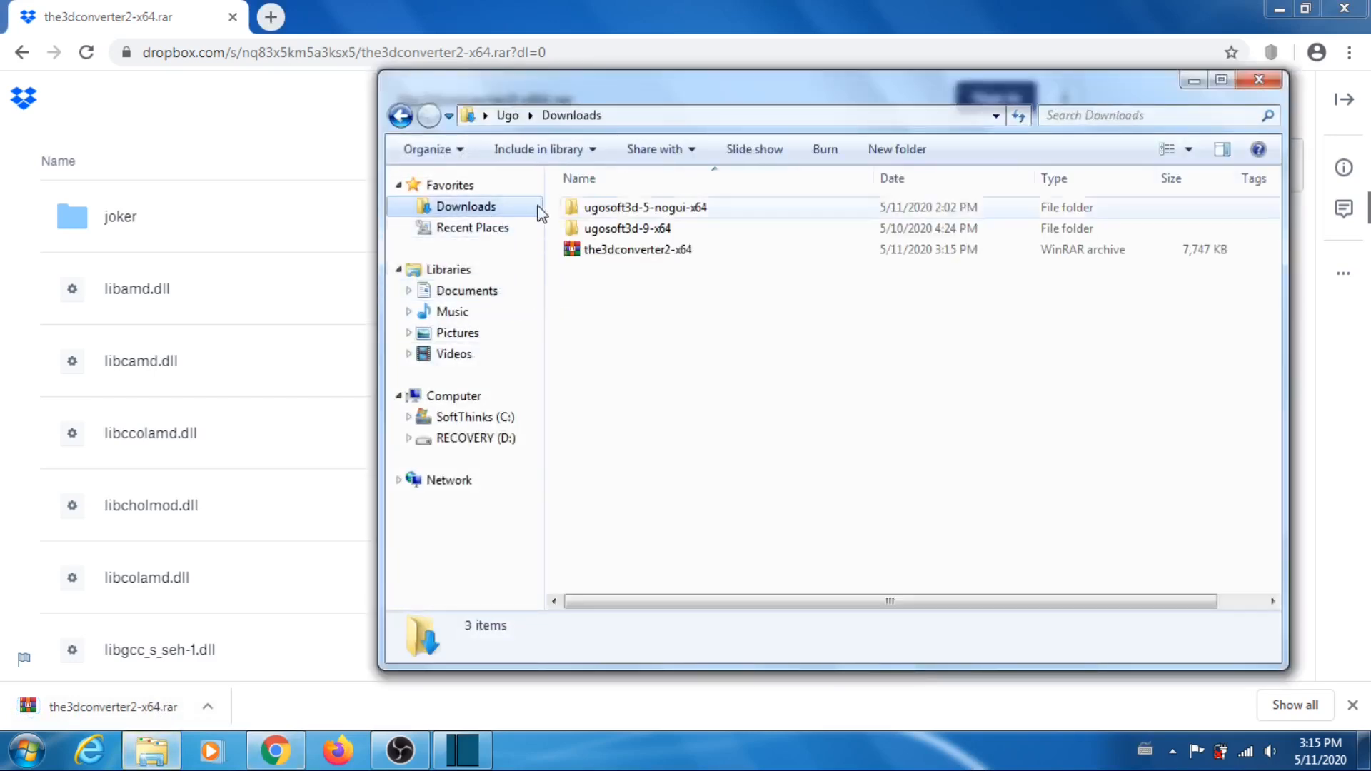
double_click(665, 250)
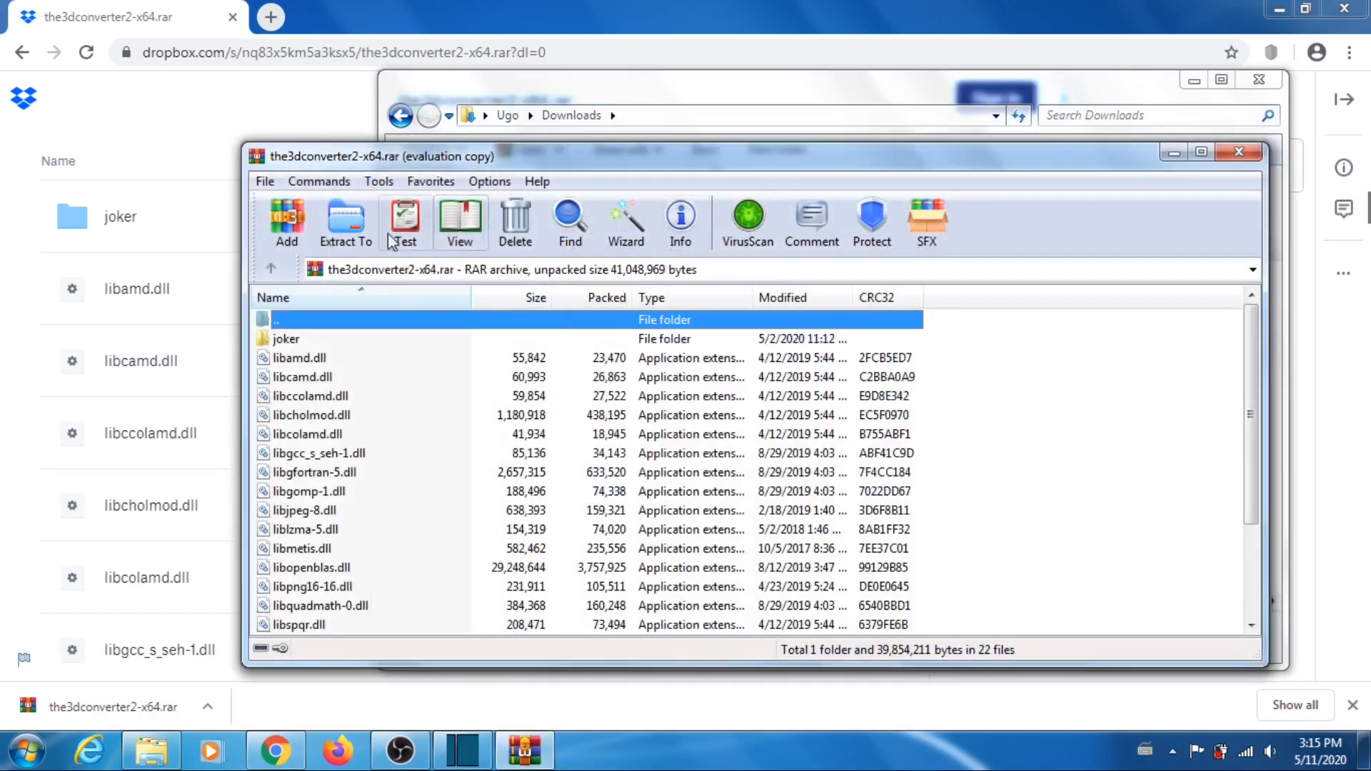
left_click(350, 236)
left_click(832, 632)
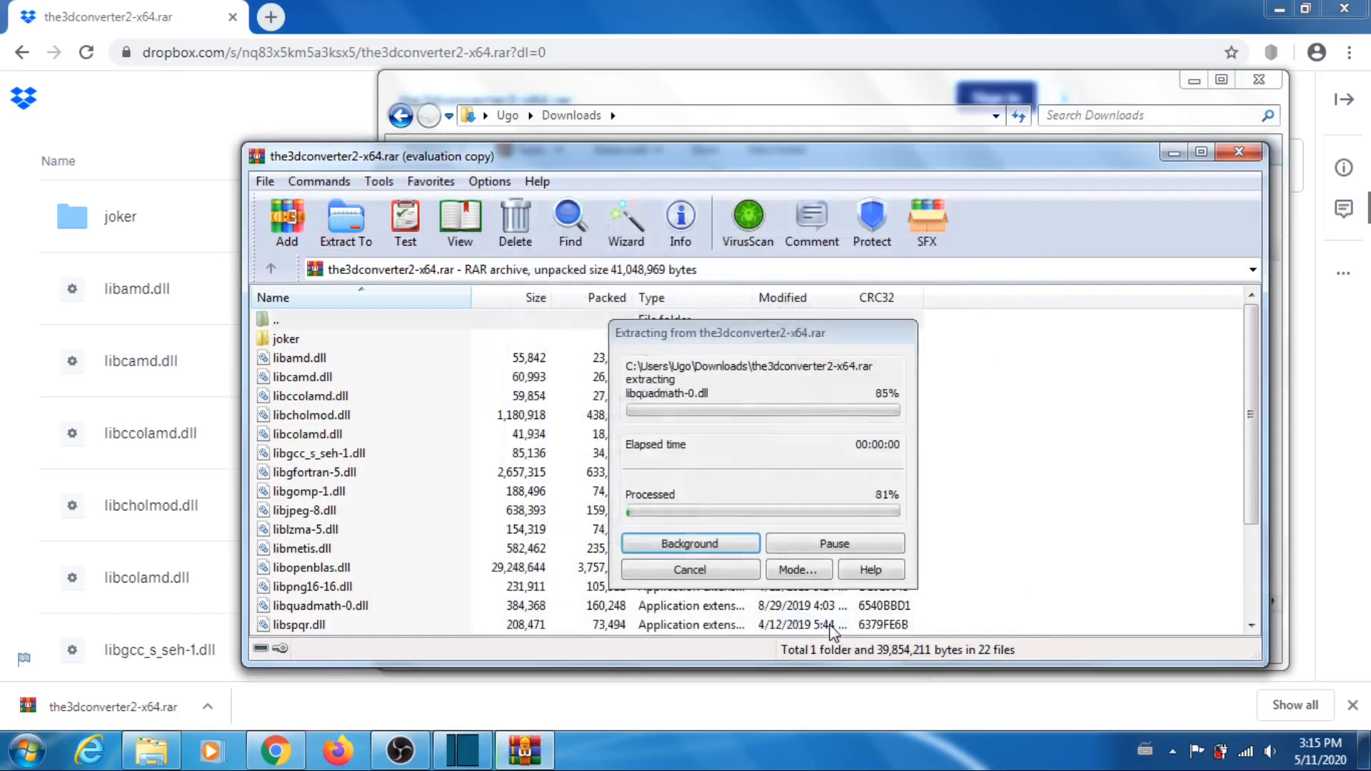
left_click(1239, 151)
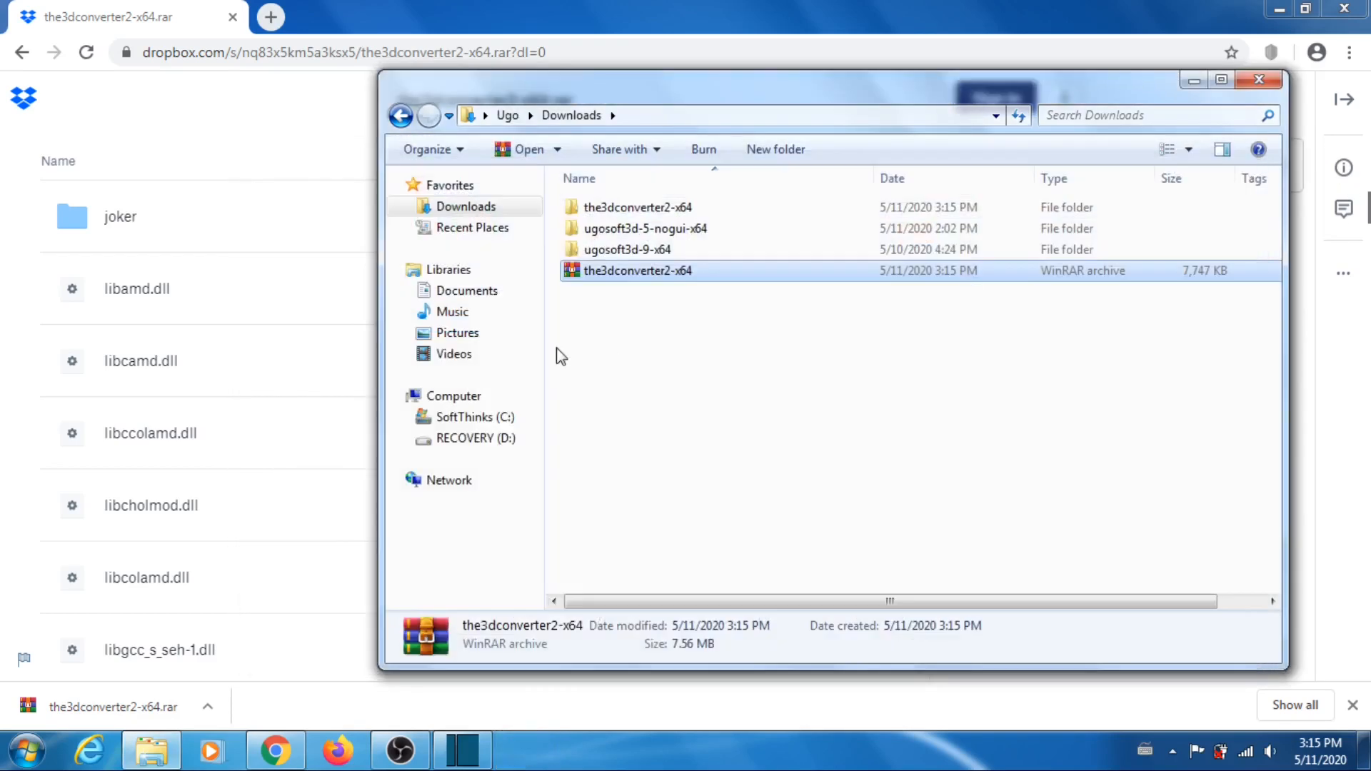
Step: Examine the executable path in the joker folder's the3dconverter2 batch file using Notepad++, and close it
double_click(653, 207)
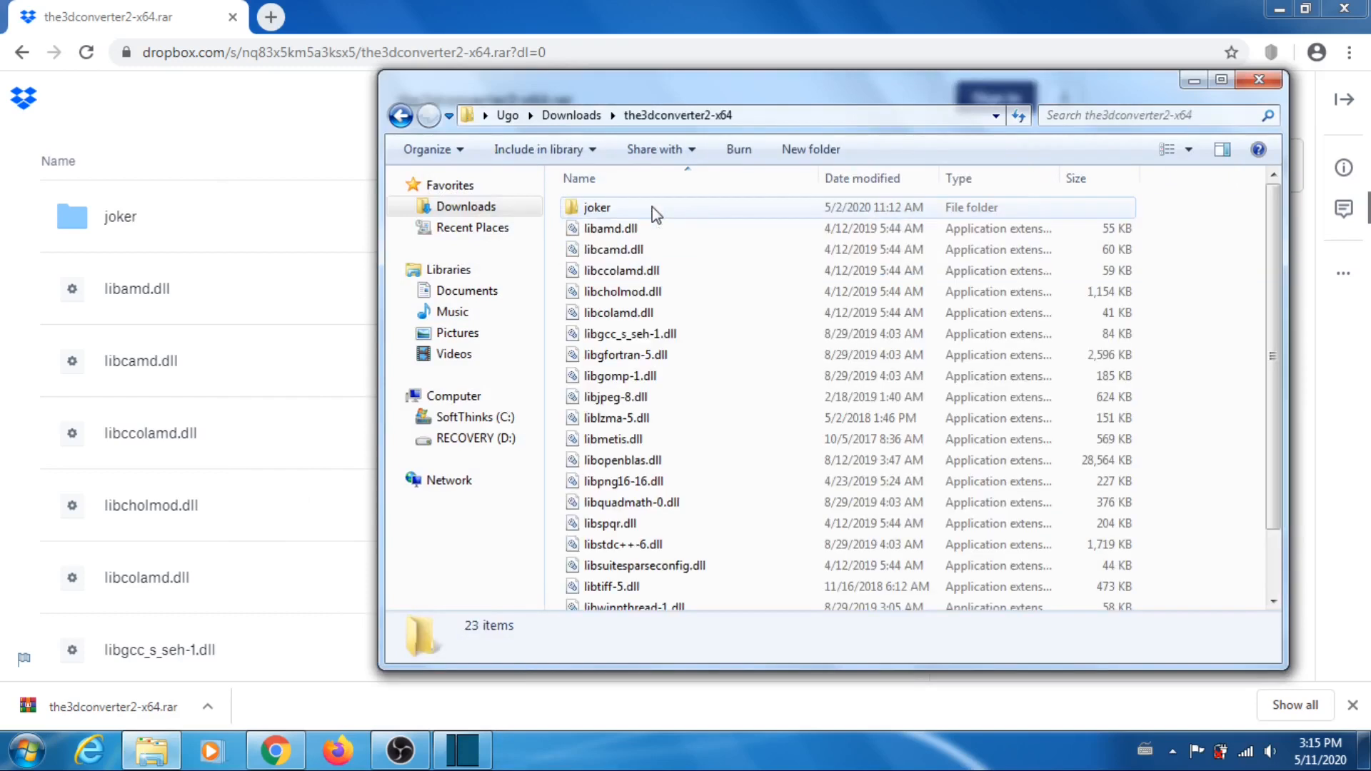
double_click(597, 209)
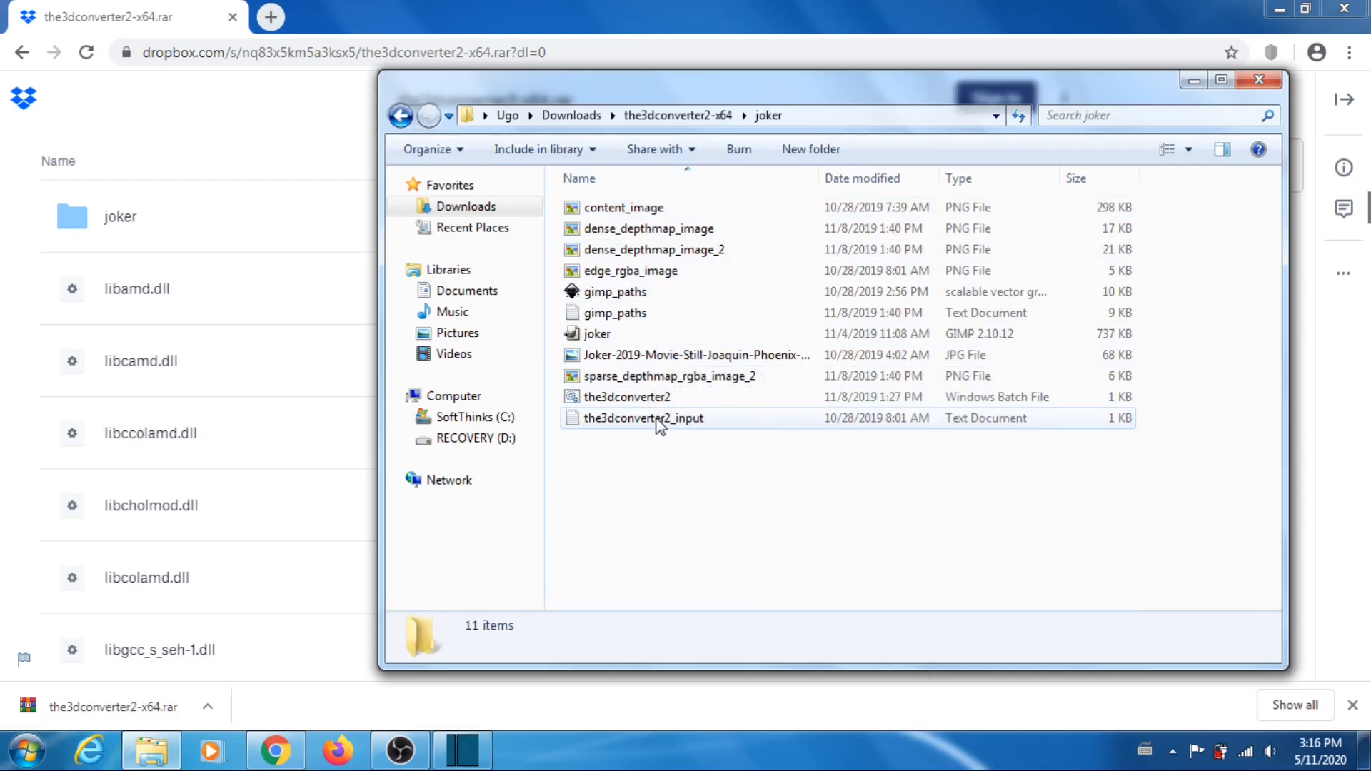
left_click(632, 400)
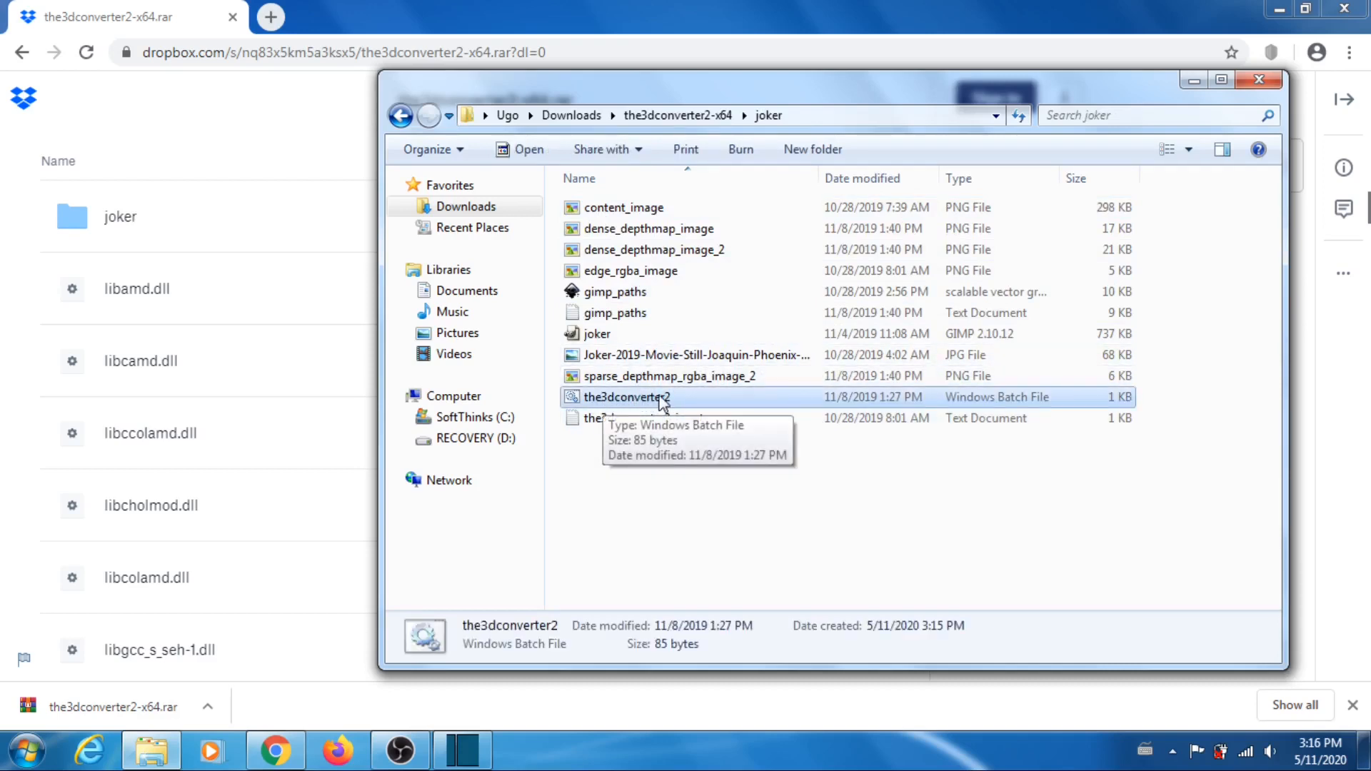
right_click(644, 402)
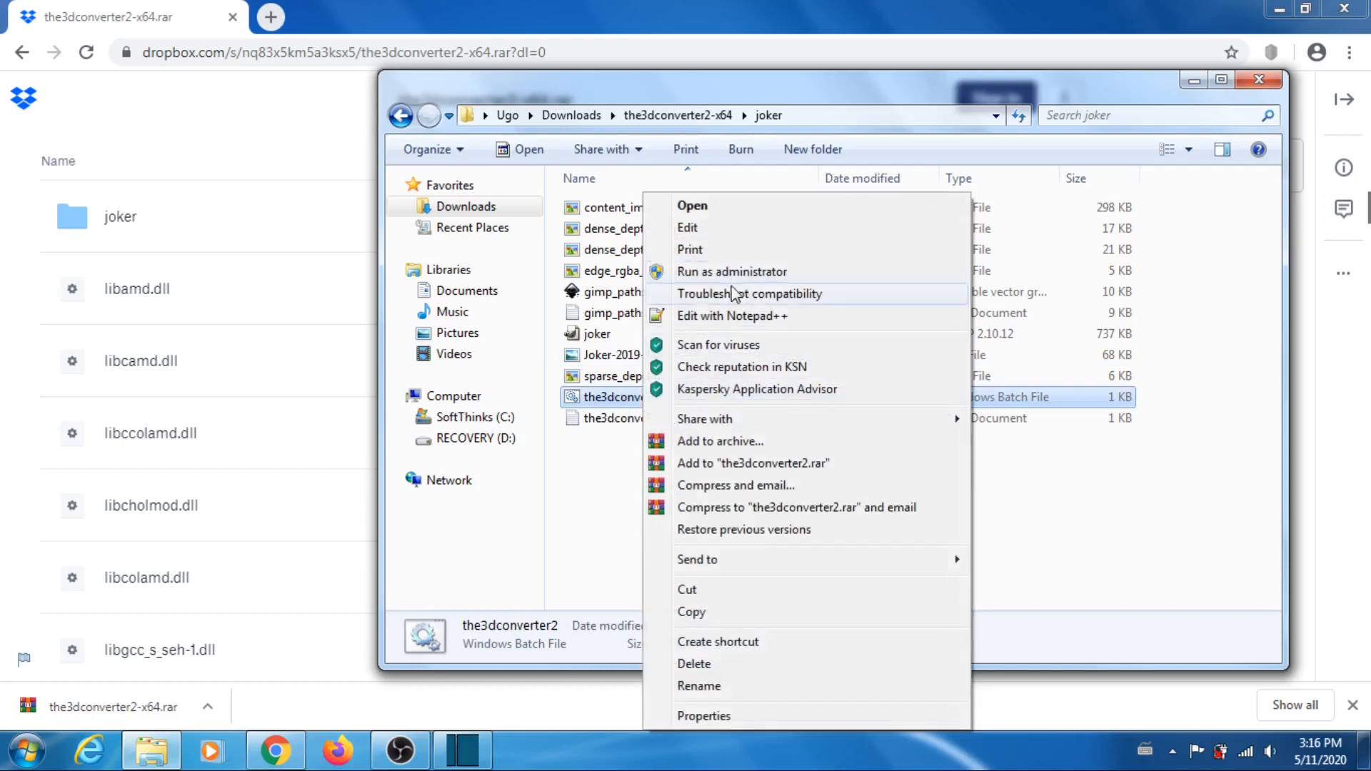
left_click(734, 316)
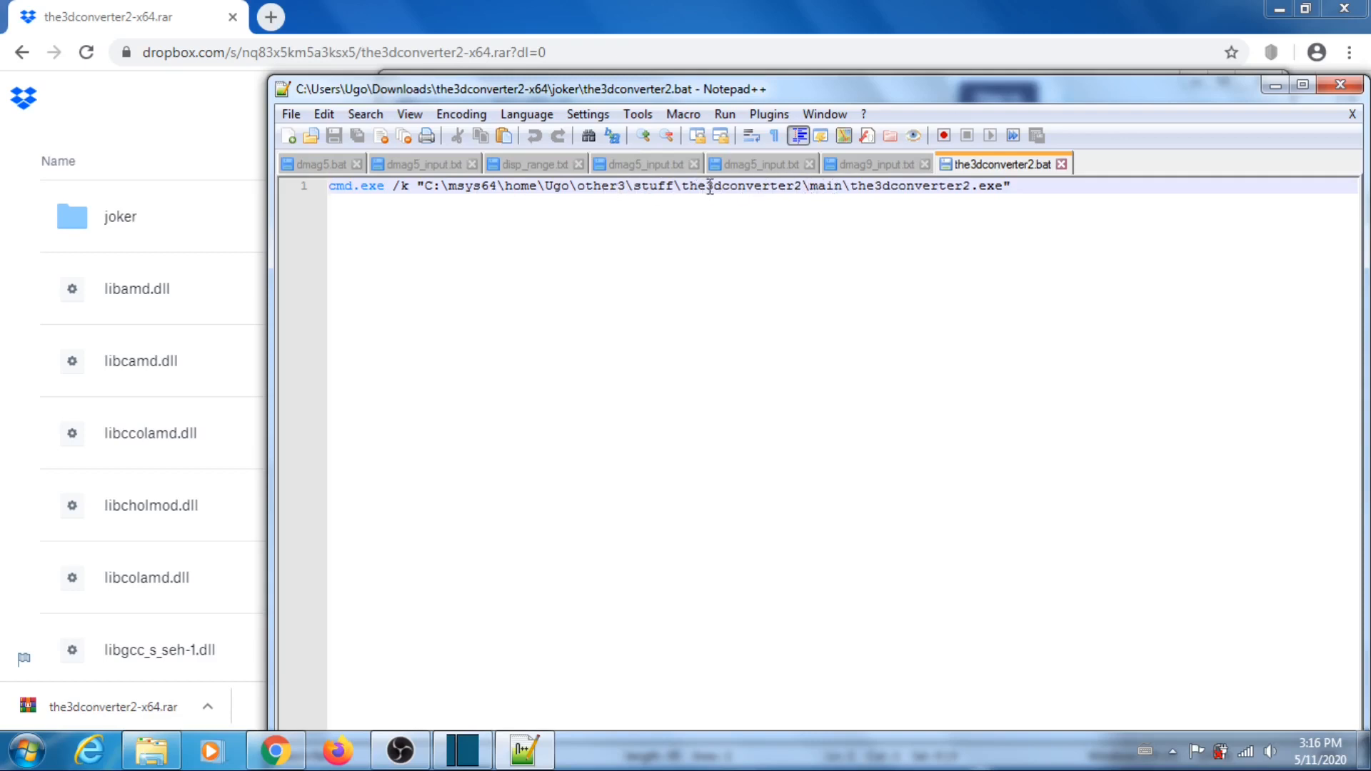
left_click(1341, 85)
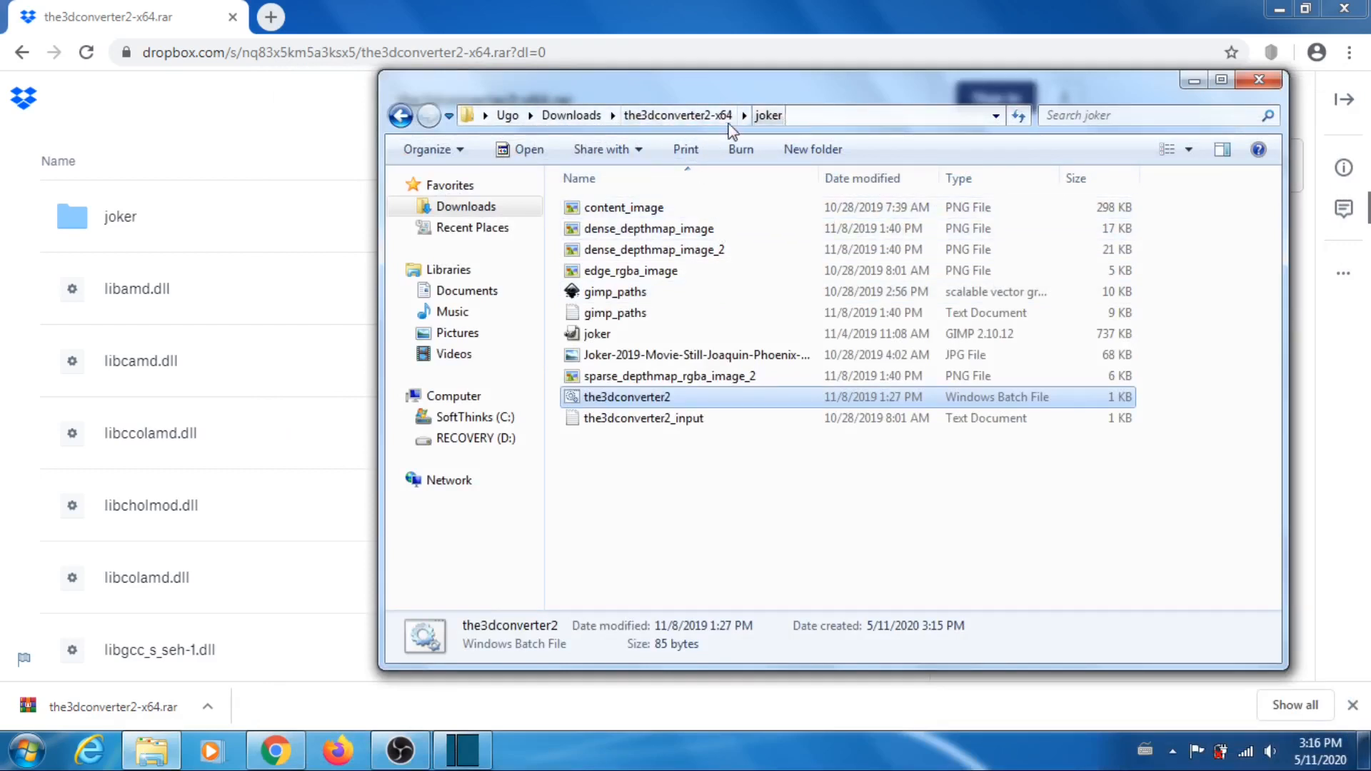
Step: Go back to the extracted the3dconverter2-x64 folder and copy its full path
left_click(696, 118)
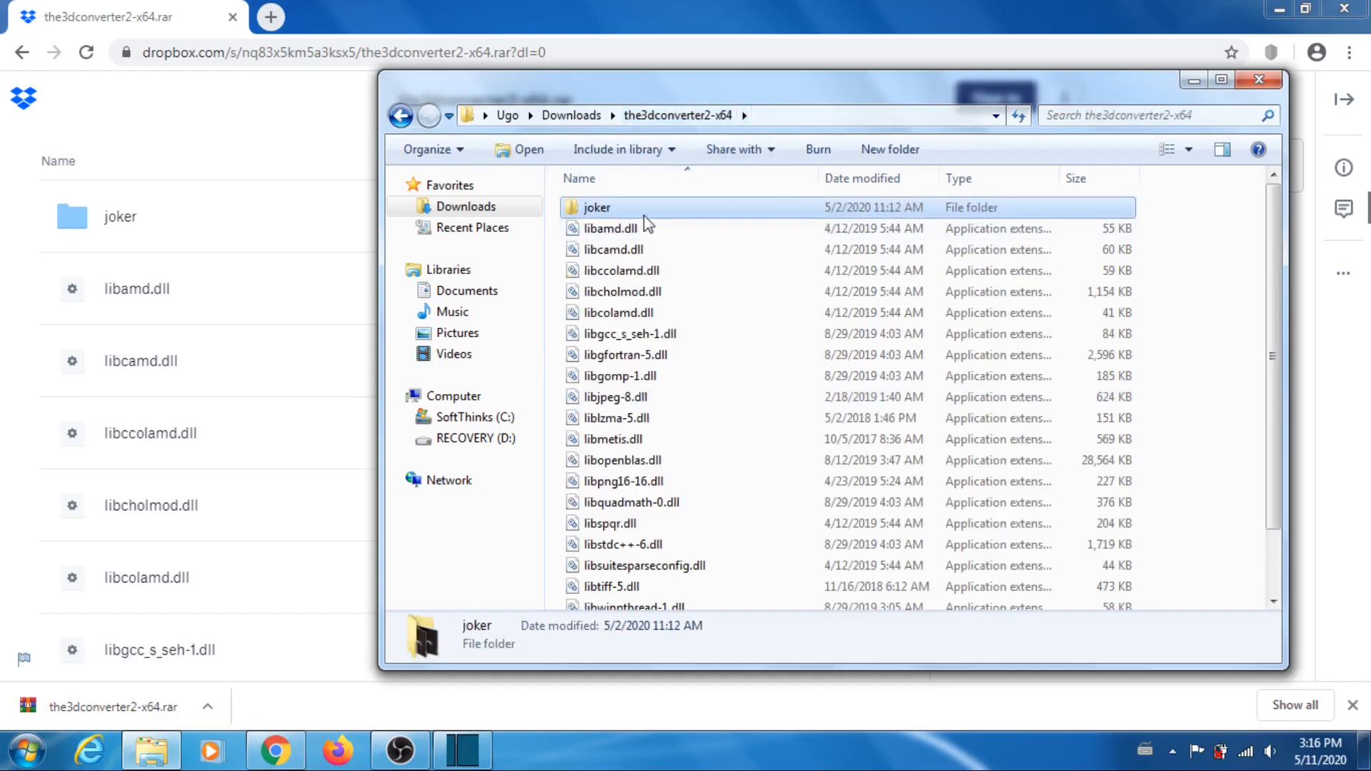
scroll(730, 340, "down", 2)
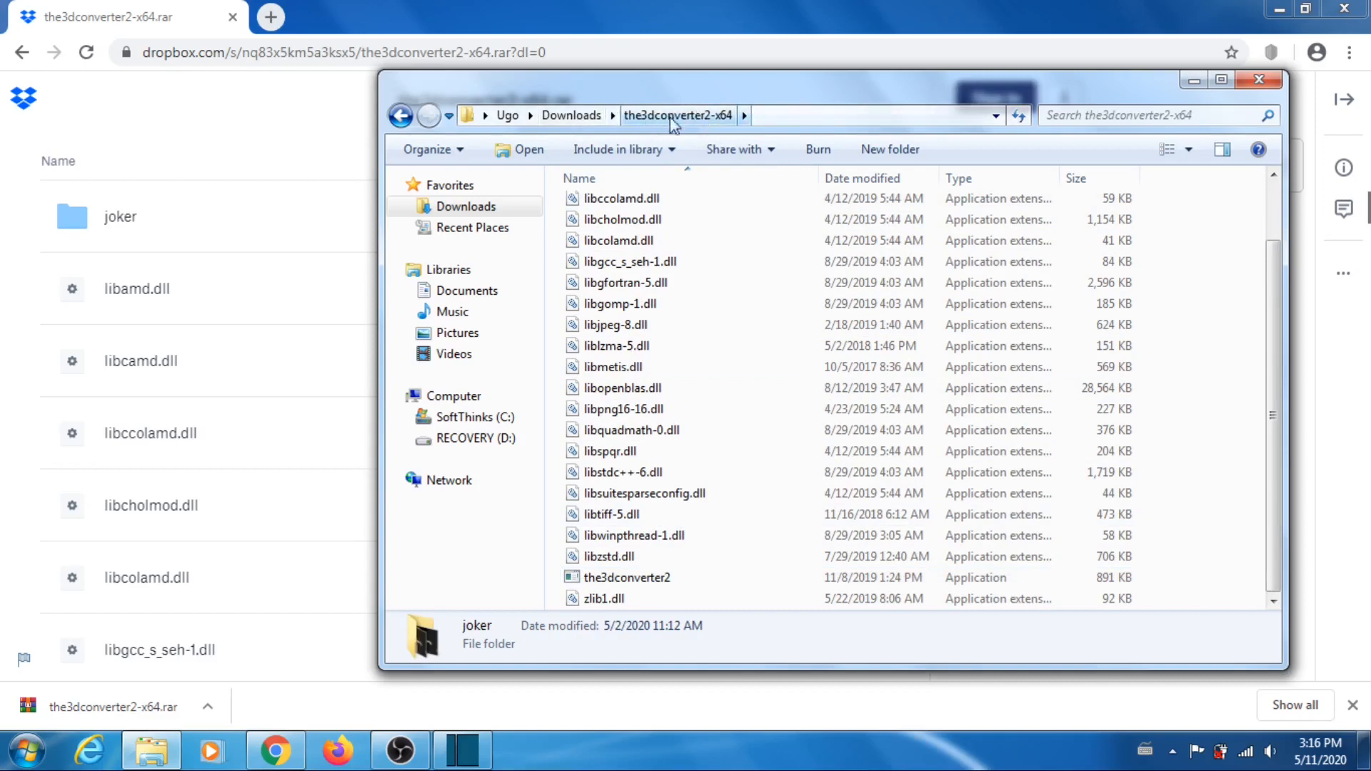
left_click(996, 116)
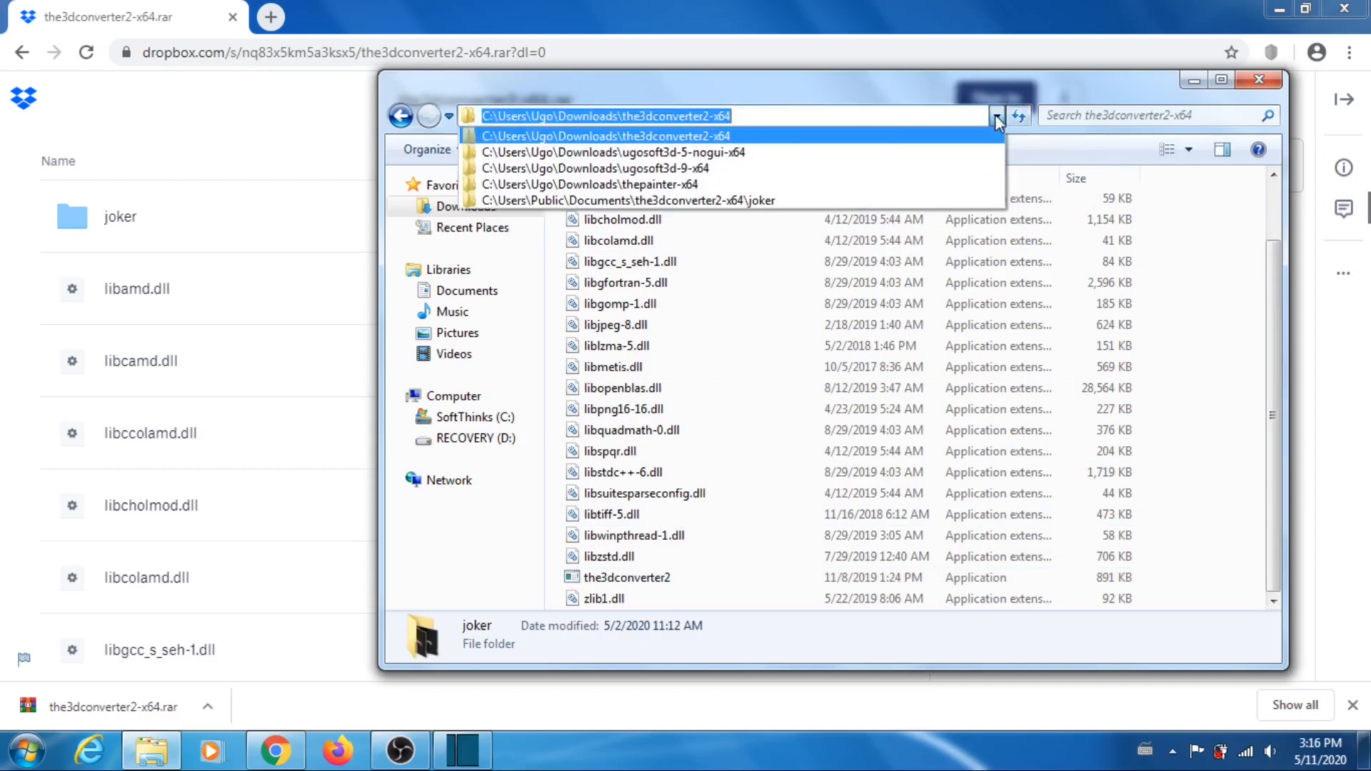
left_click(688, 117)
right_click(692, 114)
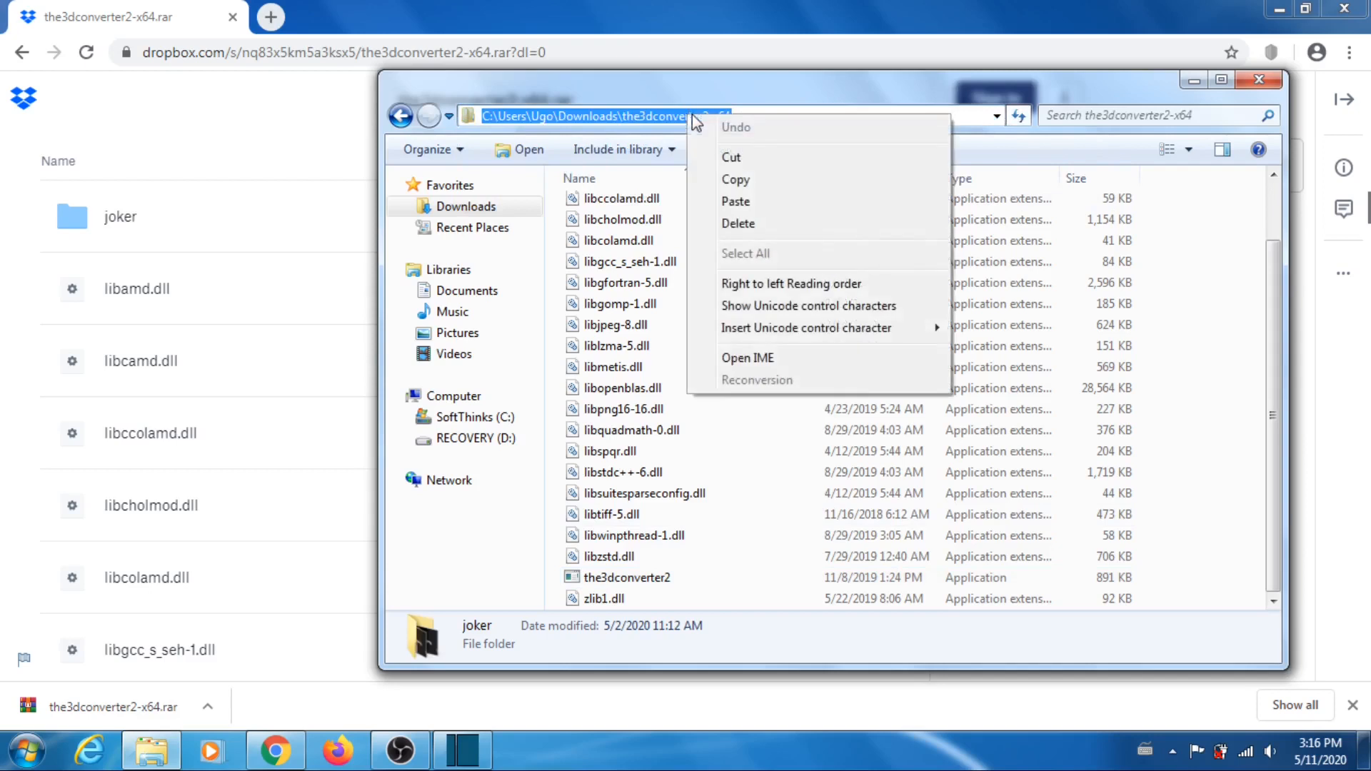
left_click(732, 179)
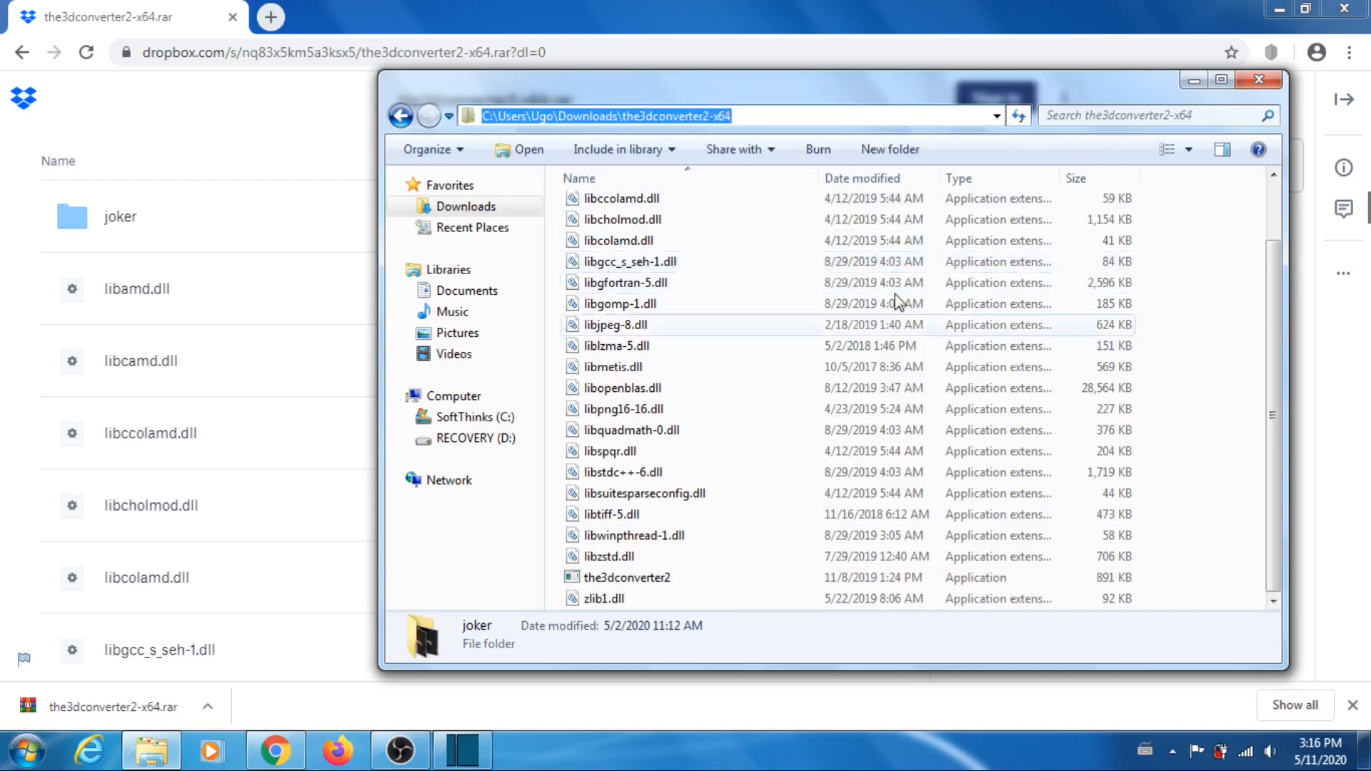
Step: Open the the3dconverter2 batch file from the joker folder in Notepad++ for editing
scroll(1276, 323, "up", 1)
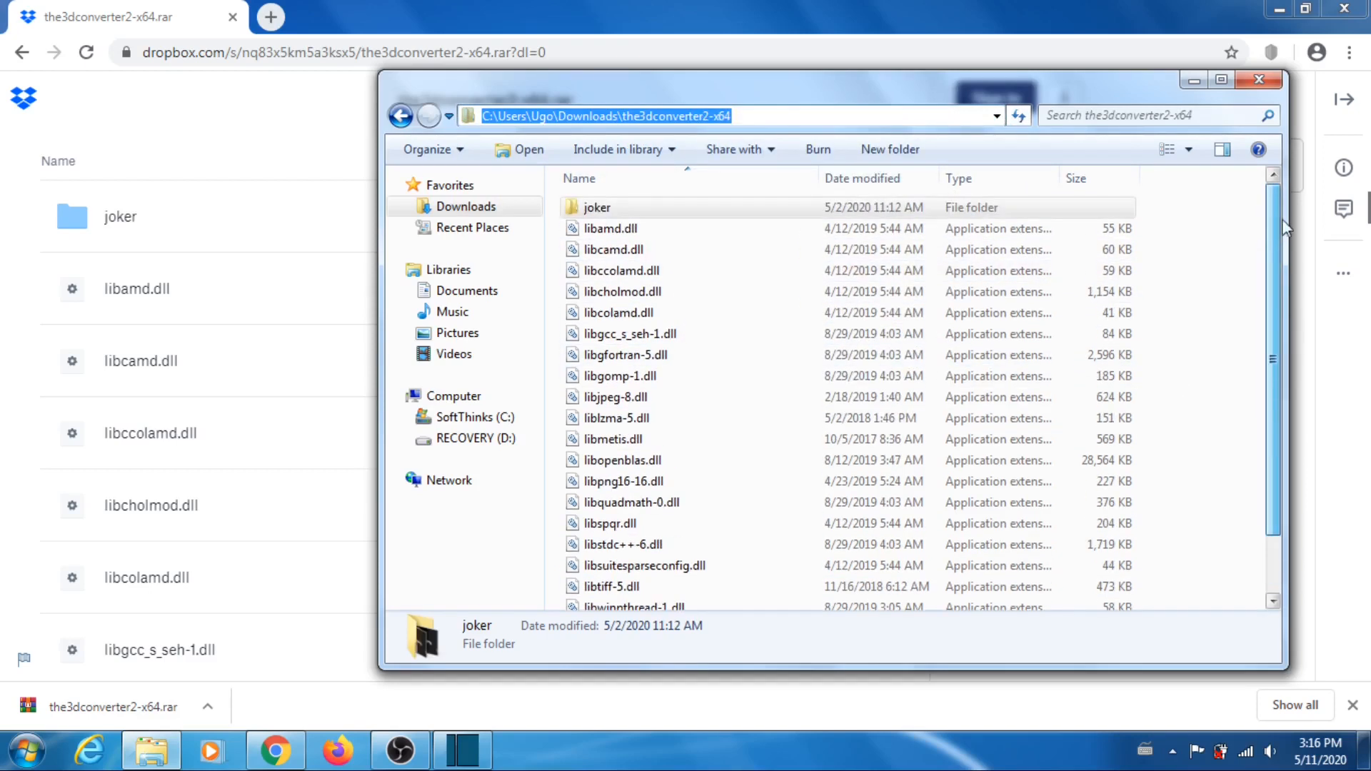
left_click(587, 209)
double_click(589, 210)
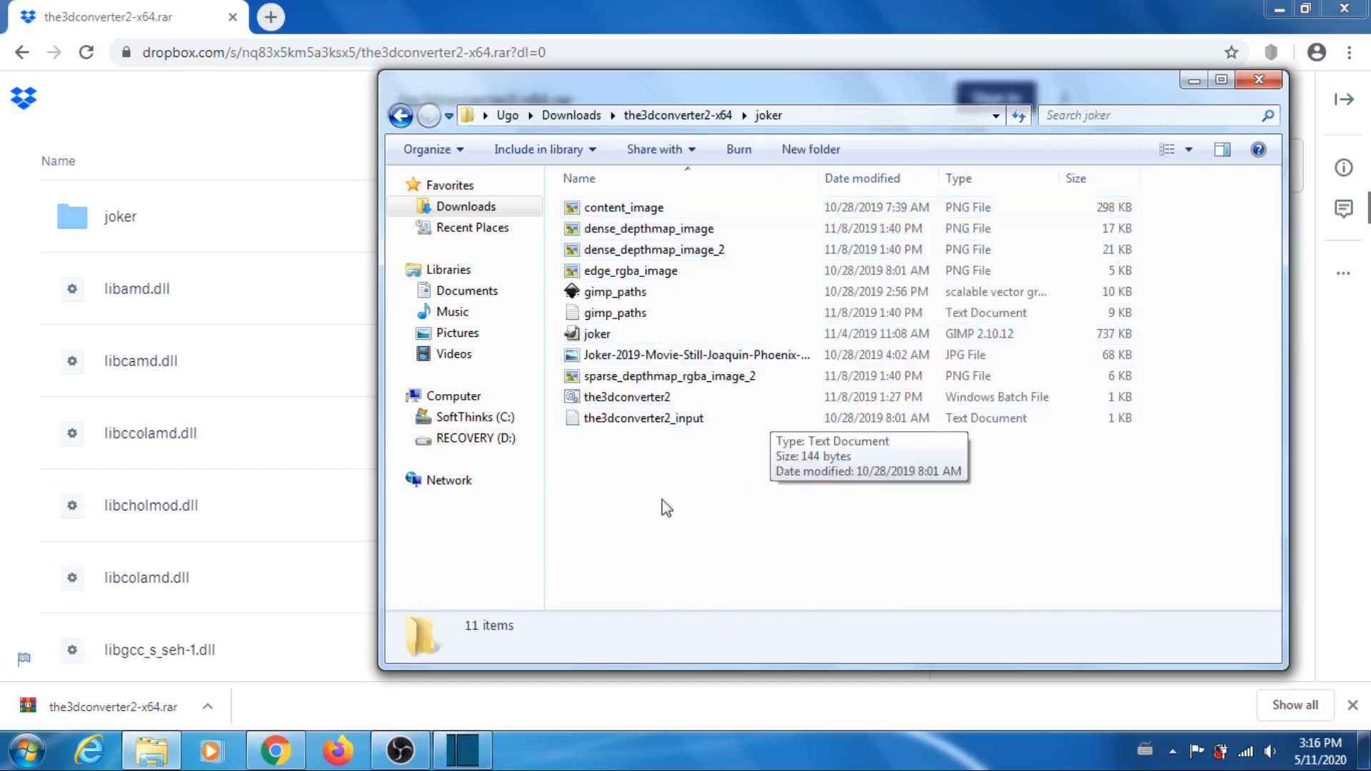
left_click(630, 399)
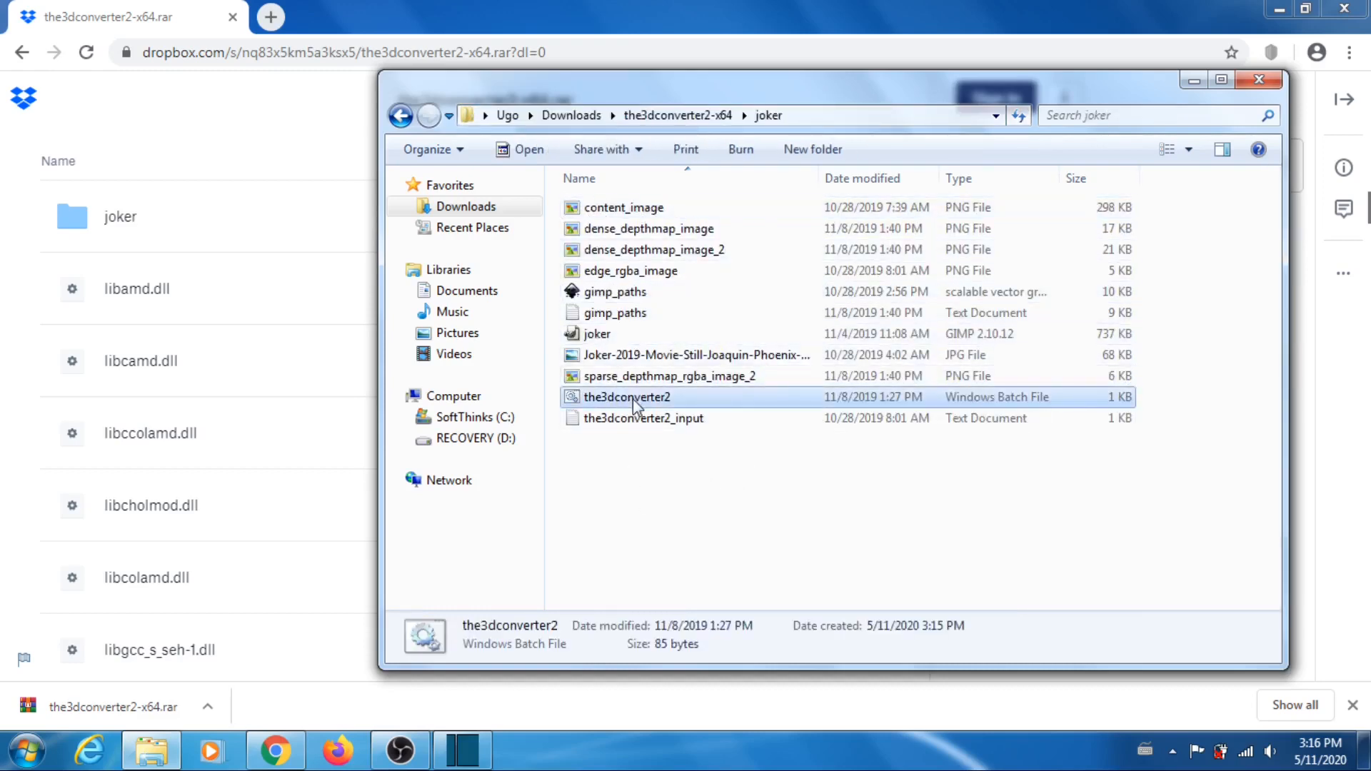
right_click(632, 398)
left_click(725, 316)
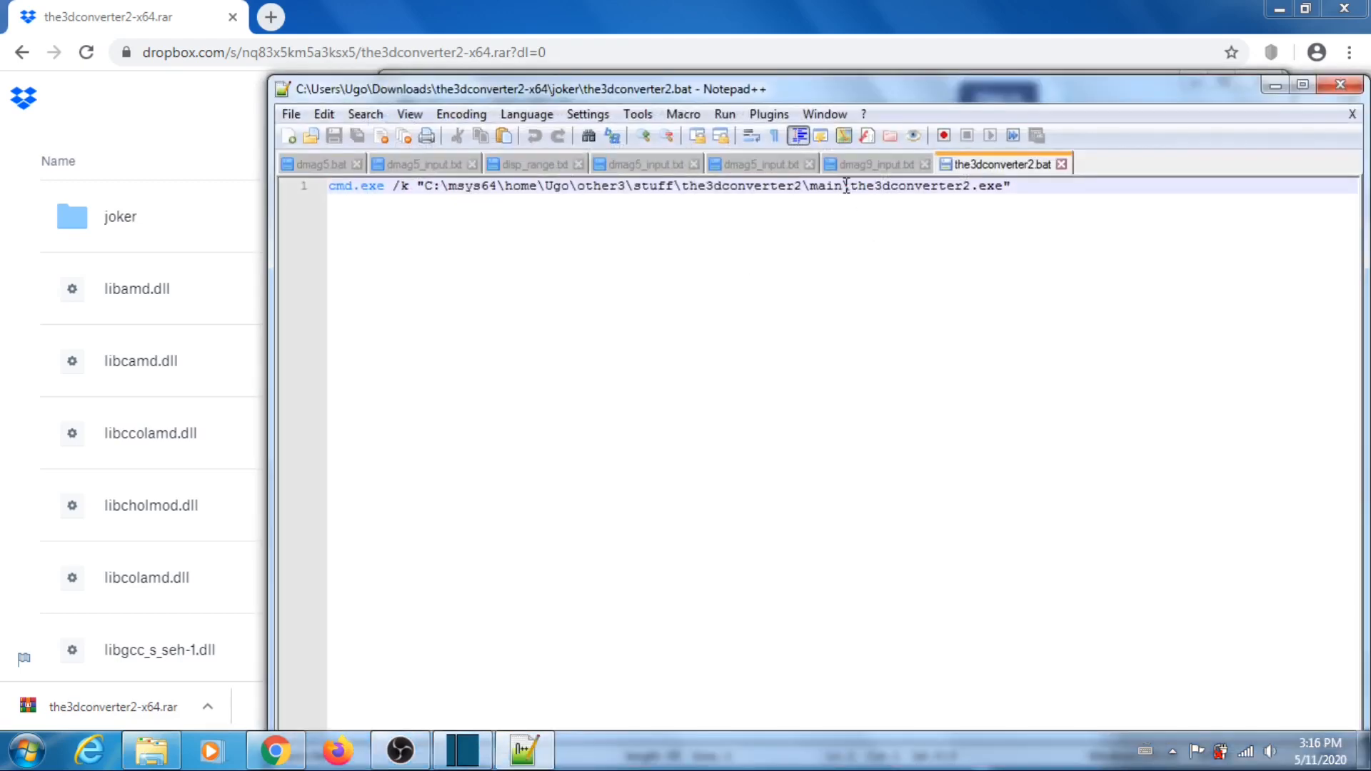
Step: Replace the executable's folder path in the batch file with the copied the3dconverter2-x64 folder path, keeping \the3dconverter2.exe at the end
left_click(847, 186)
key("BackSpace")
key("BackSpace")
key("BackSpace")
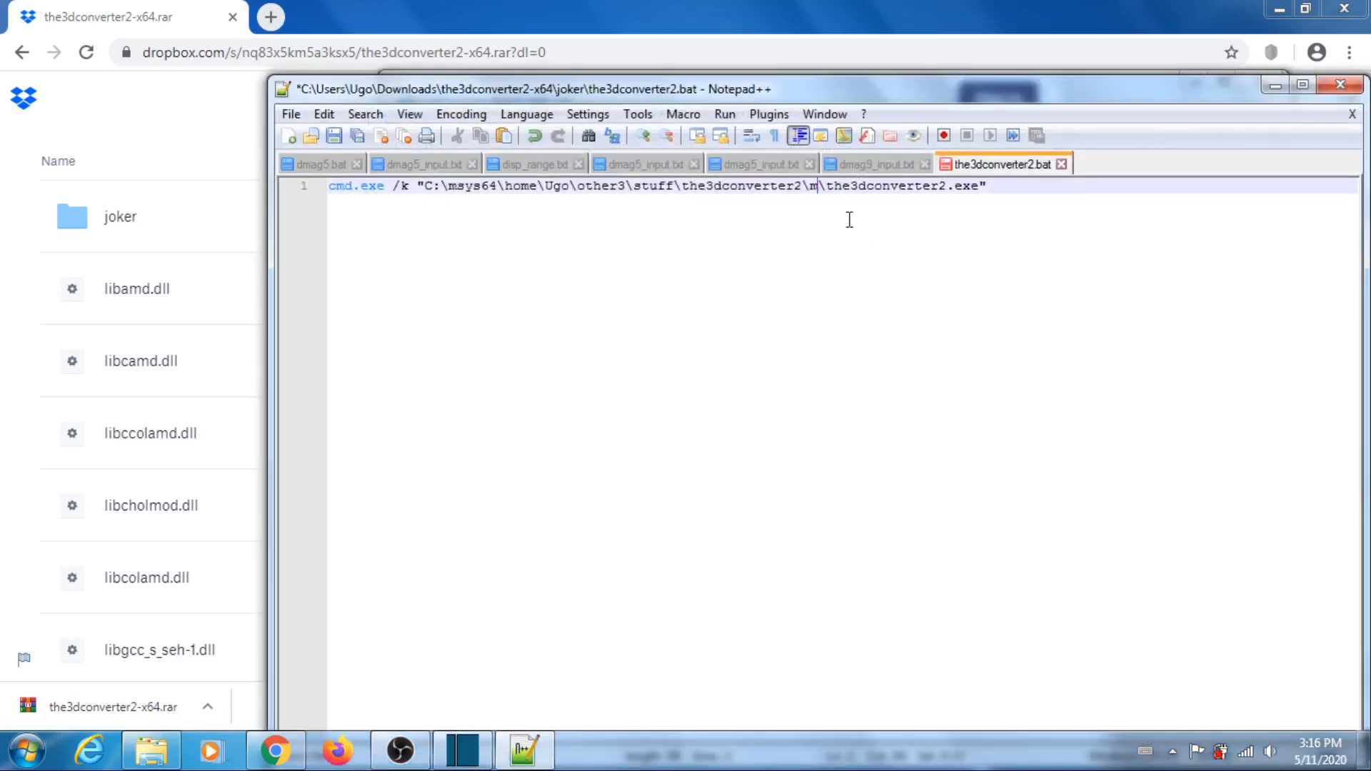
key("BackSpace")
key("BackSpace")
key("BackSpace")
key("BackSpace")
key("BackSpace")
key("BackSpace")
key("BackSpace")
key("BackSpace")
key("BackSpace")
key("BackSpace")
key("BackSpace")
key("BackSpace")
key("BackSpace")
key("BackSpace")
key("BackSpace")
key("BackSpace")
key("BackSpace")
key("BackSpace")
key("BackSpace")
key("BackSpace")
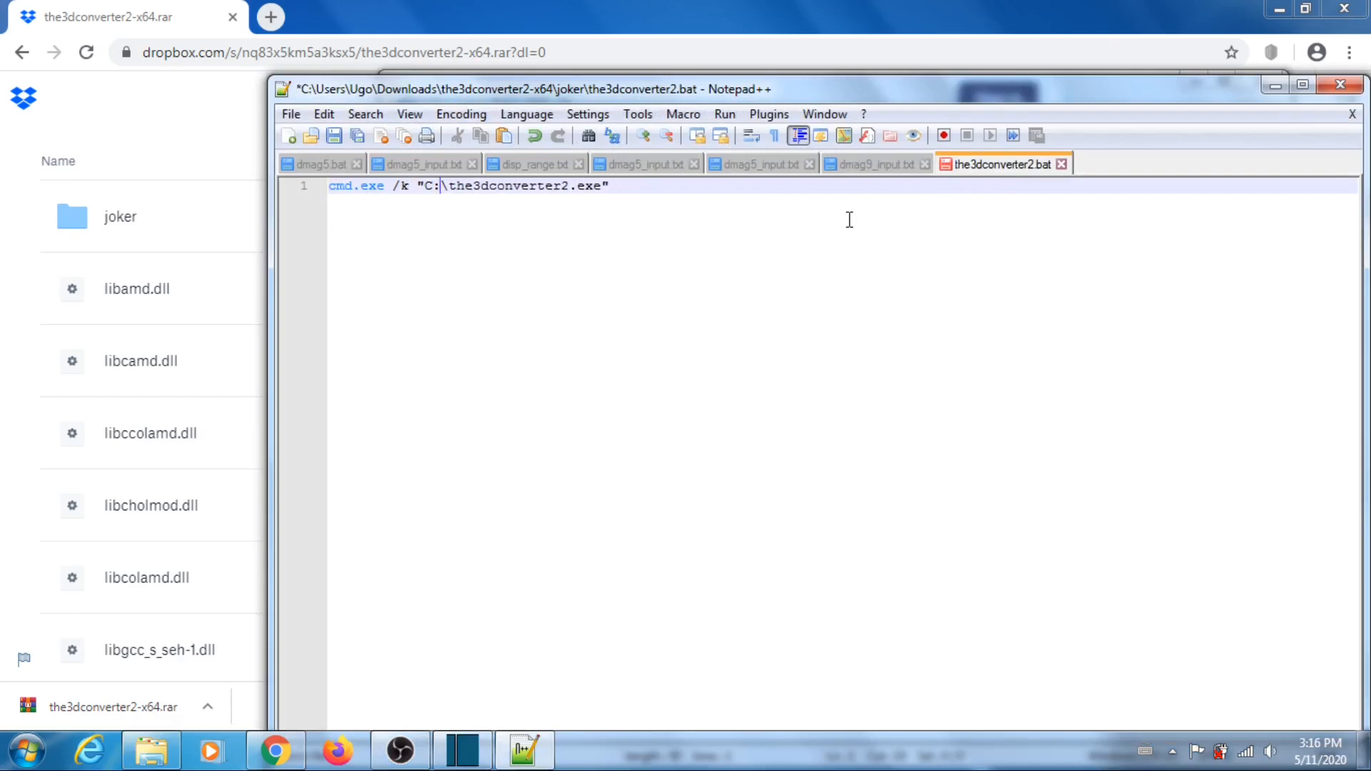
key("BackSpace")
key("BackSpace")
key("Delete")
right_click(425, 187)
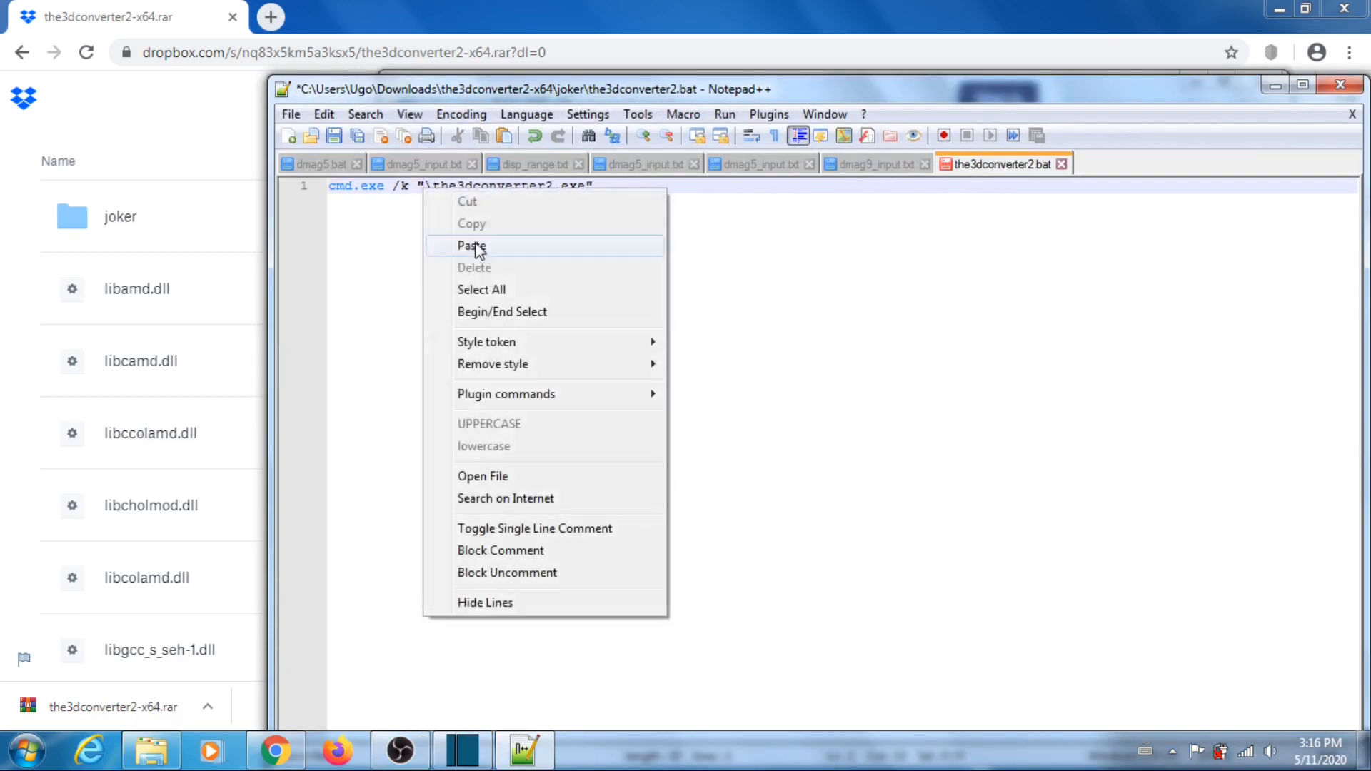
left_click(438, 247)
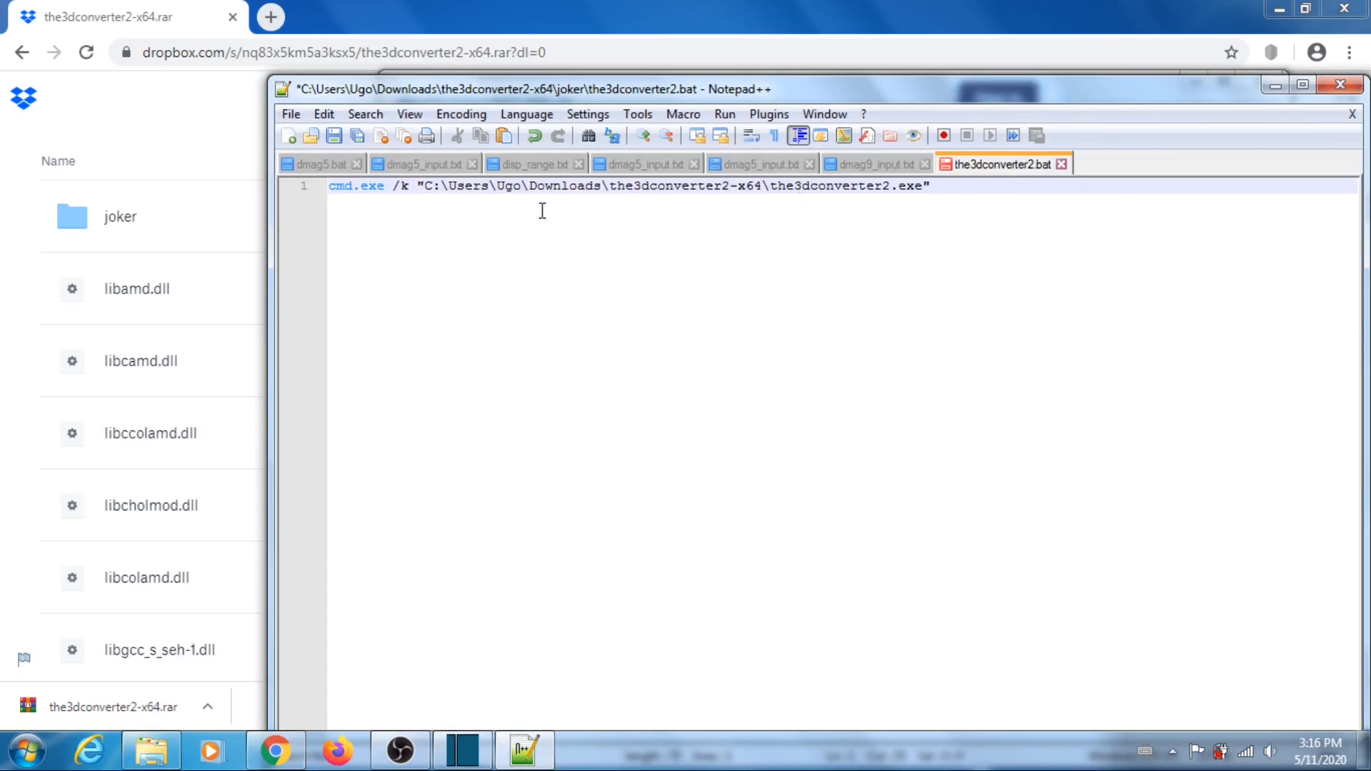
Step: Save the edited the3dconverter2 batch file and close Notepad++
left_click(290, 115)
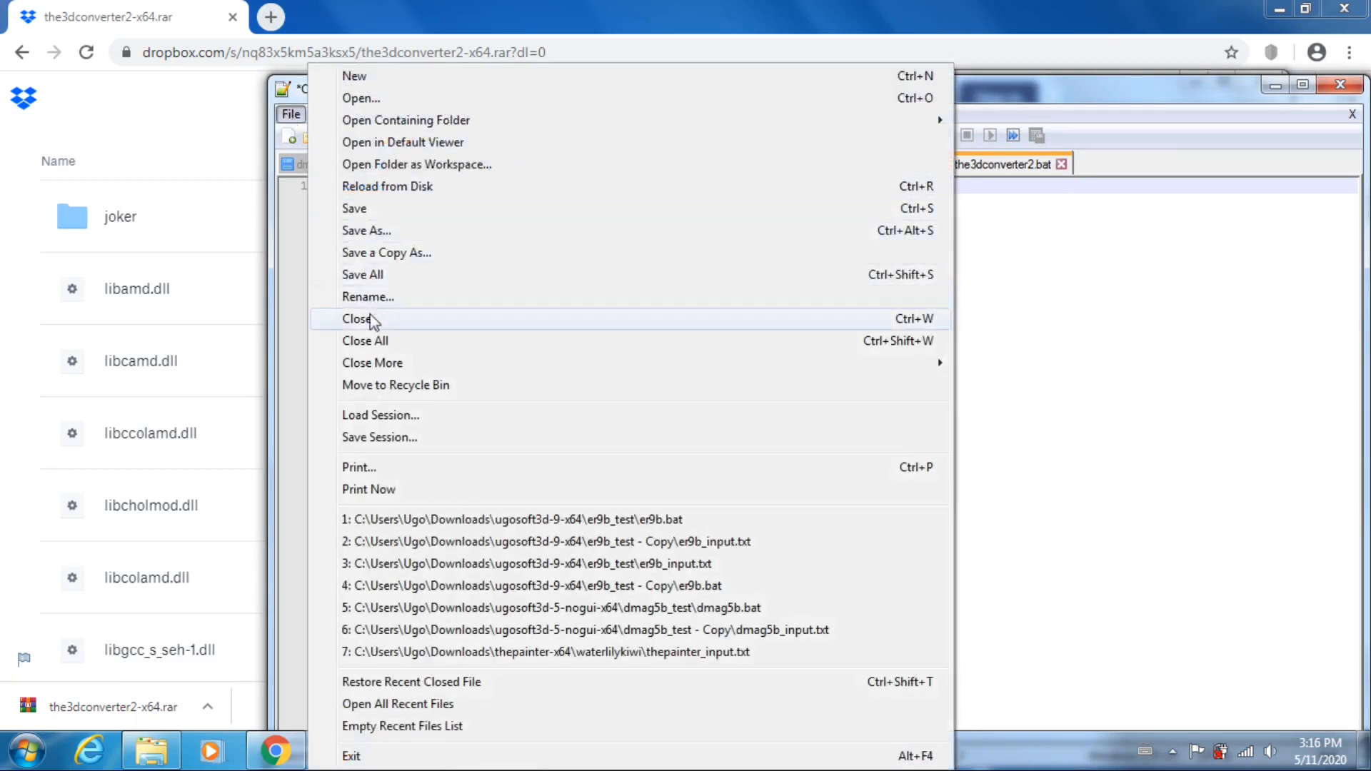
left_click(351, 209)
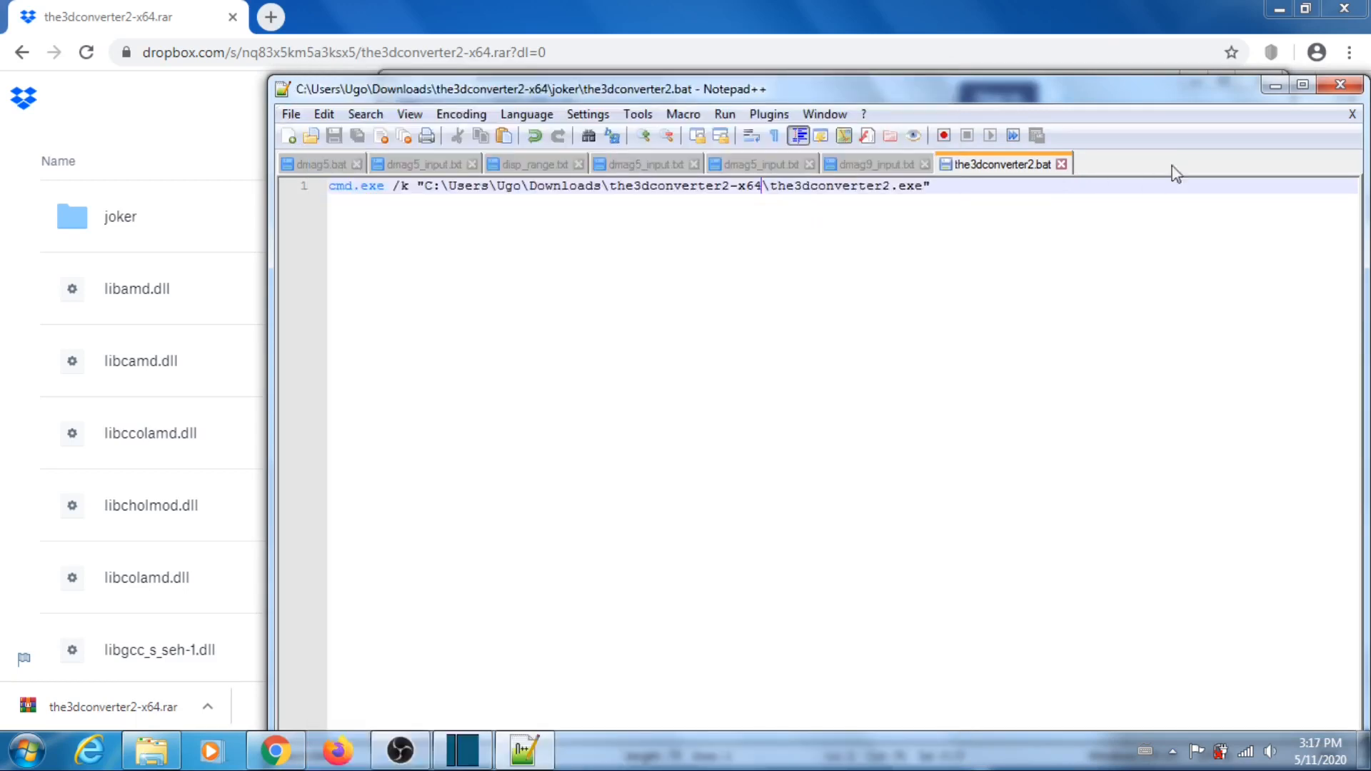
left_click(1341, 85)
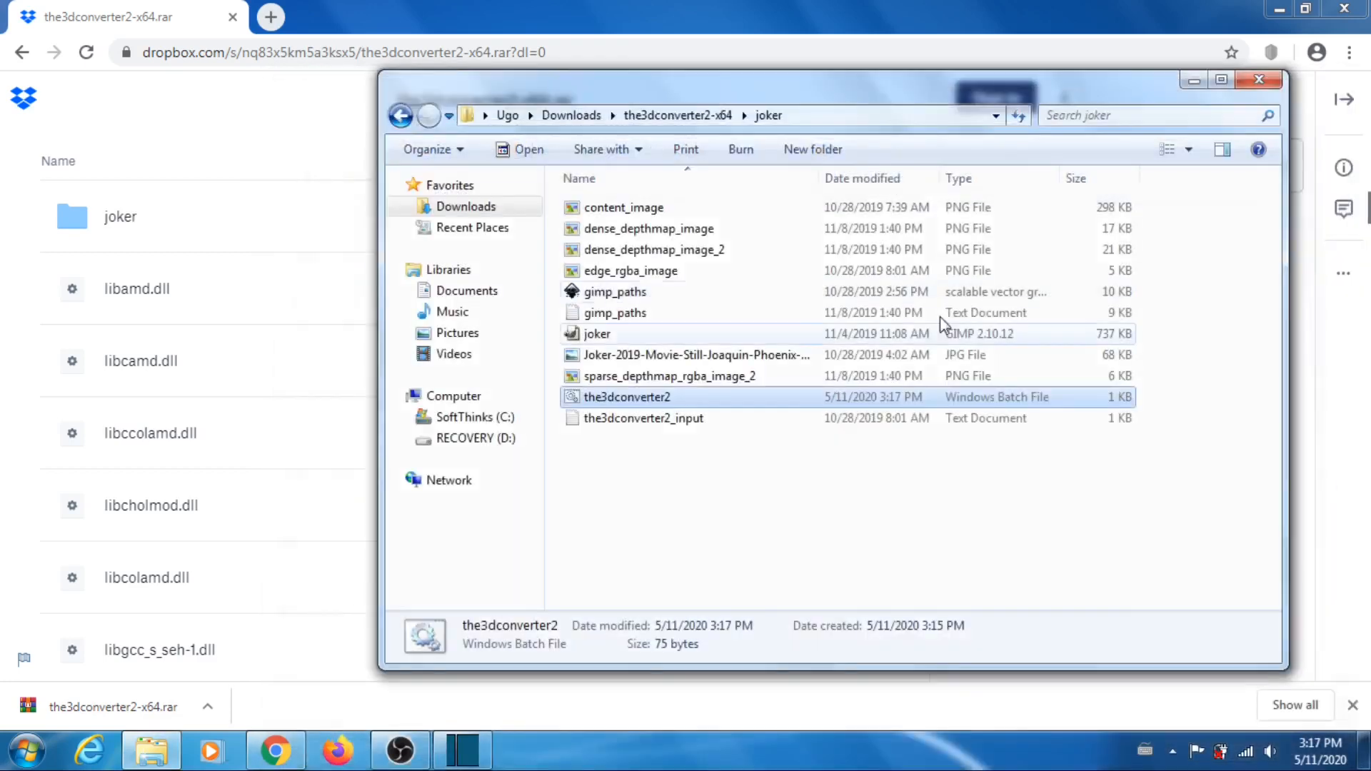
Step: Run the the3dconverter2 batch file in the joker folder and close its console window once processing is done
left_click(634, 468)
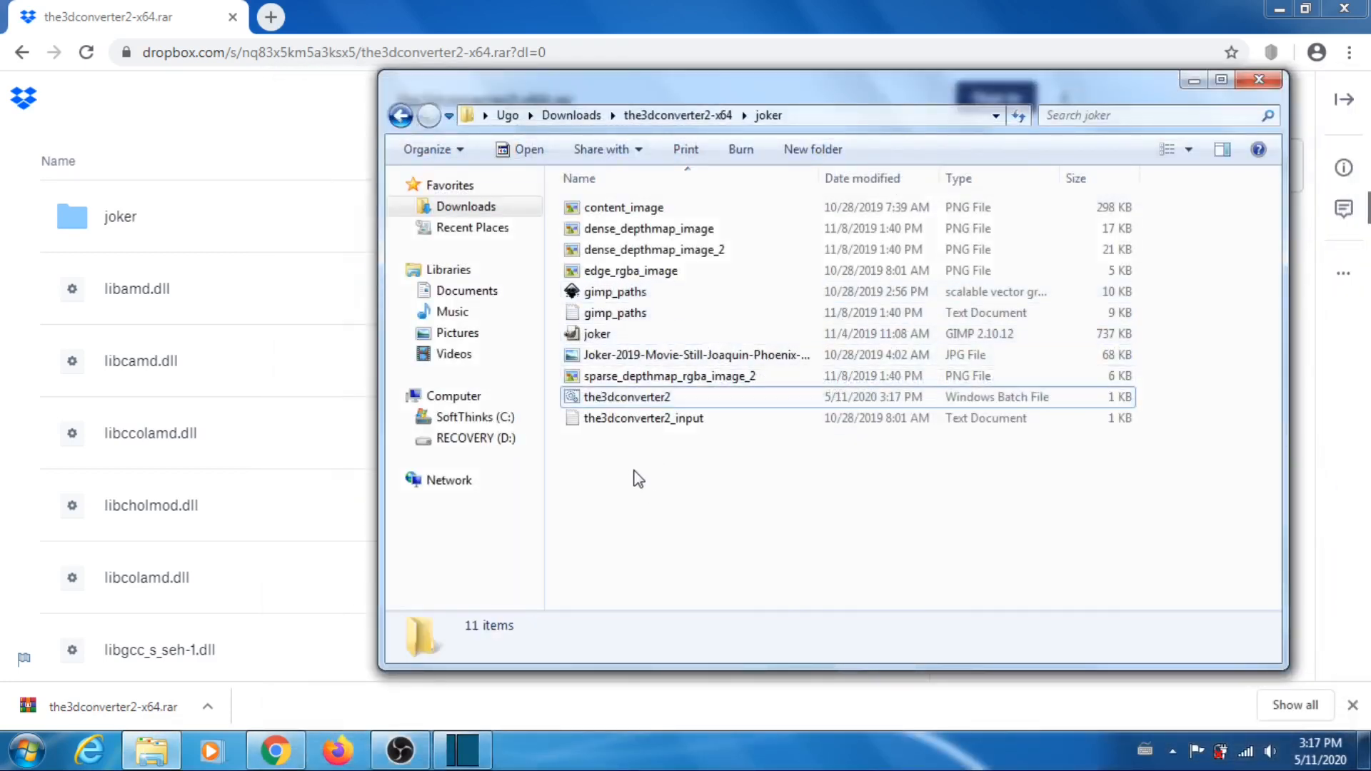
left_click(623, 403)
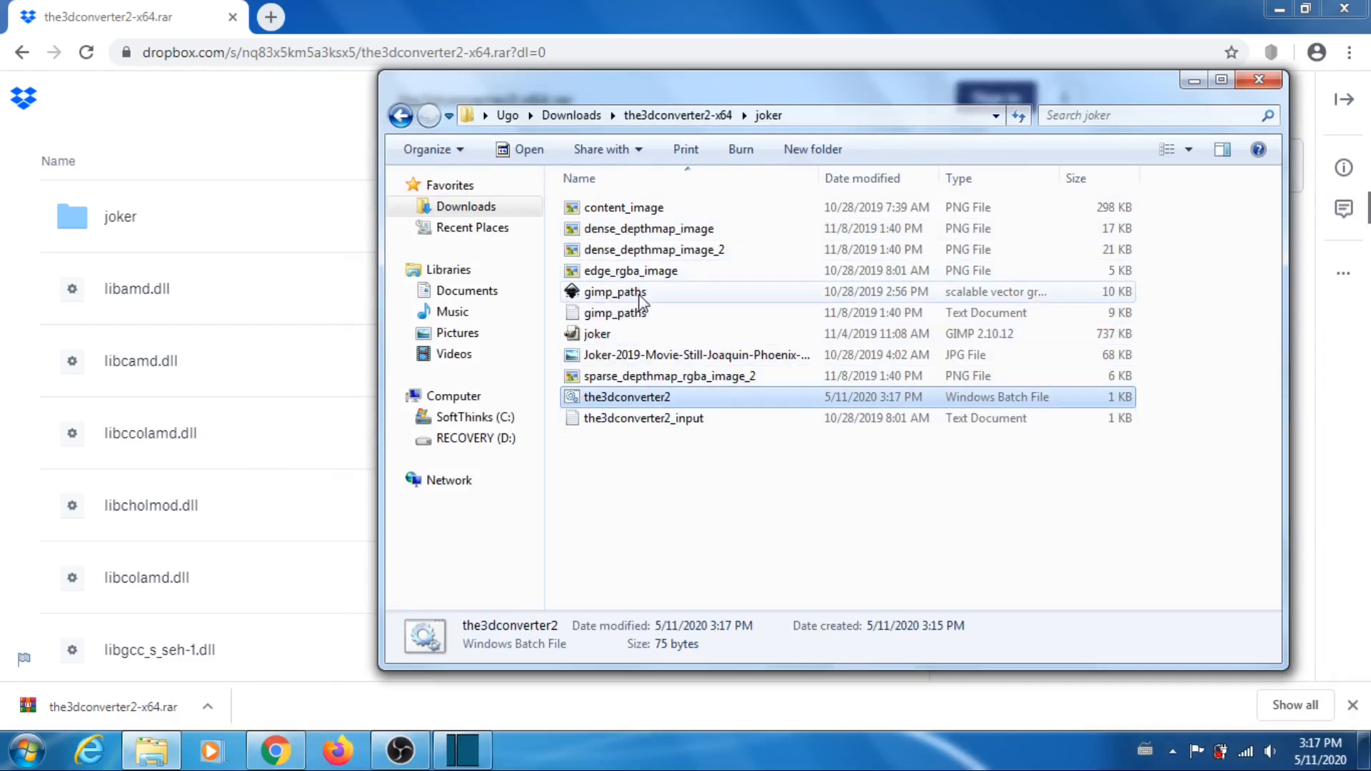
double_click(645, 398)
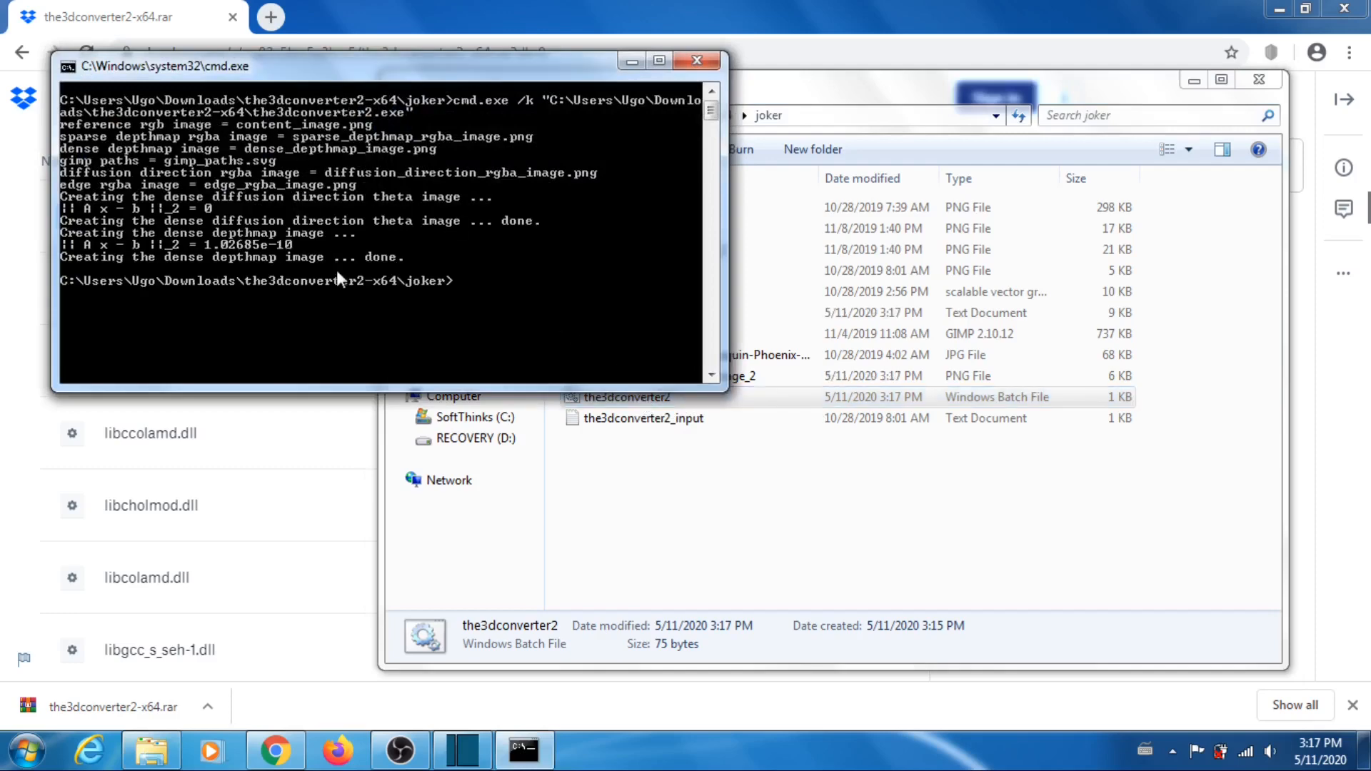
left_click(696, 62)
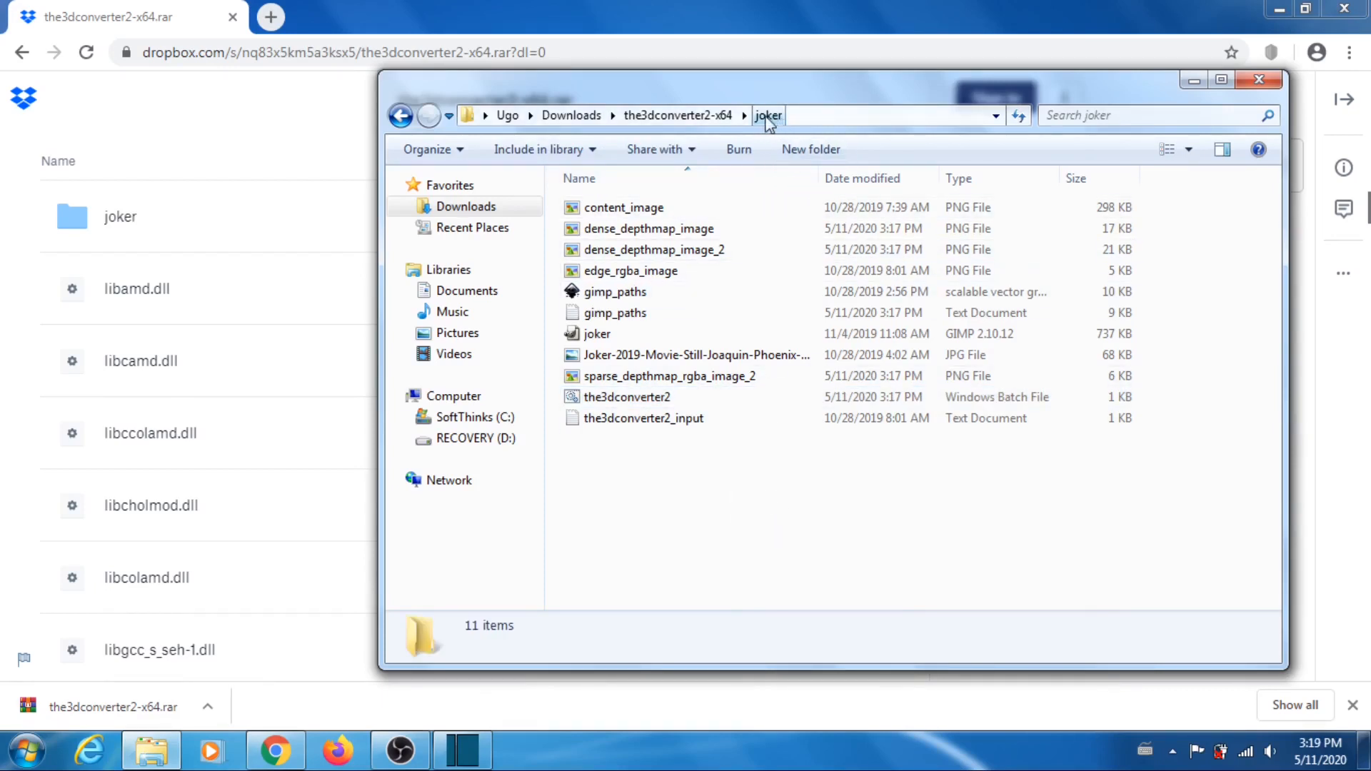
Step: Duplicate the joker folder inside the the3dconverter2-x64 folder
left_click(688, 116)
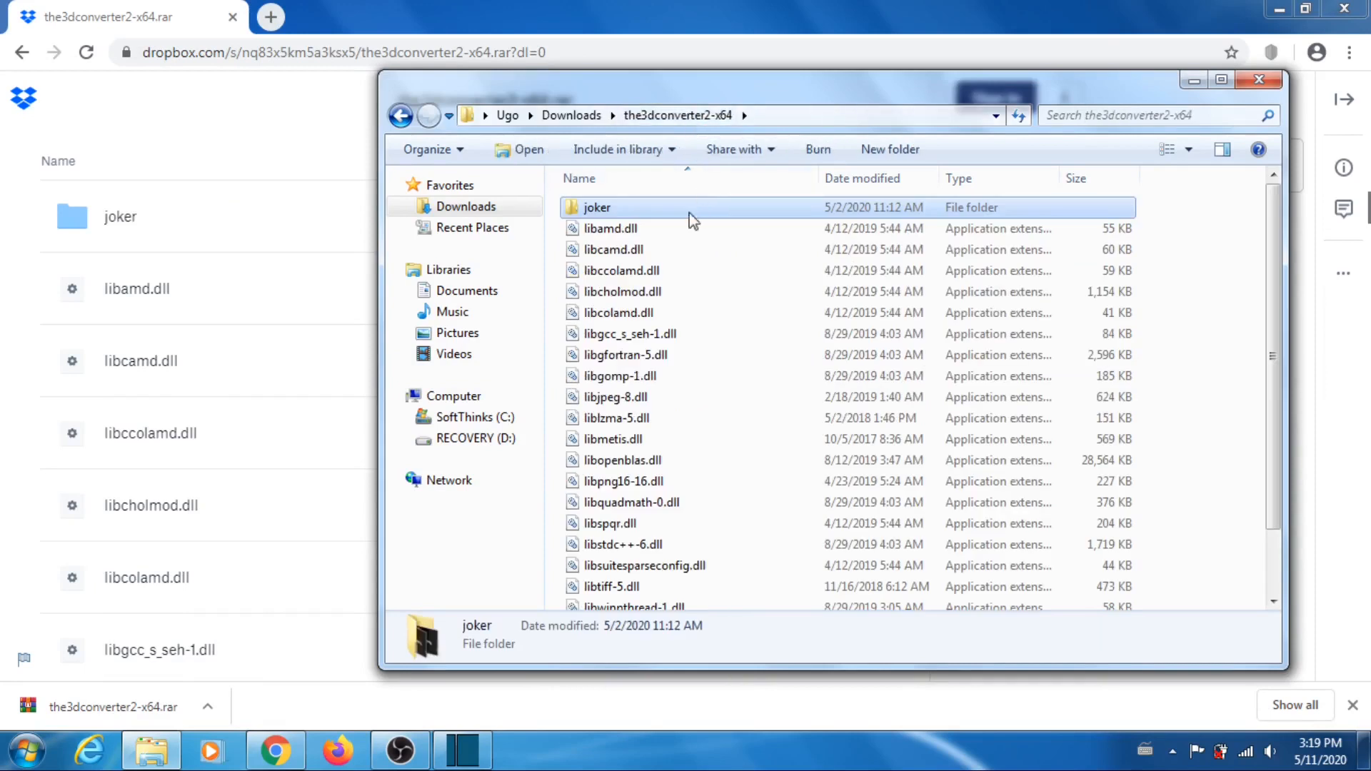
right_click(600, 211)
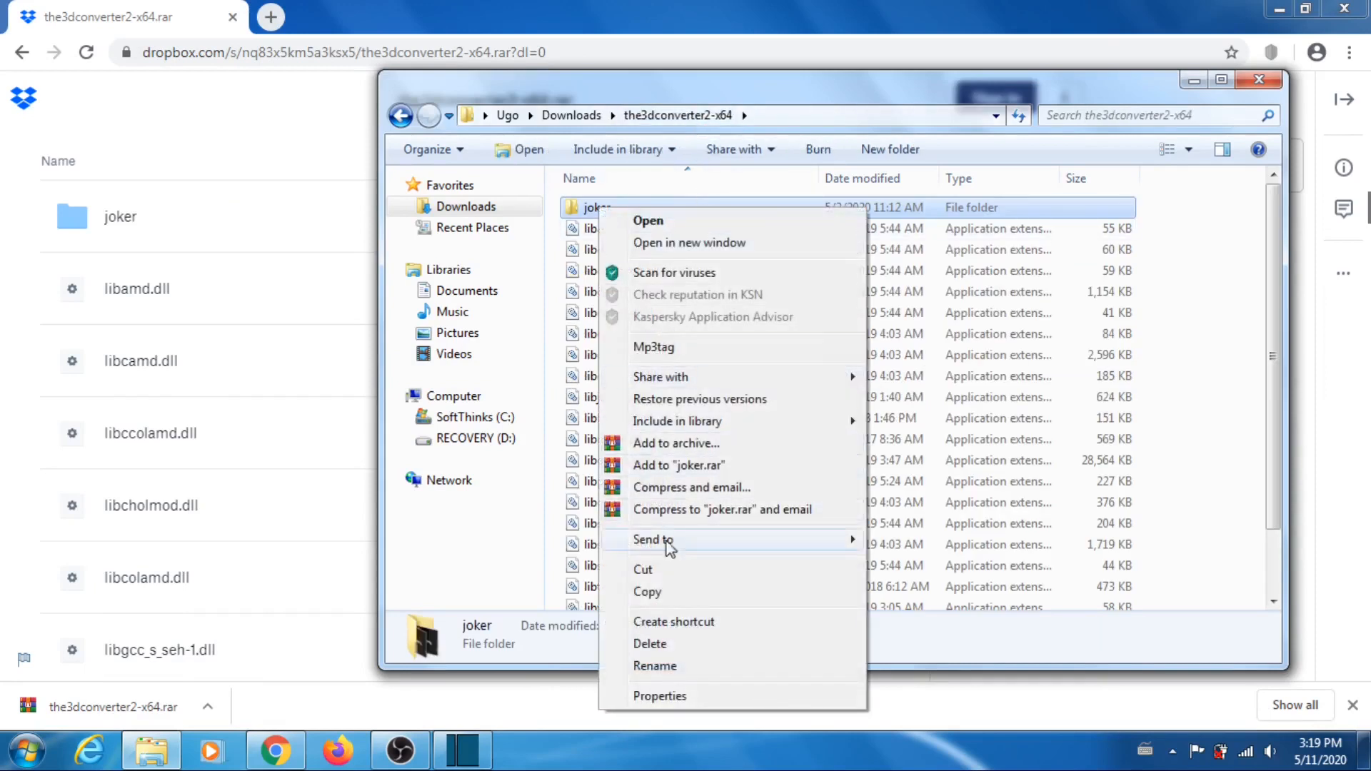
left_click(666, 594)
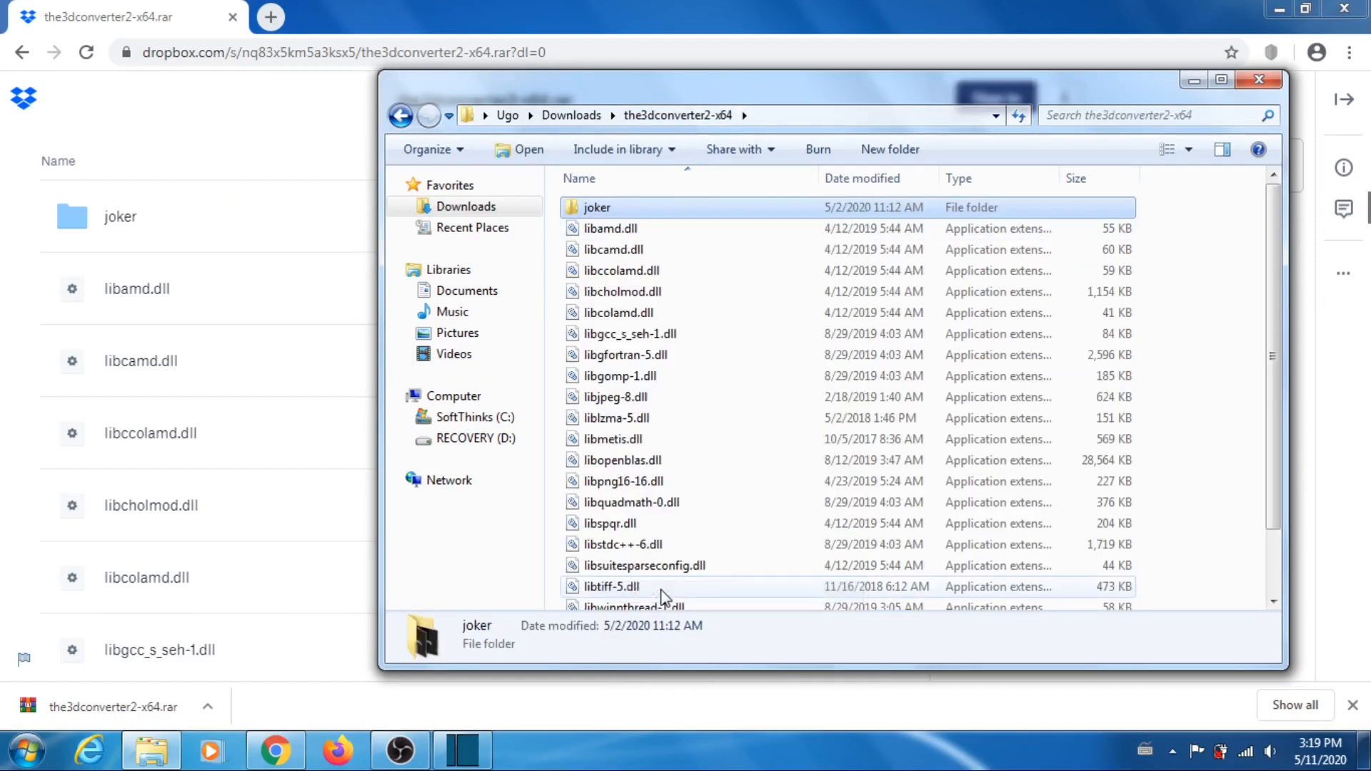
right_click(762, 578)
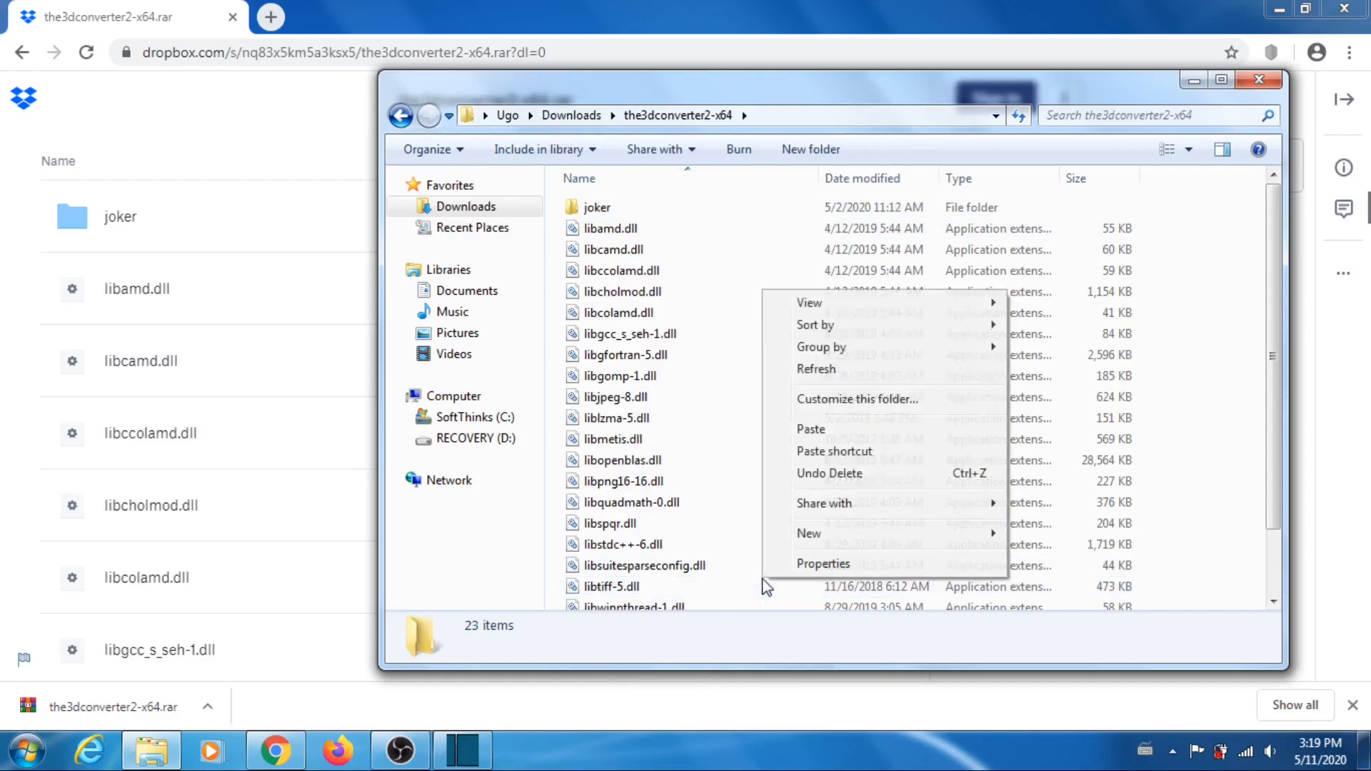
left_click(812, 429)
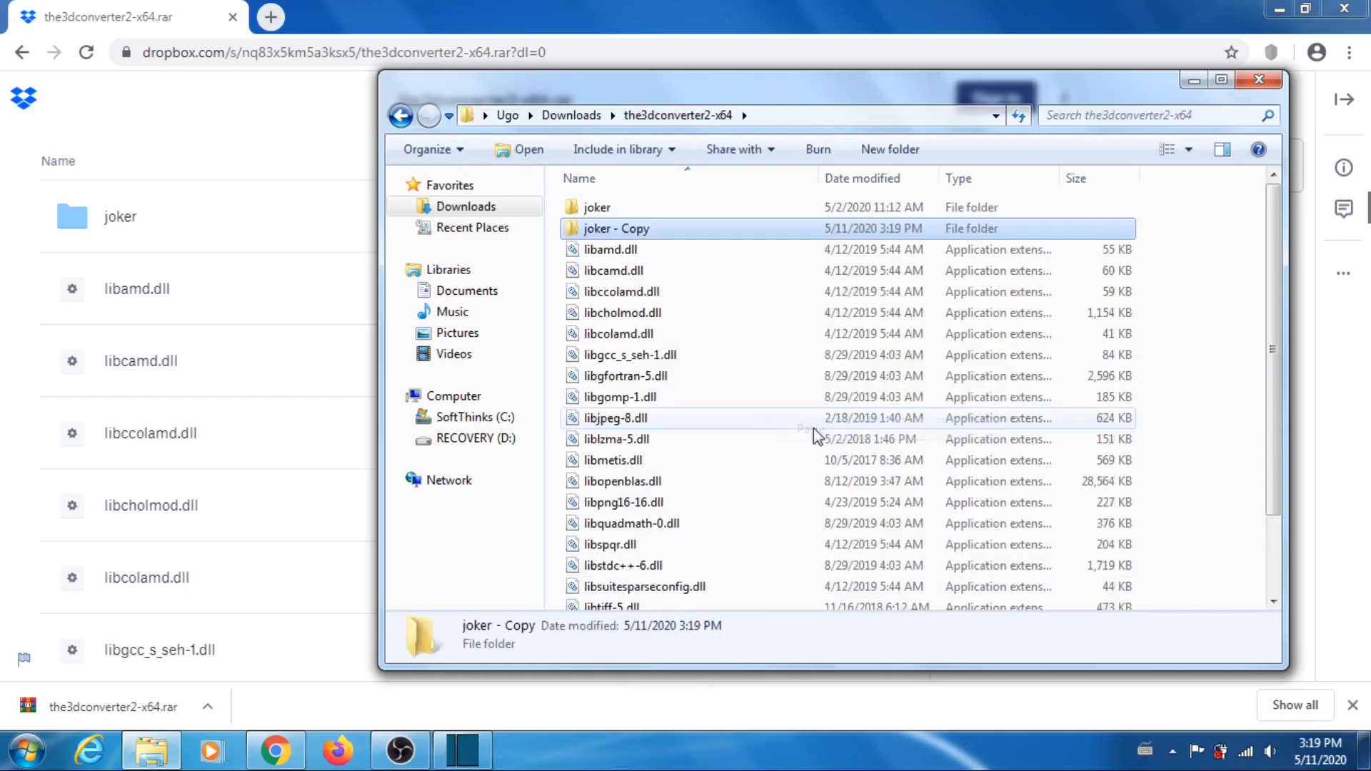
Step: Rename the duplicated joker folder as mystuff
key("F2")
left_click(668, 227)
key("BackSpace")
key("BackSpace")
key("BackSpace")
key("BackSpace")
key("BackSpace")
key("BackSpace")
key("BackSpace")
key("BackSpace")
key("BackSpace")
key("BackSpace")
key("BackSpace")
key("BackSpace")
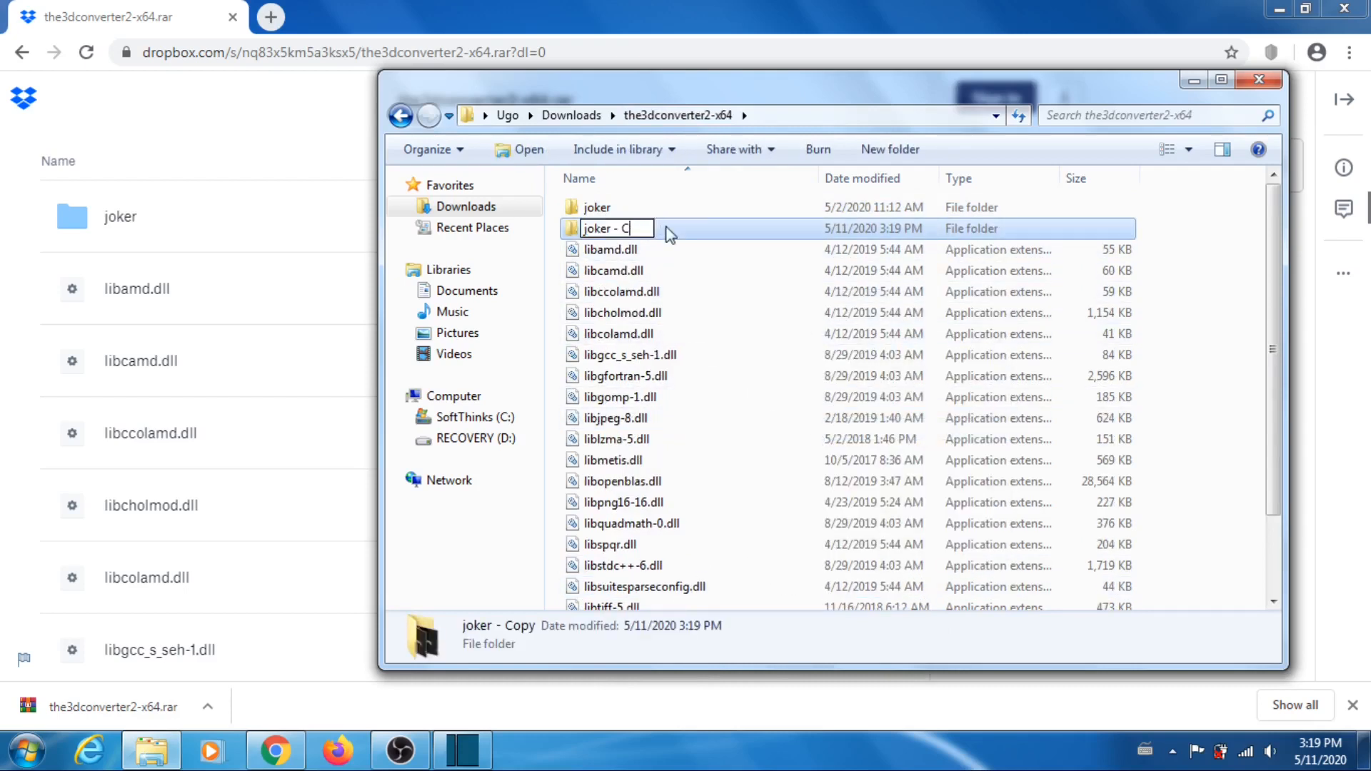
type("mystuff")
key("Return")
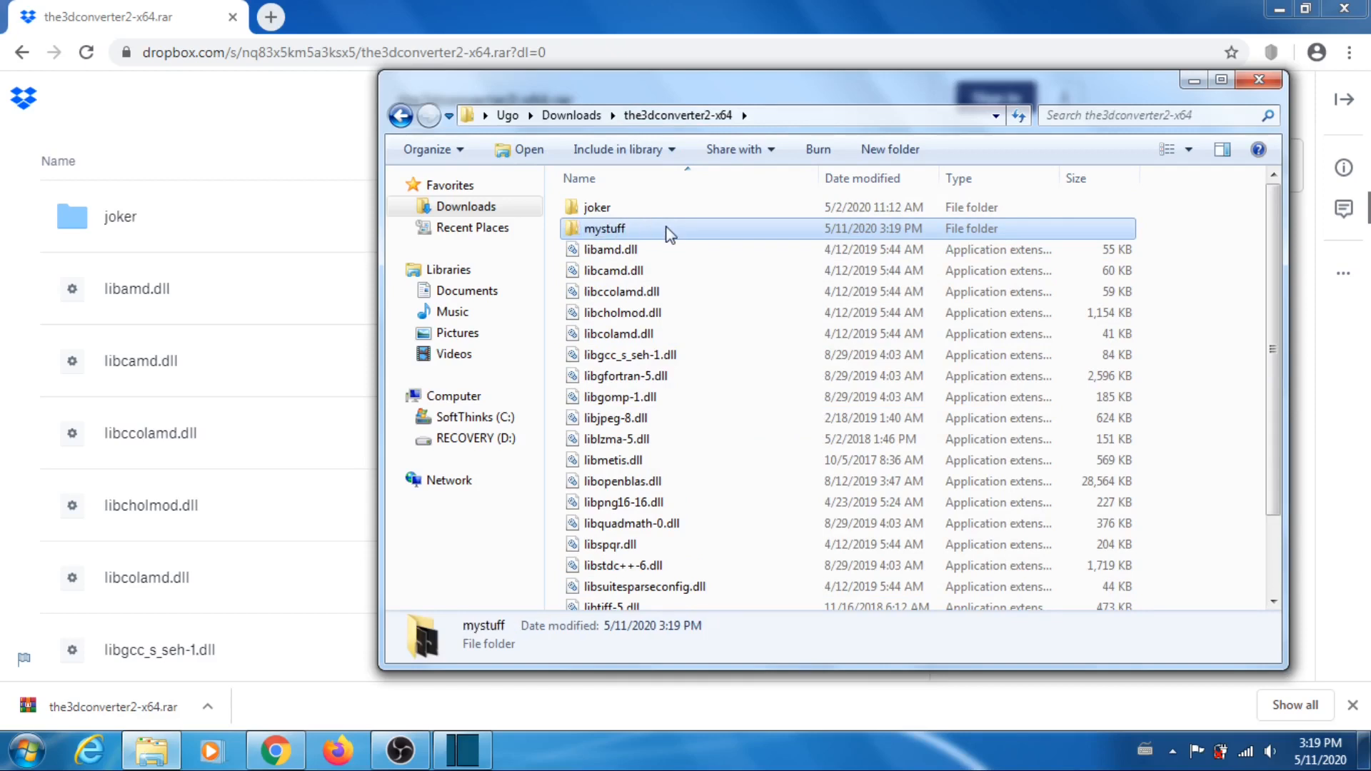
Step: Delete all files in the mystuff folder except the the3dconverter2 batch file and the3dconverter2_input text file
double_click(626, 227)
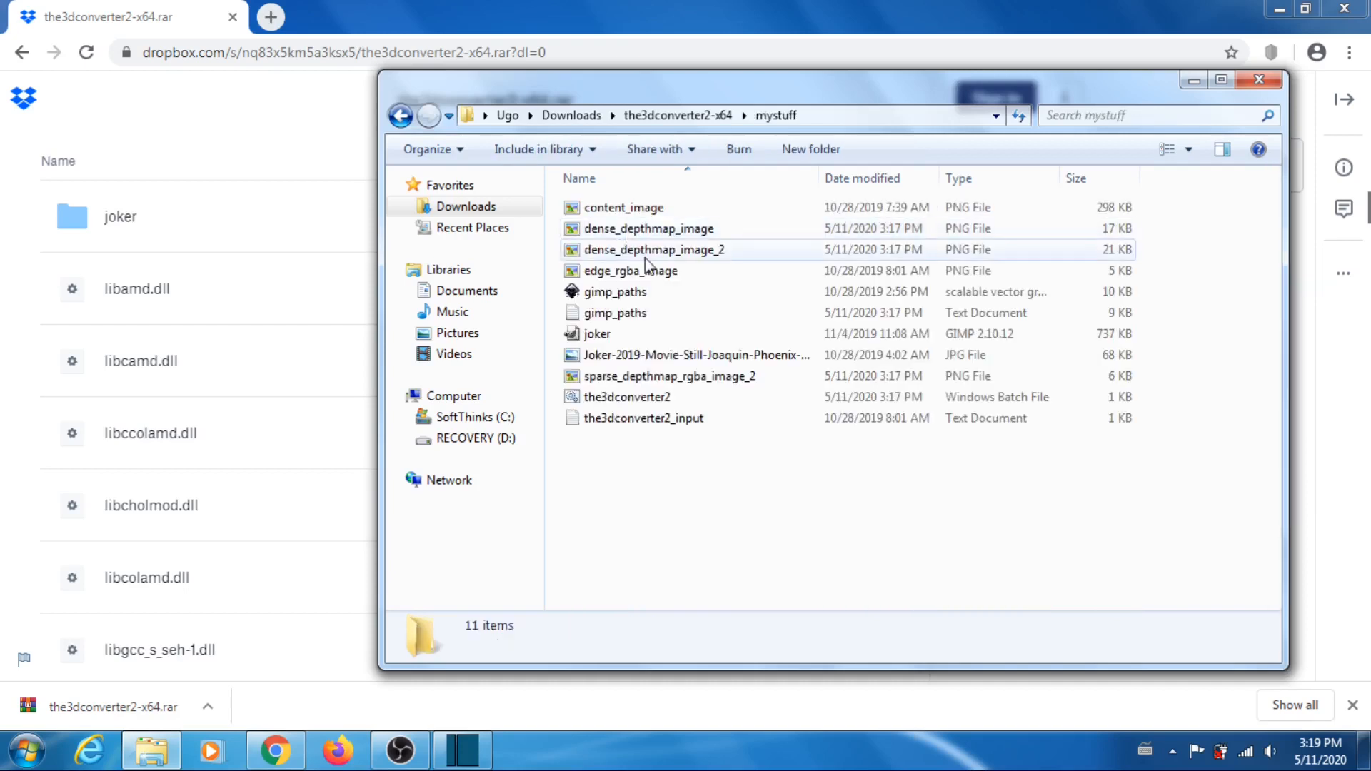
left_click(652, 215)
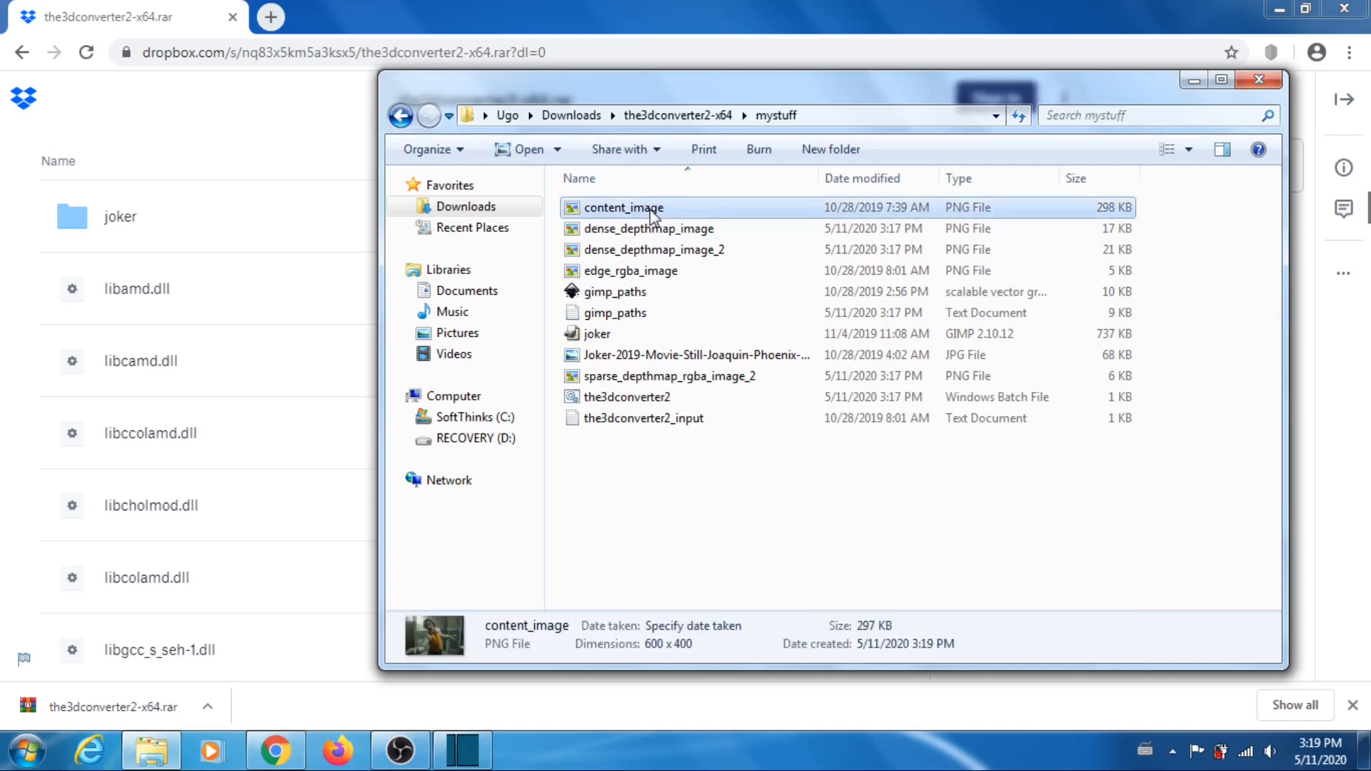
left_click(675, 230, "ctrl")
left_click(697, 252, "ctrl")
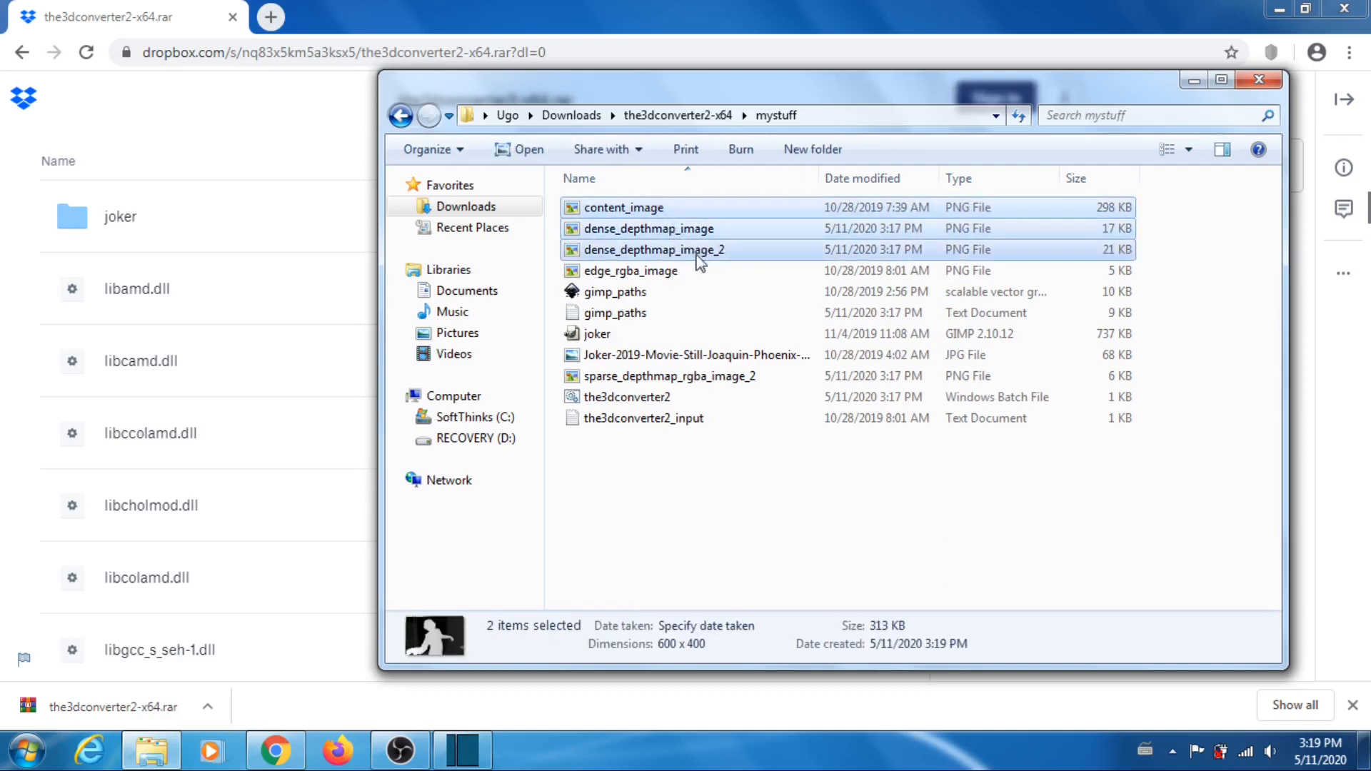
left_click(630, 271, "ctrl")
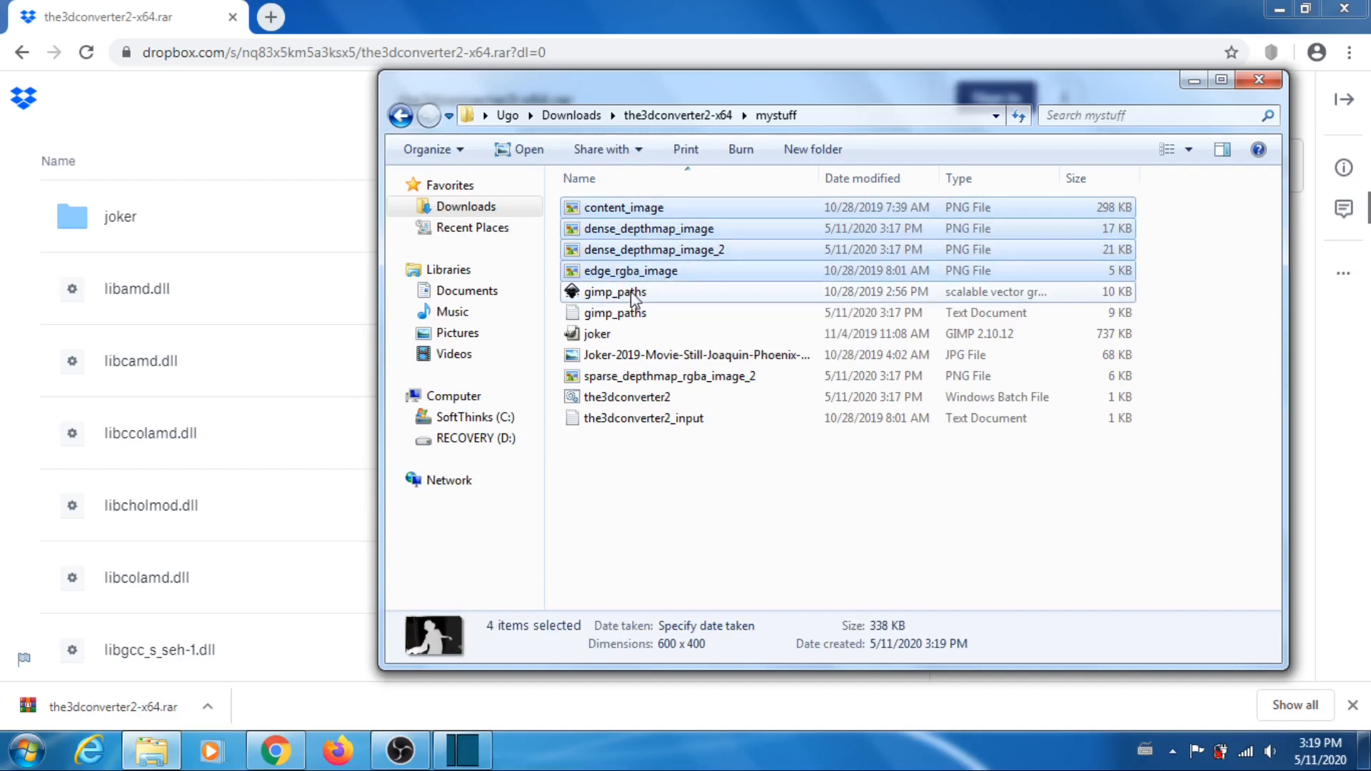
left_click(646, 292, "ctrl")
left_click(632, 313, "ctrl")
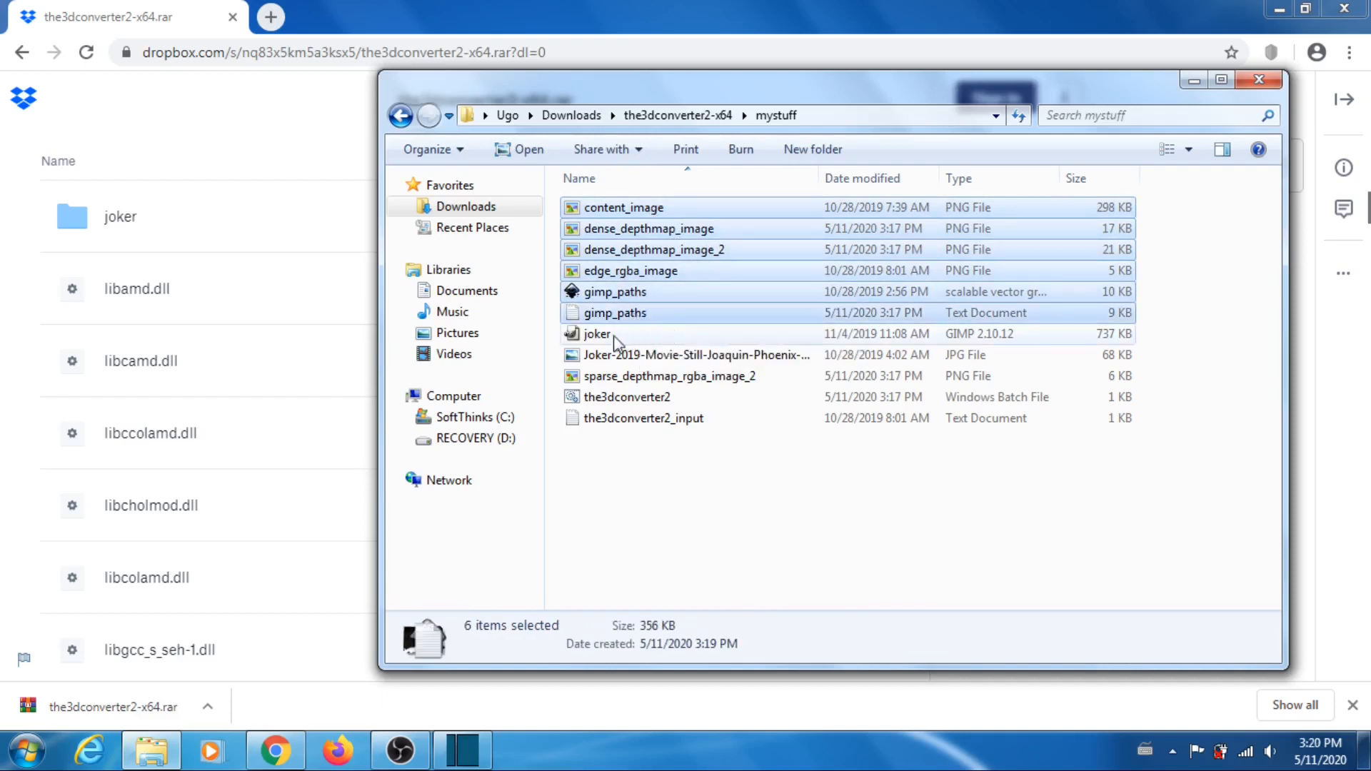
left_click(668, 333, "ctrl")
left_click(684, 358, "ctrl")
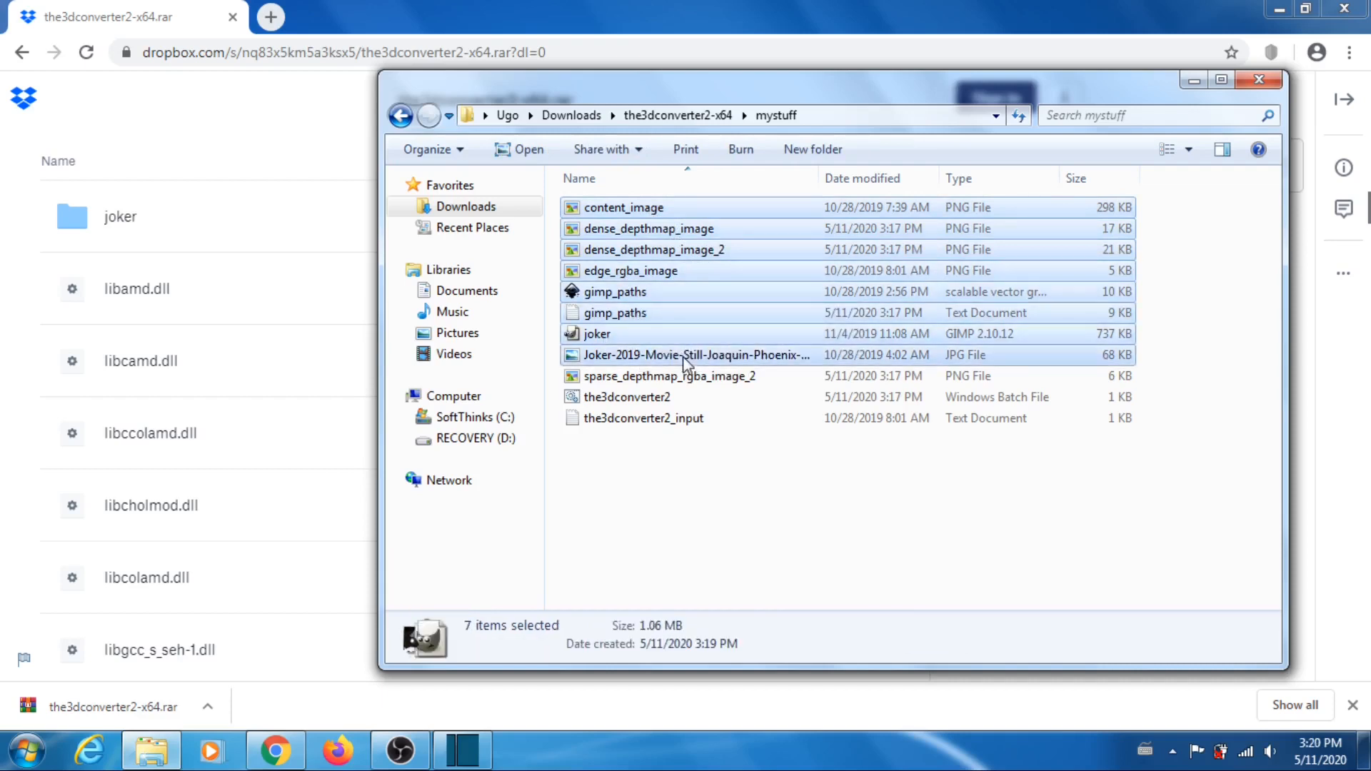
left_click(680, 379, "ctrl")
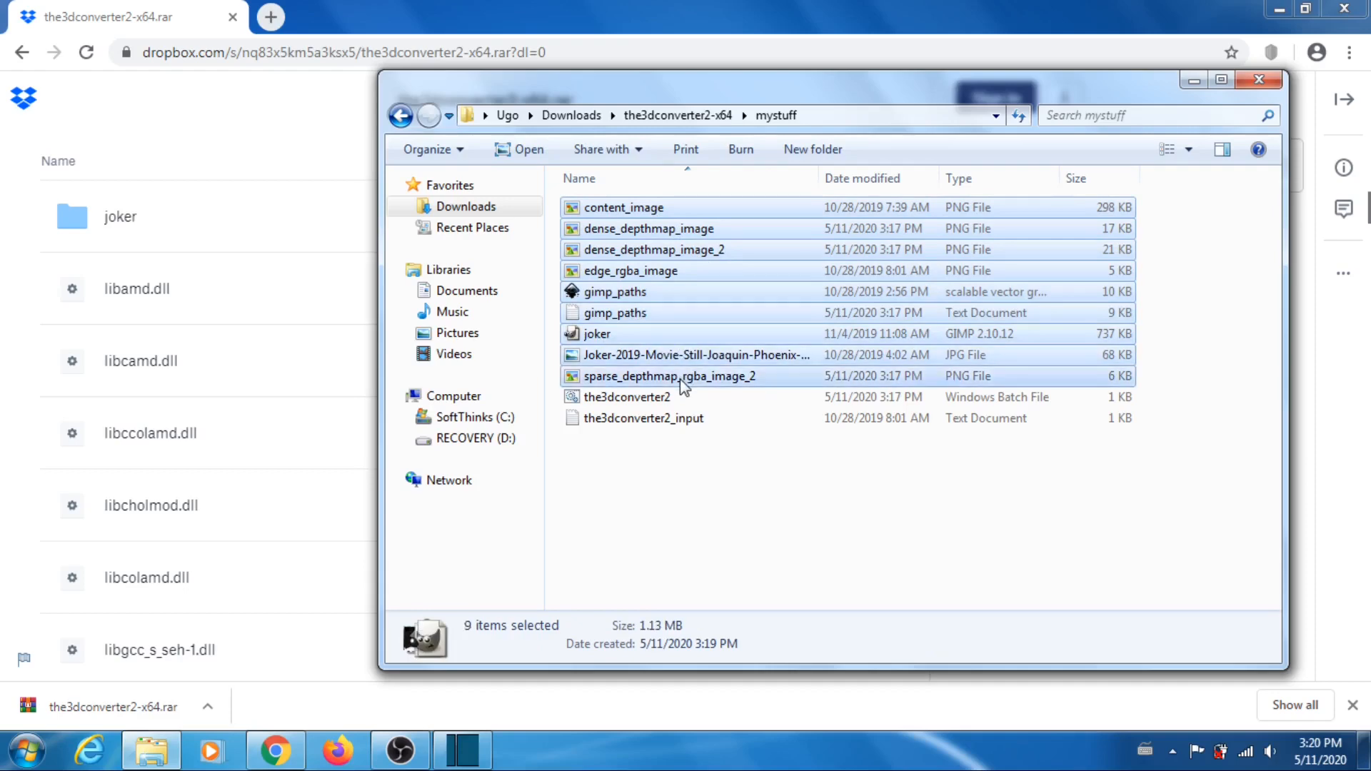
right_click(688, 383)
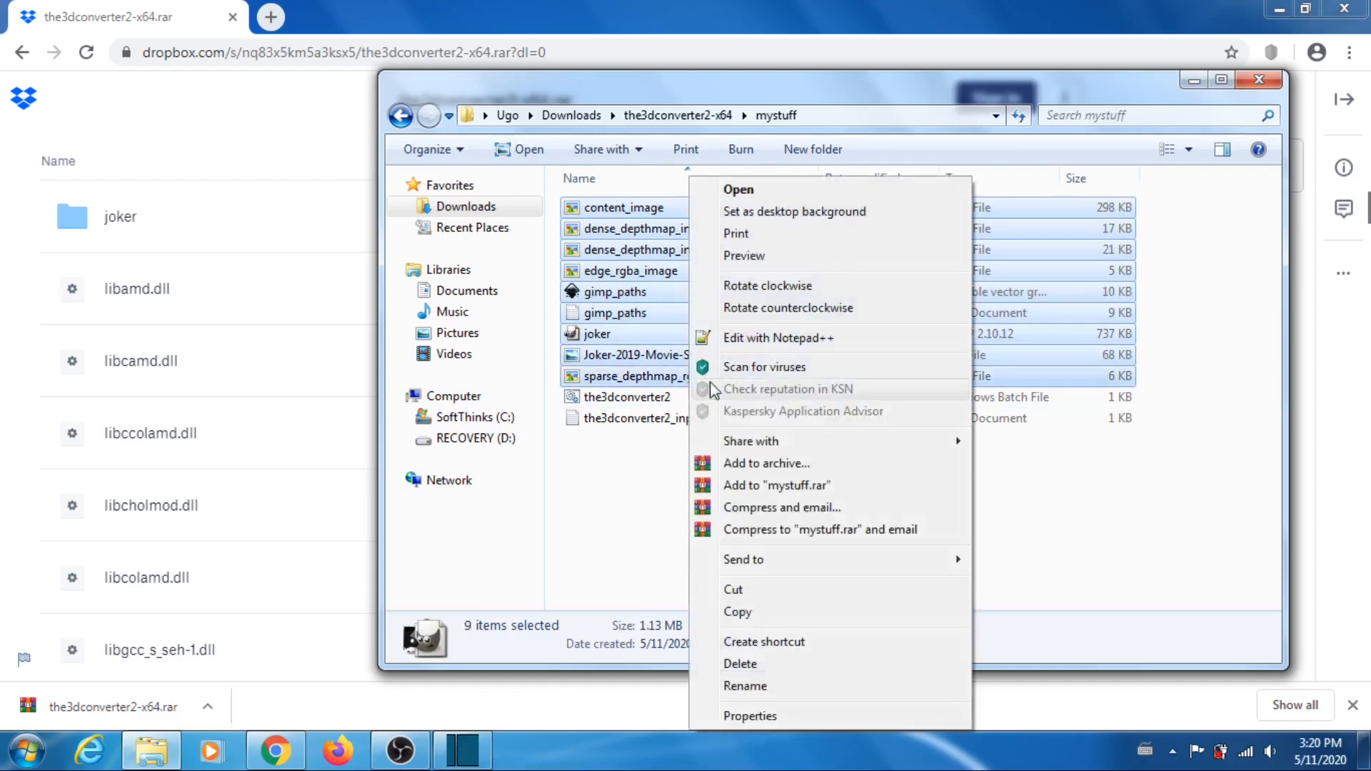
left_click(756, 664)
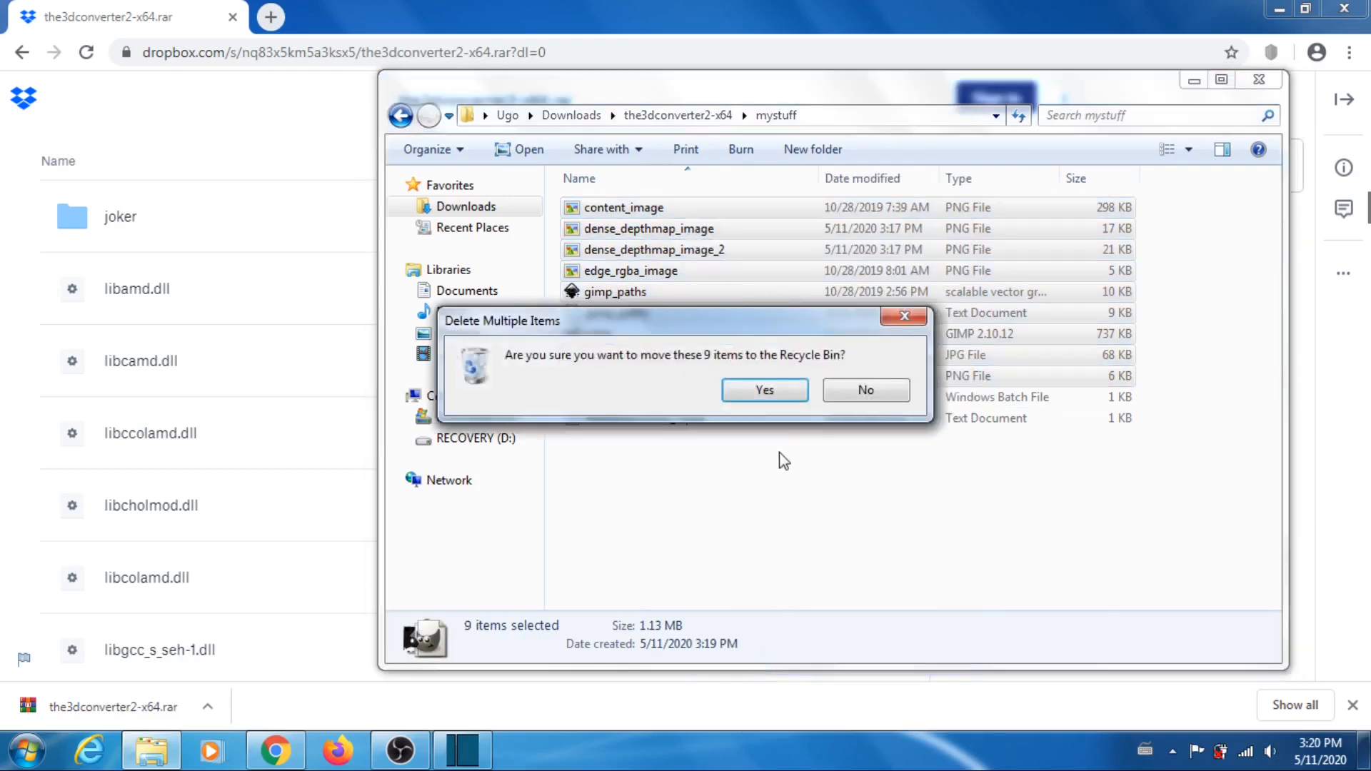
left_click(765, 390)
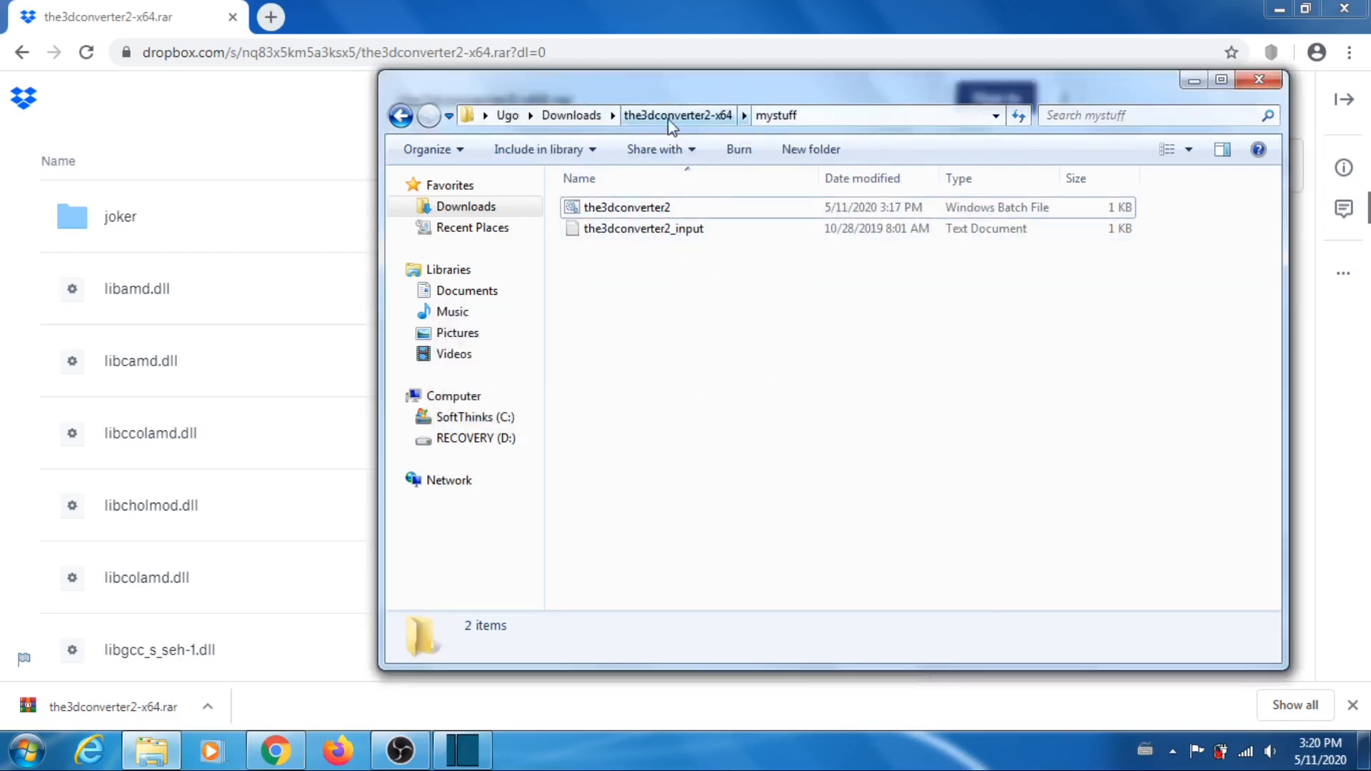
Step: Go to Downloads and open the dmag5_test - Copy - 32 folder inside ugosoft3d-5-nogui-x64
left_click(575, 115)
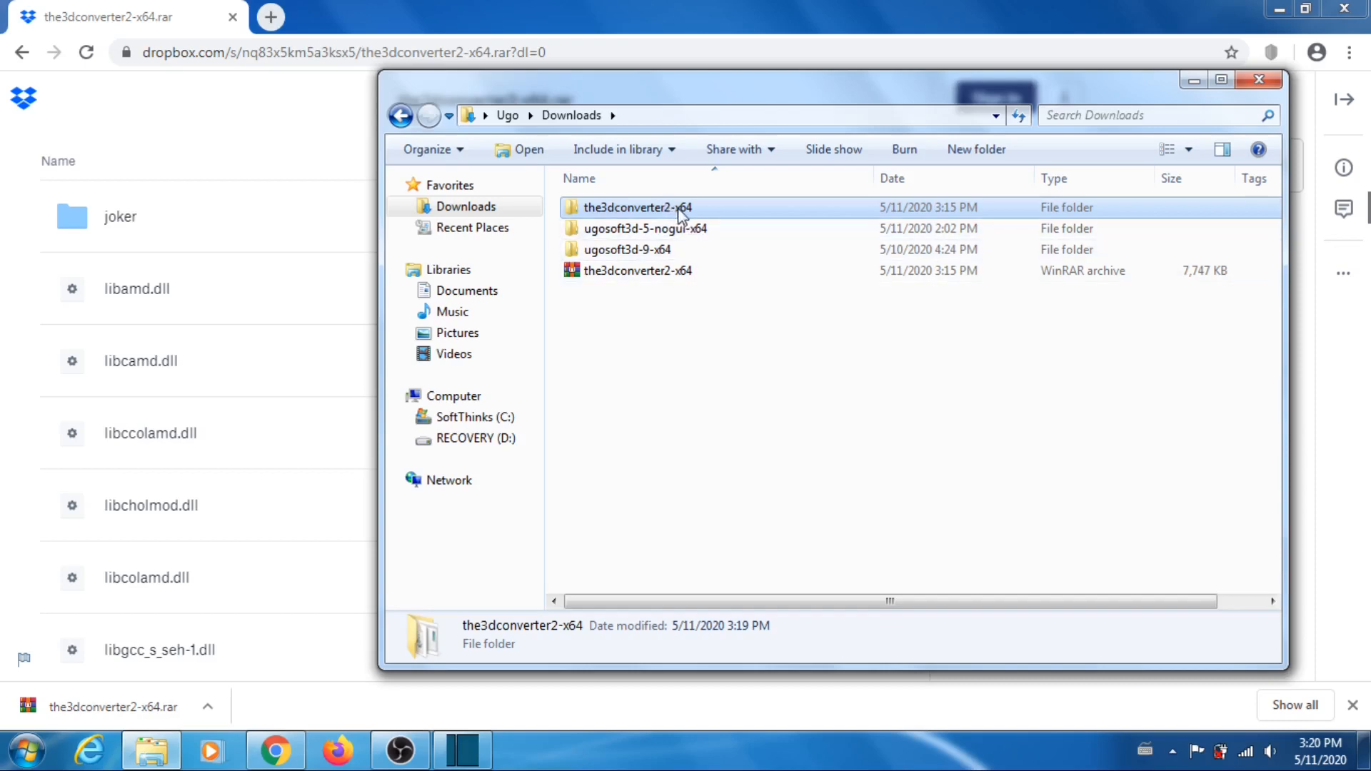
double_click(685, 230)
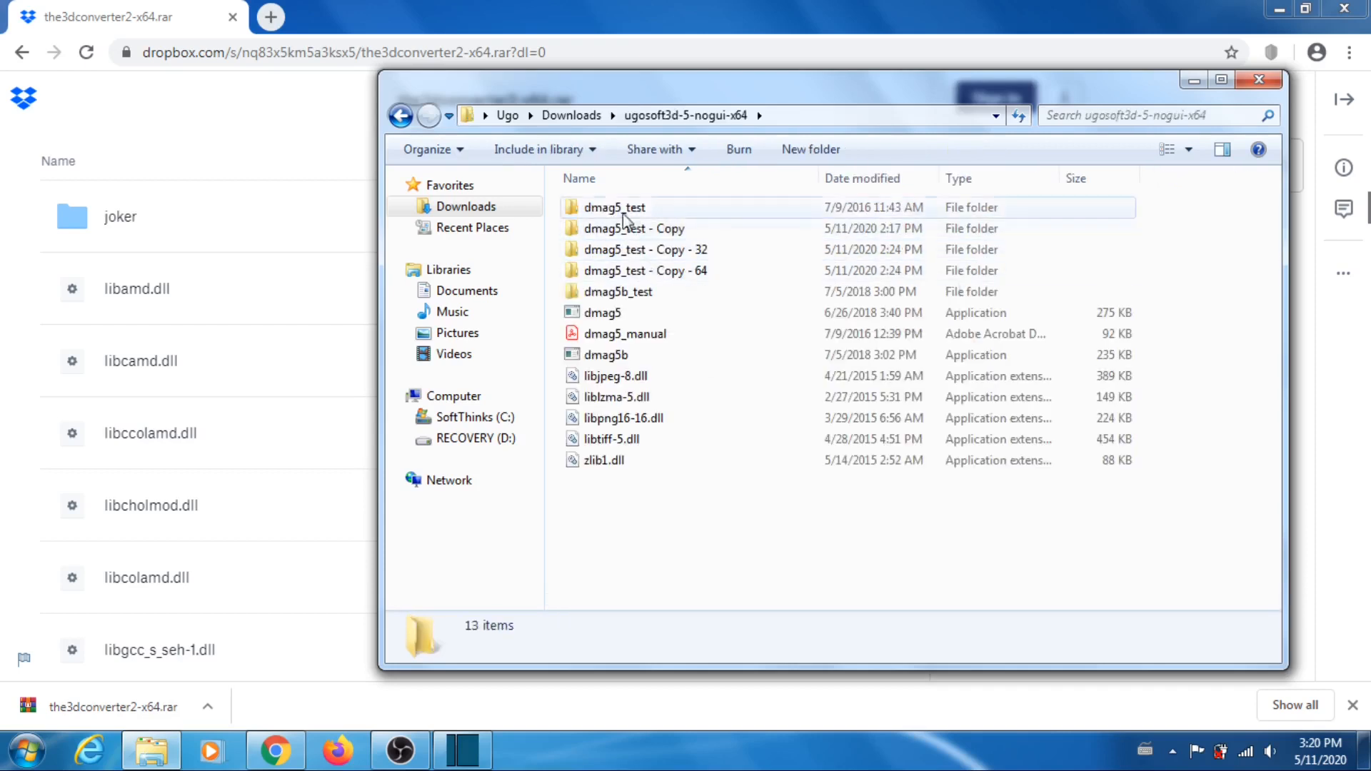
double_click(675, 252)
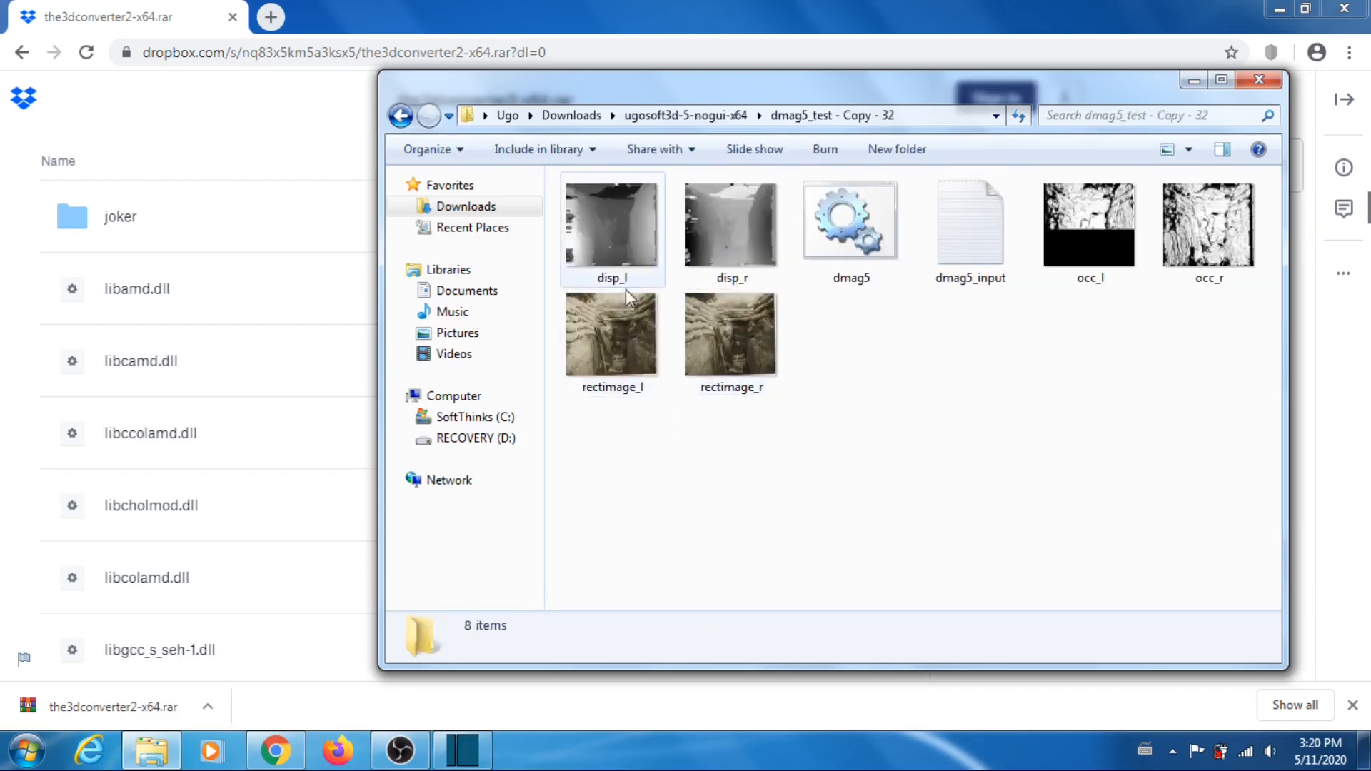
Step: Examine the left disparity map disp_l and its matching source image rectimage_l
left_click(618, 243)
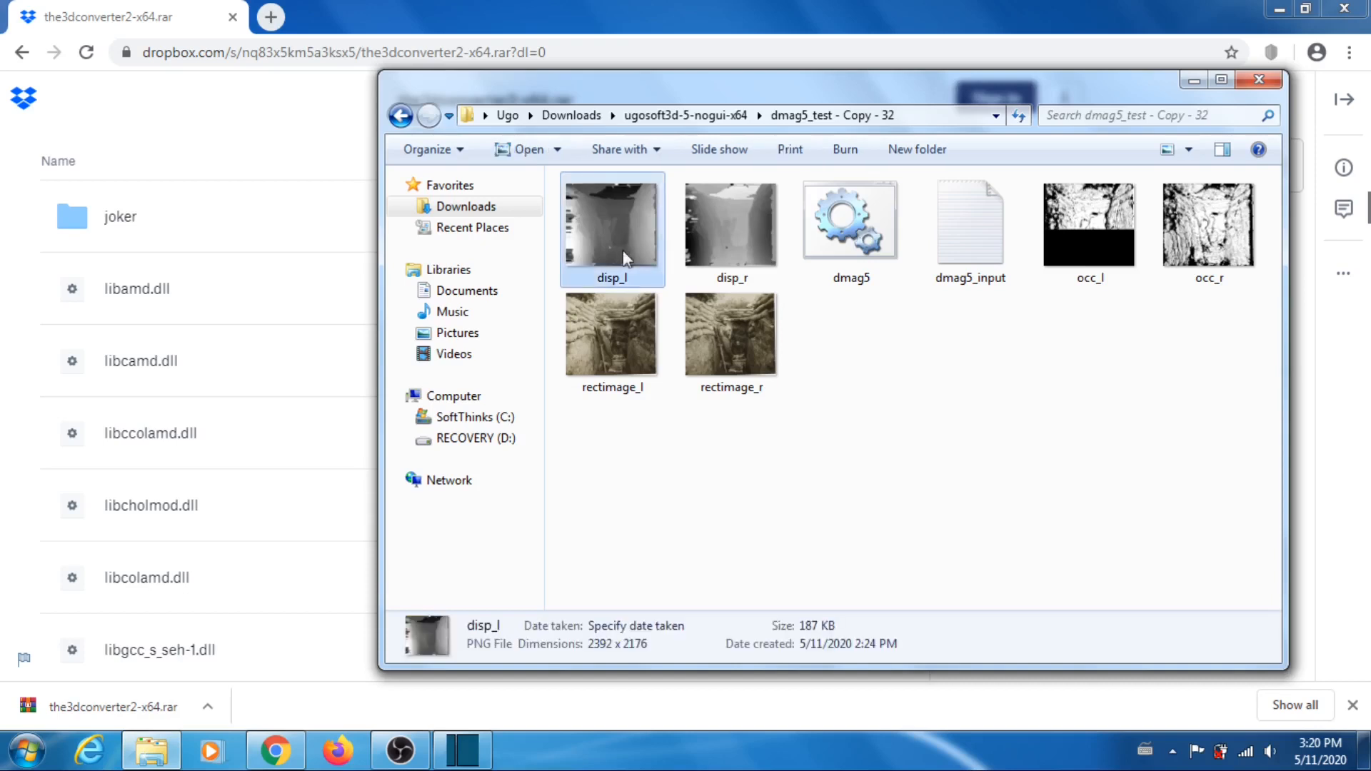
left_click(617, 353)
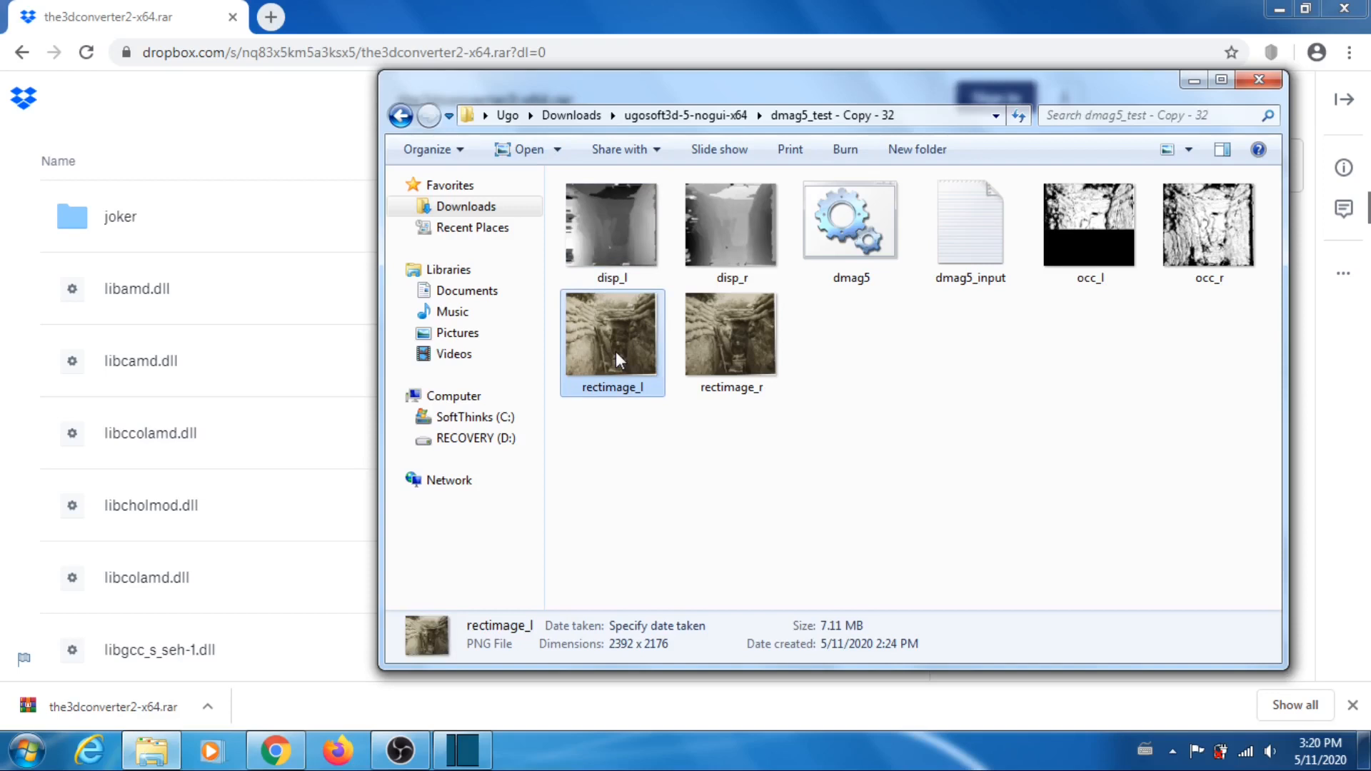
left_click(618, 229)
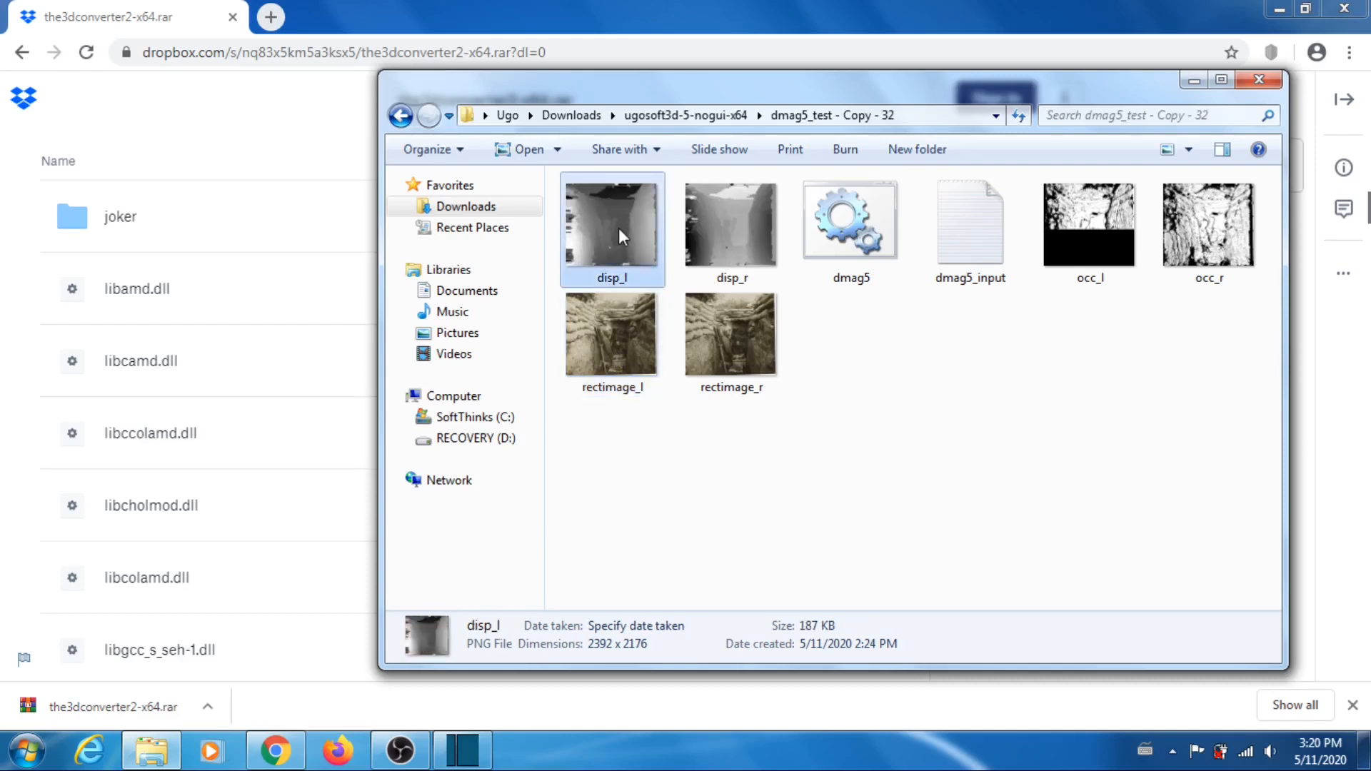
left_click(621, 370)
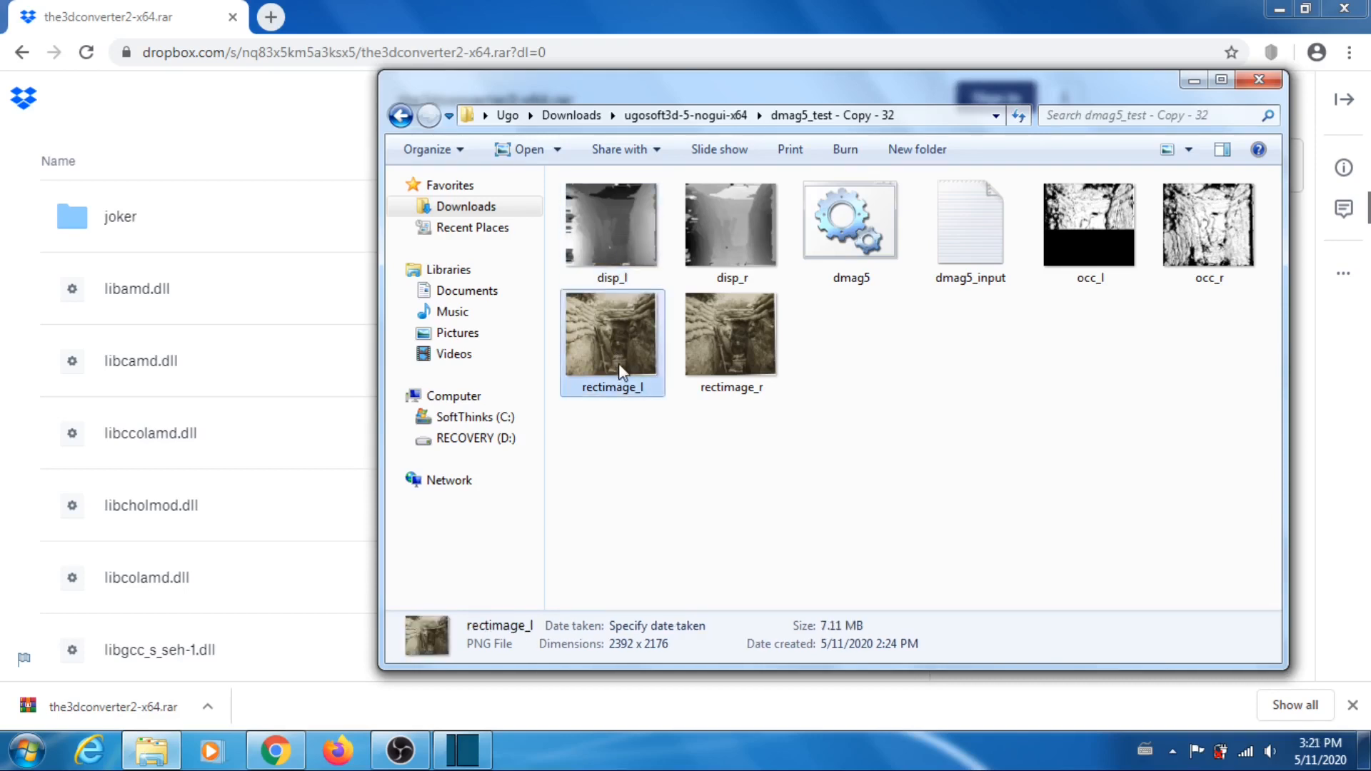
Step: Copy disp_l and rectimage_l from the dmag5_test - Copy - 32 folder into the mystuff folder of the3dconverter2-x64
left_click(612, 241, "ctrl")
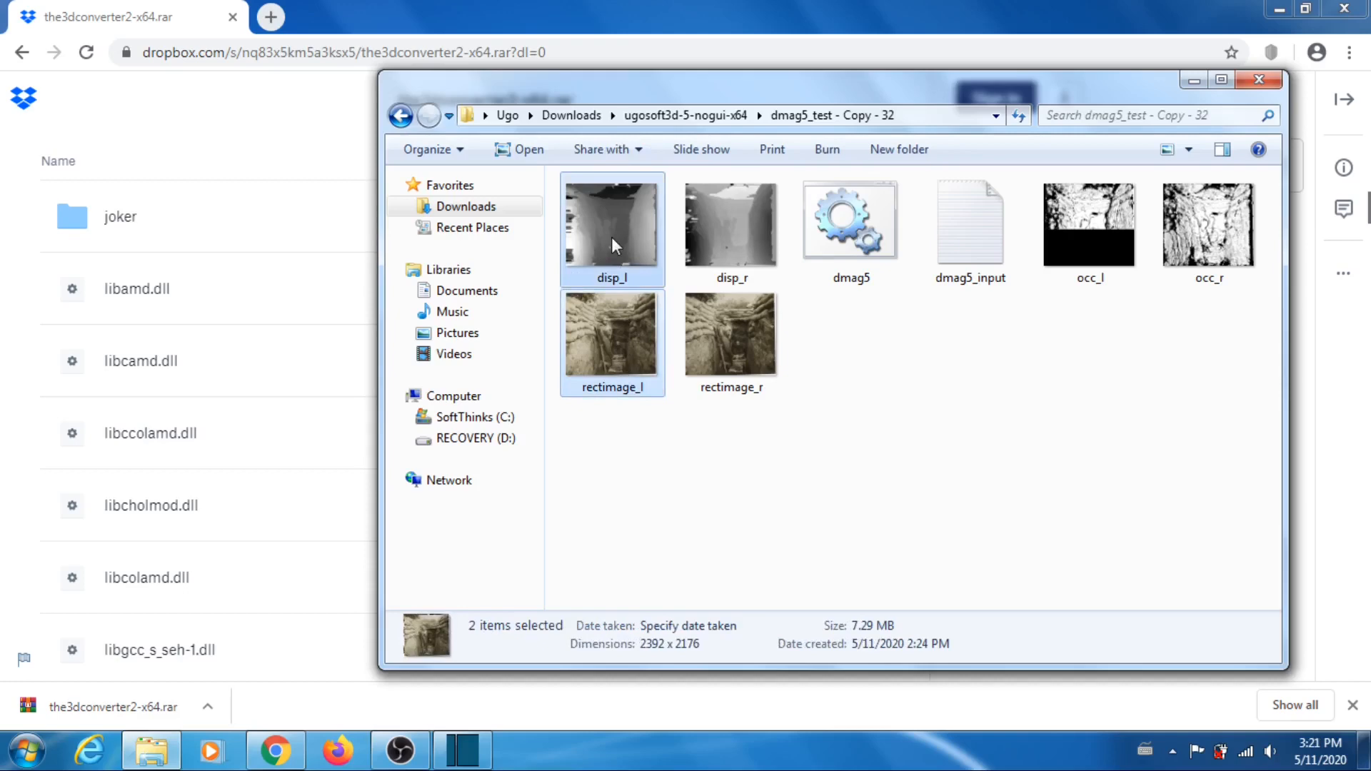
right_click(611, 237)
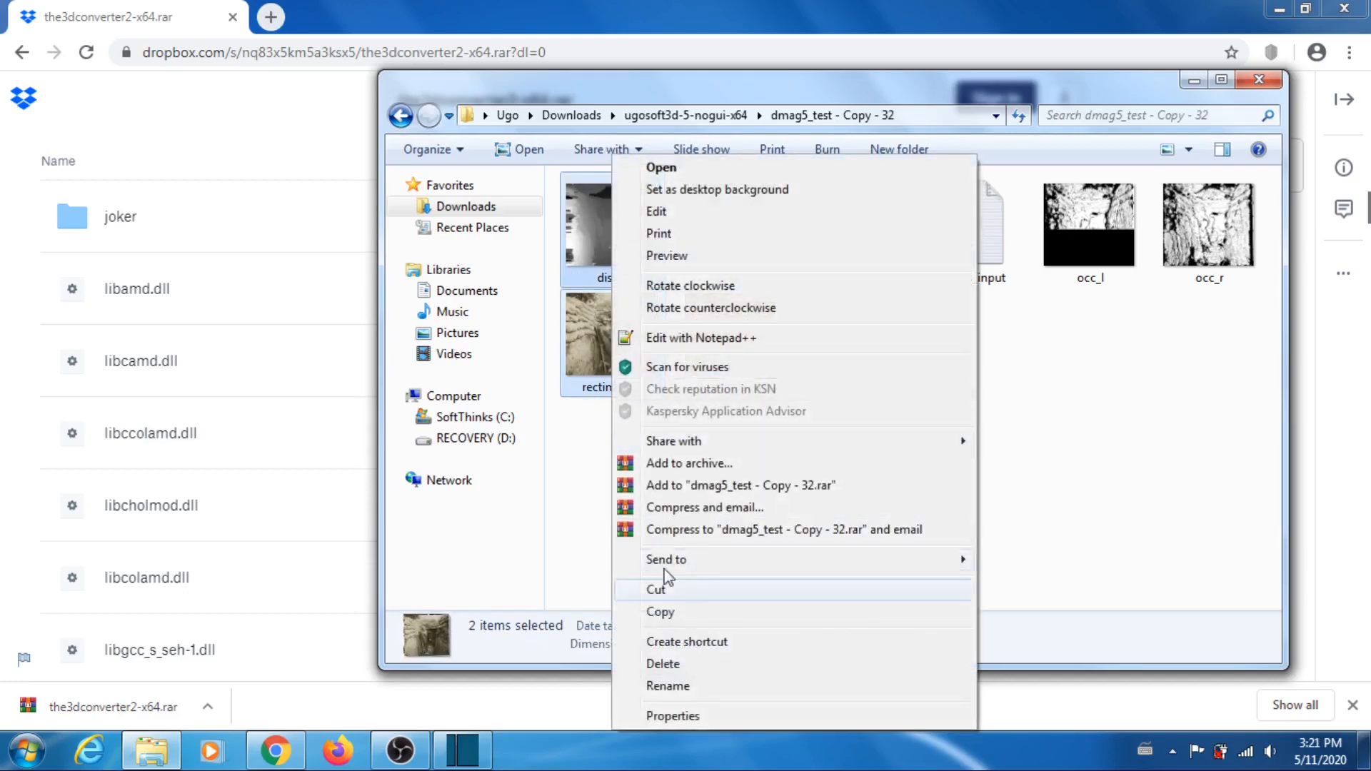
left_click(659, 612)
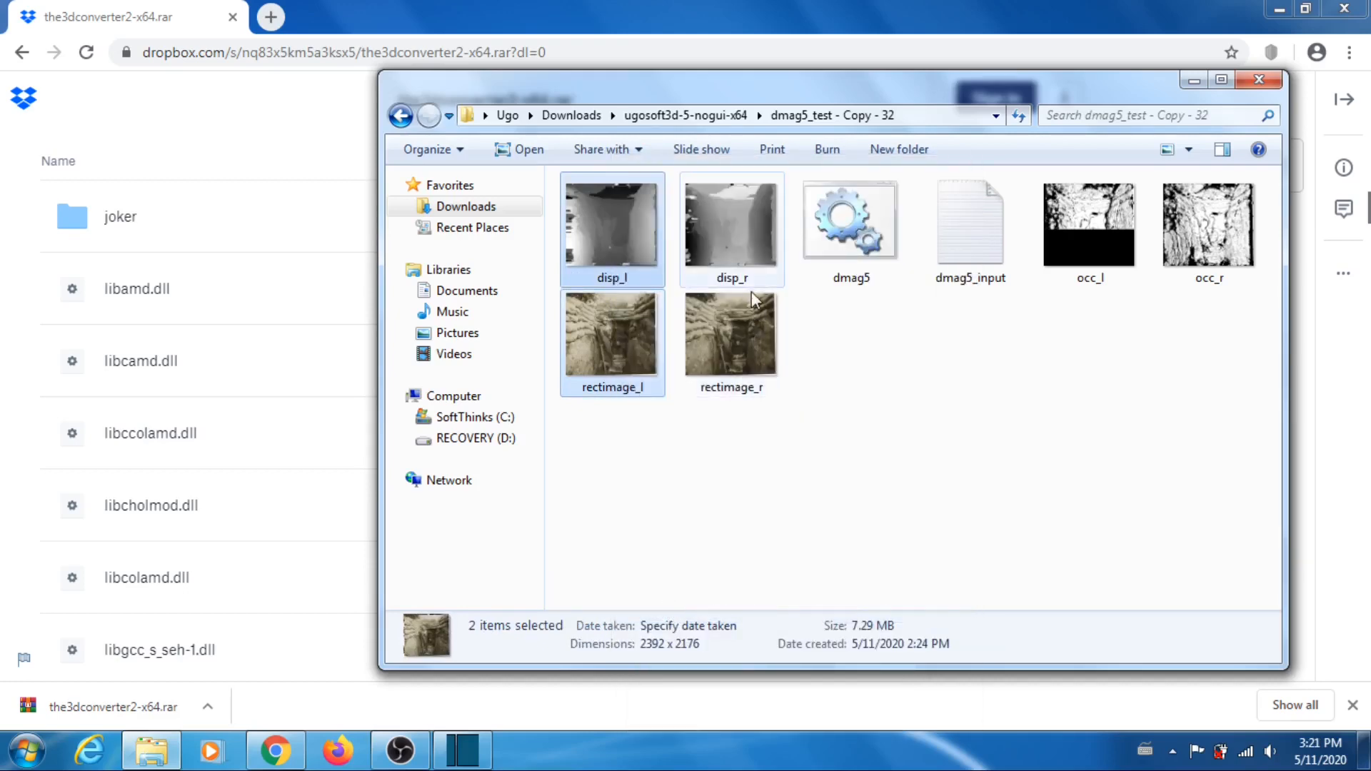
left_click(569, 115)
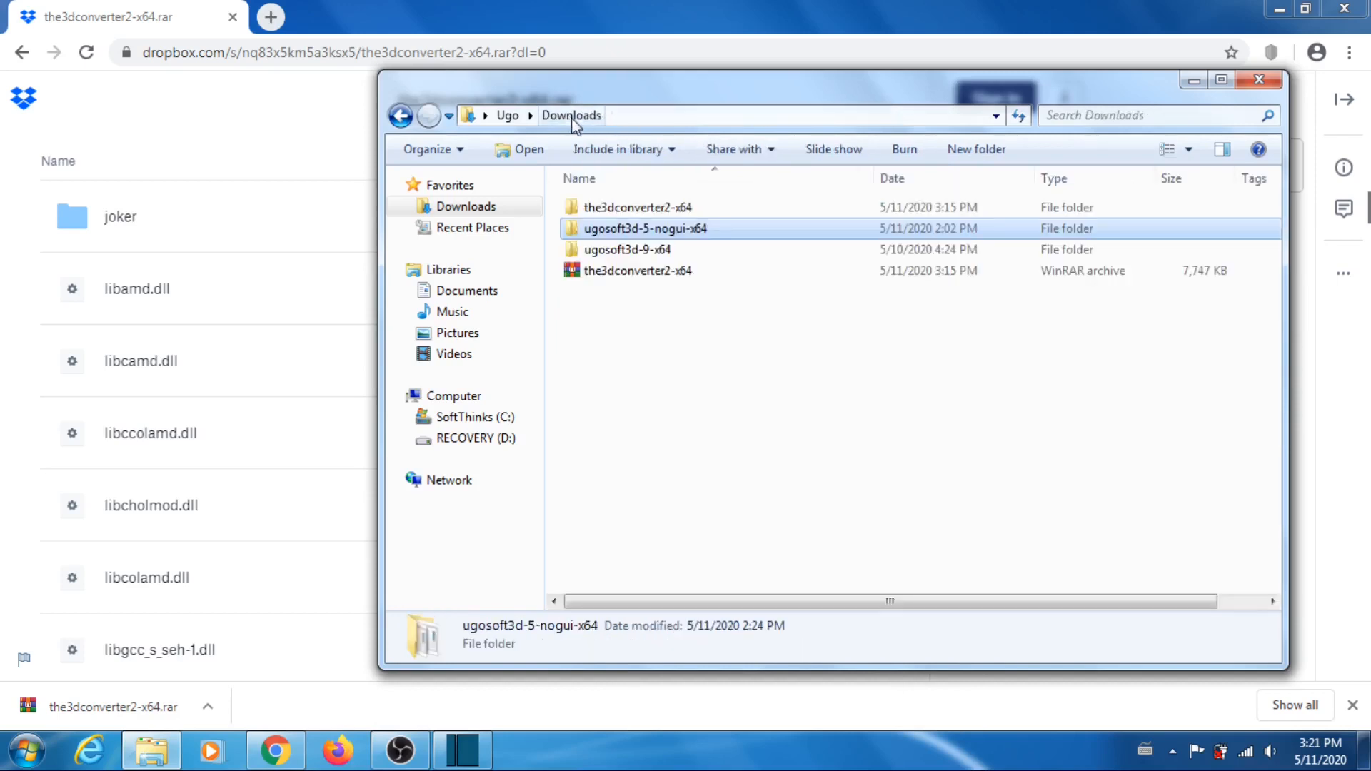
double_click(645, 207)
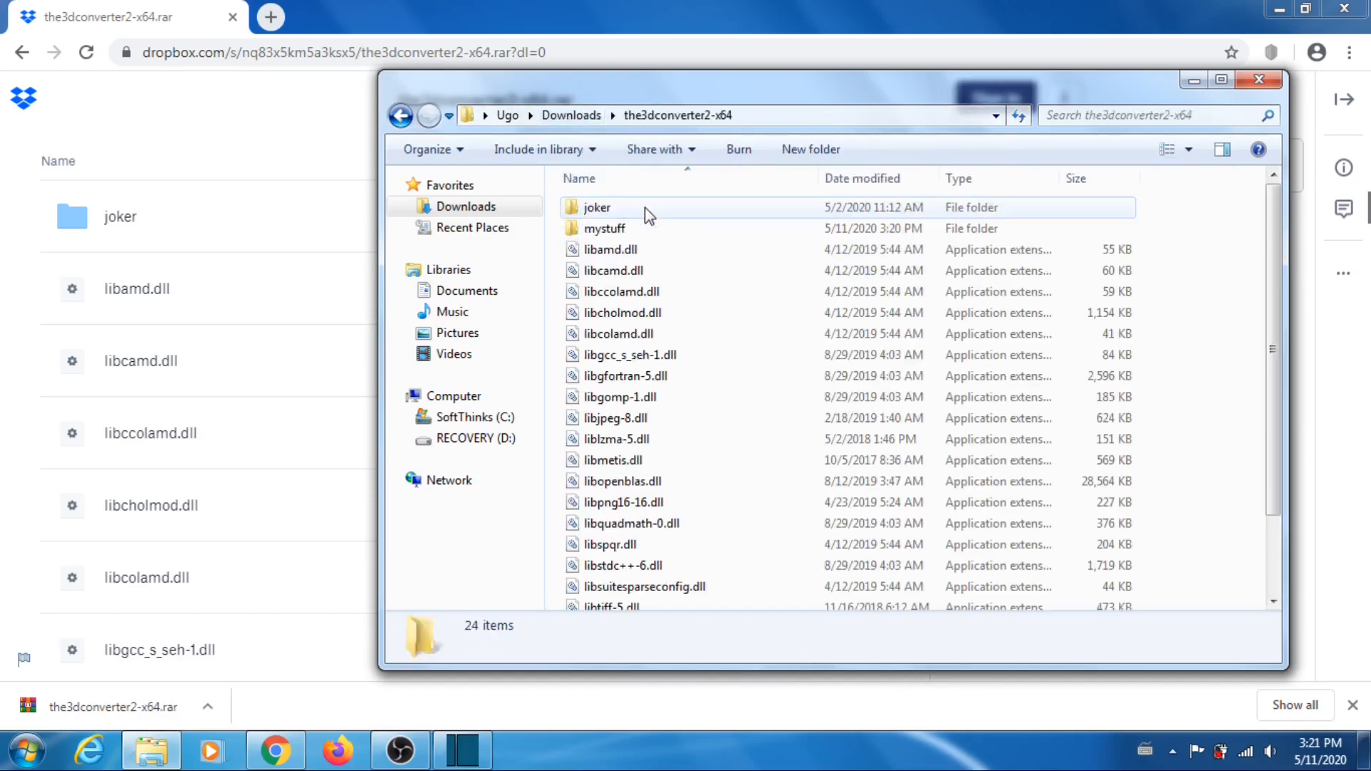
double_click(643, 229)
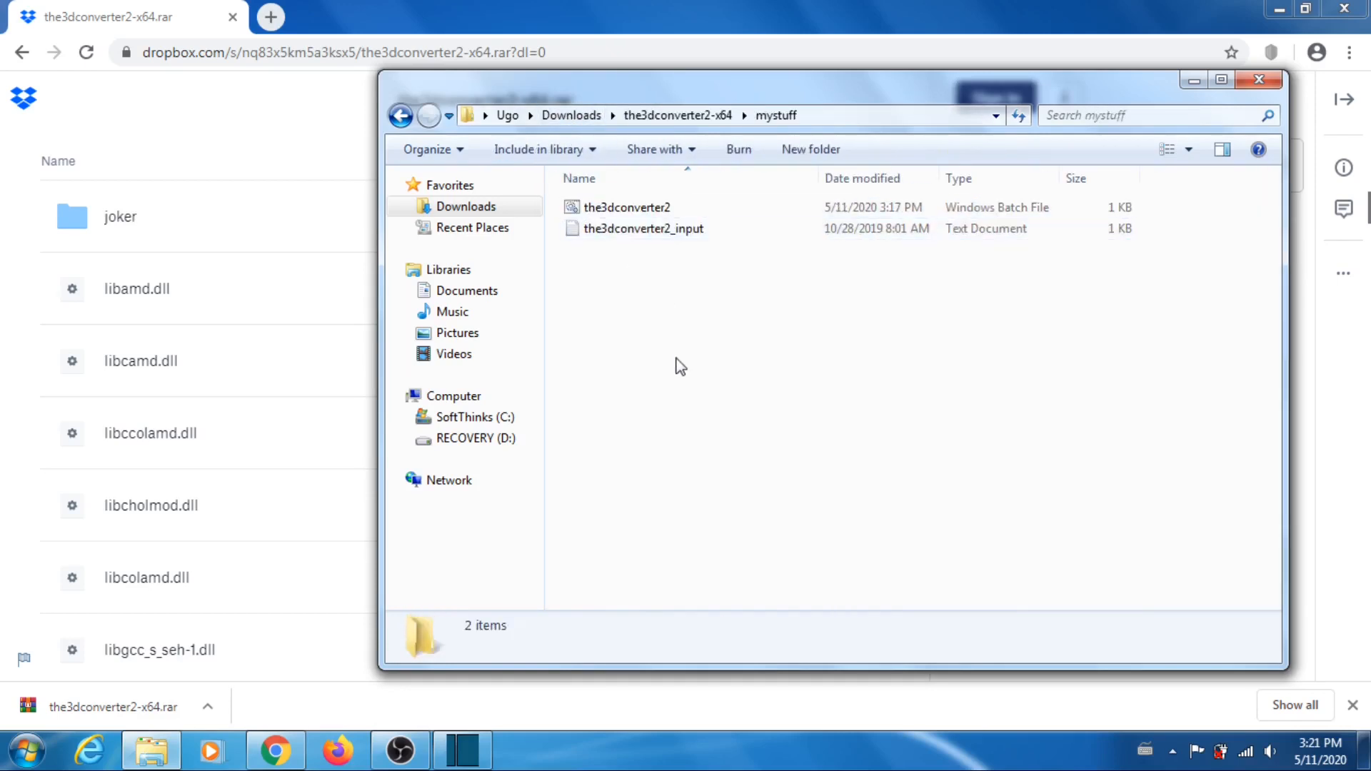
right_click(676, 373)
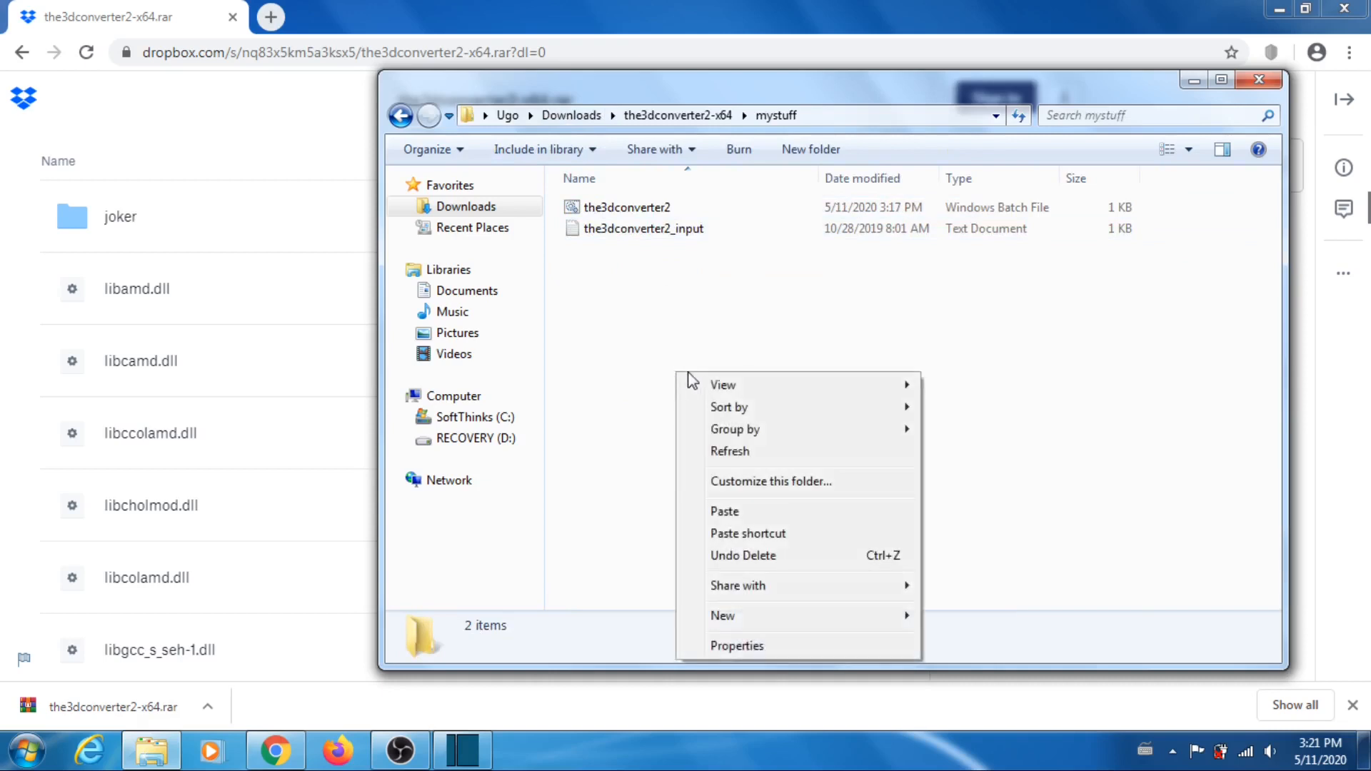
left_click(725, 512)
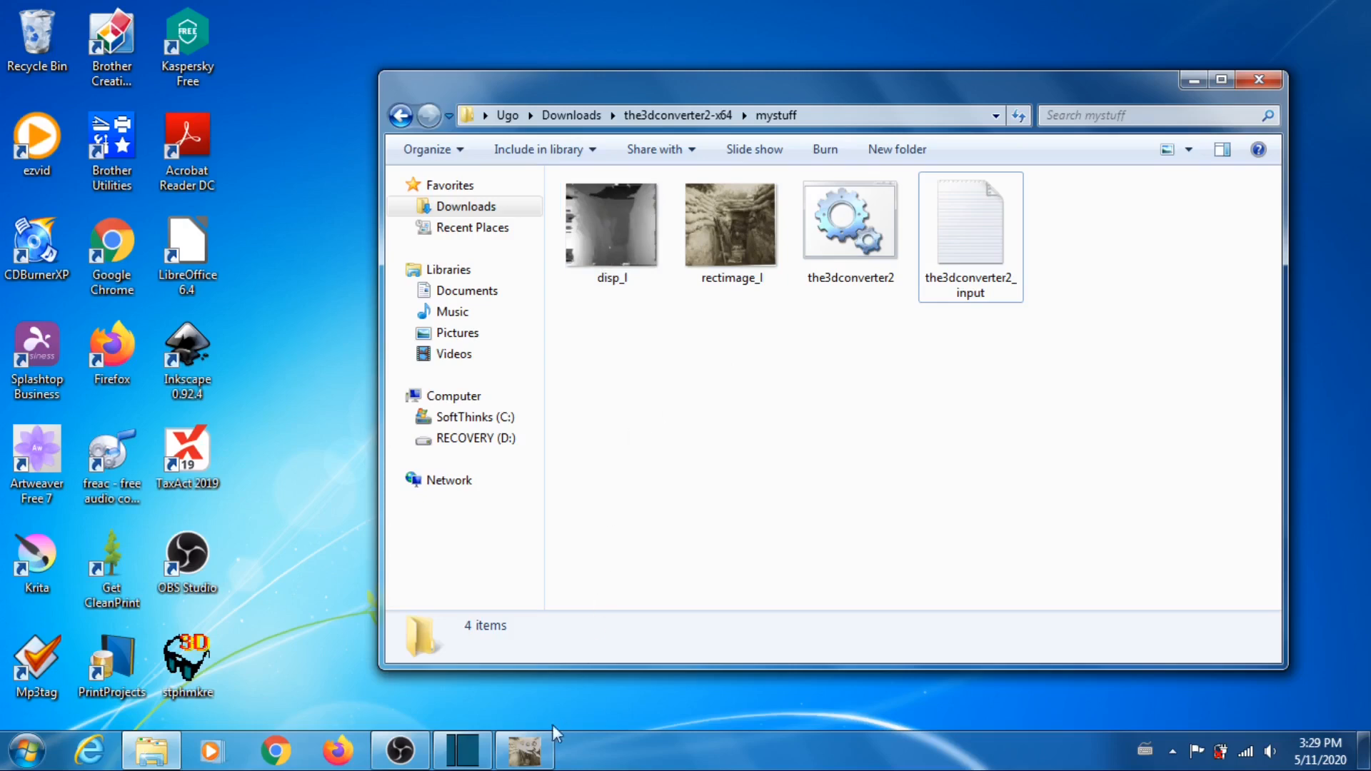
Step: Switch to GIMP, hide the disp_l.png layer and rename the rectimage_l.png layer as content_image.png
left_click(528, 758)
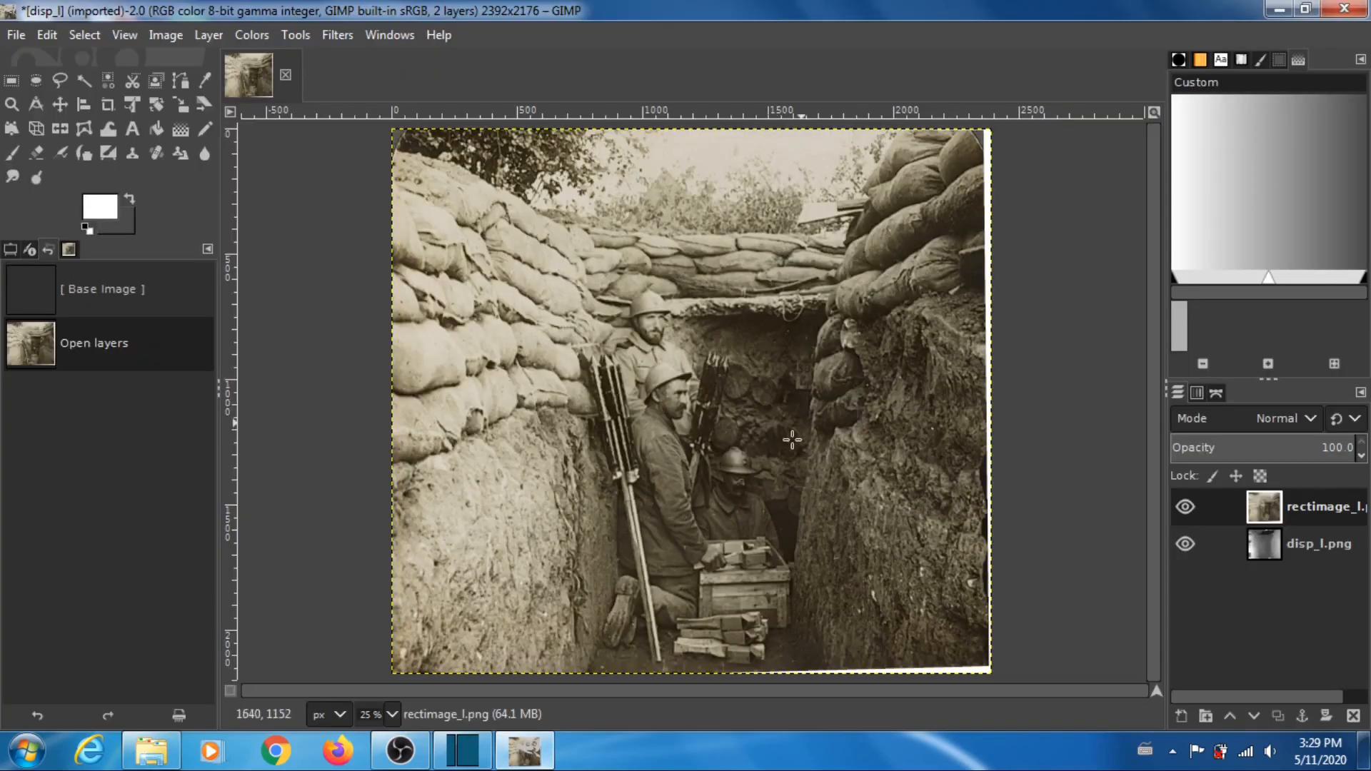
left_click(1185, 545)
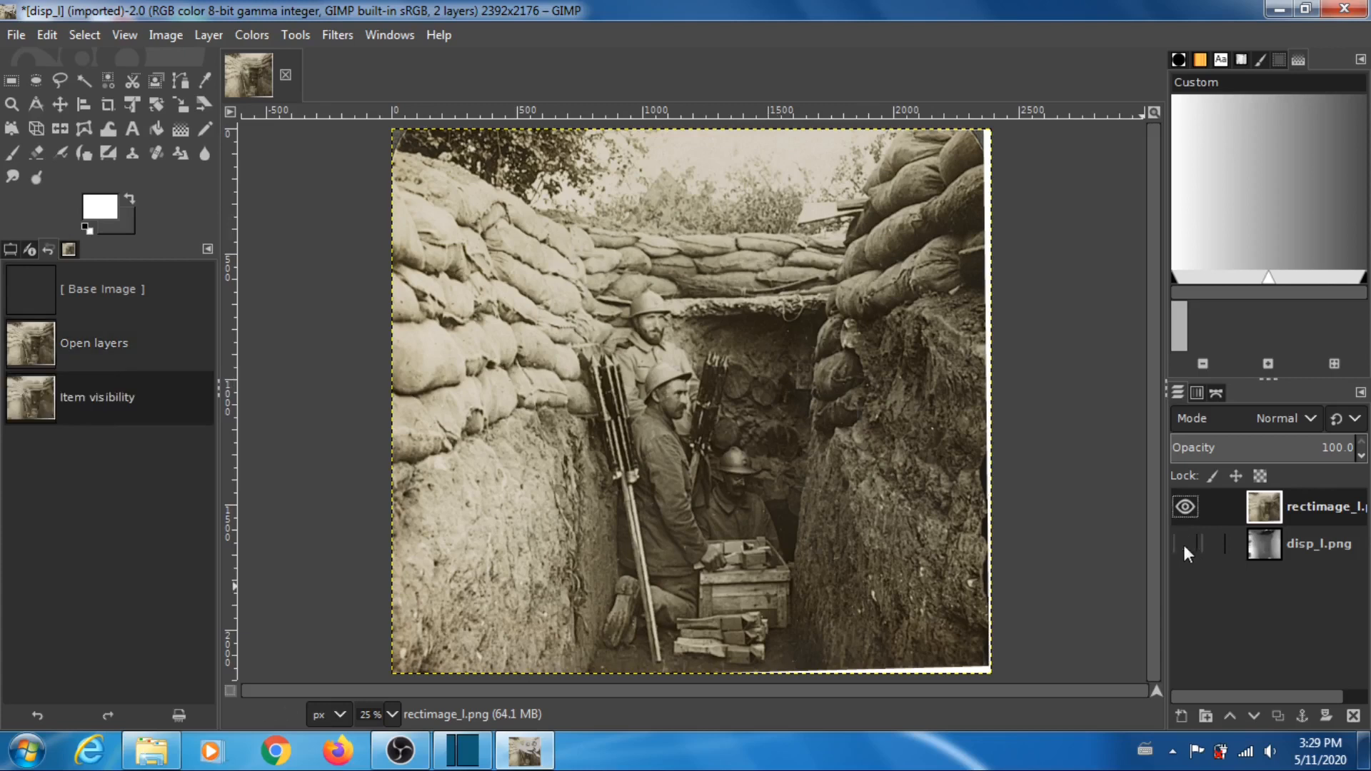
double_click(1312, 508)
key("BackSpace")
type("content_image.png")
key("Return")
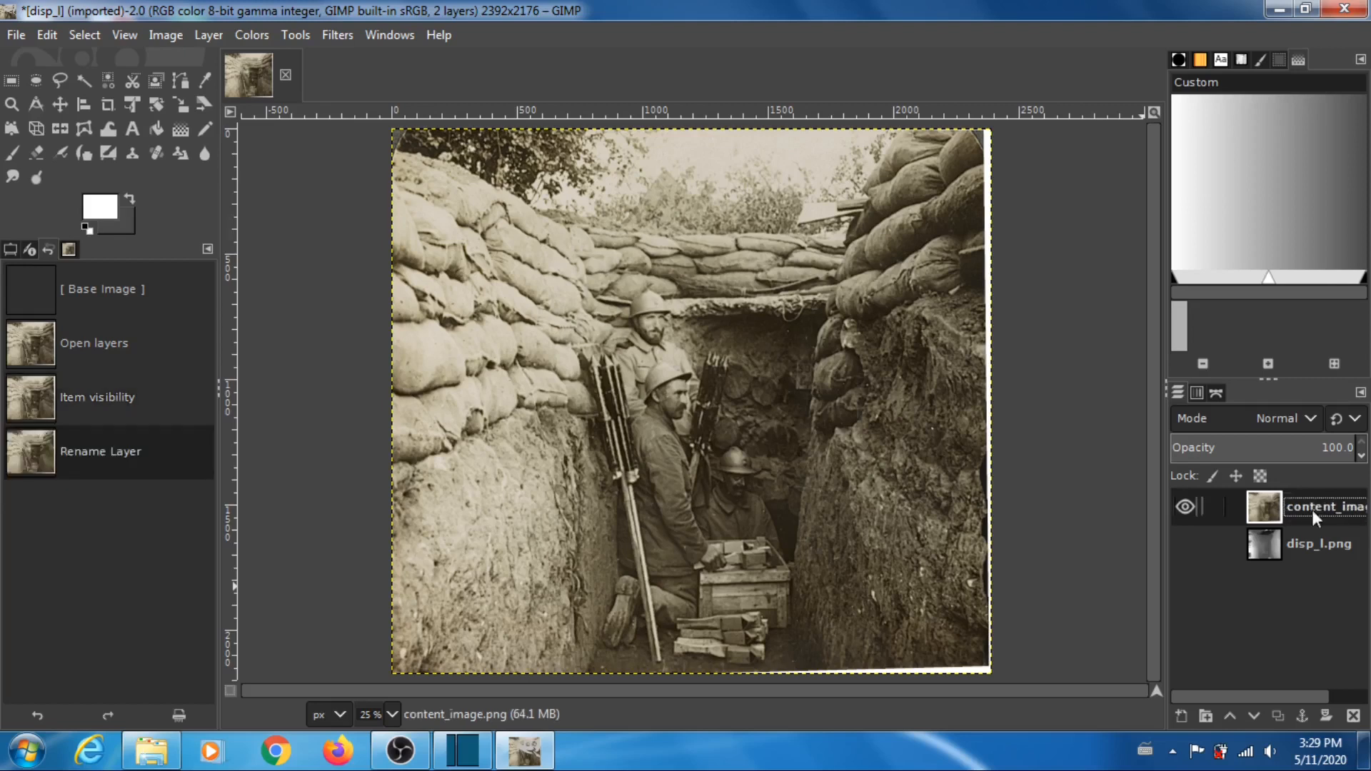
Step: Rename the disp_l.png layer as sparse_depthmap_rgba_image.png
scroll(1311, 704, "right", 1)
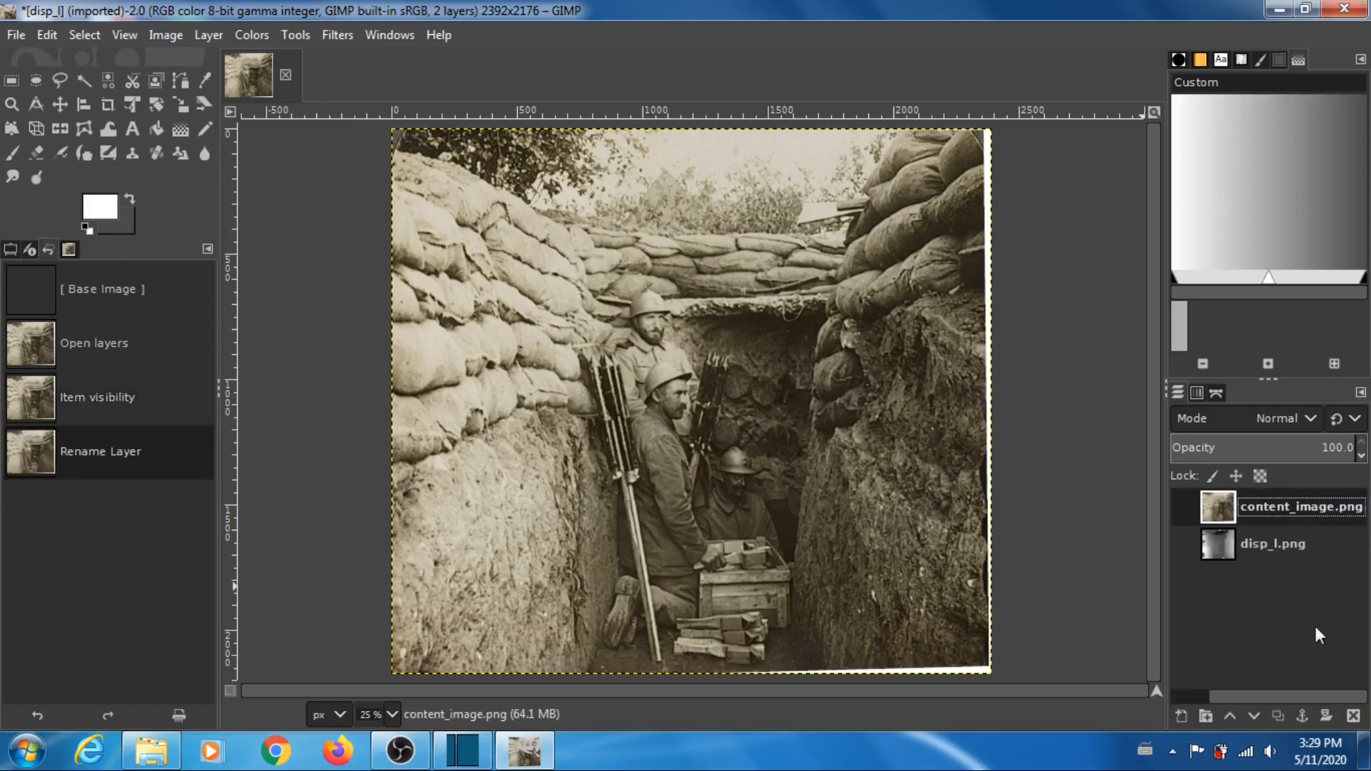
left_click(1276, 551)
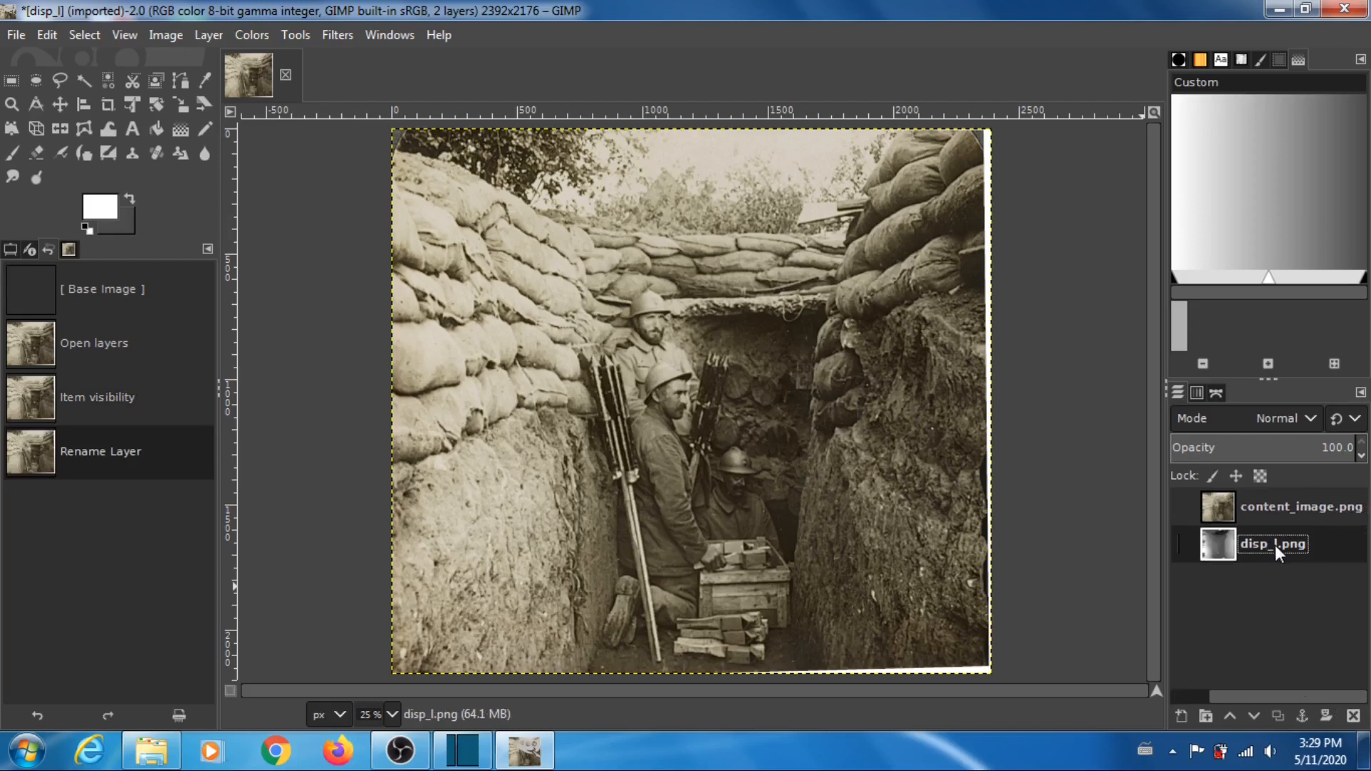
double_click(1277, 548)
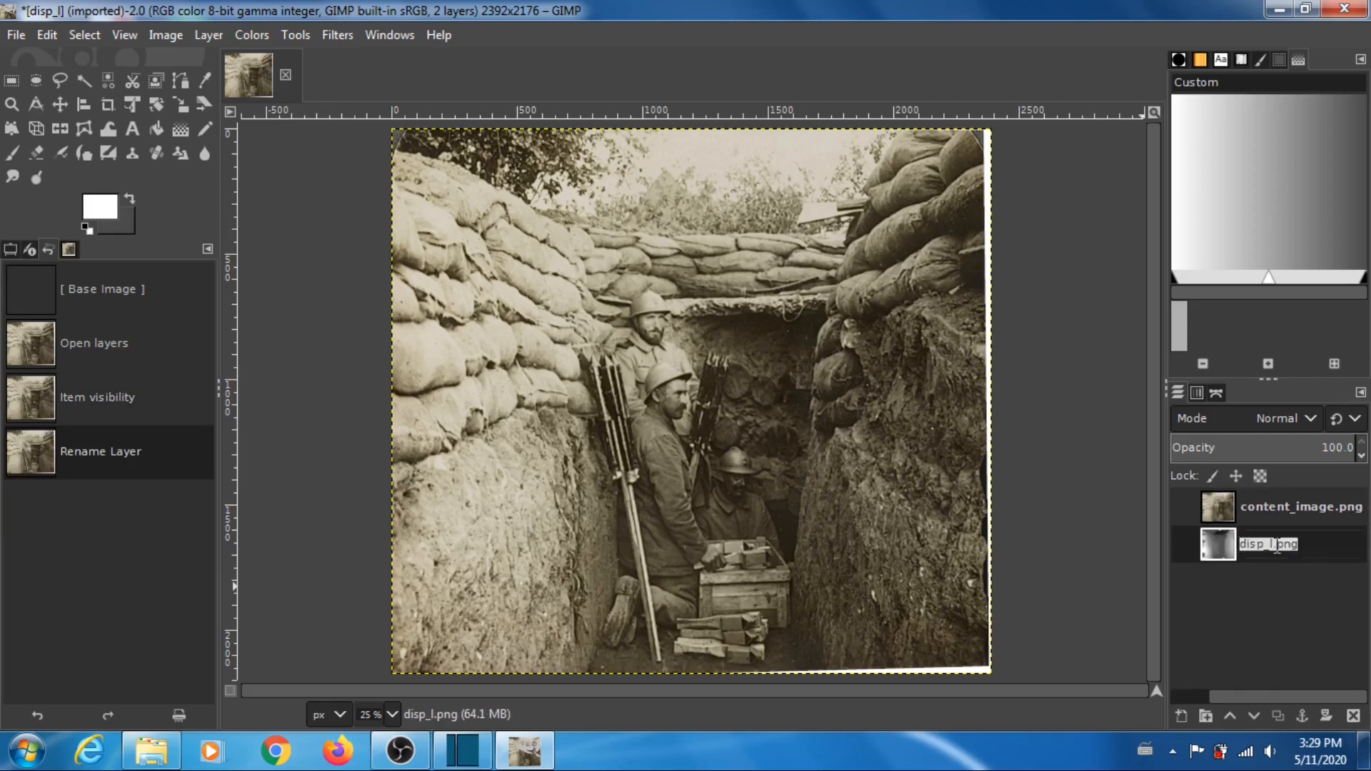
type("sparse_depthm")
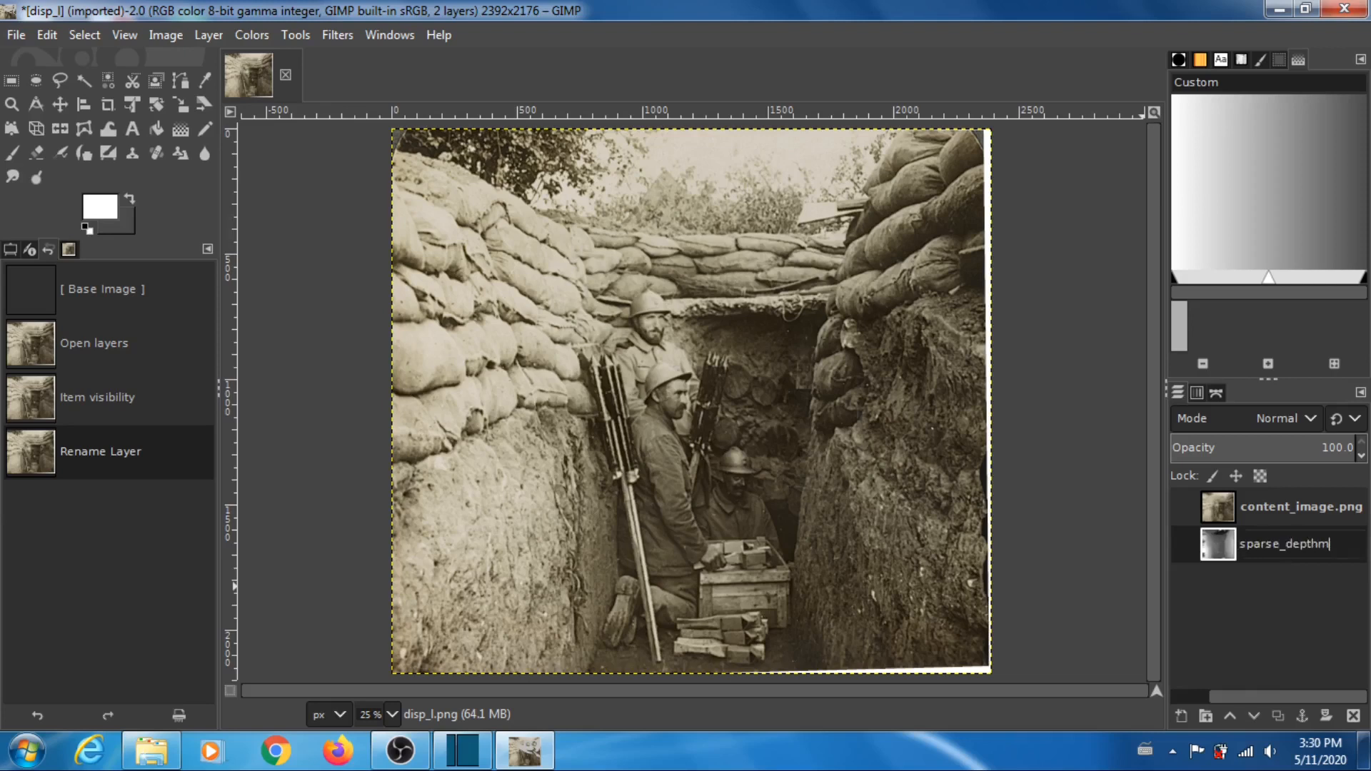
type("ap_rgba_image")
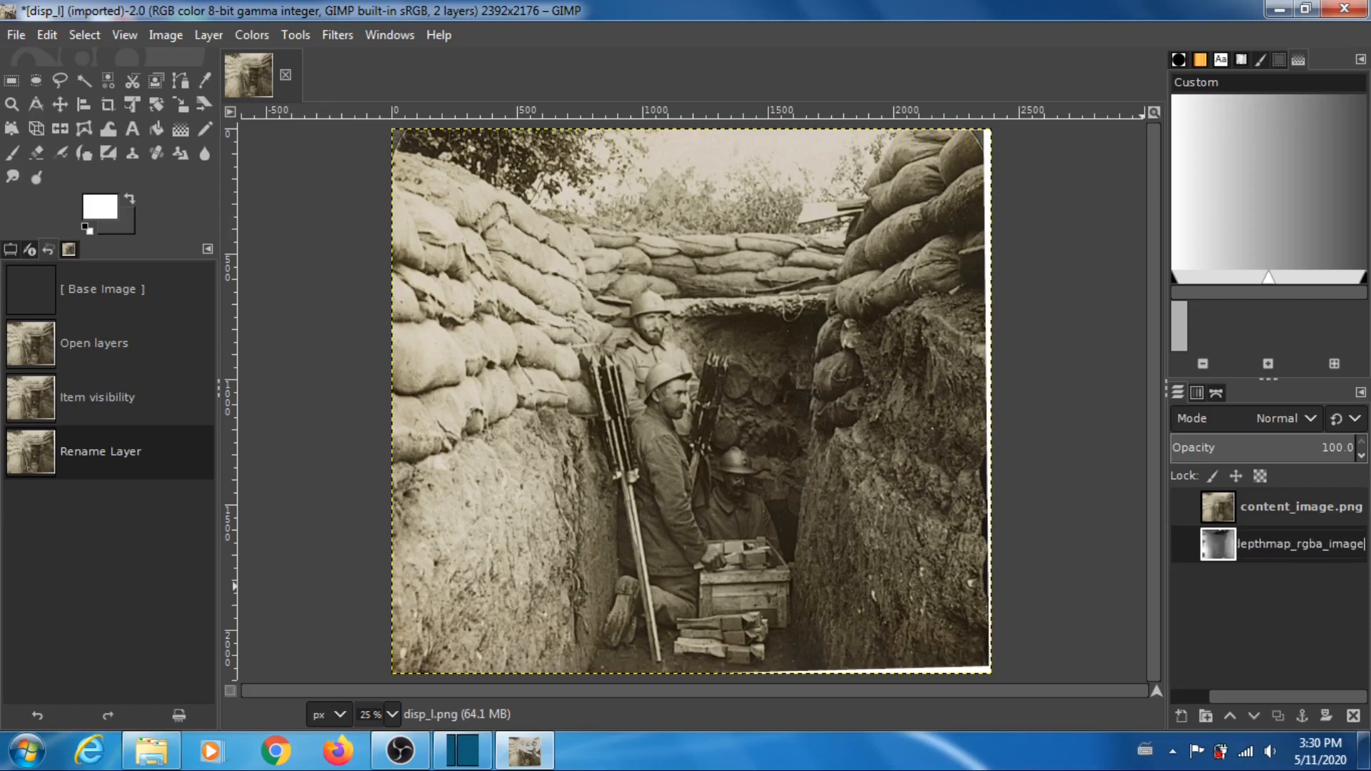
type(".pn")
type("g")
key("Return")
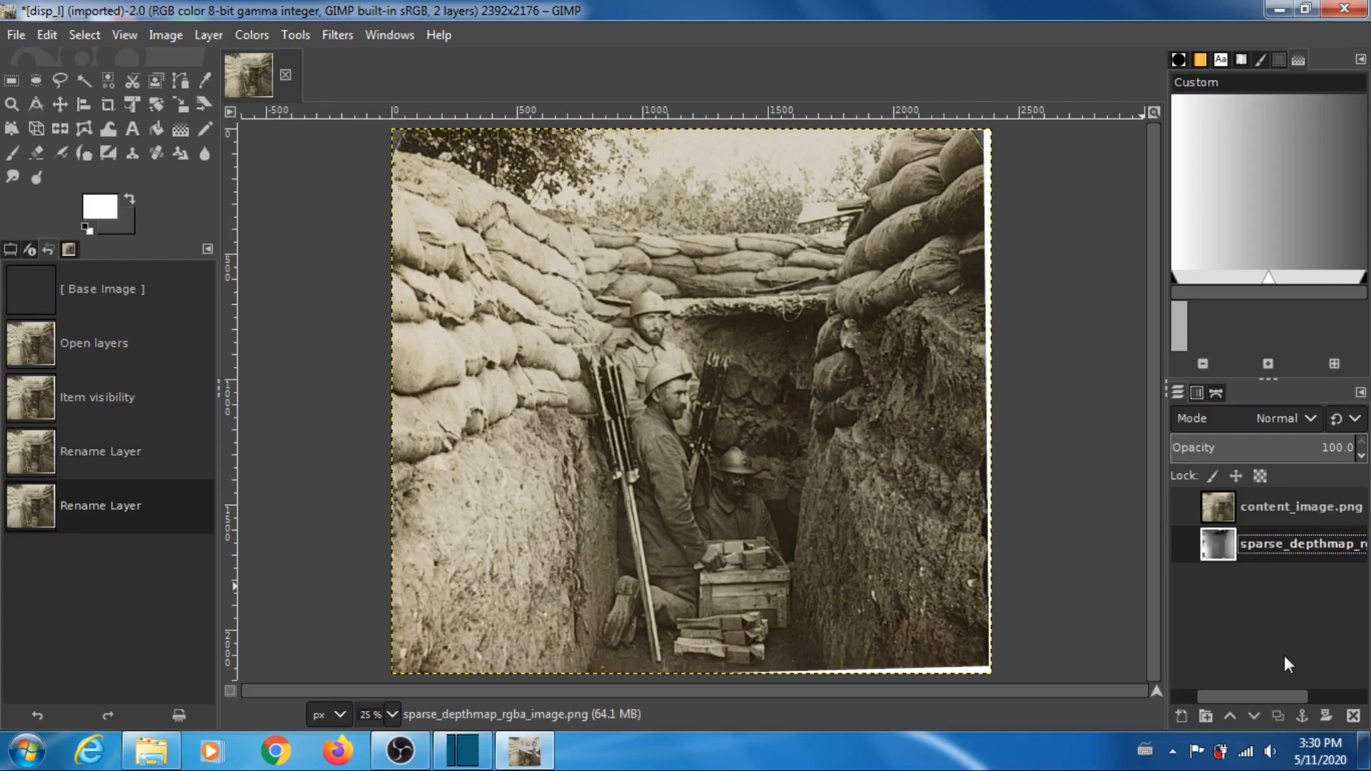
Step: Hide the content_image.png layer and show the sparse_depthmap_rgba_image.png layer
left_click_drag(1274, 697, 1227, 704)
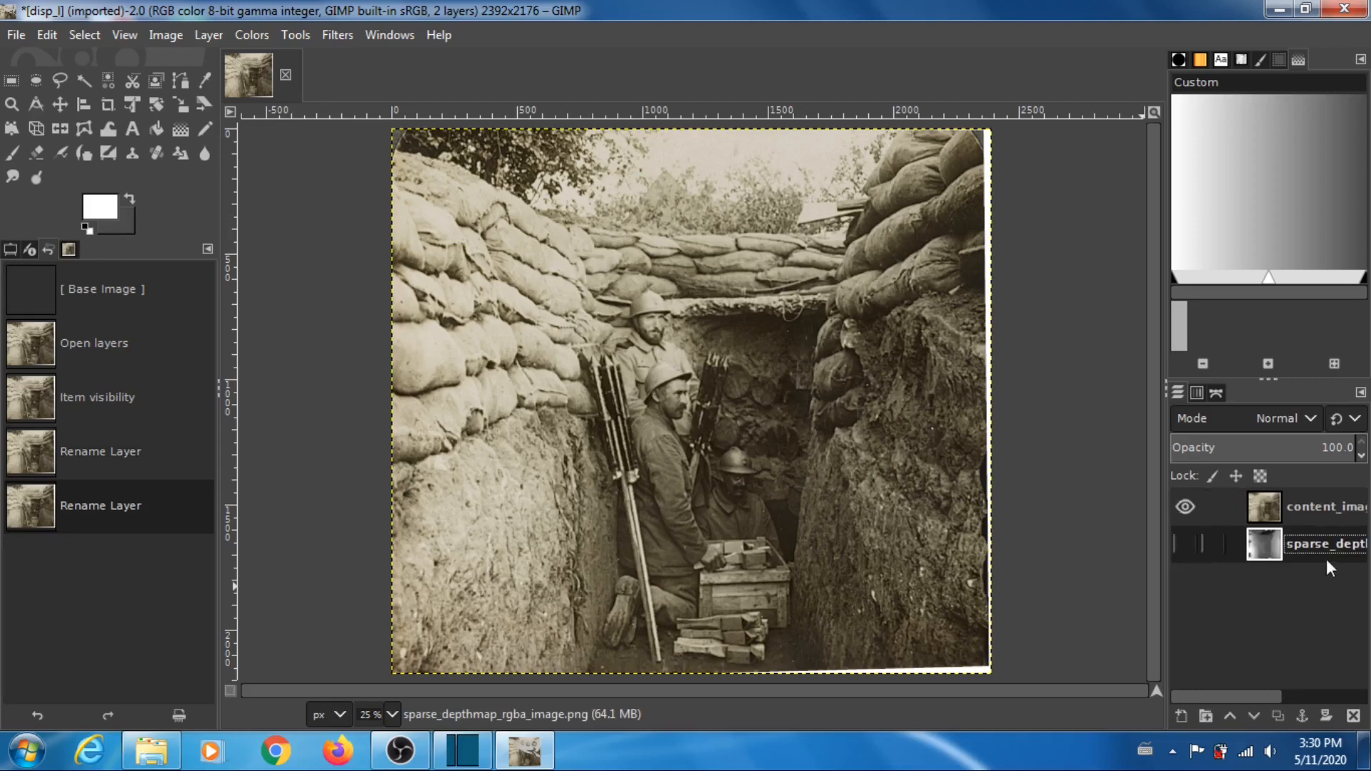
left_click(1187, 505)
left_click(1186, 544)
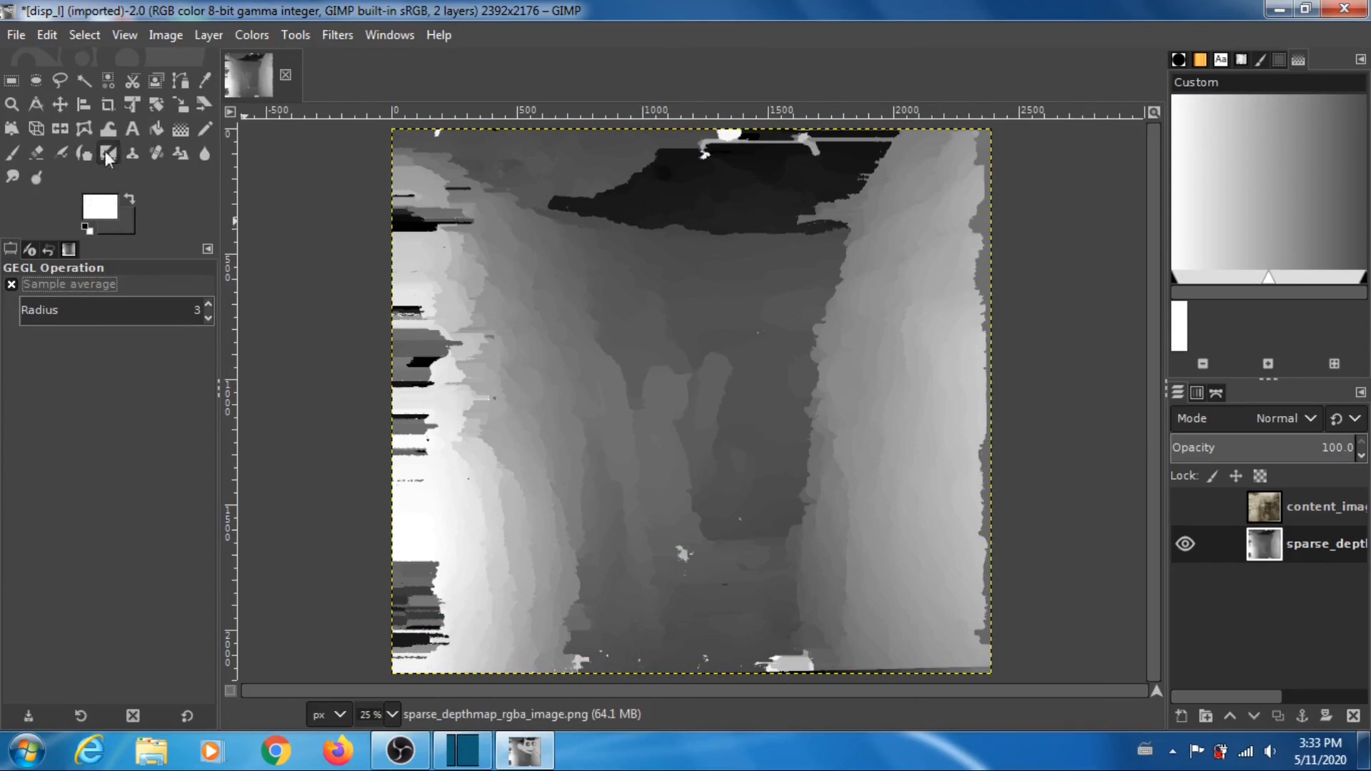
Step: Activate the Eraser tool and enlarge its brush size to 128
left_click(34, 151)
scroll(199, 444, "down", 4)
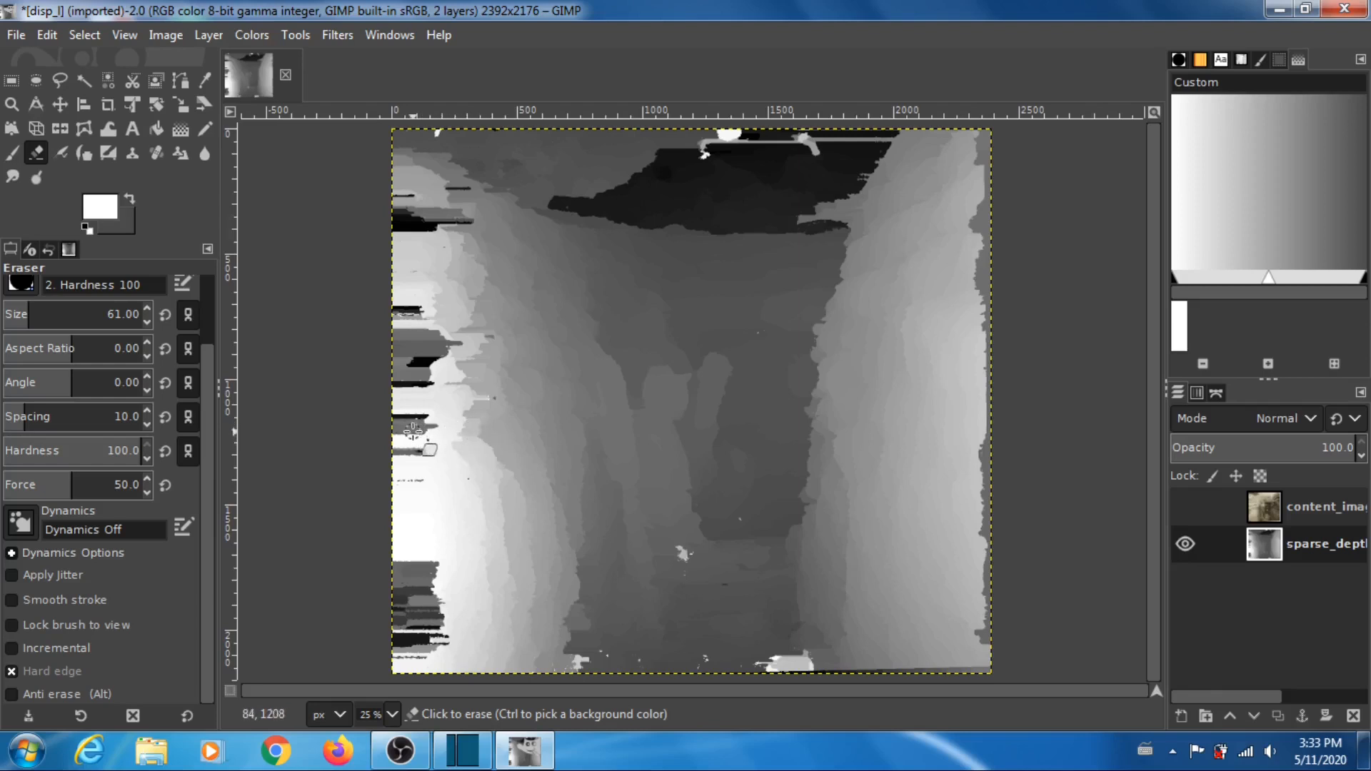
key("bracketright")
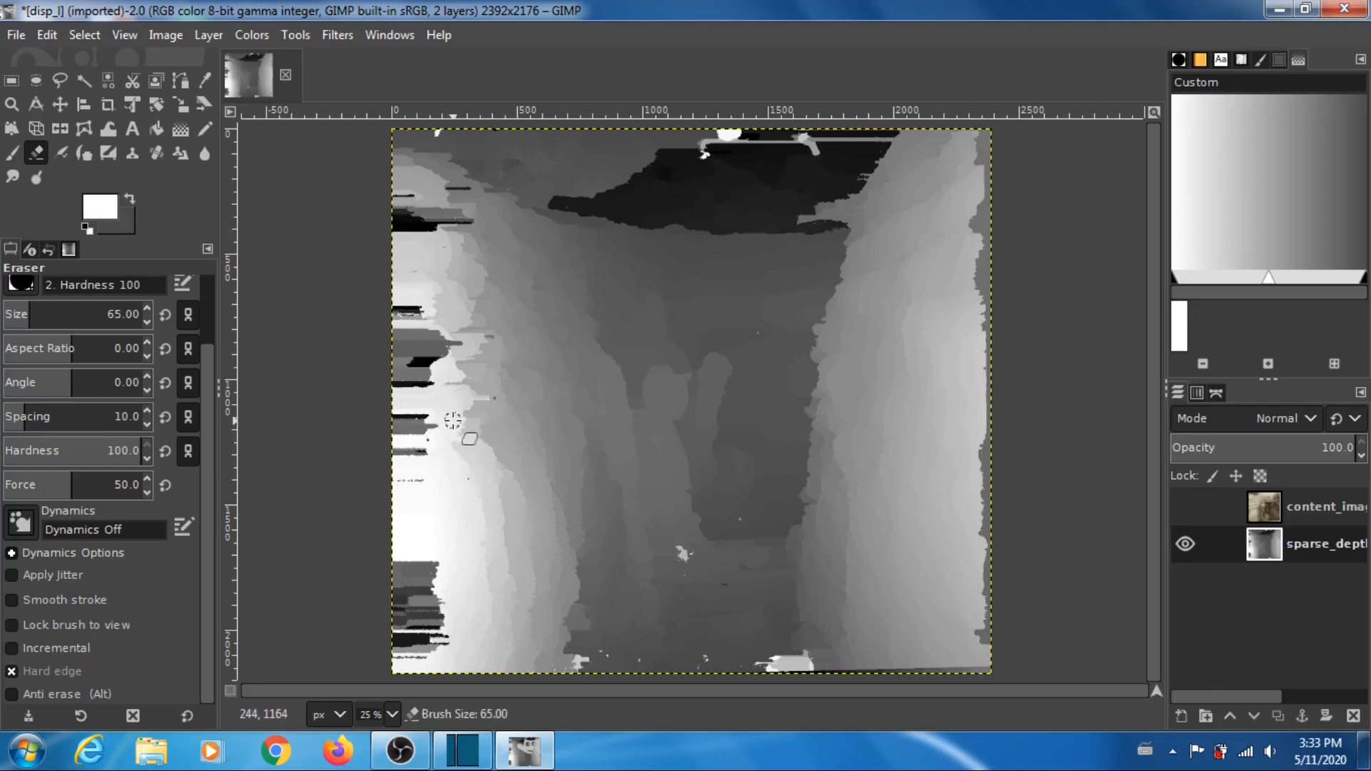
key("bracketright")
key("bracketright")
key("bracketright")
key("bracketright")
key("bracketright")
key("bracketright")
key("bracketright")
key("bracketright")
key("bracketright")
key("bracketright")
key("bracketright")
key("bracketright")
key("bracketright")
key("bracketright")
key("bracketright")
key("bracketright")
key("bracketright")
key("bracketright")
key("bracketright")
key("bracketright")
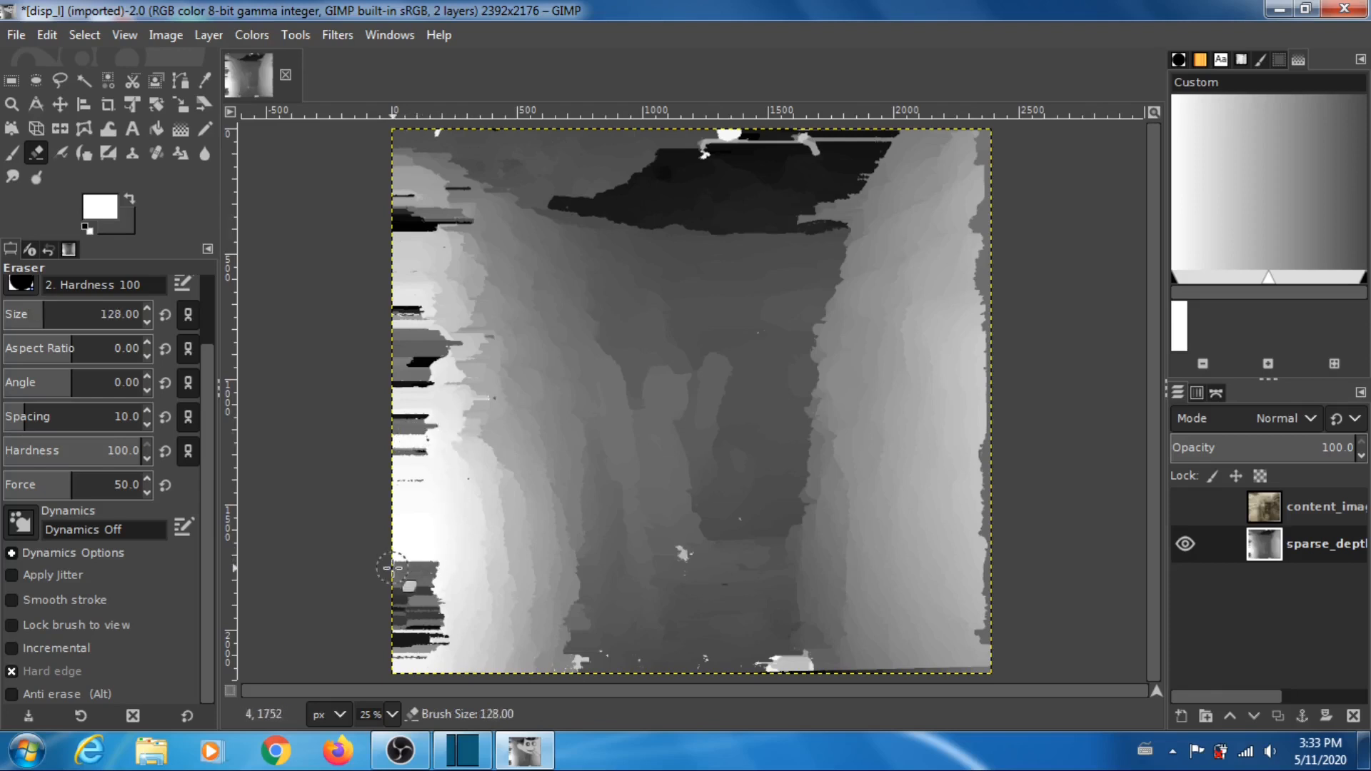
left_click_drag(392, 568, 429, 571)
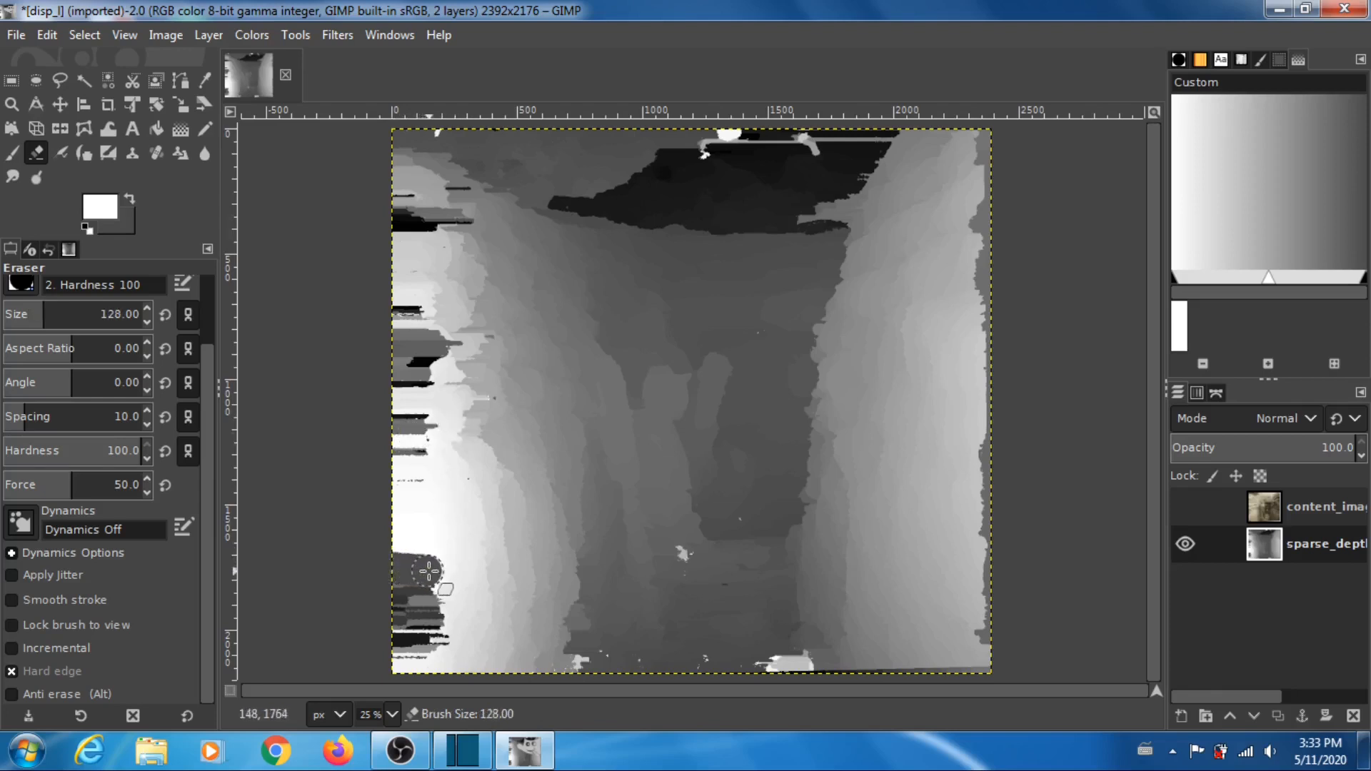
left_click(46, 31)
left_click(74, 58)
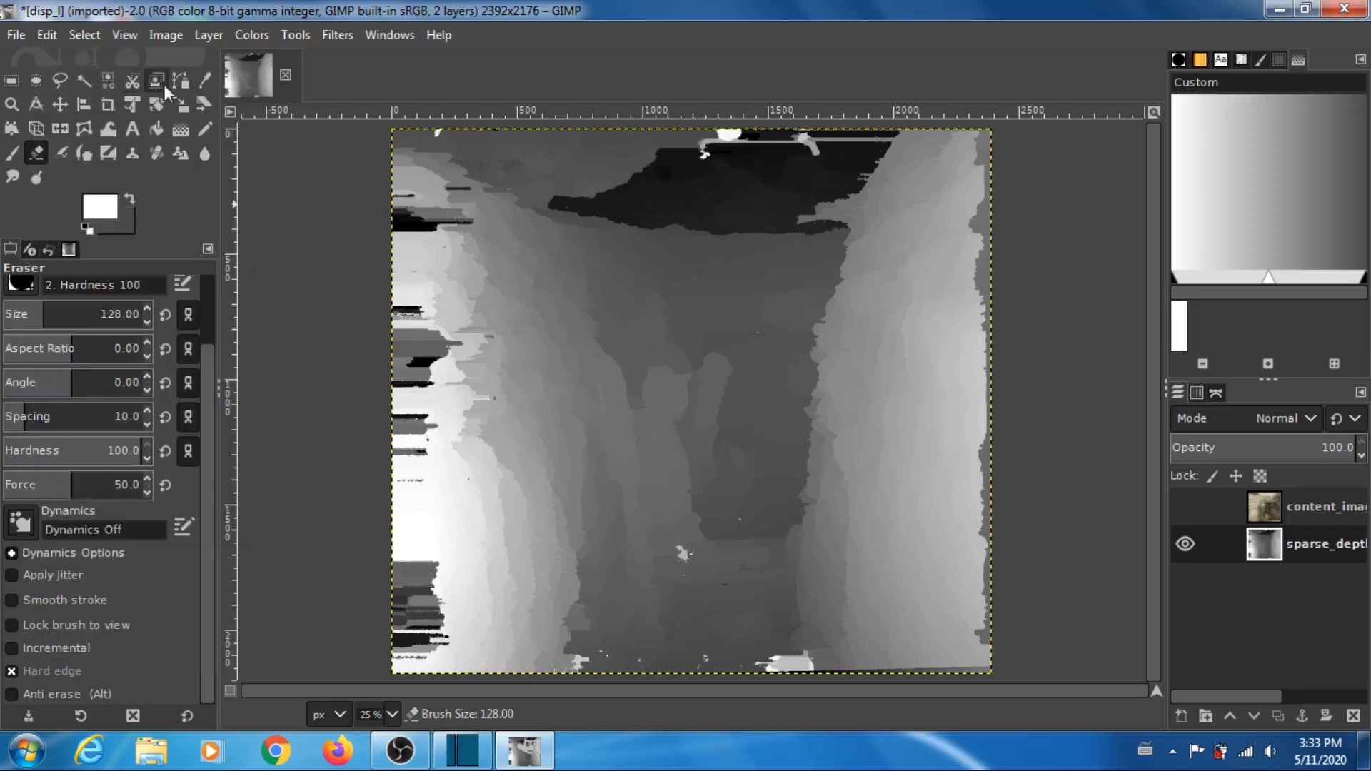
Step: Add an alpha channel to the sparse depth map layer
left_click(194, 33)
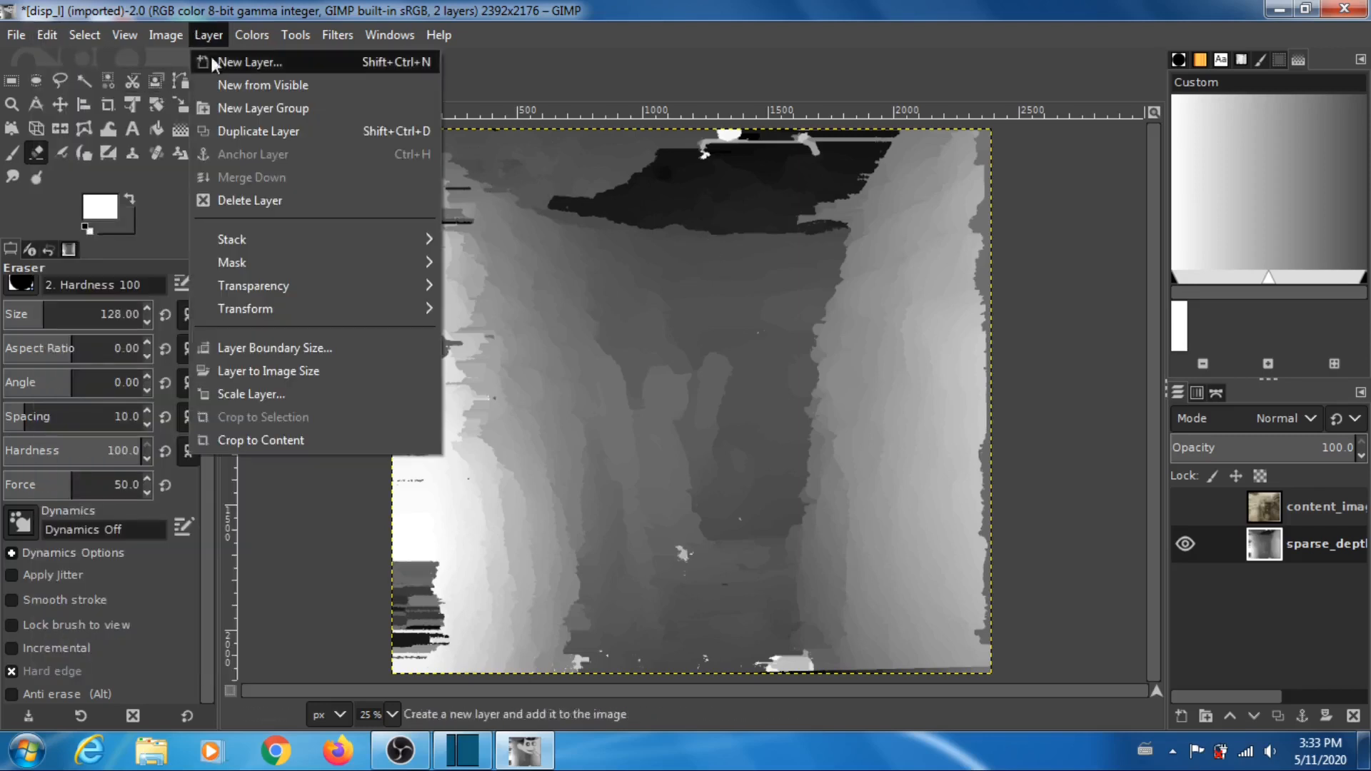
mouse_move(404, 284)
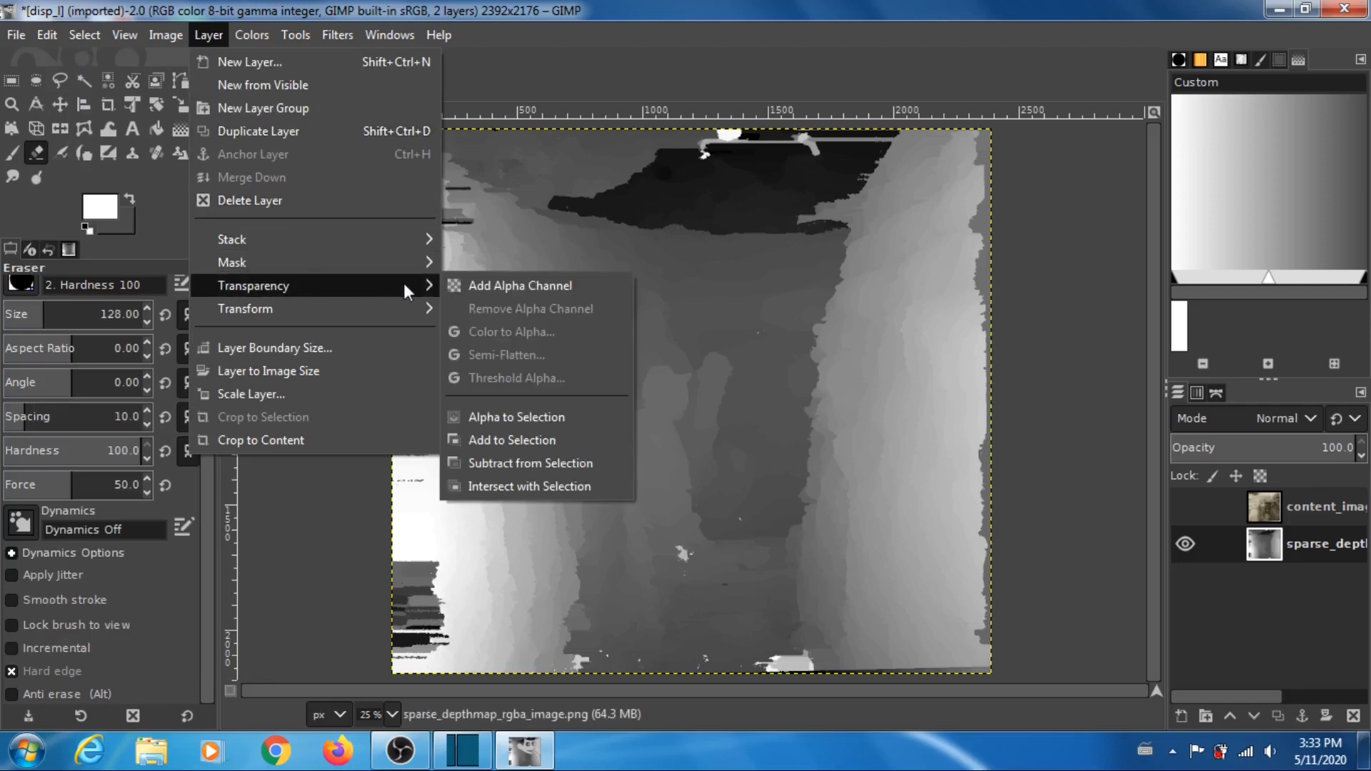
left_click(511, 285)
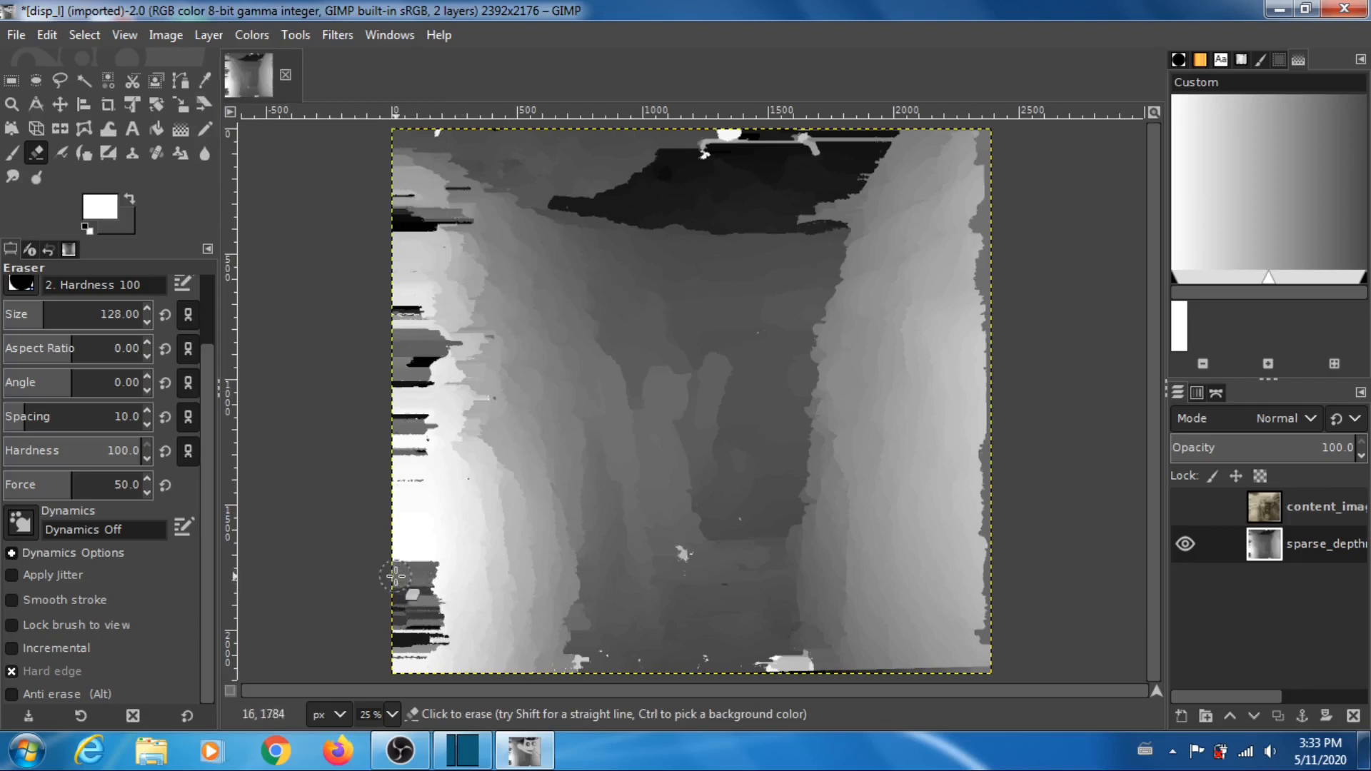
Step: Erase the noisy, streaked patches along the depth map's left edge to transparency, undoing and redoing strokes that remove too much
mouse_move(398, 571)
left_mouse_down()
mouse_move(427, 571)
mouse_move(407, 599)
mouse_move(428, 602)
mouse_move(400, 620)
mouse_move(456, 620)
mouse_move(398, 641)
mouse_move(428, 640)
mouse_move(395, 636)
mouse_move(420, 648)
left_mouse_up()
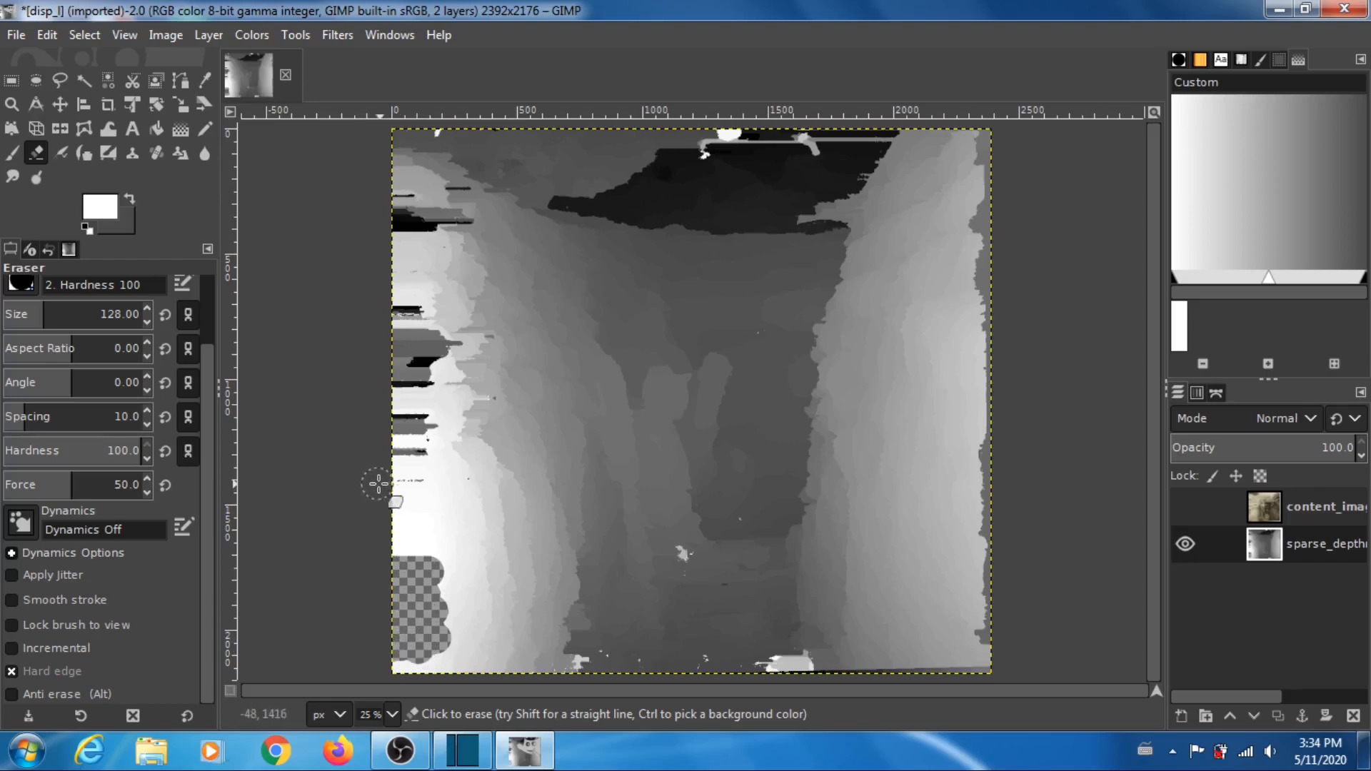
mouse_move(379, 483)
left_mouse_down()
mouse_move(416, 484)
mouse_move(409, 448)
mouse_move(424, 449)
mouse_move(388, 427)
mouse_move(446, 429)
left_mouse_up()
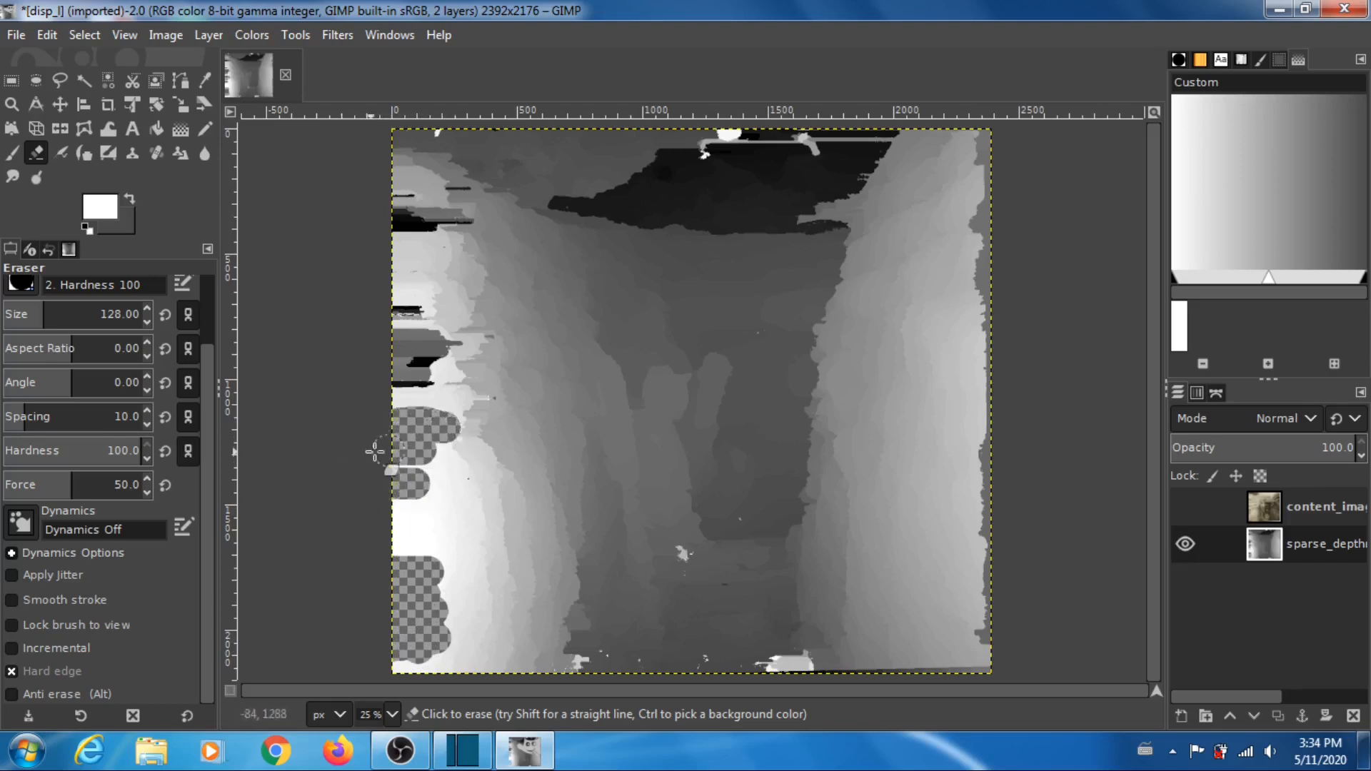
left_click(42, 32)
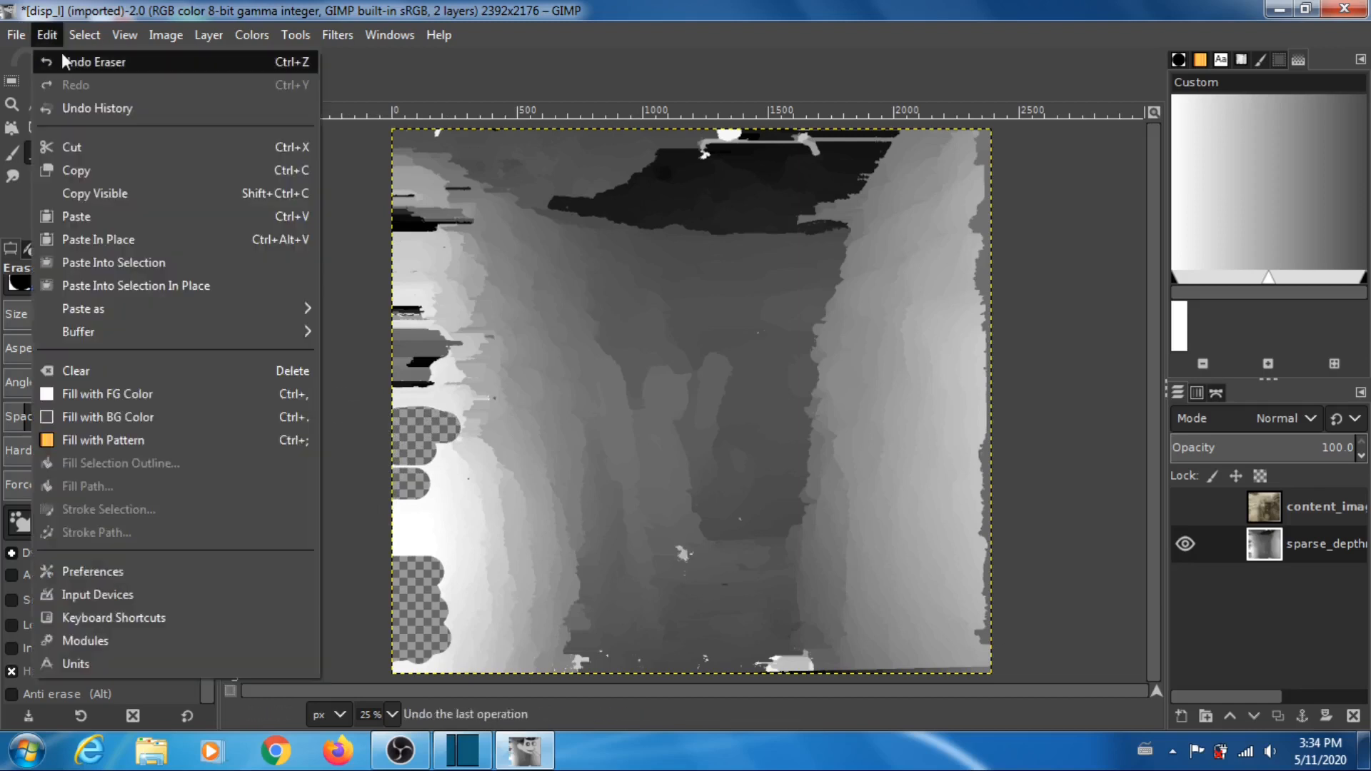
left_click(64, 57)
mouse_move(393, 426)
left_mouse_down()
mouse_move(429, 437)
mouse_move(429, 423)
mouse_move(415, 426)
mouse_move(418, 455)
left_mouse_up()
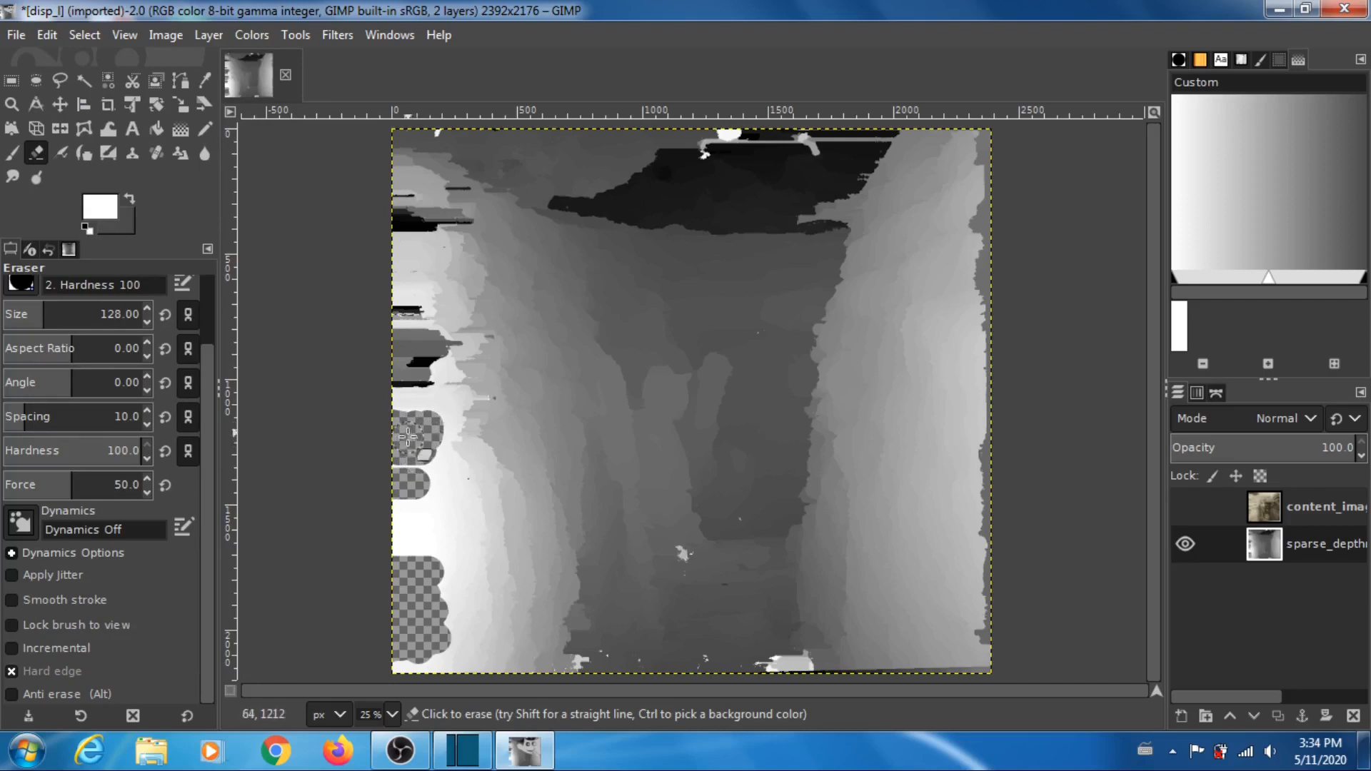
mouse_move(411, 389)
left_mouse_down()
mouse_move(426, 378)
mouse_move(410, 374)
mouse_move(426, 376)
mouse_move(386, 357)
mouse_move(449, 345)
mouse_move(395, 341)
mouse_move(392, 320)
mouse_move(421, 315)
left_mouse_up()
key("ctrl+z")
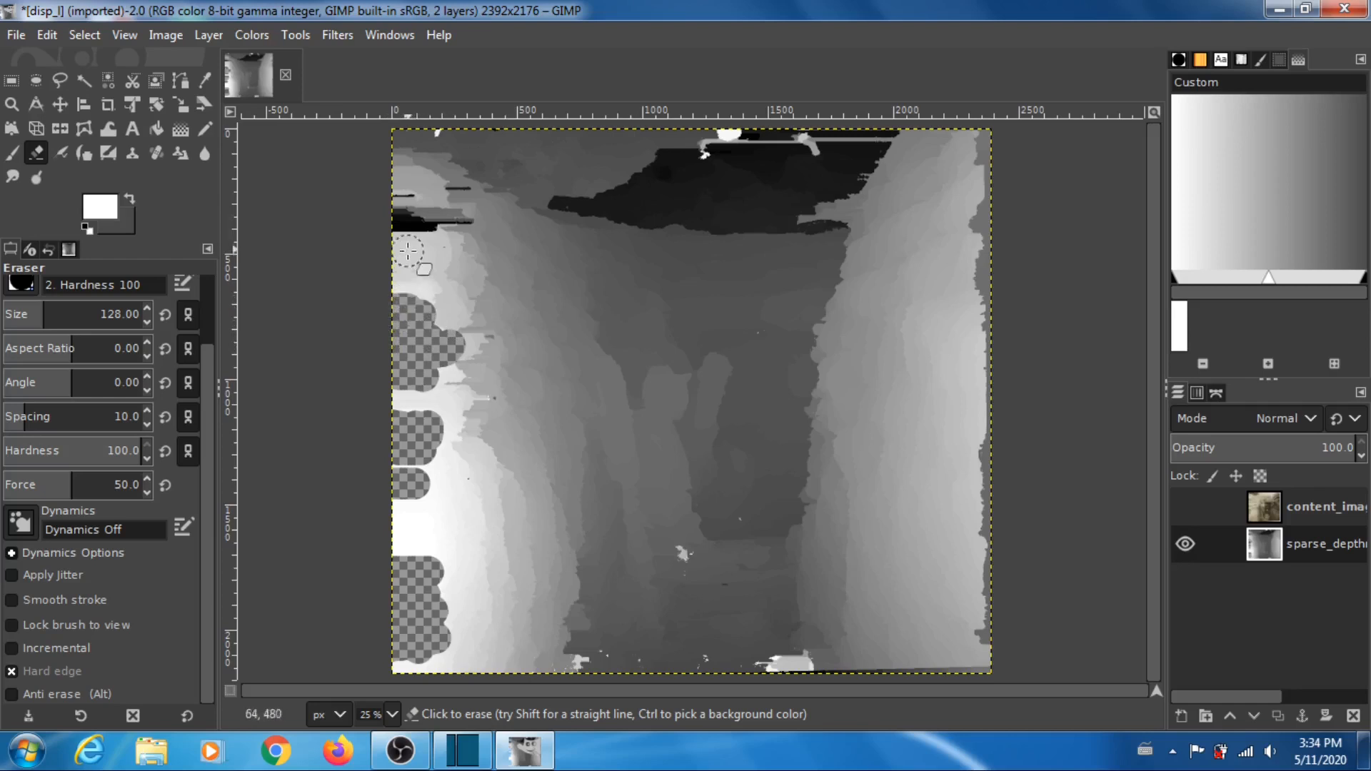
left_click_drag(395, 217, 468, 220)
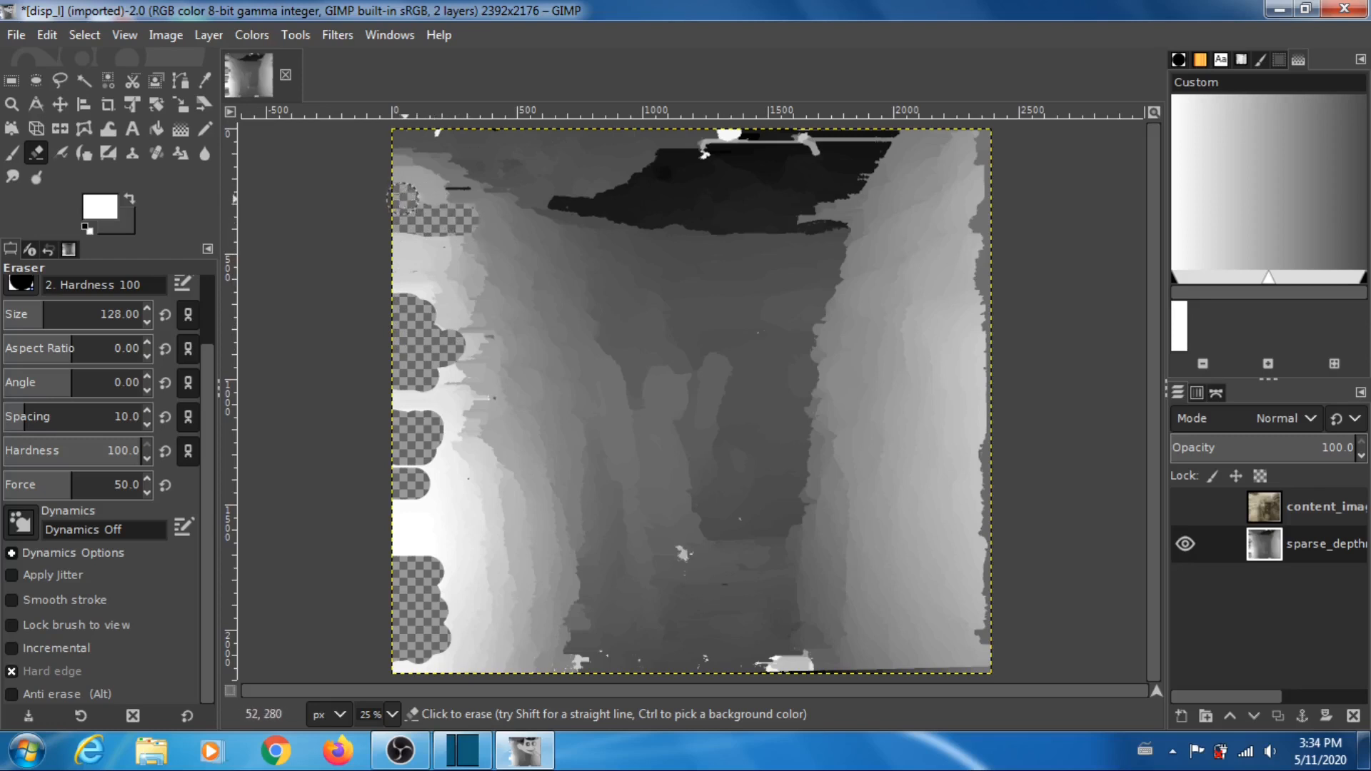
Step: Reduce the Eraser brush size to 55
key("bracketleft")
key("bracketleft")
key("bracketleft")
key("bracketleft")
key("bracketleft")
key("bracketleft")
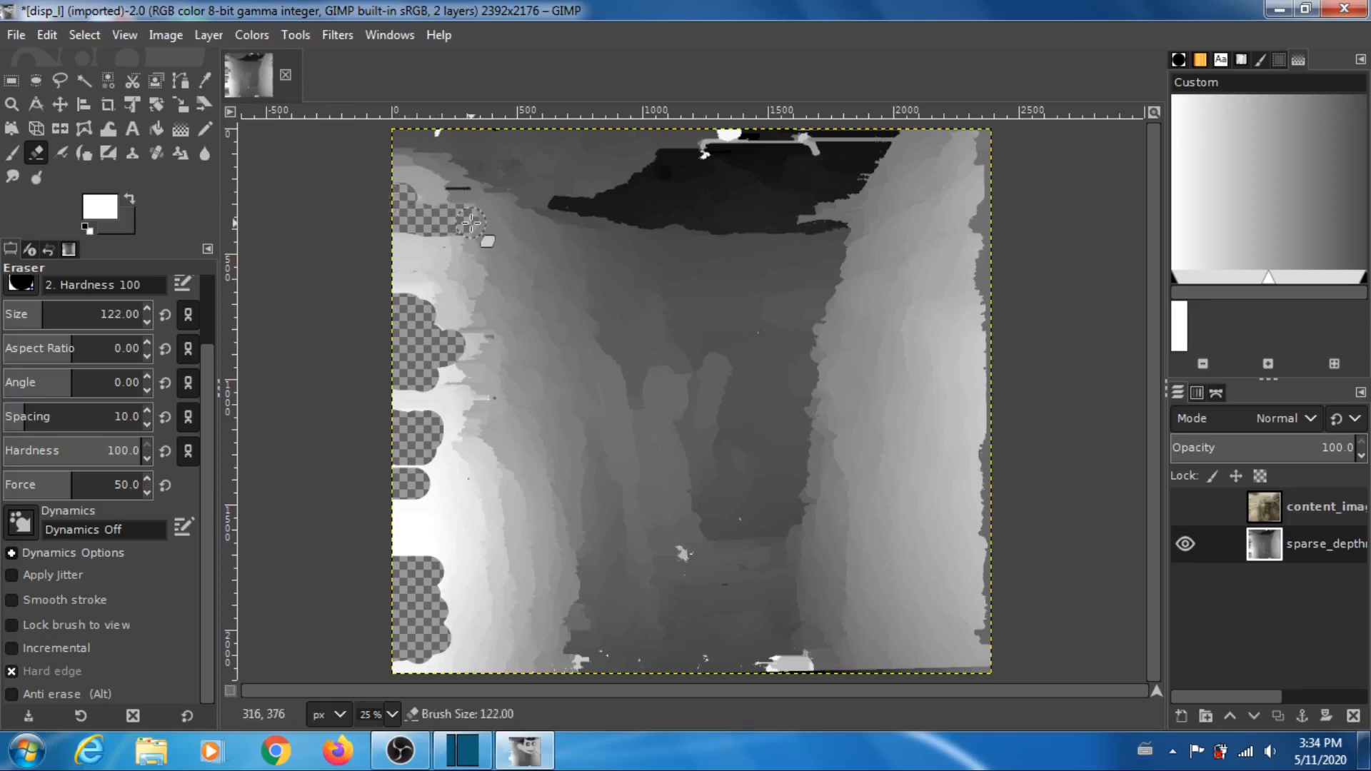
key("bracketleft")
key("bracketleft")
key("bracketleft")
key("bracketleft")
key("bracketleft")
key("bracketleft")
key("bracketleft")
key("bracketleft")
key("bracketleft")
key("bracketleft")
key("bracketleft")
key("bracketleft")
key("bracketleft")
key("bracketleft")
key("bracketleft")
key("bracketleft")
key("bracketleft")
key("bracketleft")
key("bracketleft")
key("bracketleft")
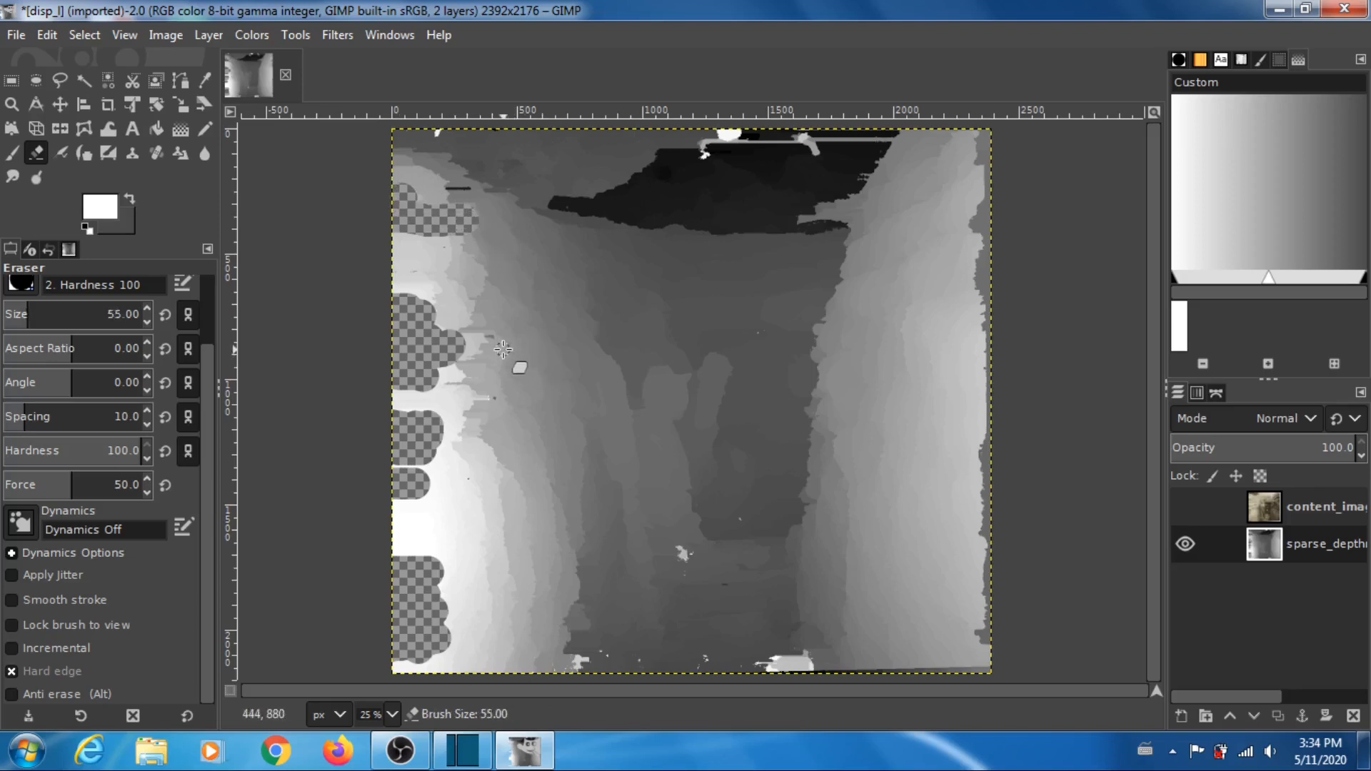
Step: Set the Eraser size to 56 and erase the small left-side specks and the light streak along the depth map's top edge
key("bracketright")
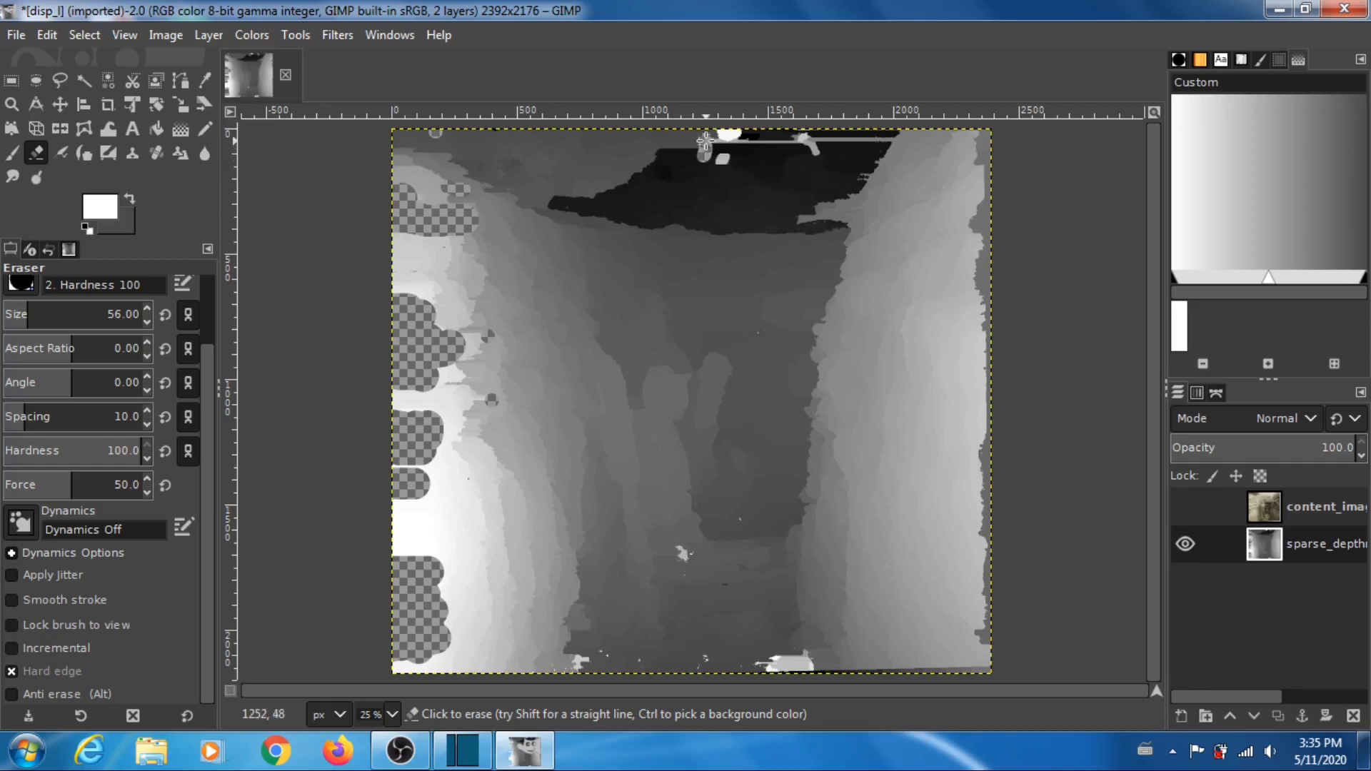
mouse_move(705, 141)
left_mouse_down()
mouse_move(718, 132)
mouse_move(818, 150)
mouse_move(814, 140)
mouse_move(897, 142)
left_mouse_up()
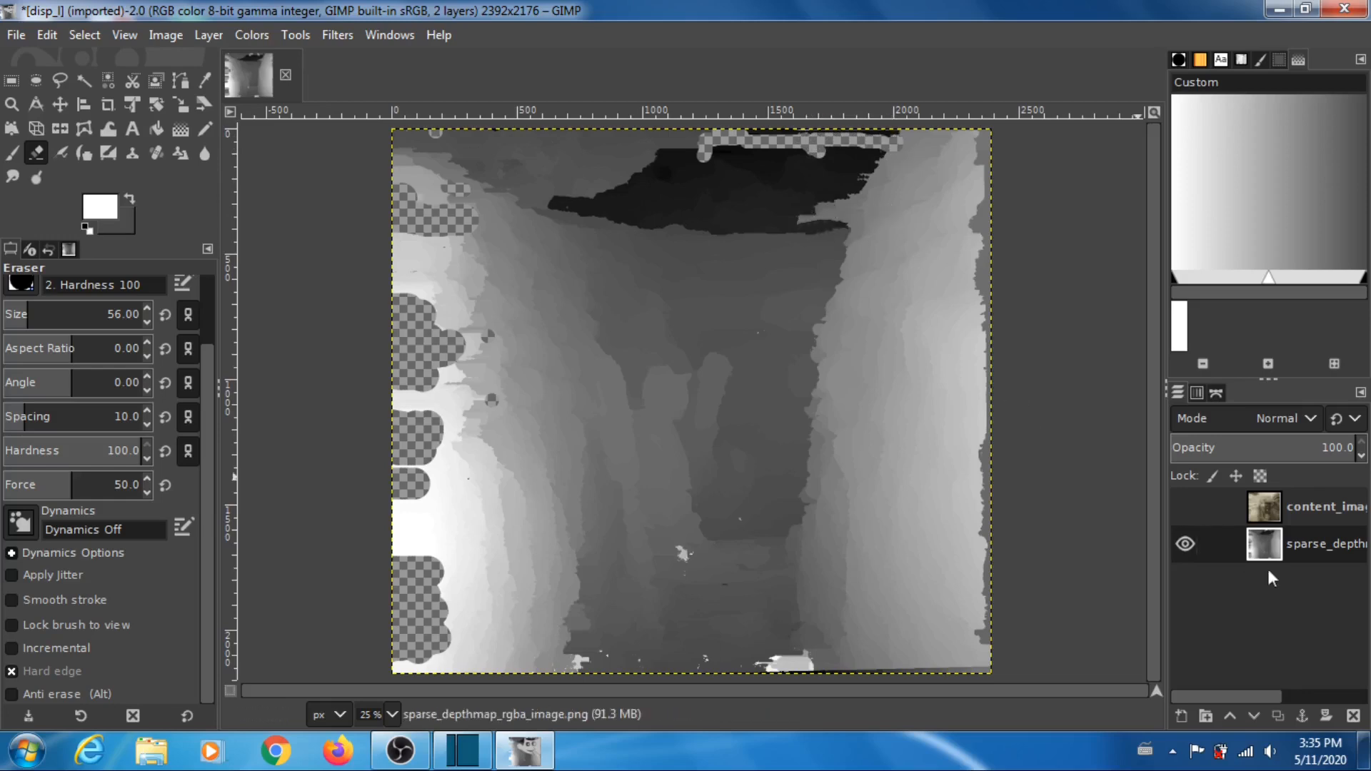
Step: Compare the depth map with the content image and erase the light protrusion at the right end of the dark sky area
left_click(1185, 506)
left_click(1184, 506)
left_click(1185, 505)
left_click(1185, 505)
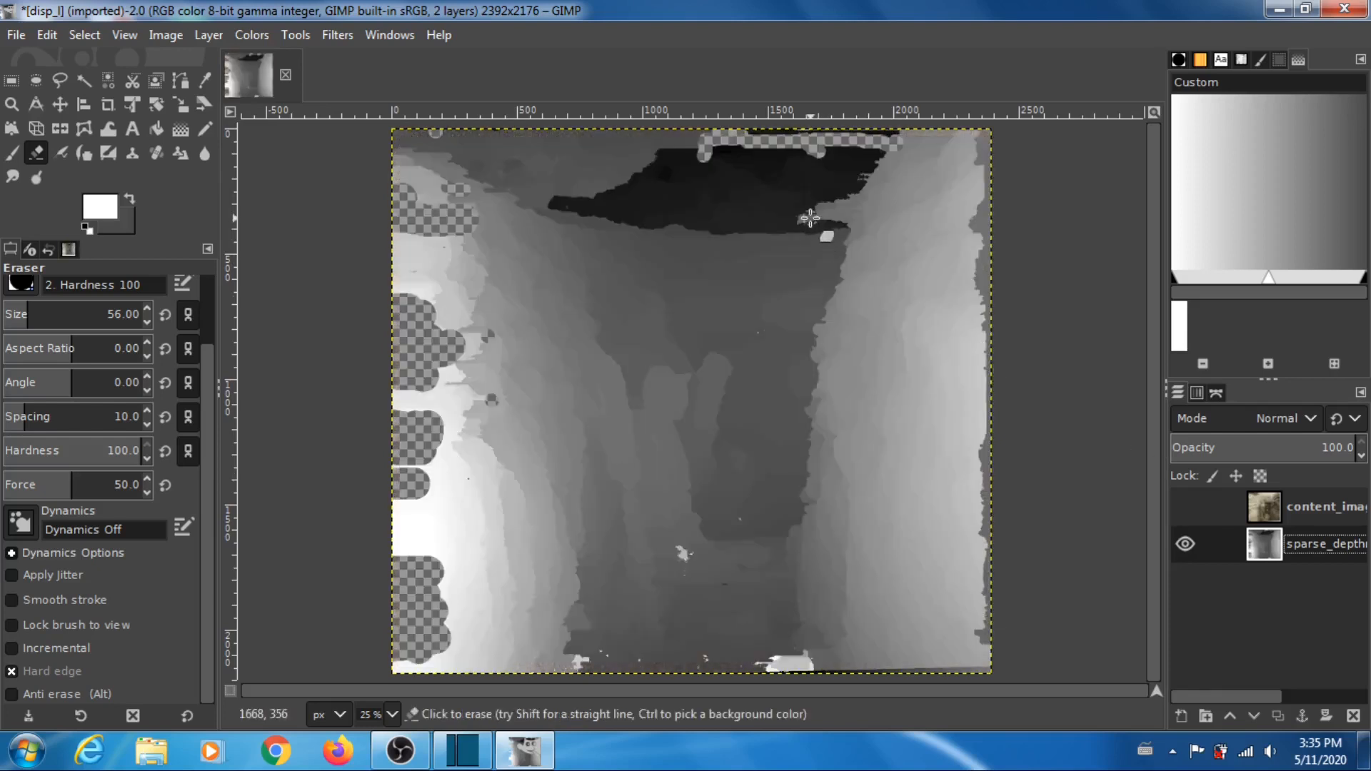
left_click_drag(817, 214, 797, 213)
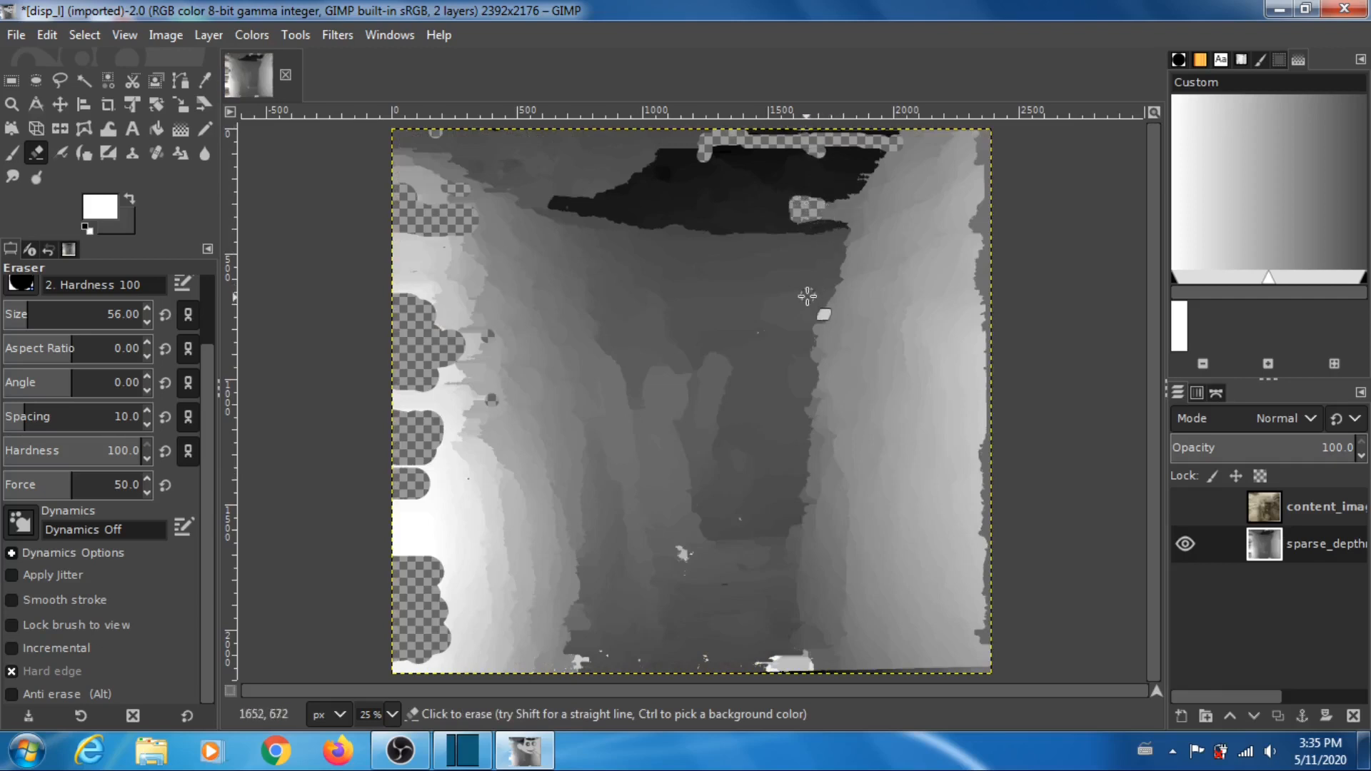
Step: Check the depth map against the content image again and erase the dark, ragged strip along its right edge
left_click(1183, 513)
left_click(1182, 513)
left_click(1183, 513)
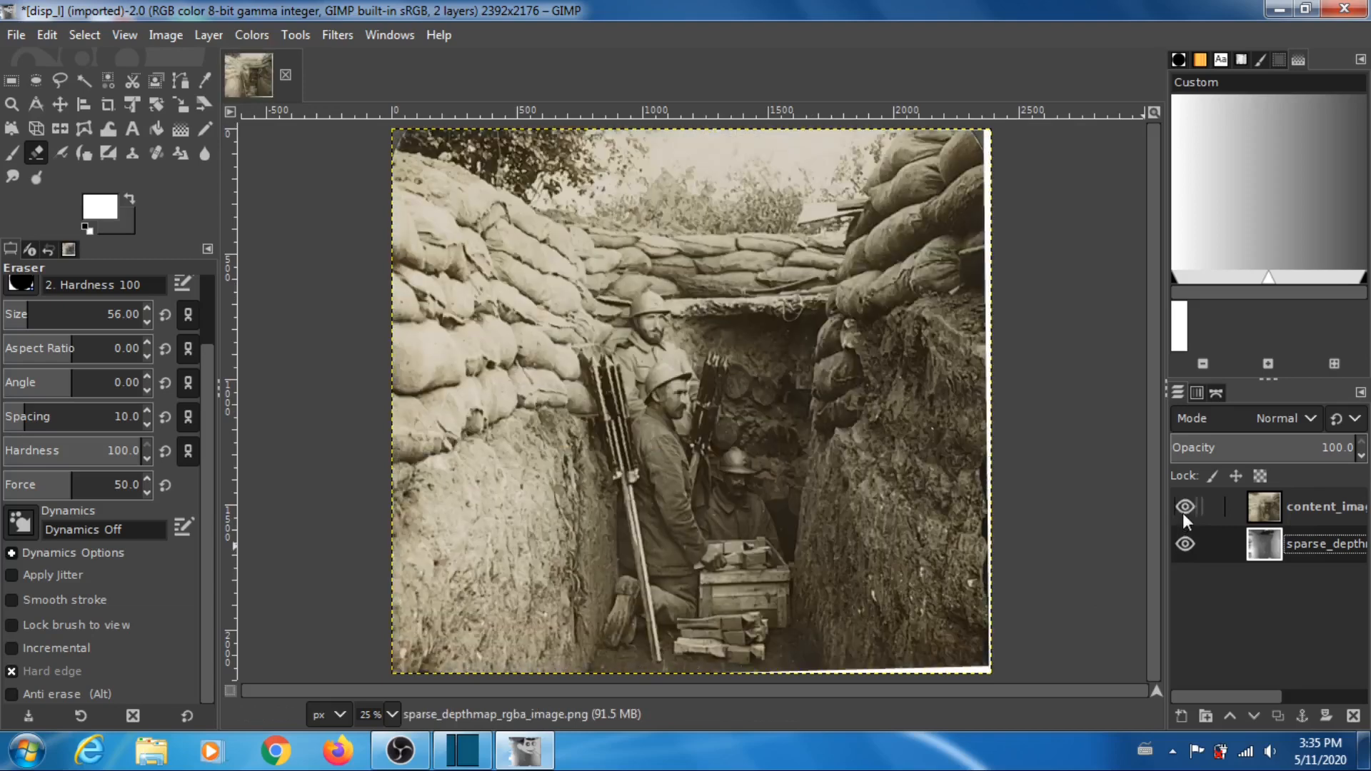
left_click(1182, 512)
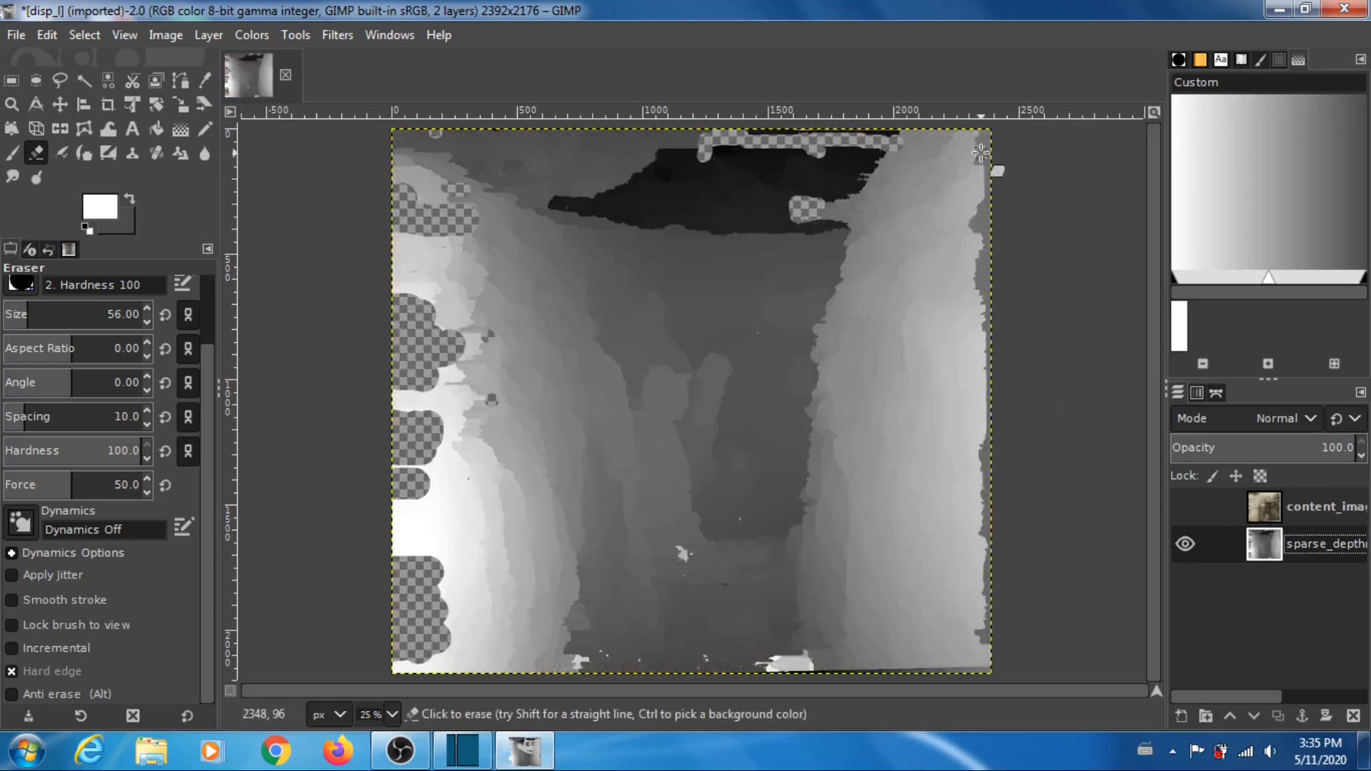
mouse_move(980, 143)
left_mouse_down()
mouse_move(992, 212)
mouse_move(988, 187)
mouse_move(975, 226)
mouse_move(987, 224)
mouse_move(991, 317)
mouse_move(989, 537)
mouse_move(980, 530)
mouse_move(993, 546)
mouse_move(988, 638)
left_mouse_up()
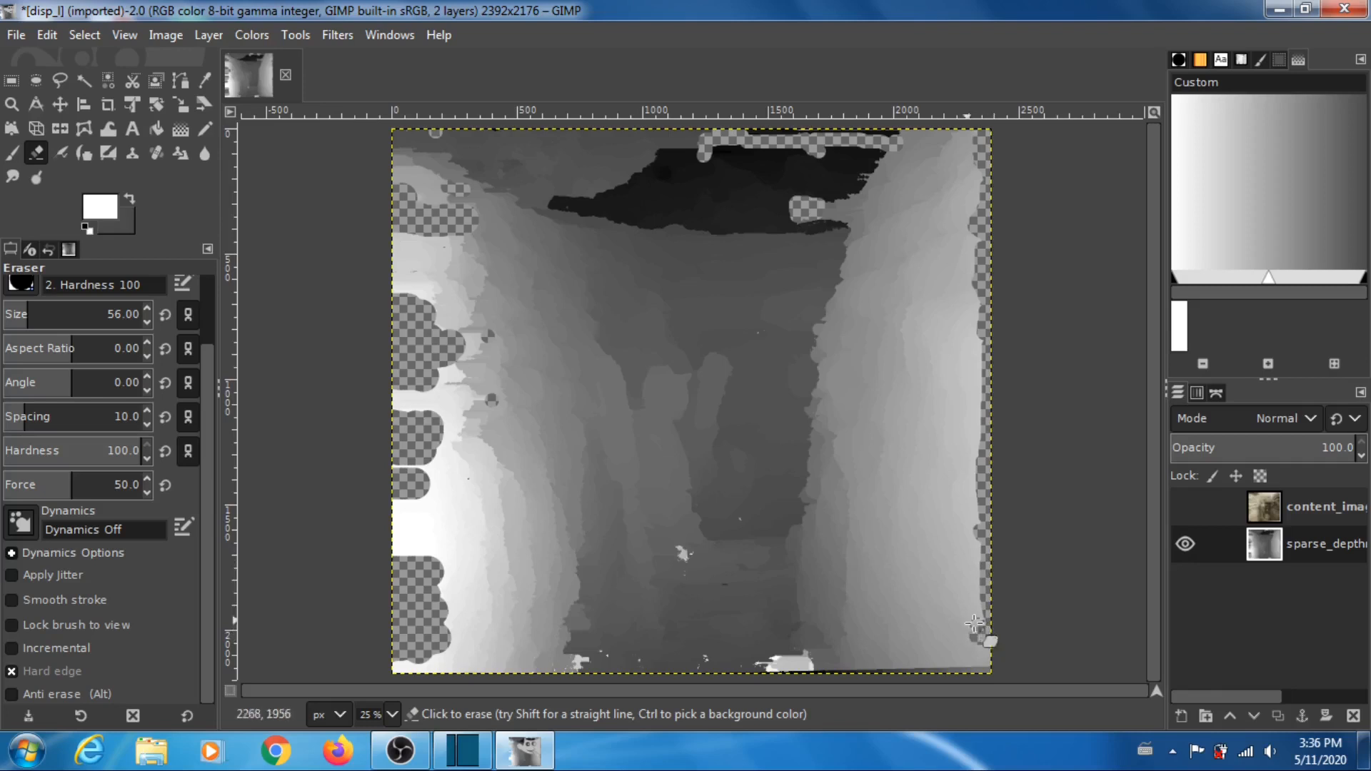
Step: Erase the isolated light specks in the central and lower-middle part of the depth map
left_click(738, 518)
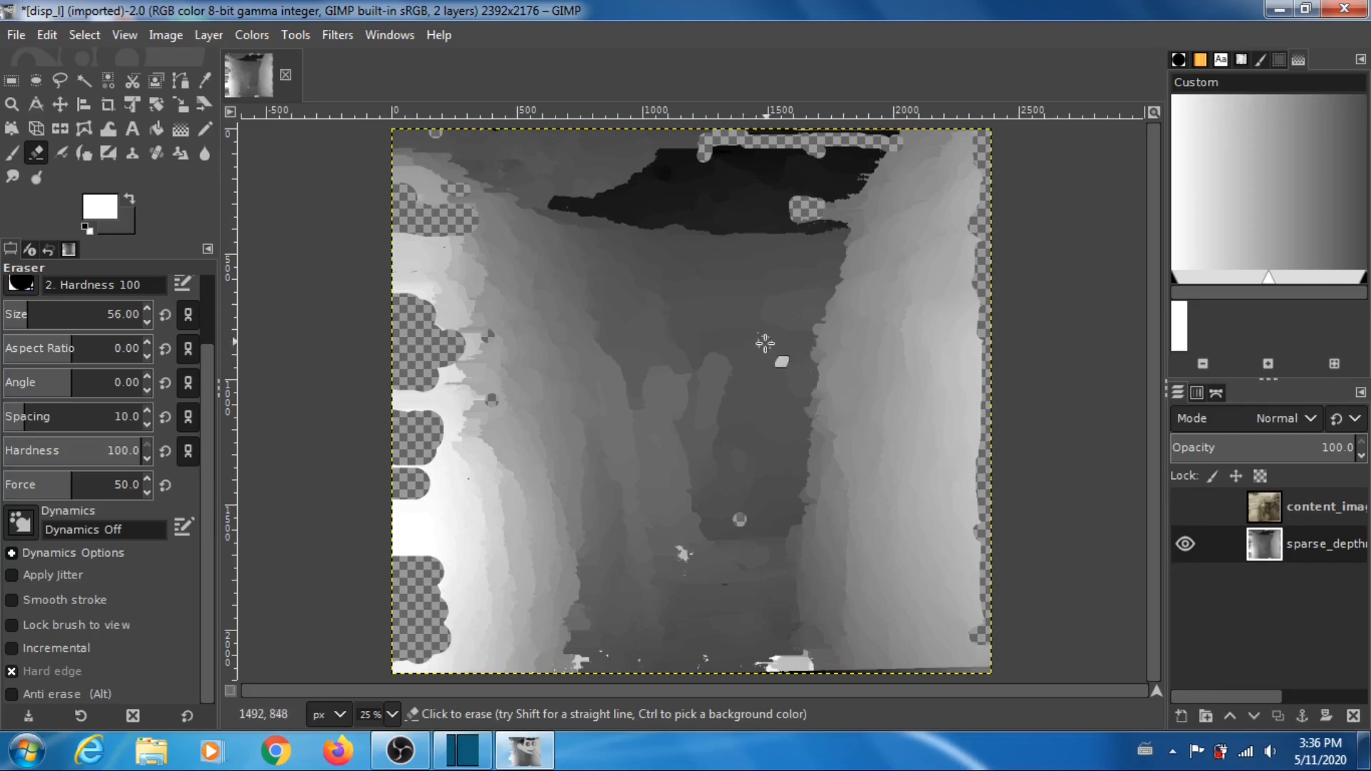
left_click(759, 333)
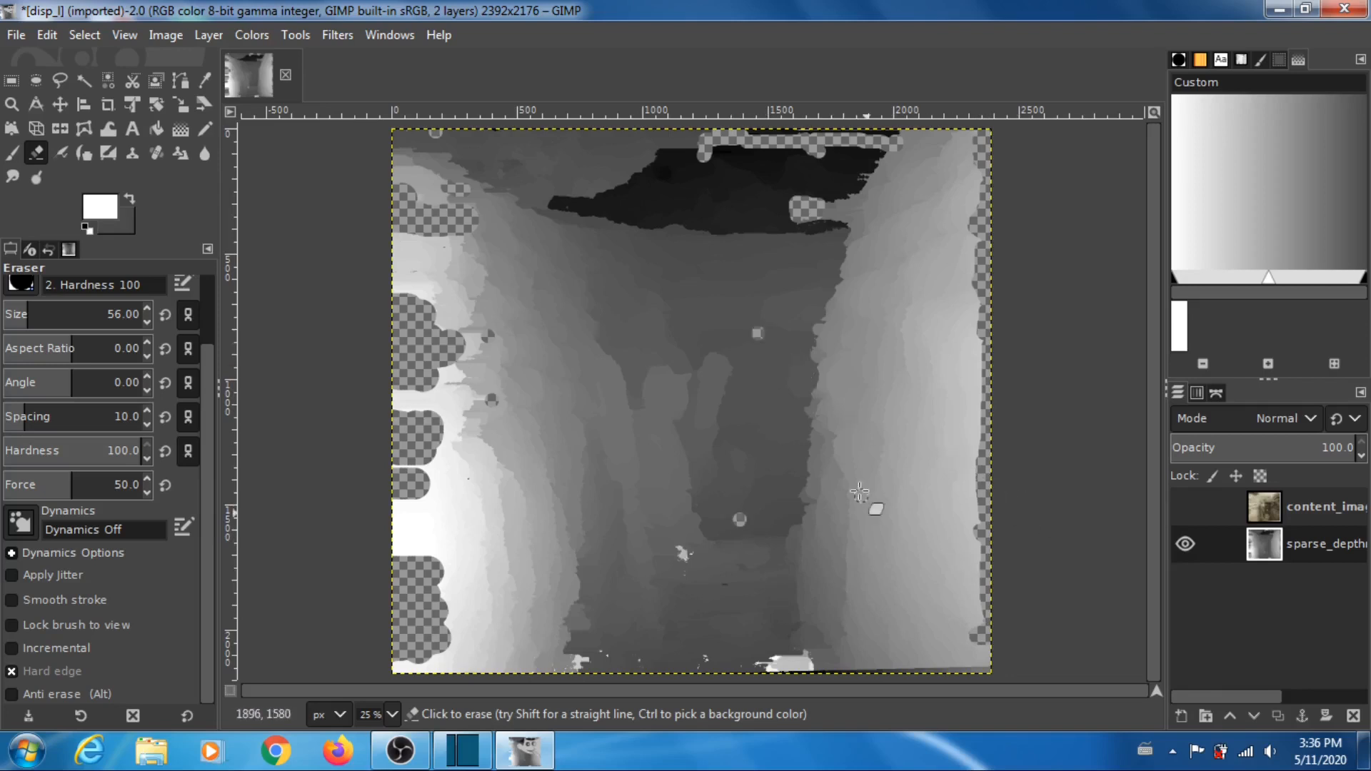
left_click(688, 552)
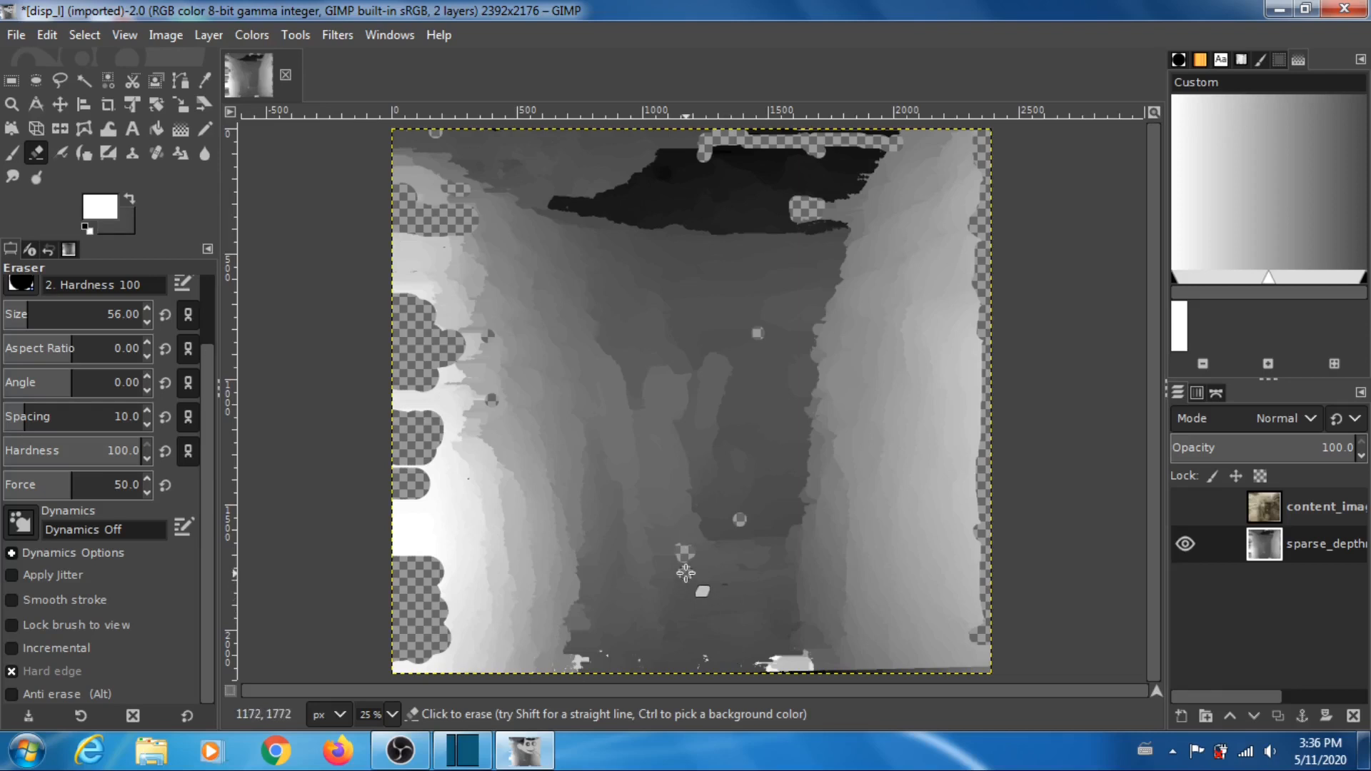
left_click(686, 574)
Step: Erase the light specks and the bright white patch along the depth map's bottom edge
left_click_drag(577, 658, 607, 655)
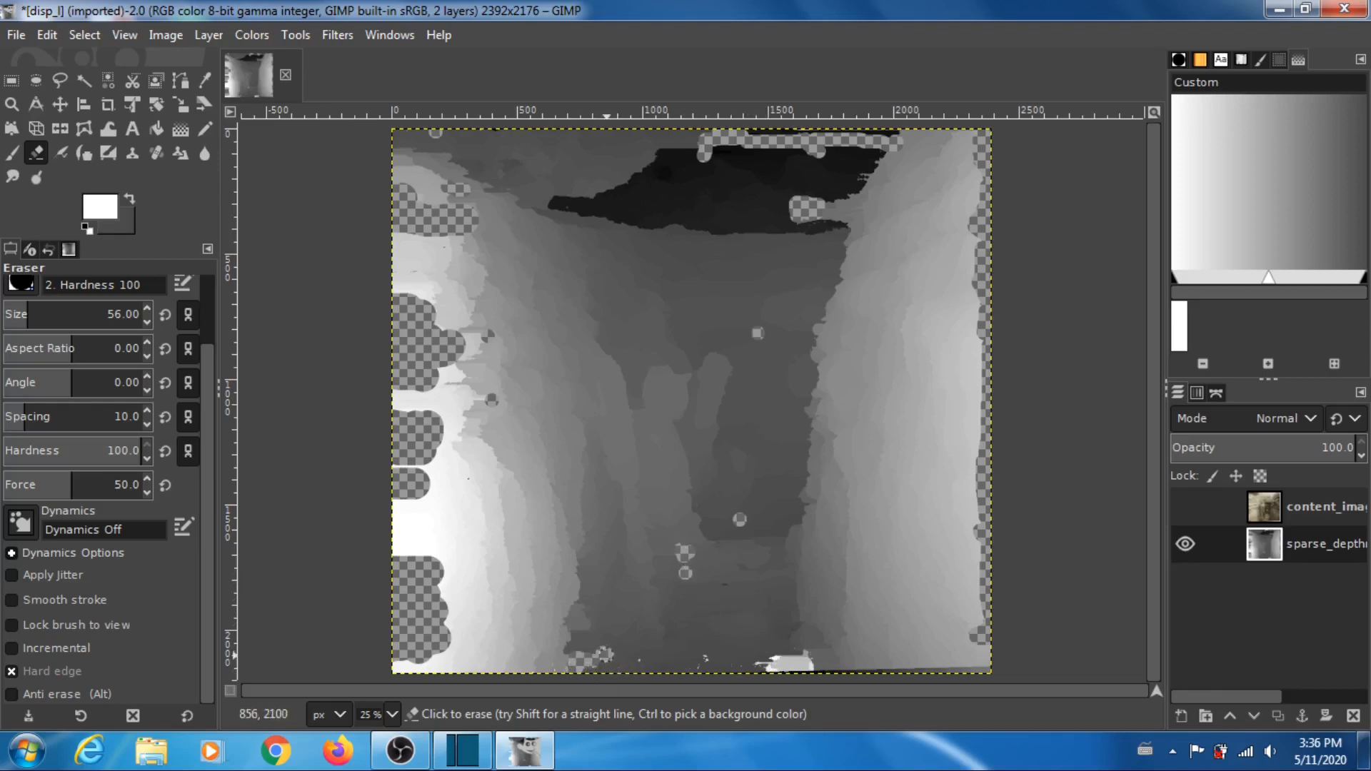
left_click(636, 660)
left_click(702, 658)
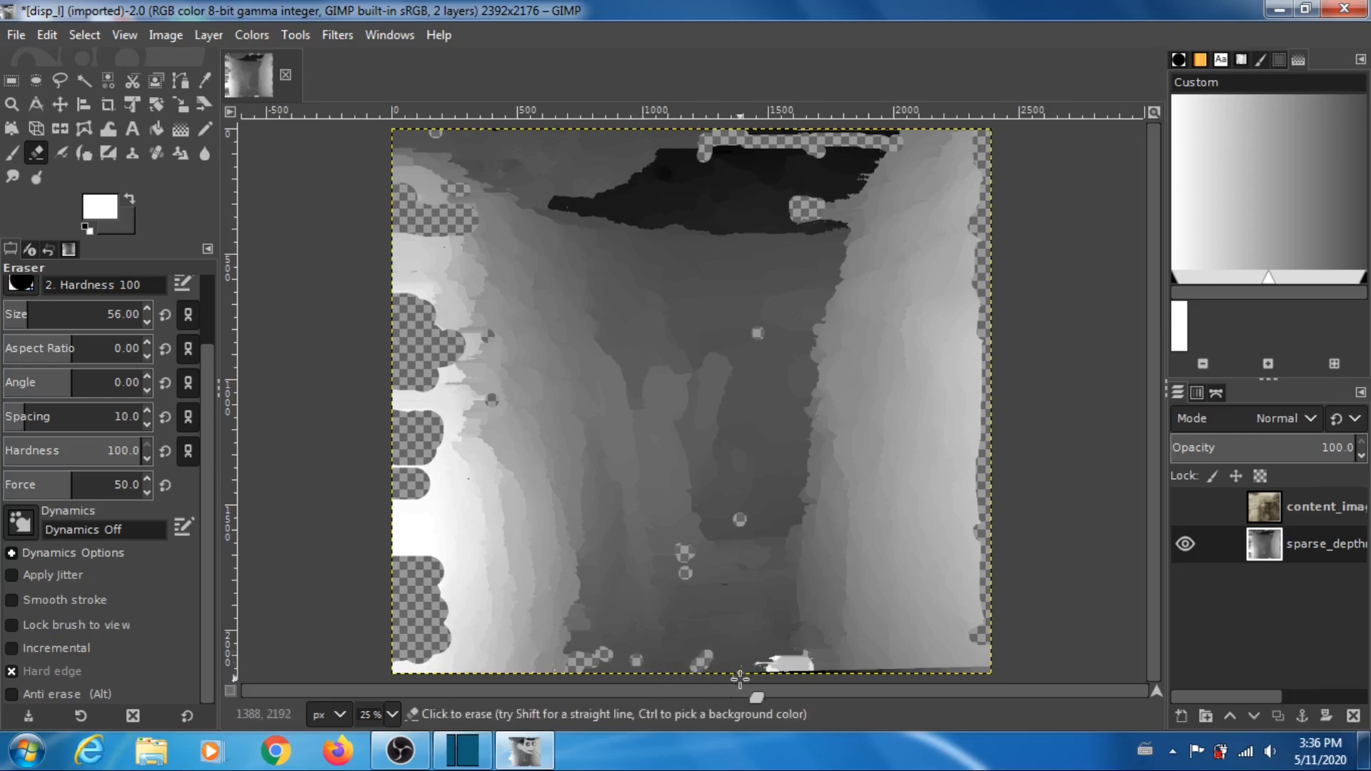
left_click(741, 664)
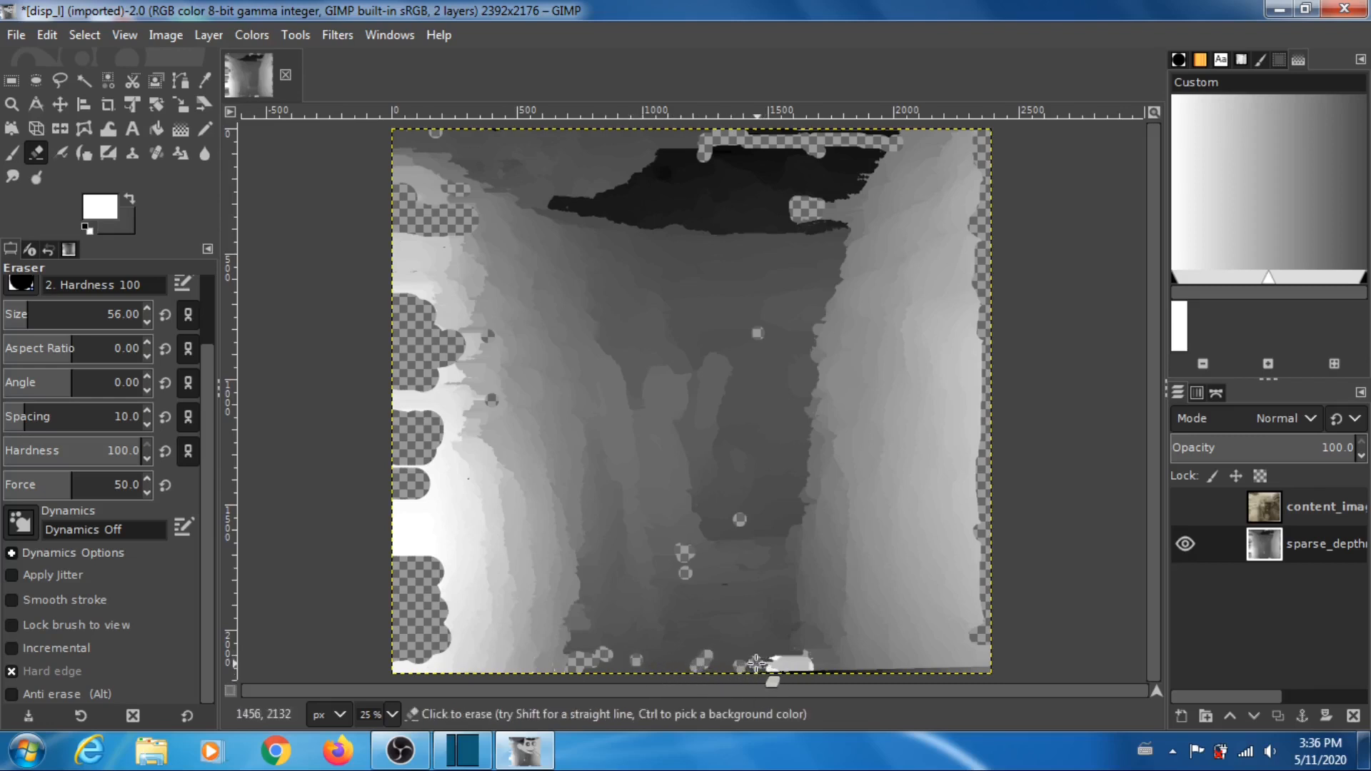
mouse_move(755, 664)
left_mouse_down()
mouse_move(811, 668)
mouse_move(774, 672)
left_mouse_up()
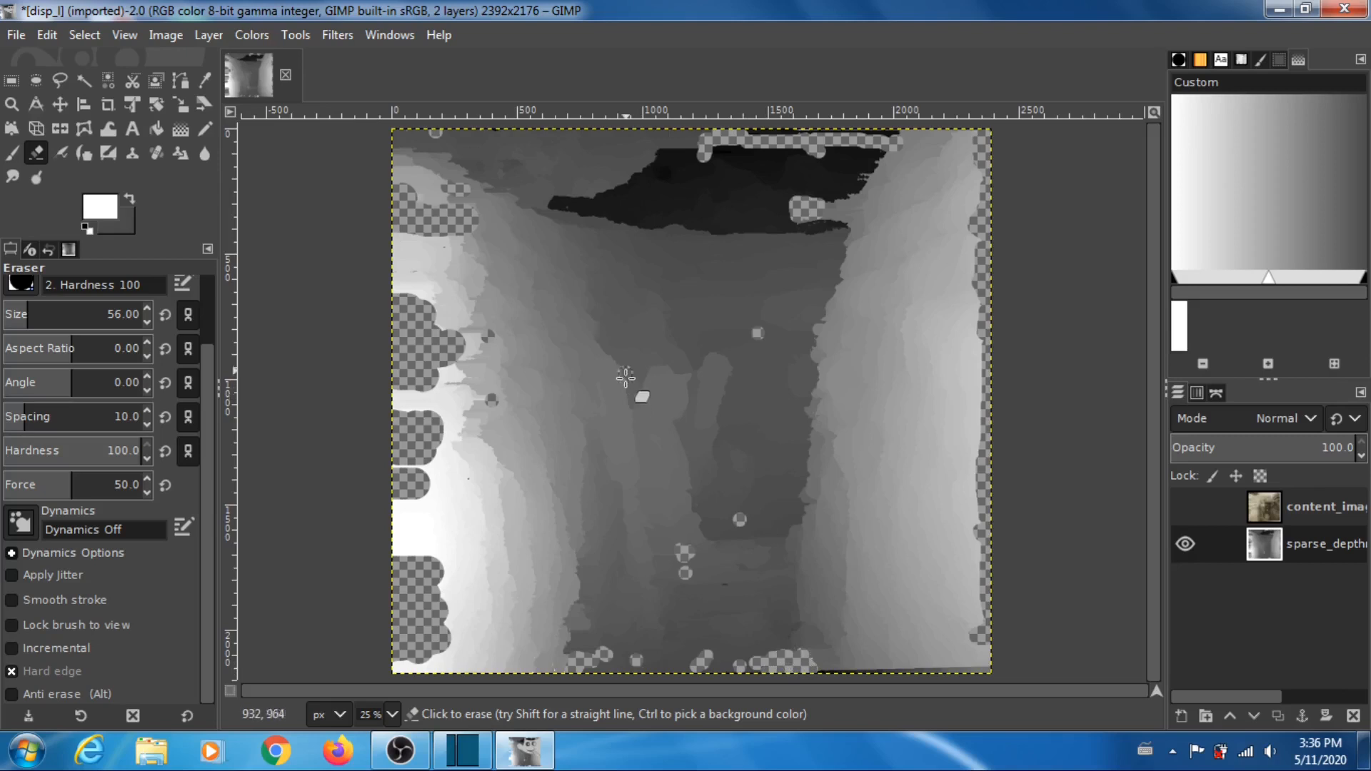
Step: Compare with the content image and erase two small spots where the dark sky area meets the right wall
left_click(1187, 507)
left_click(1187, 508)
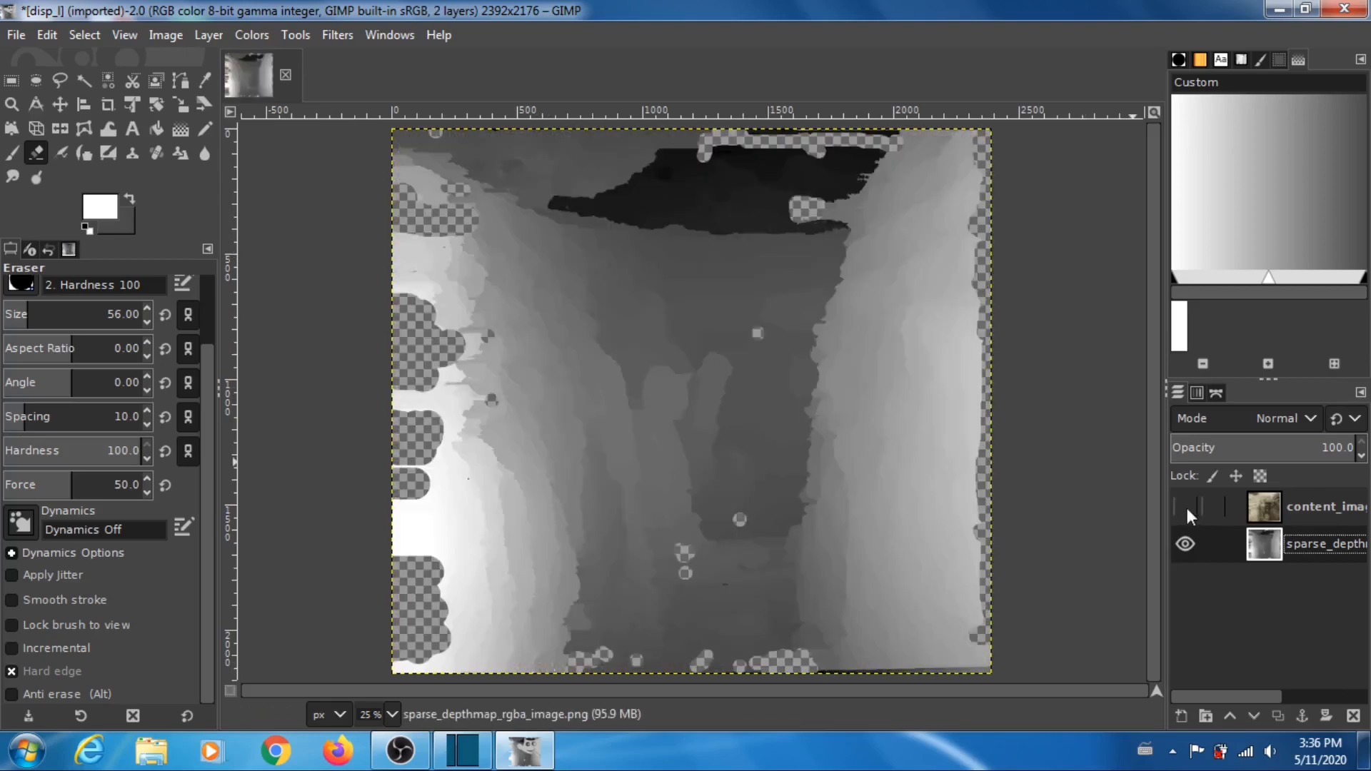
left_click(1187, 508)
left_click(1187, 508)
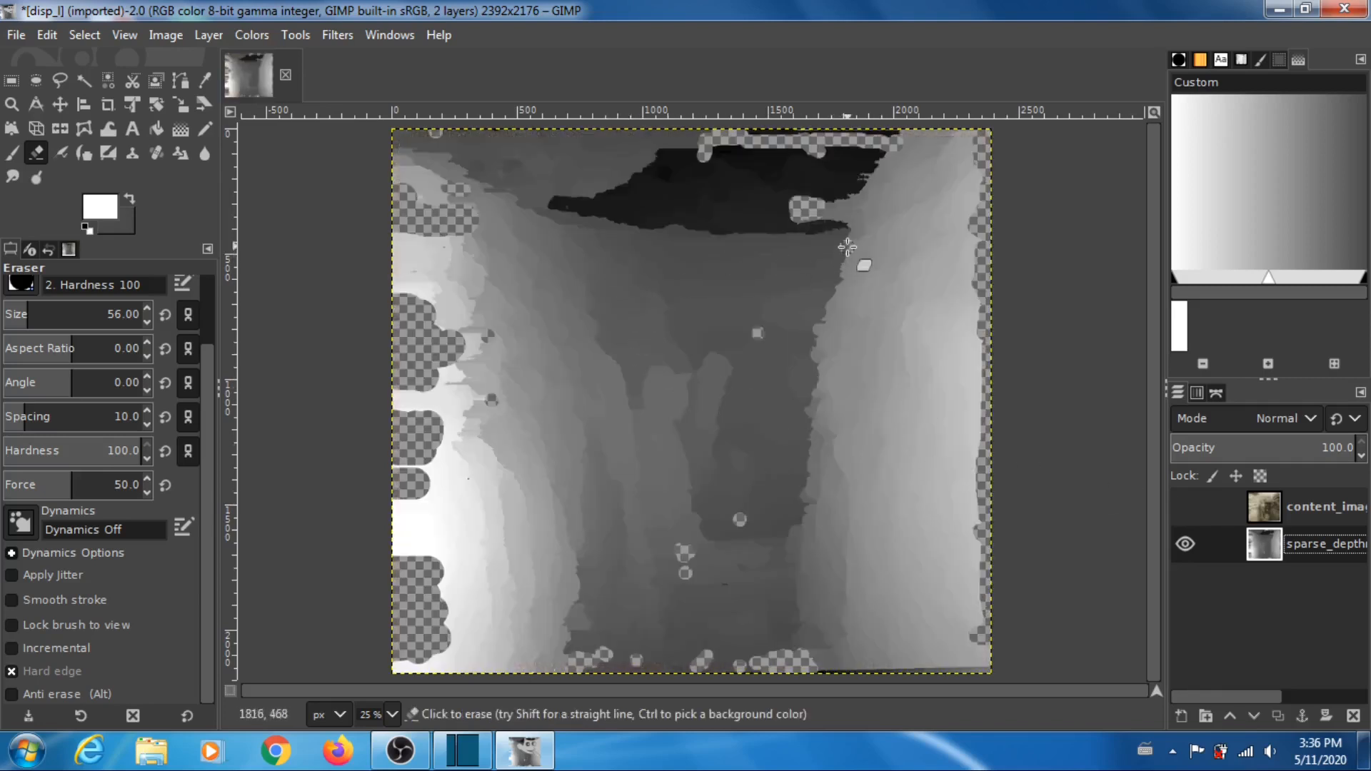
left_click(866, 174)
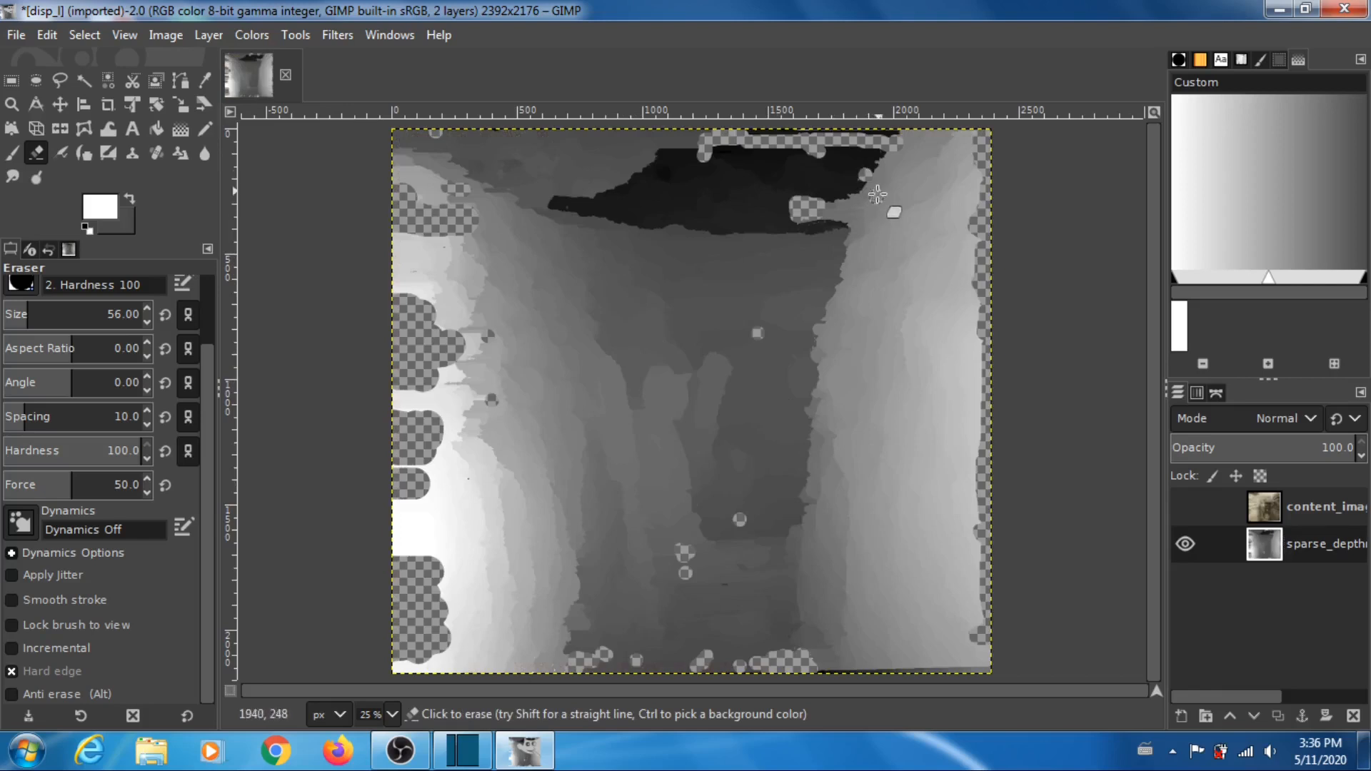
left_click(878, 159)
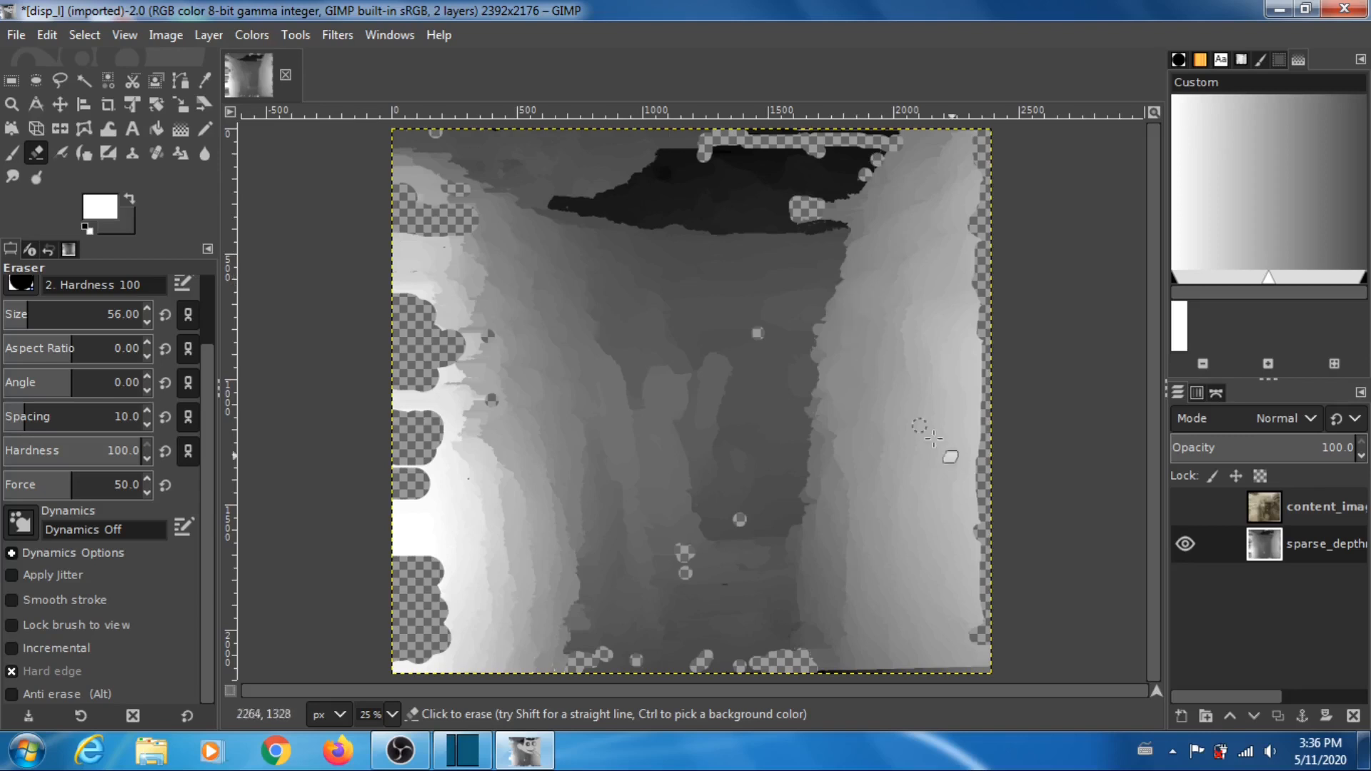
Step: Show only the content image layer and export it to the mystuff folder as content_image.png with the default PNG options
left_click(1183, 508)
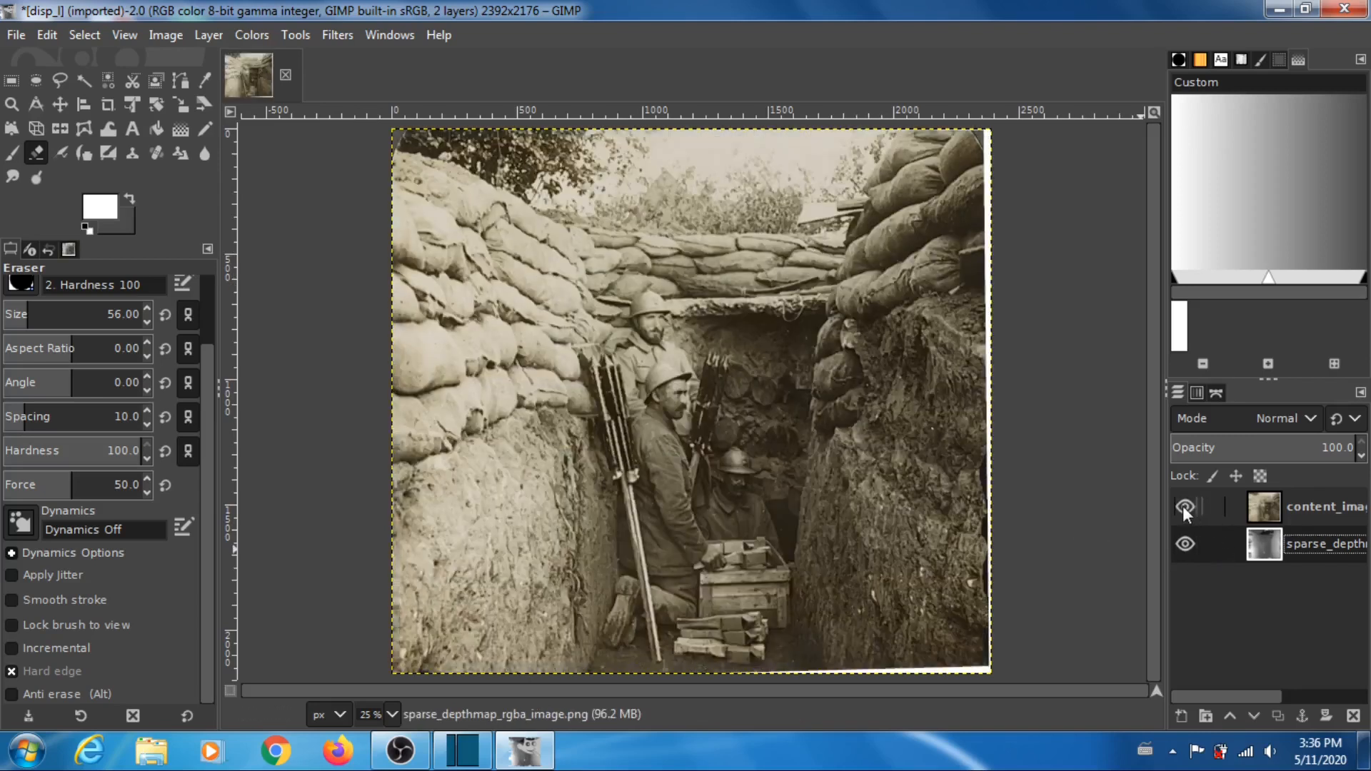
left_click(1187, 543)
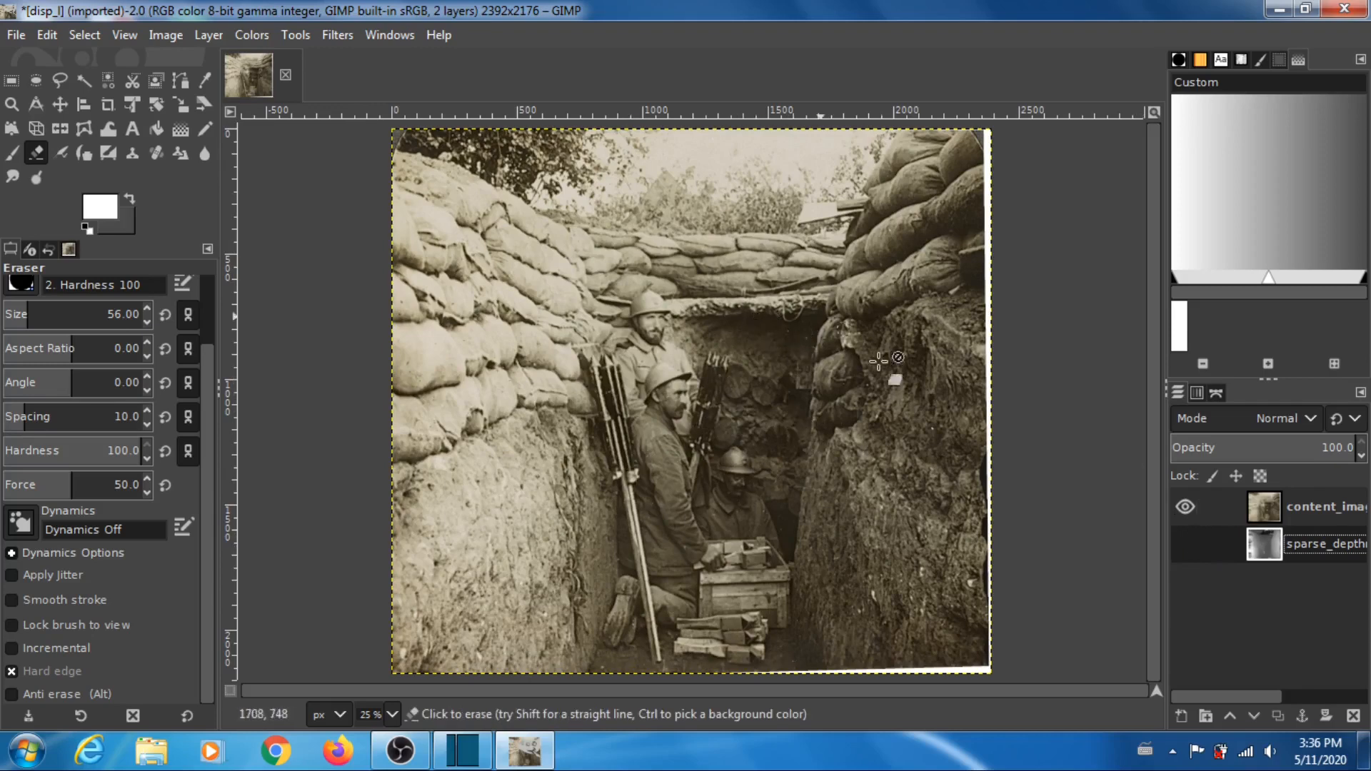
left_click(15, 35)
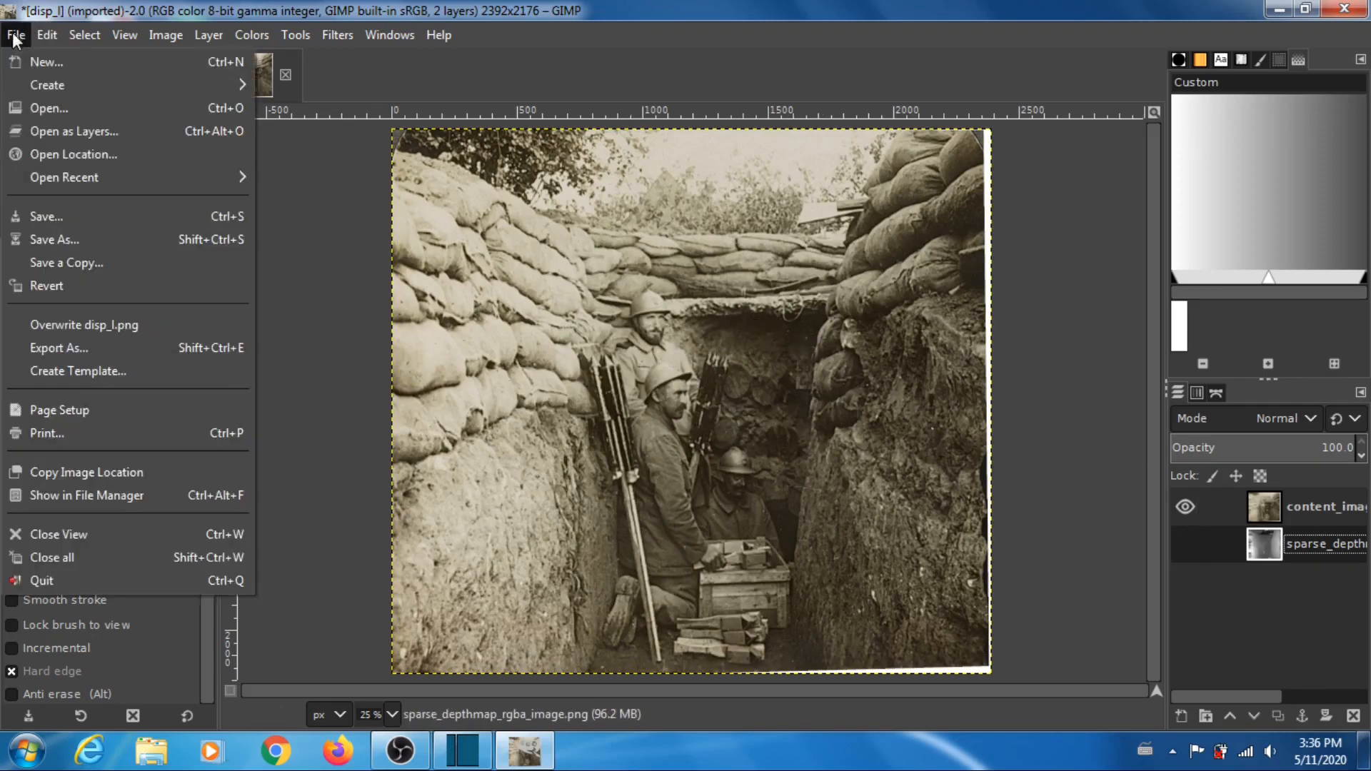
left_click(97, 345)
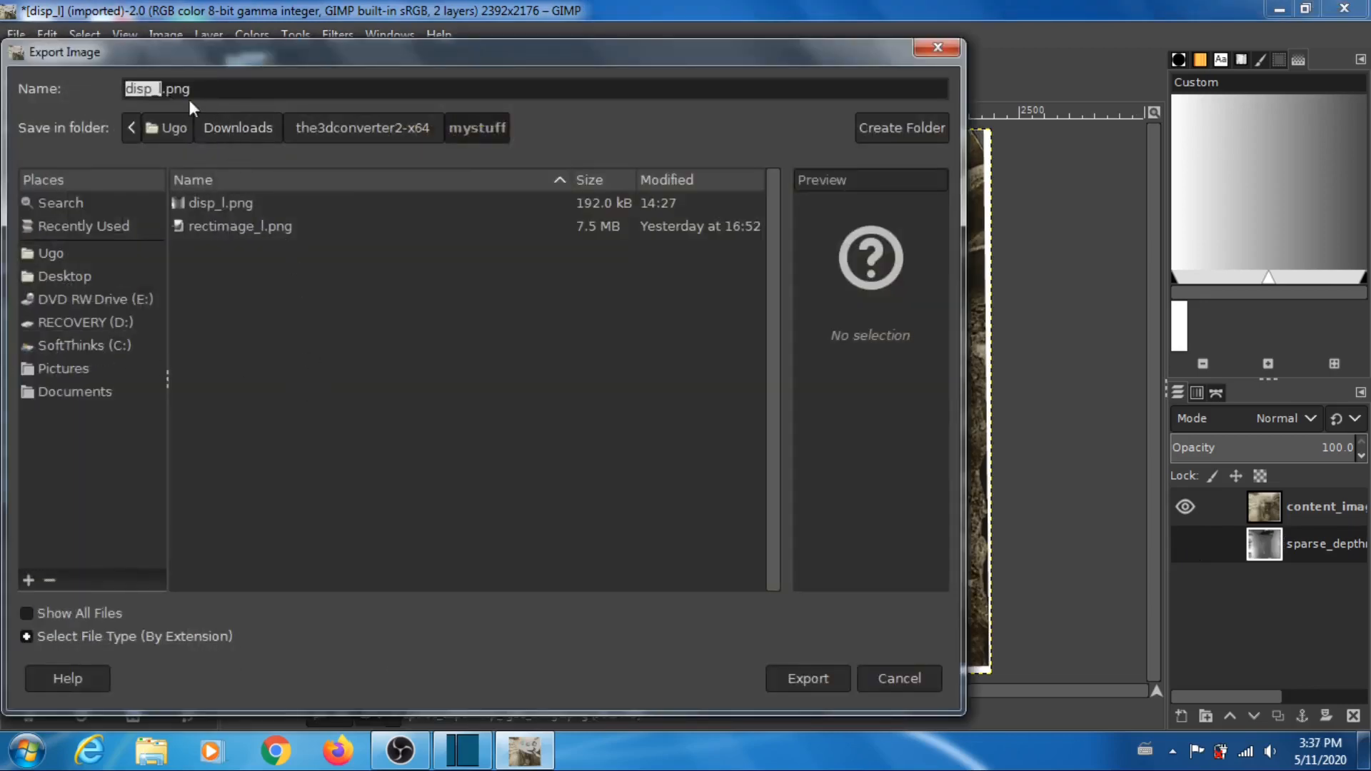
left_click(161, 89)
key("BackSpace")
key("BackSpace")
key("BackSpace")
key("BackSpace")
key("BackSpace")
key("BackSpace")
type("co")
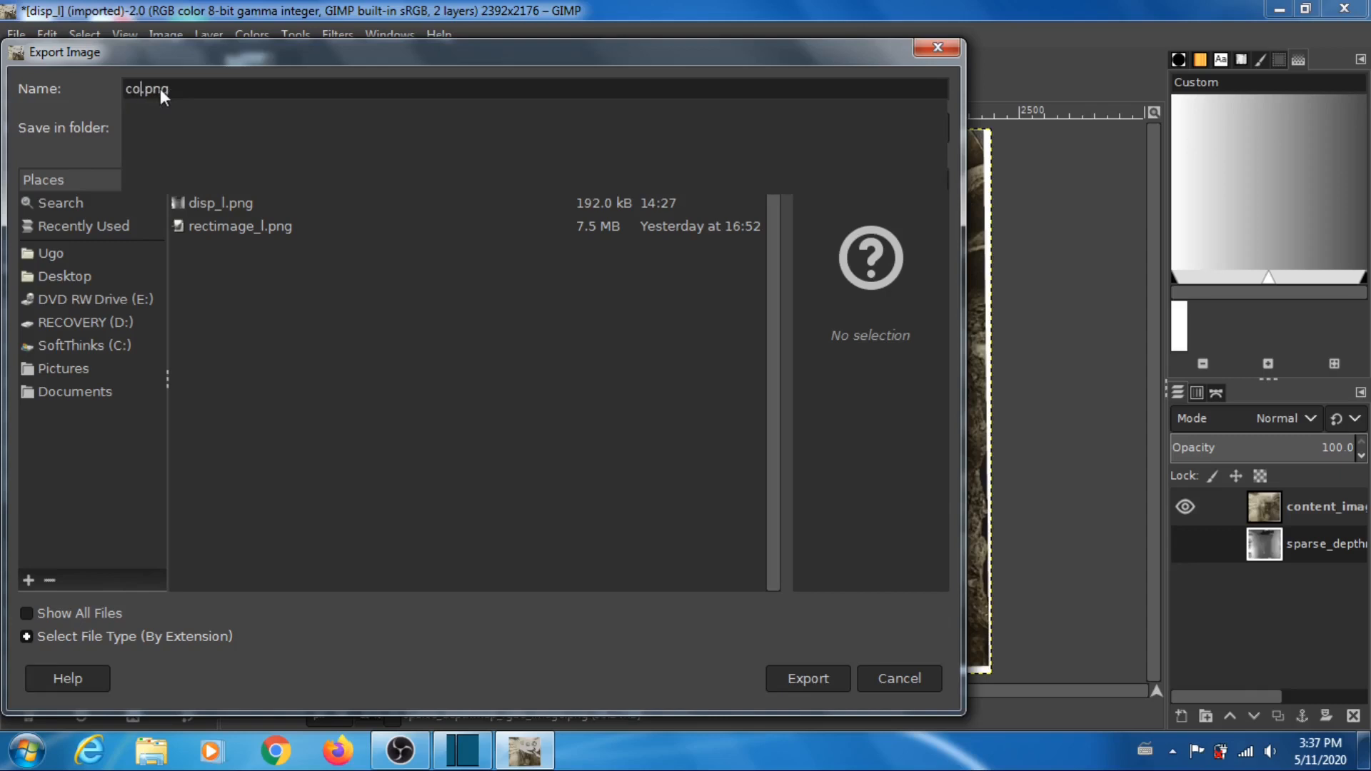
type("ntent")
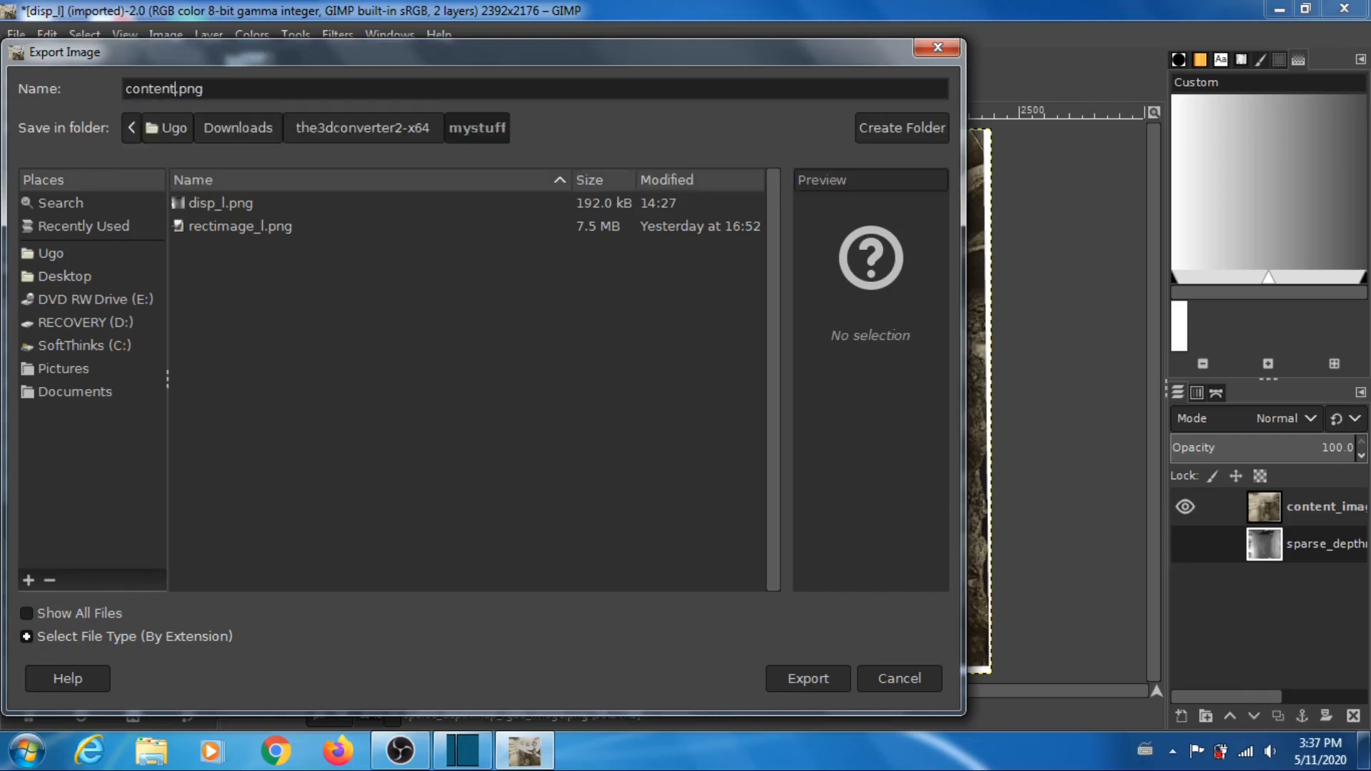
type("_image")
key("Return")
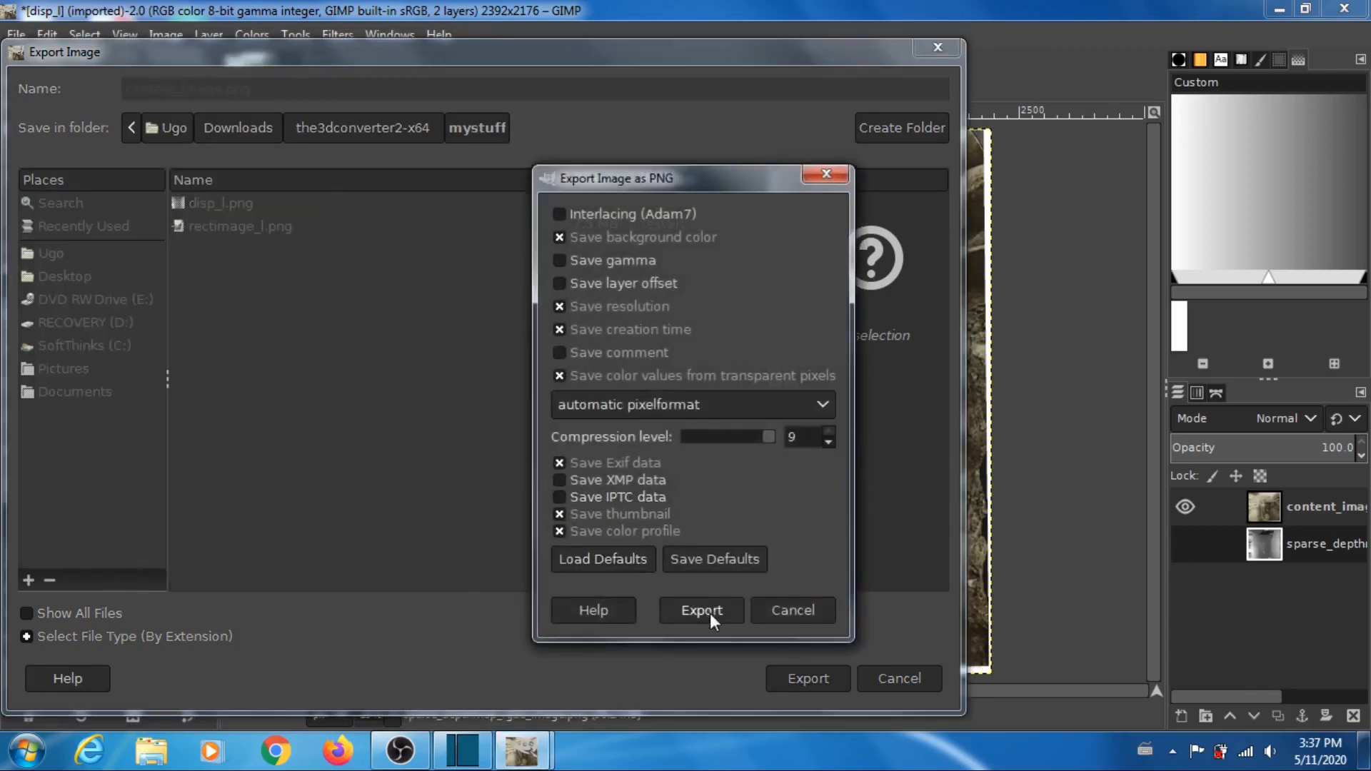
left_click(702, 610)
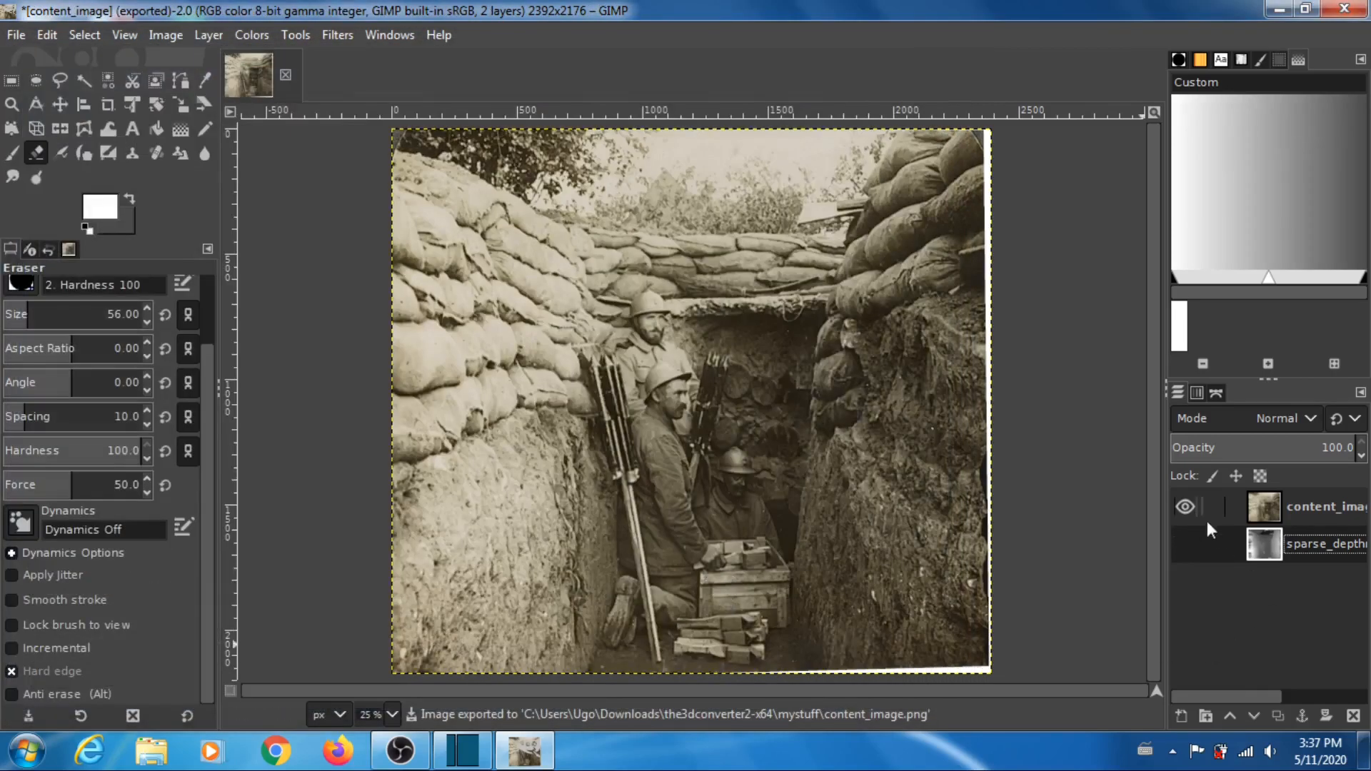
Step: Show only the sparse depth map layer and apply Threshold Alpha to it
left_click(1185, 506)
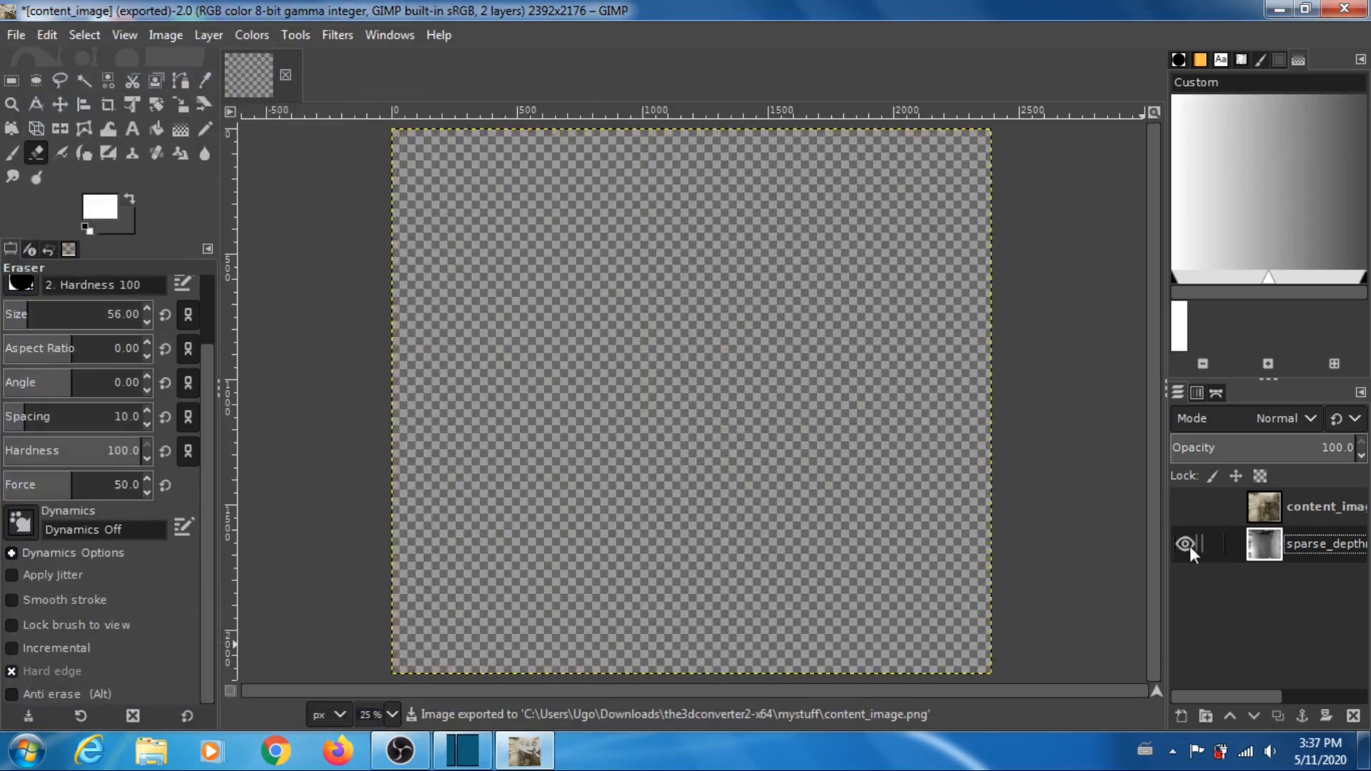
left_click(1185, 544)
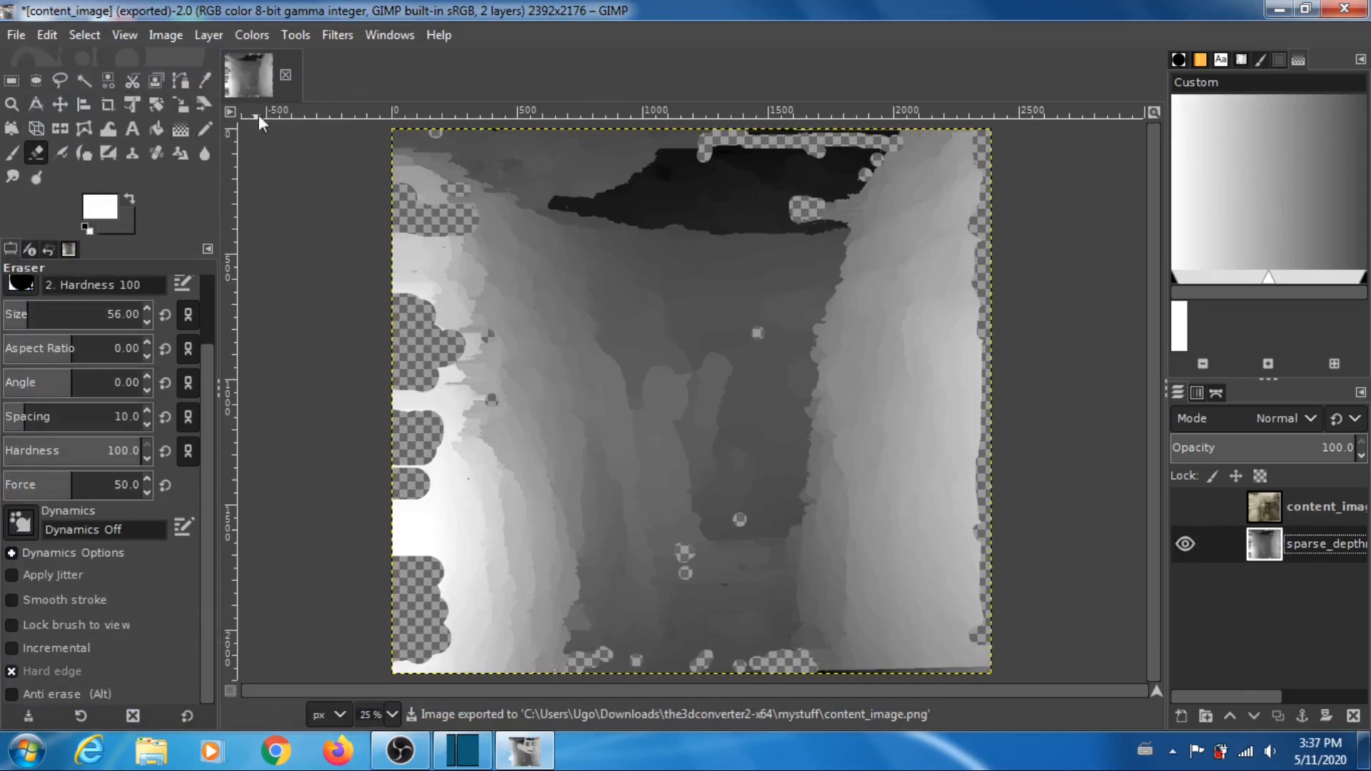
left_click(163, 35)
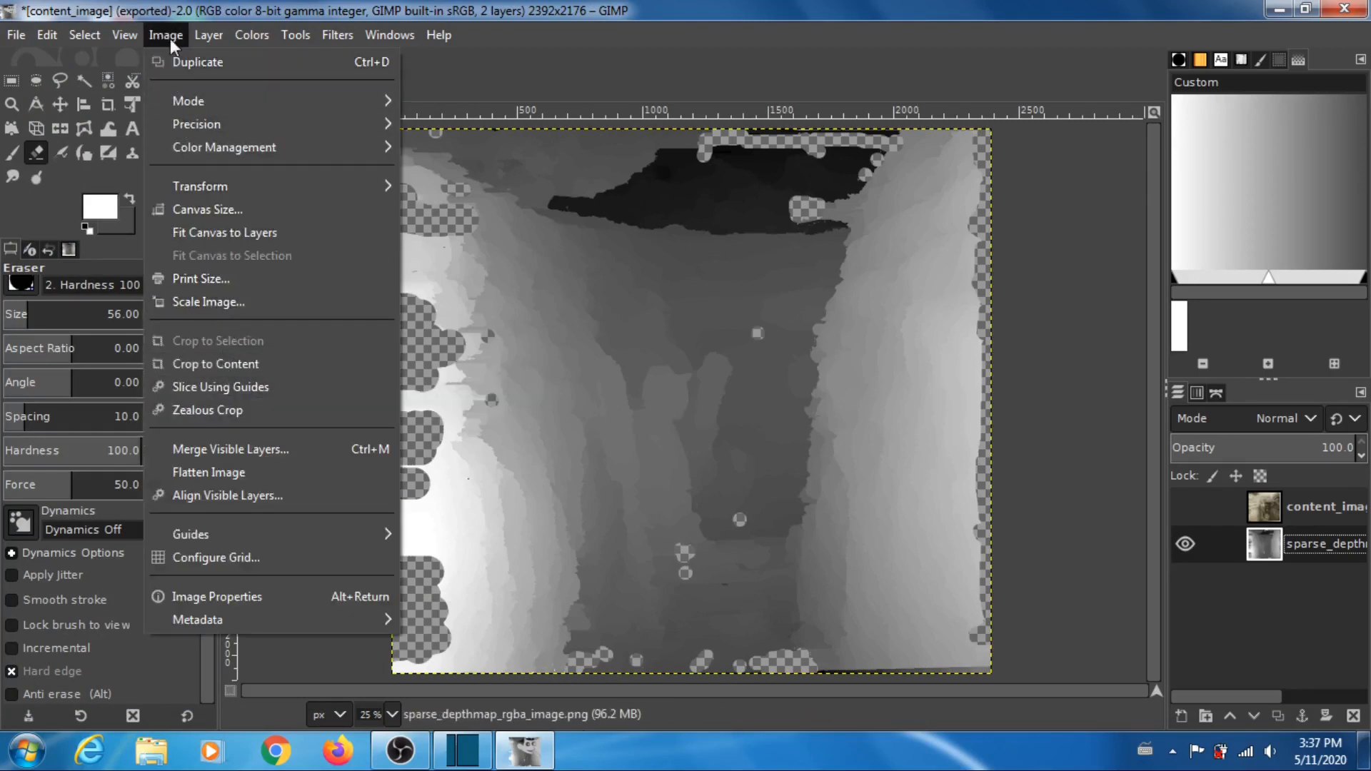
mouse_move(204, 36)
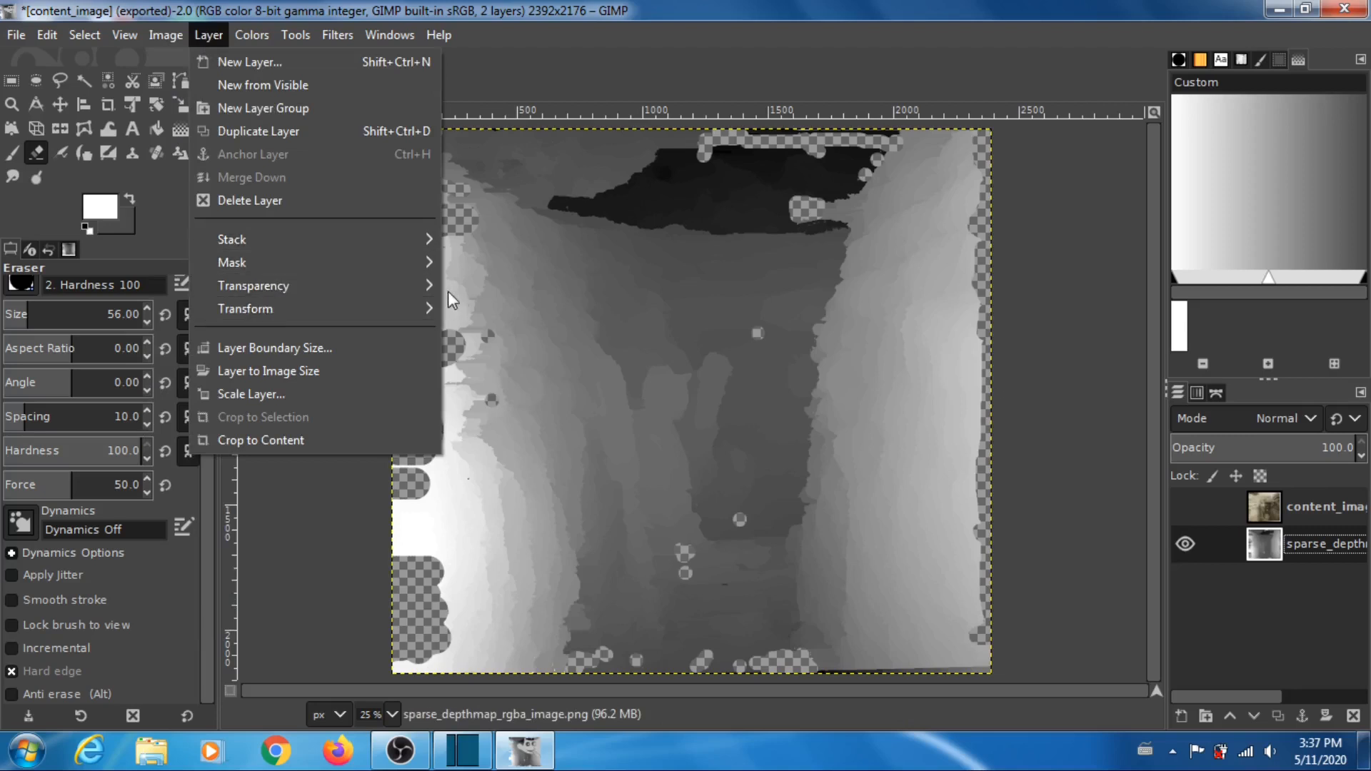
mouse_move(420, 284)
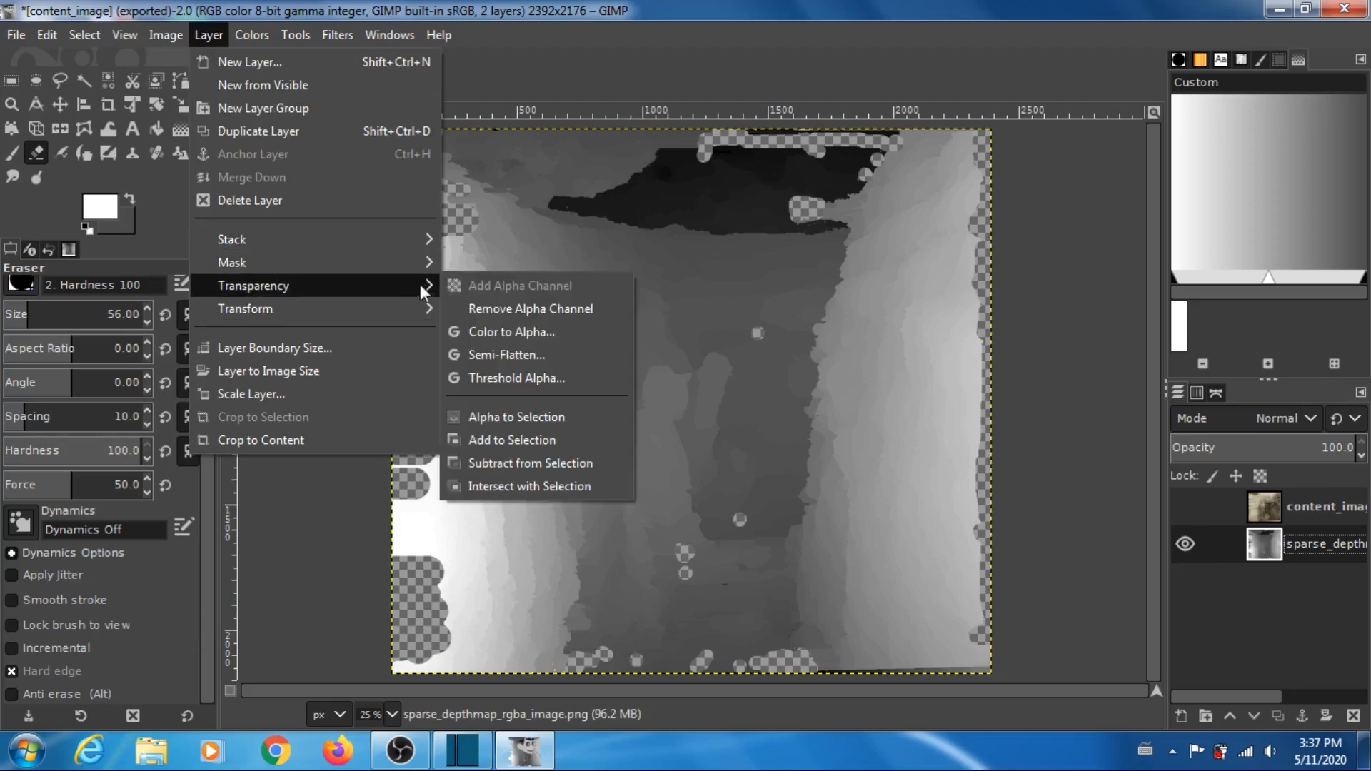
left_click(510, 378)
left_click(1002, 235)
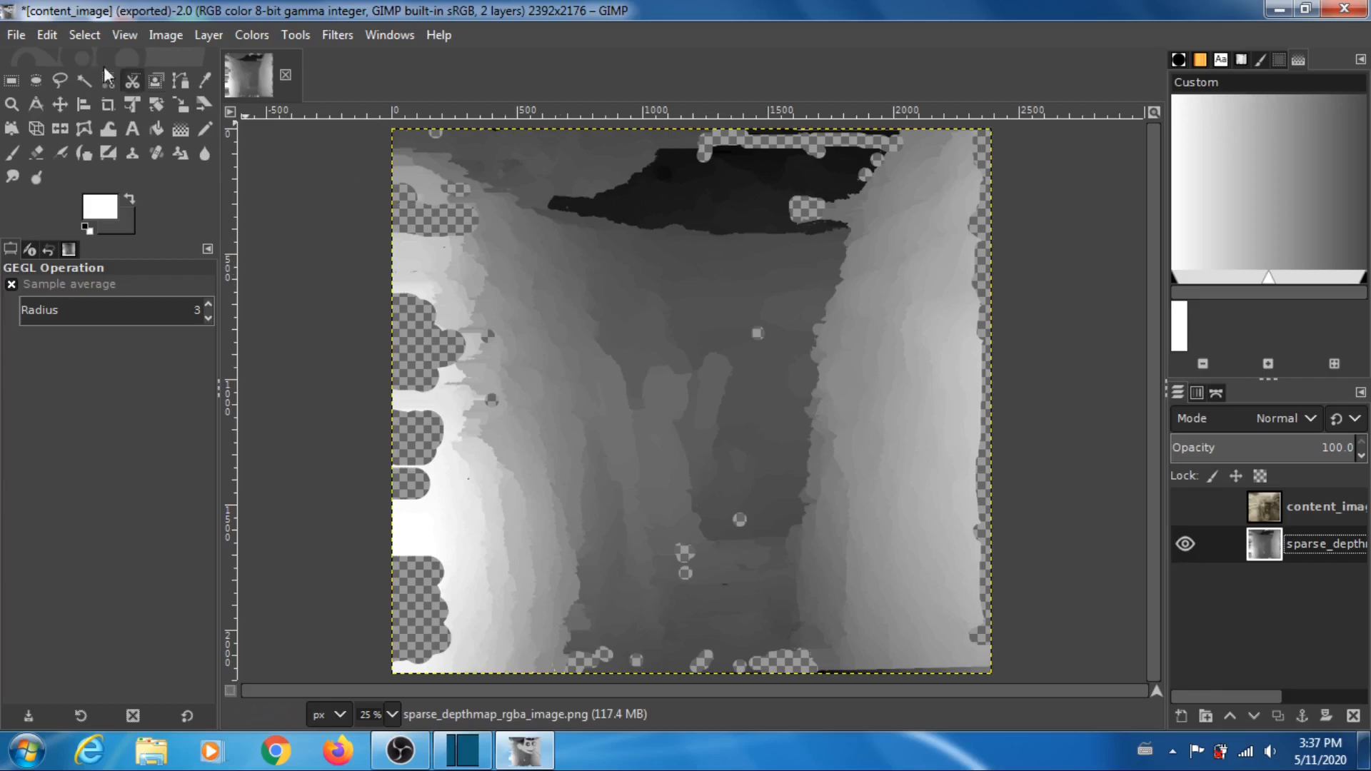
Step: Export the sparse depth map to the mystuff folder as sparse_depthmap_rgba_image.png with the default PNG options
left_click(16, 36)
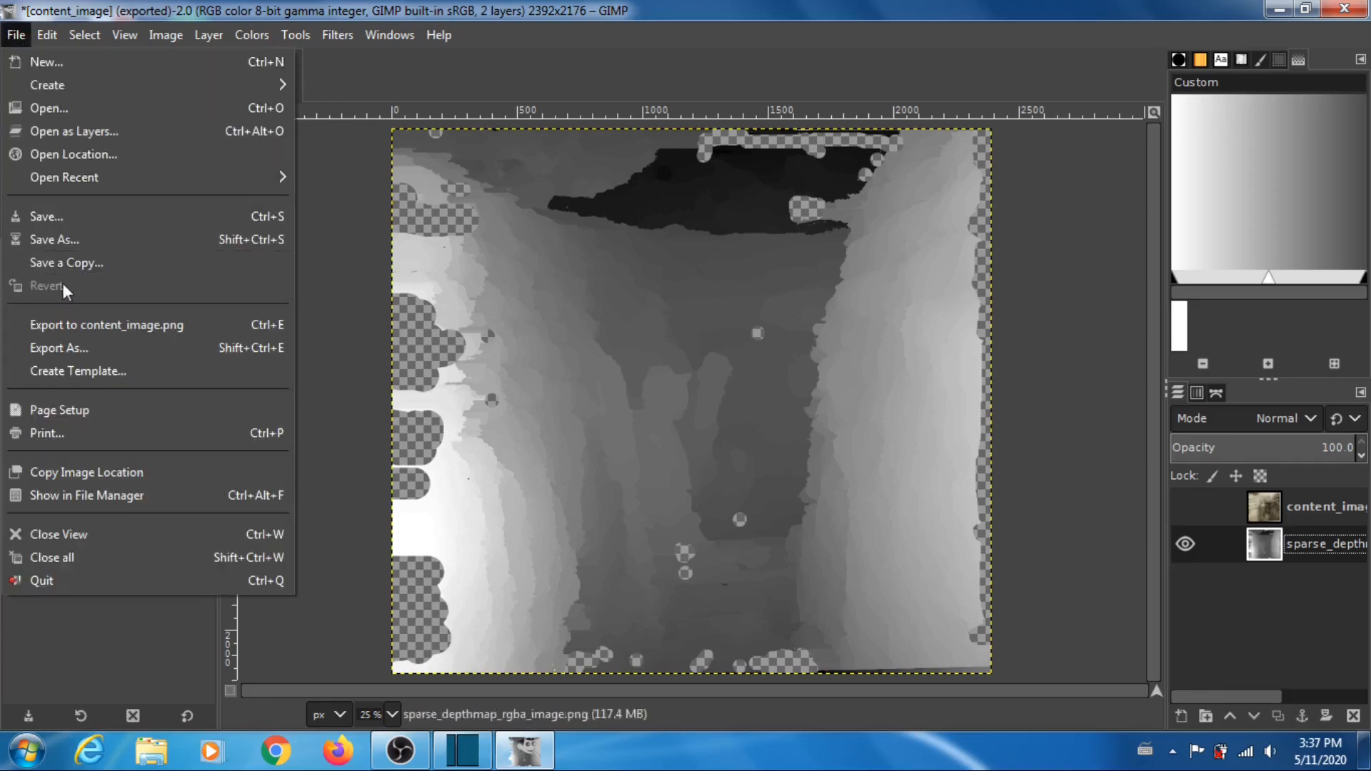
left_click(68, 351)
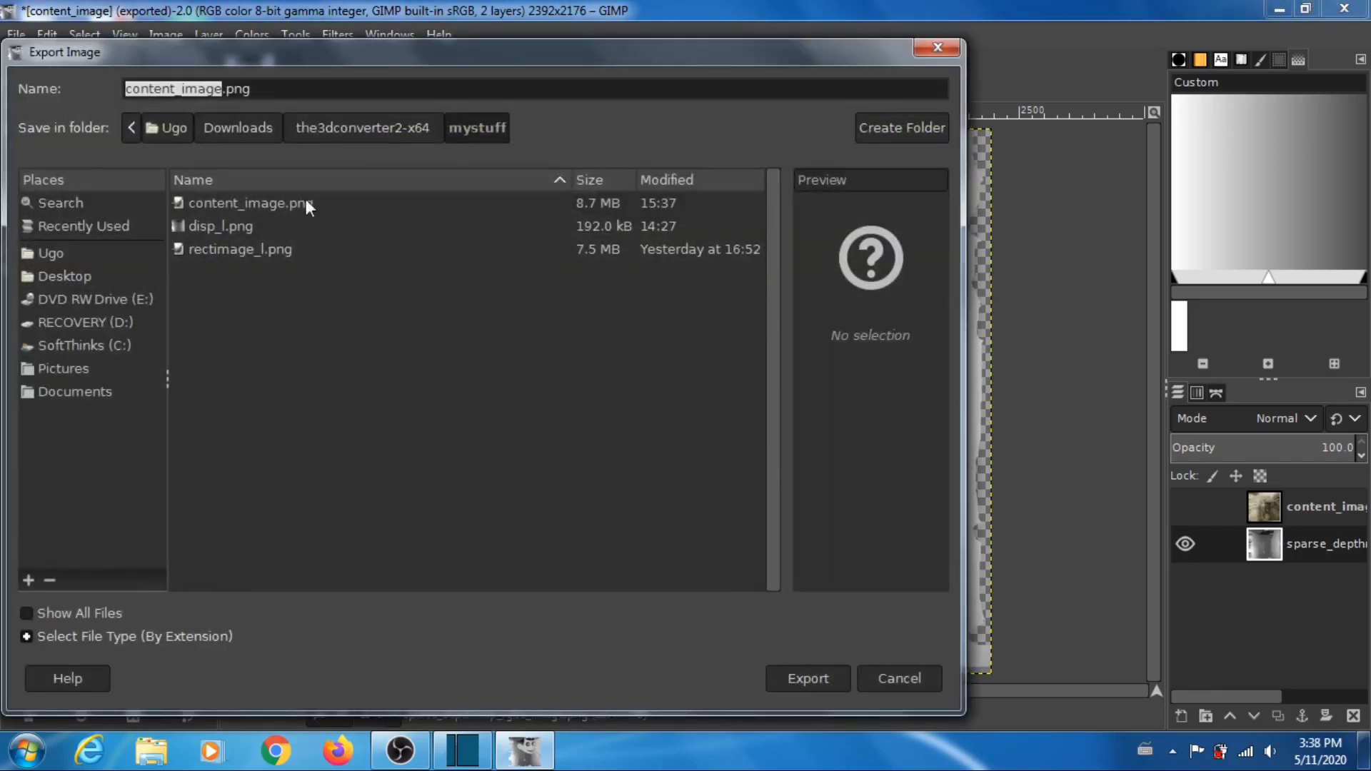
left_click(220, 87)
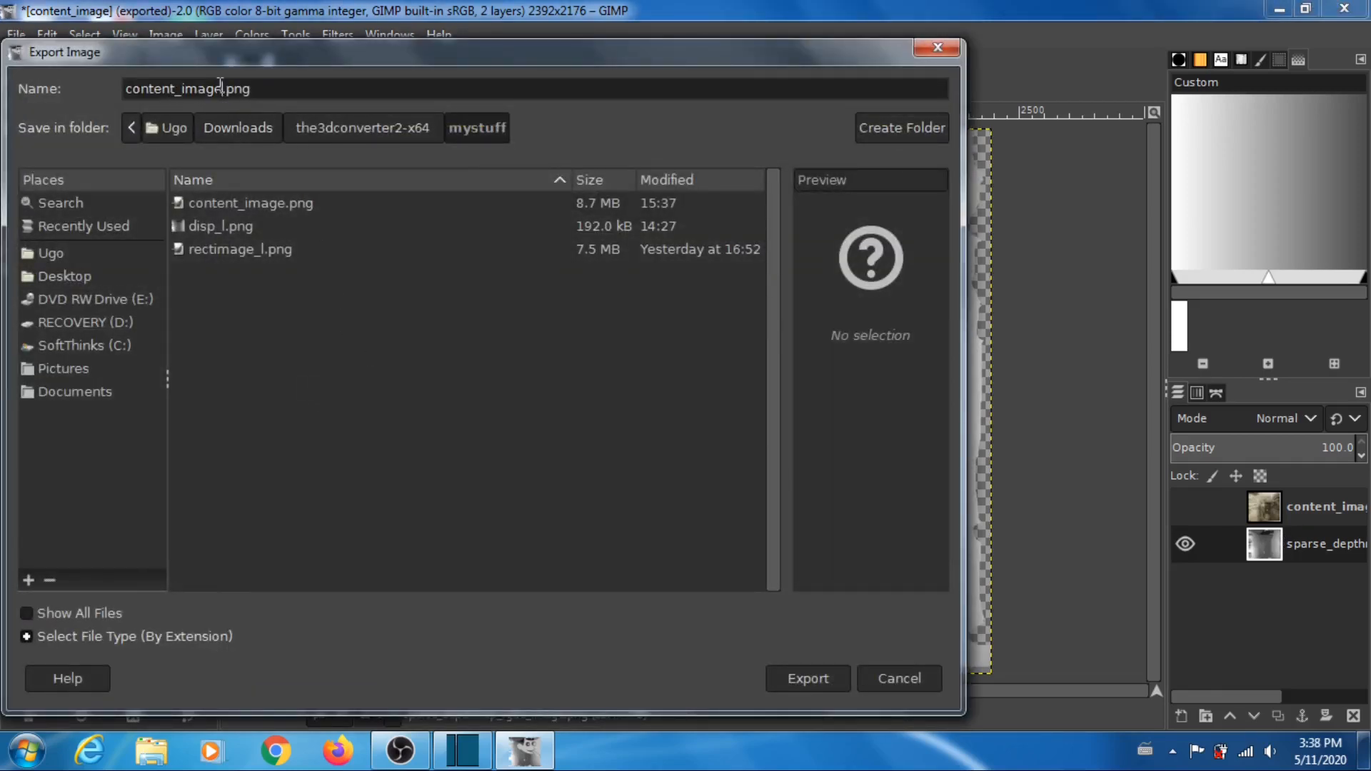
key("BackSpace")
key("BackSpace")
key("BackSpace")
key("BackSpace")
key("BackSpace")
key("BackSpace")
key("BackSpace")
key("BackSpace")
key("BackSpace")
key("BackSpace")
key("BackSpace")
key("BackSpace")
key("BackSpace")
type("spar")
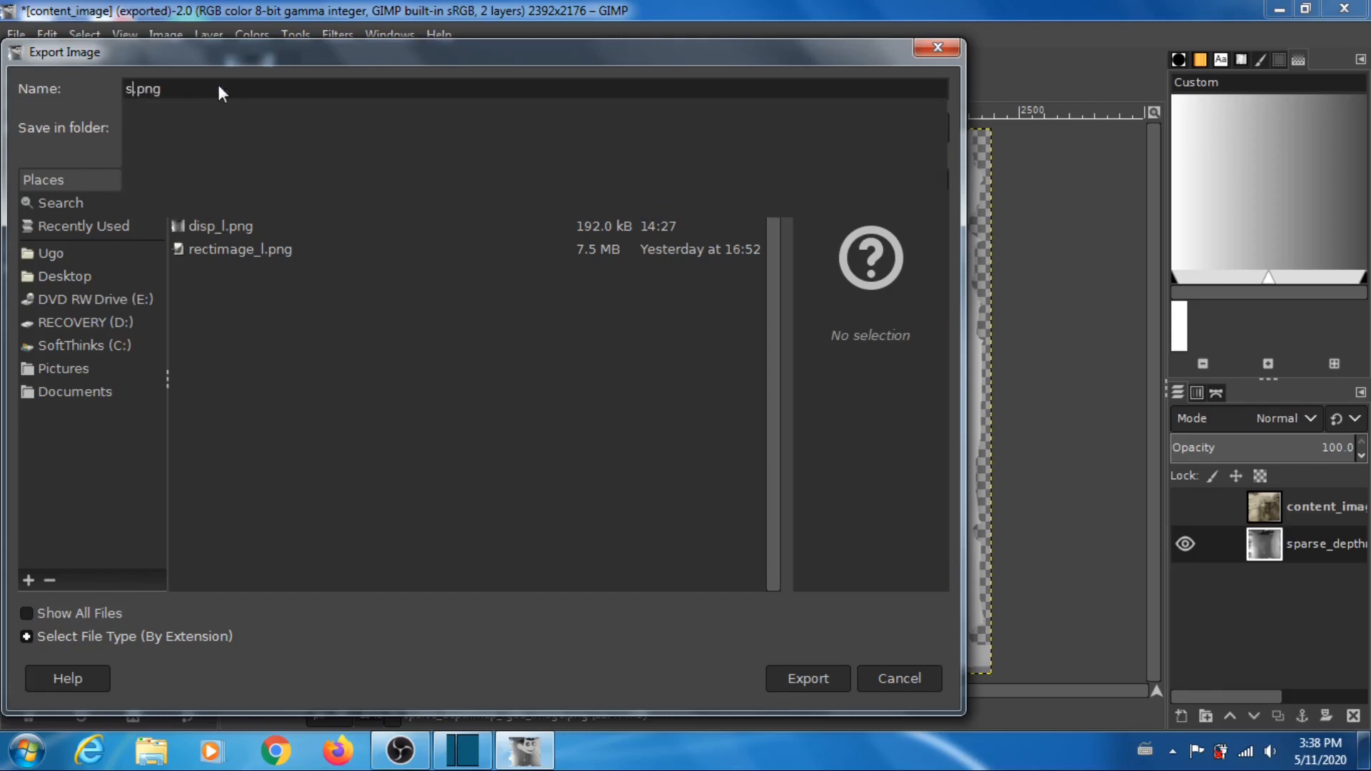
type("se_dept")
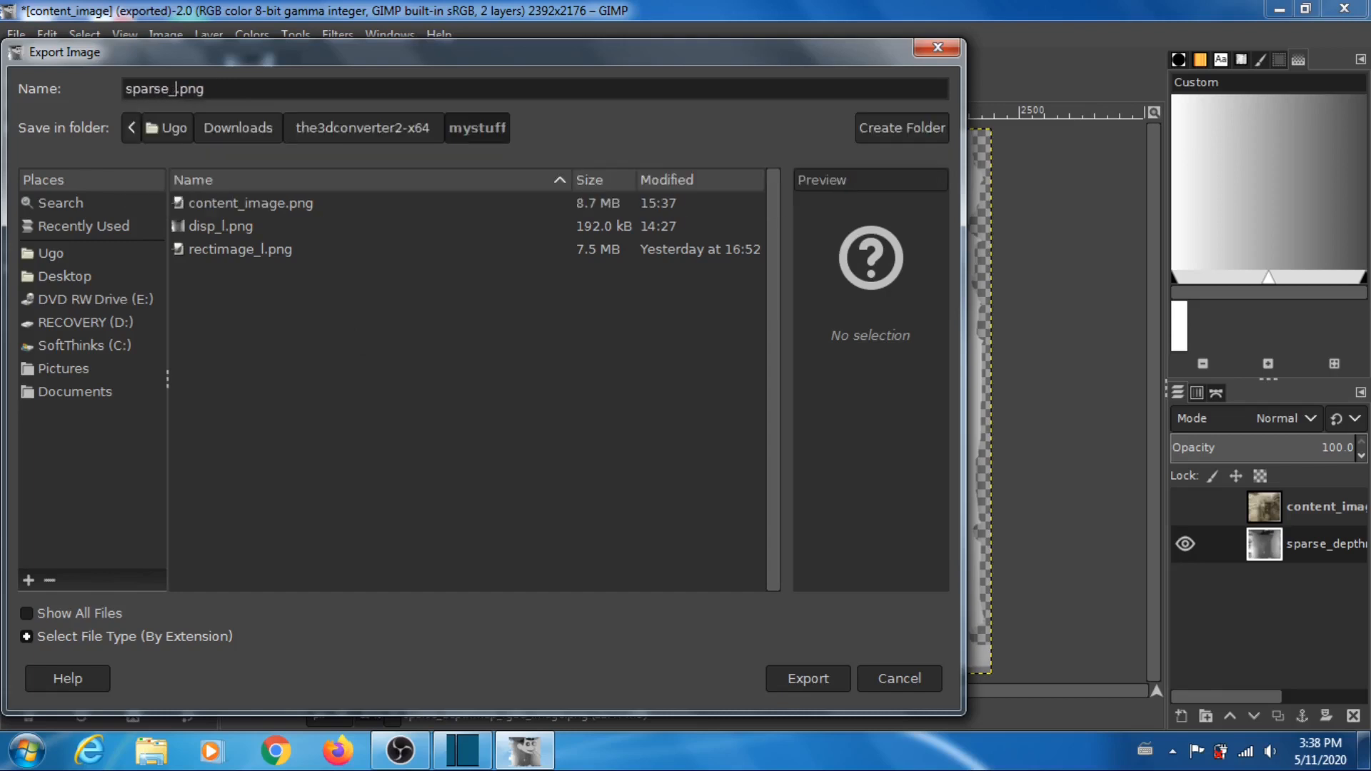
type("hmap_rgba_")
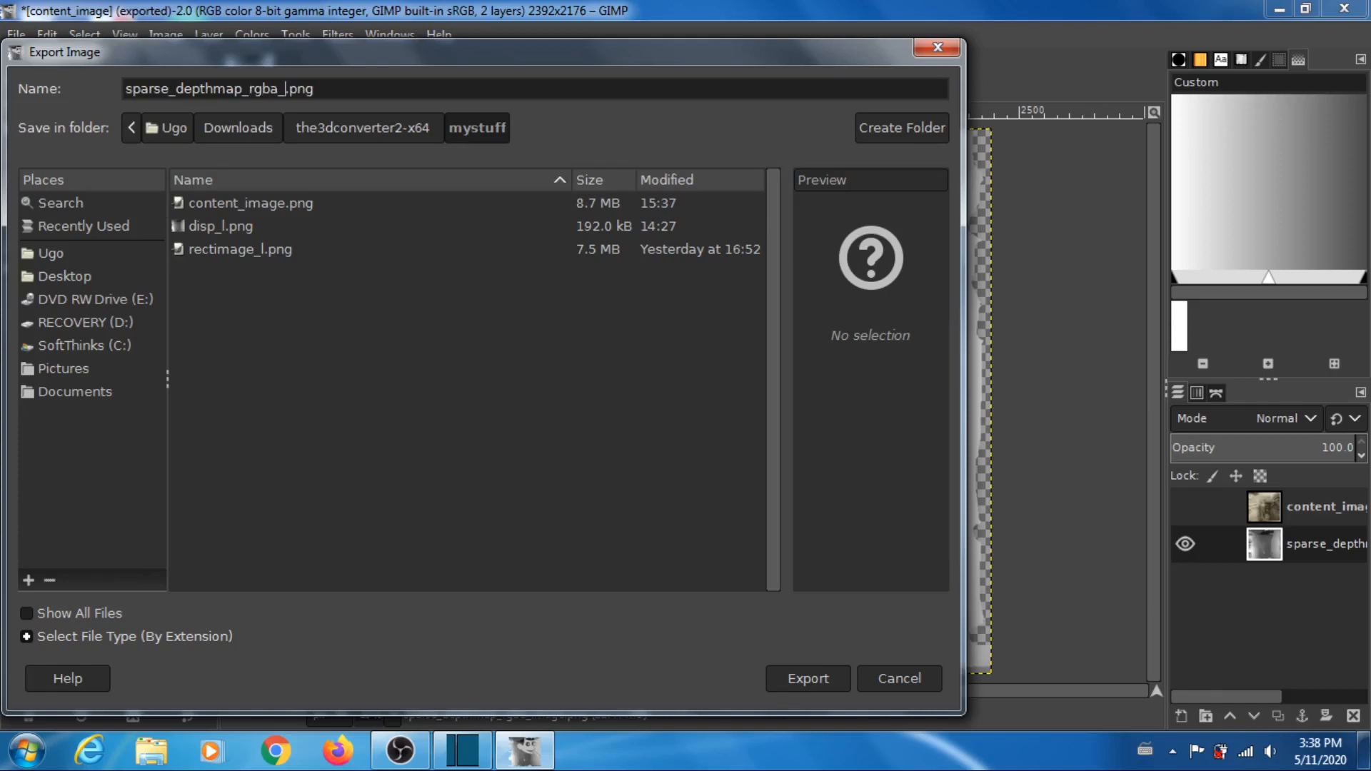
type("image")
key("Return")
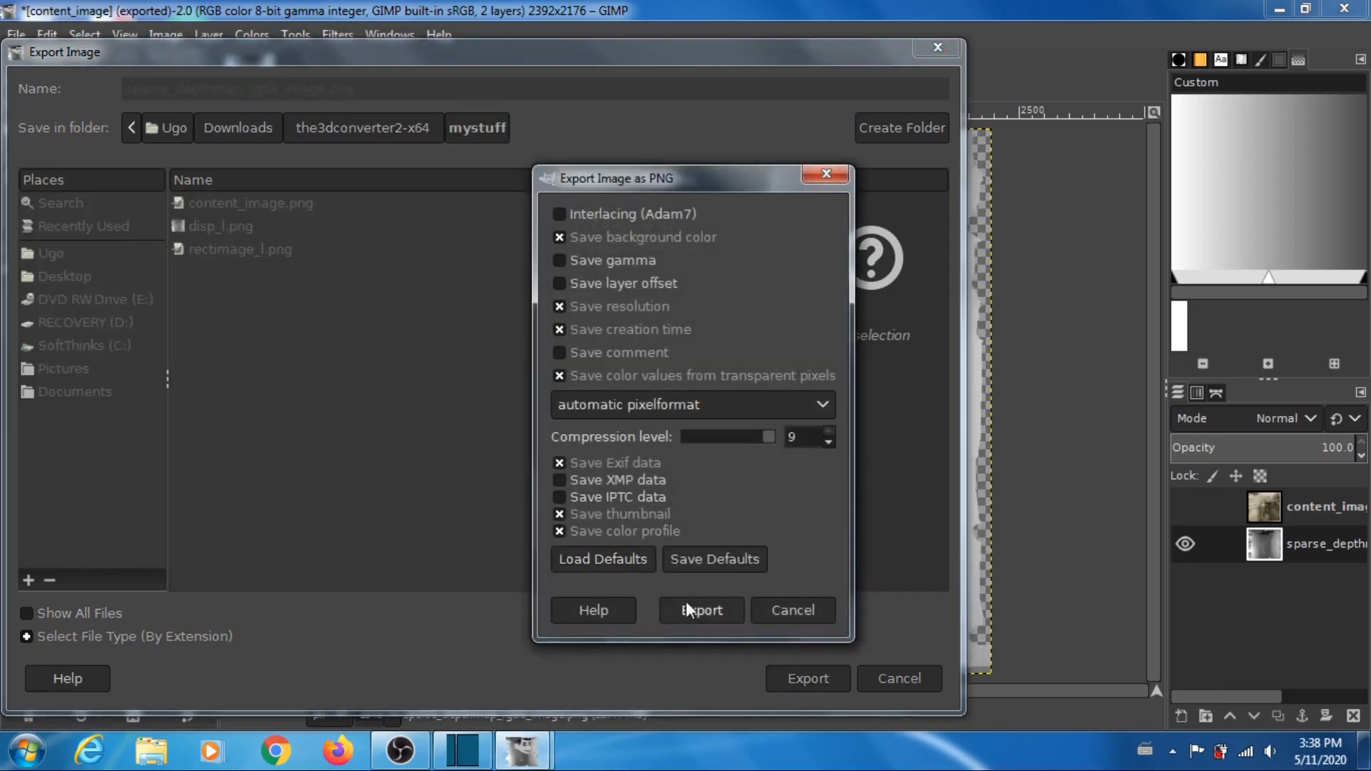
left_click(702, 609)
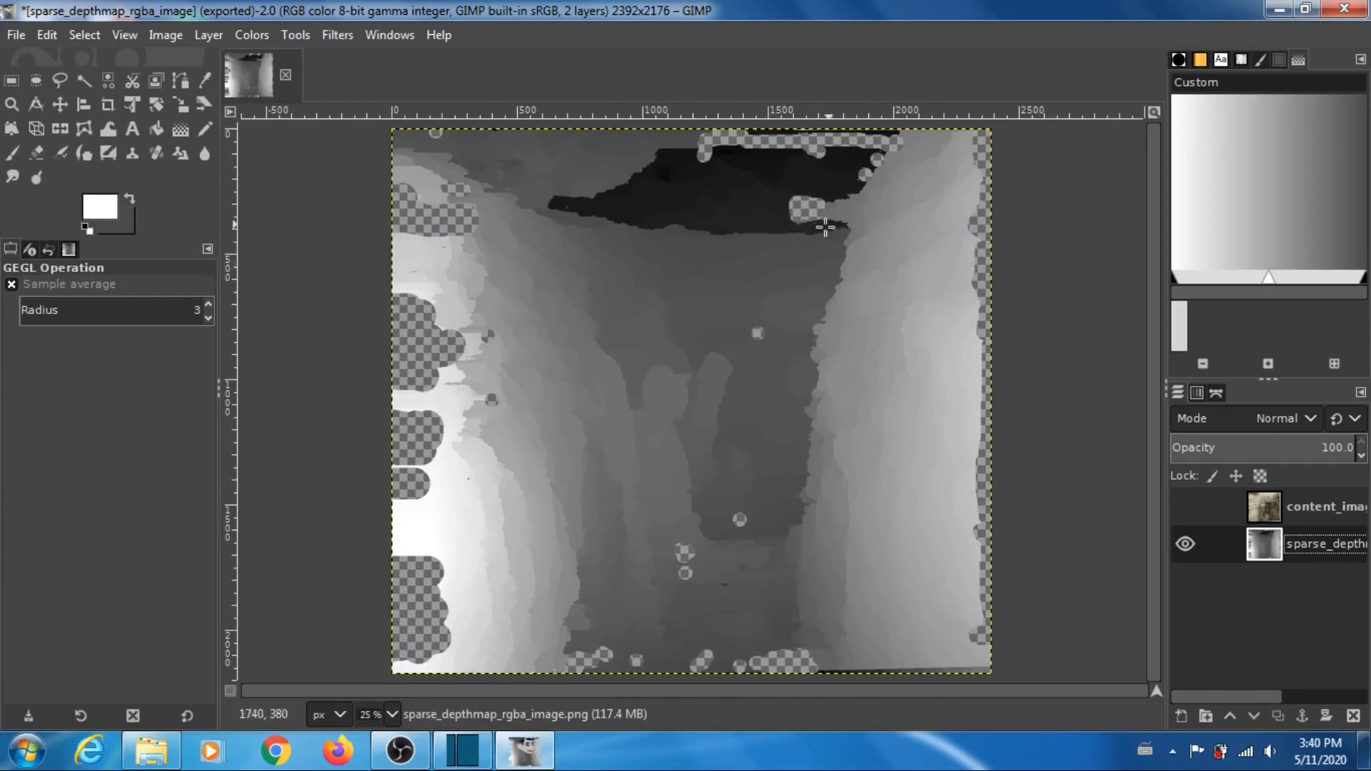
Step: Show the content image layer and add a new 2392 x 2176 px transparent layer above it
left_click(1186, 507)
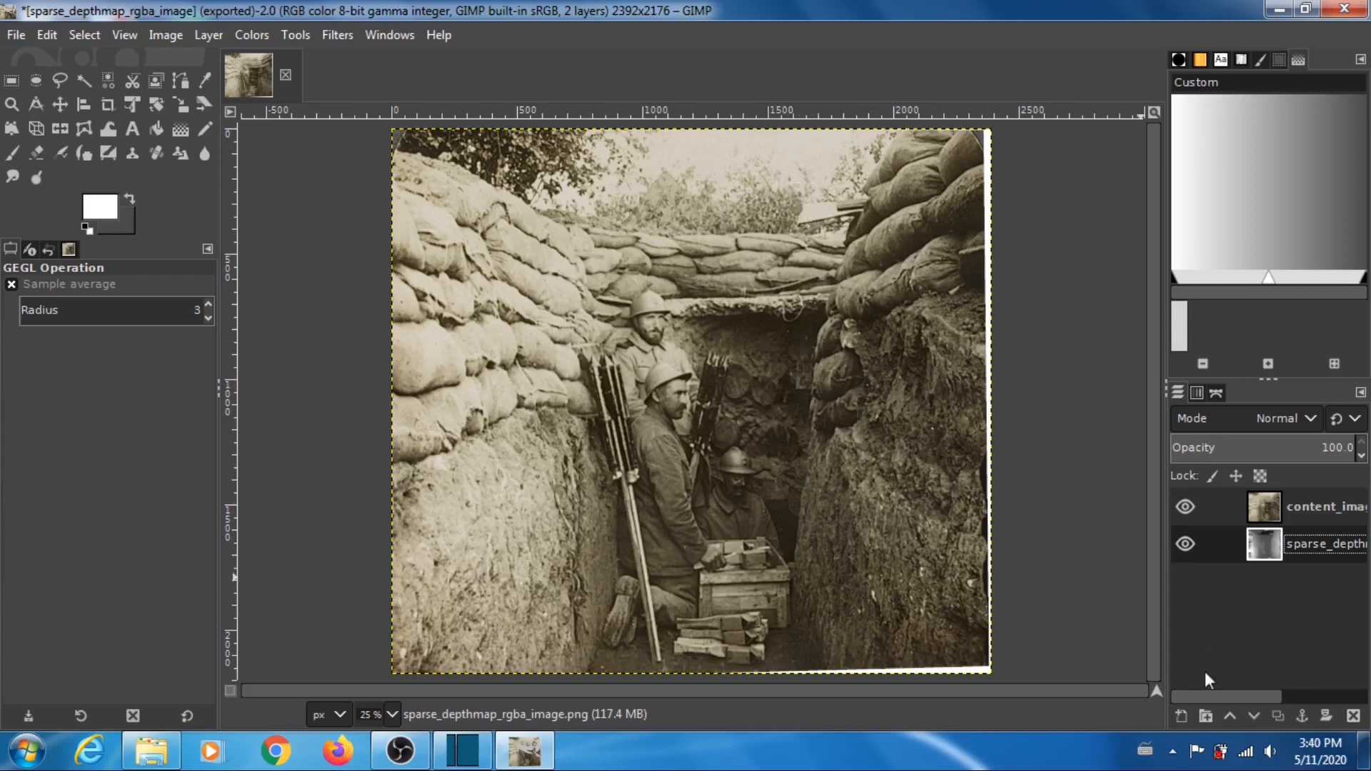
left_click(1183, 717)
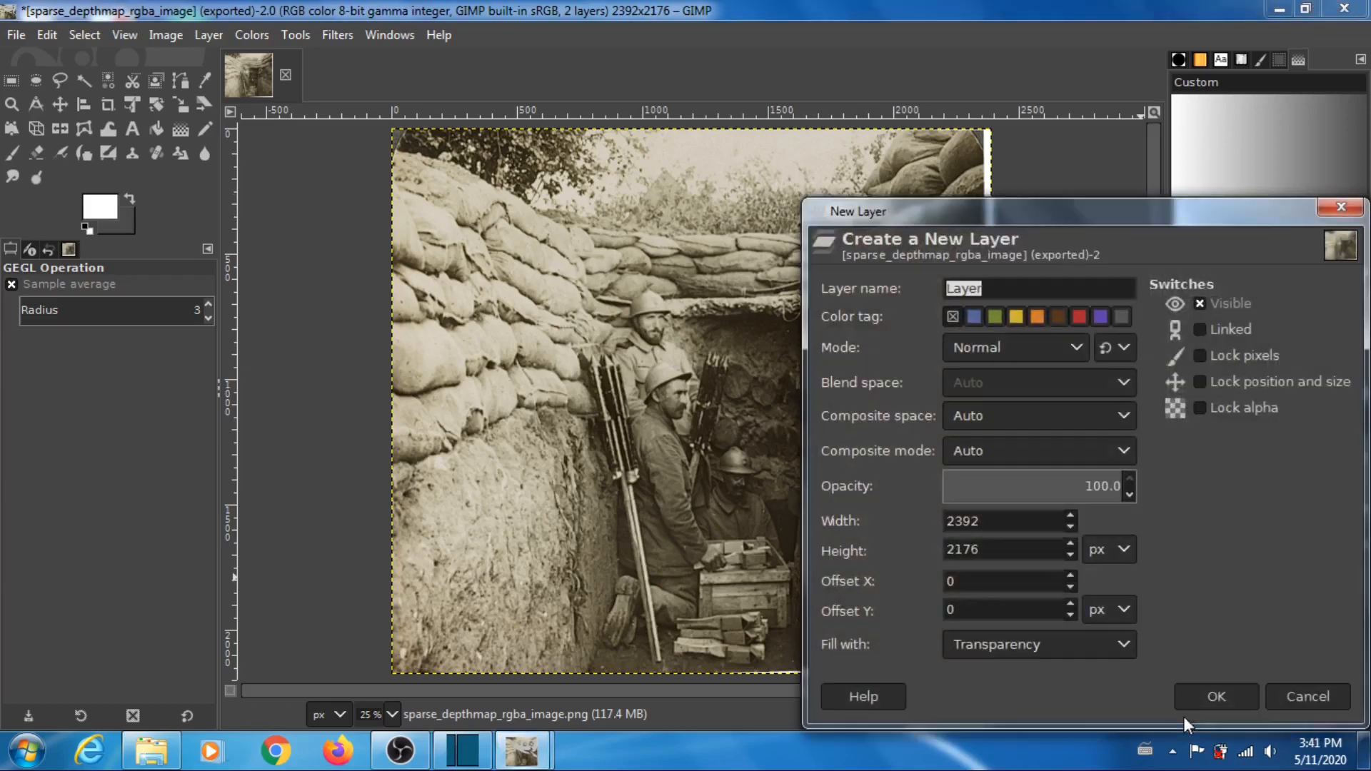
left_click(1217, 697)
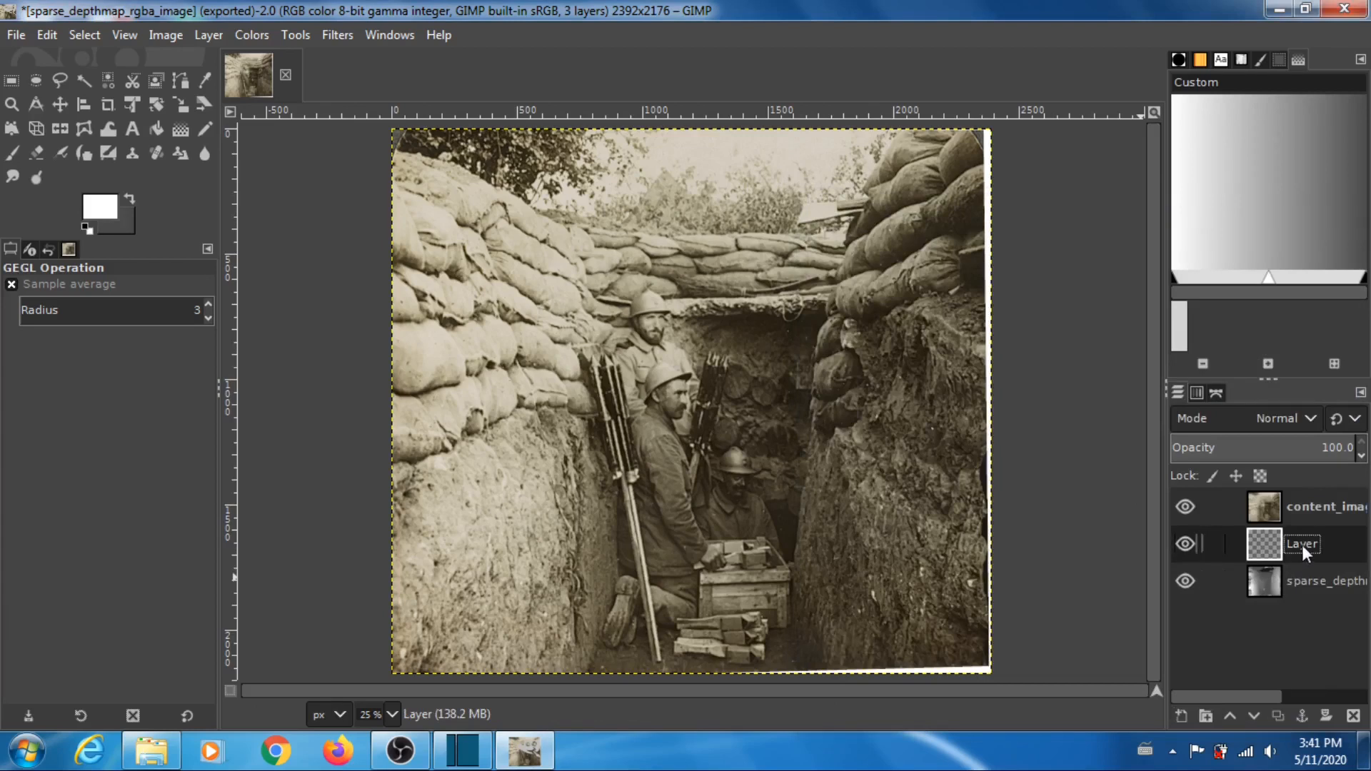
left_click_drag(1301, 545, 1298, 499)
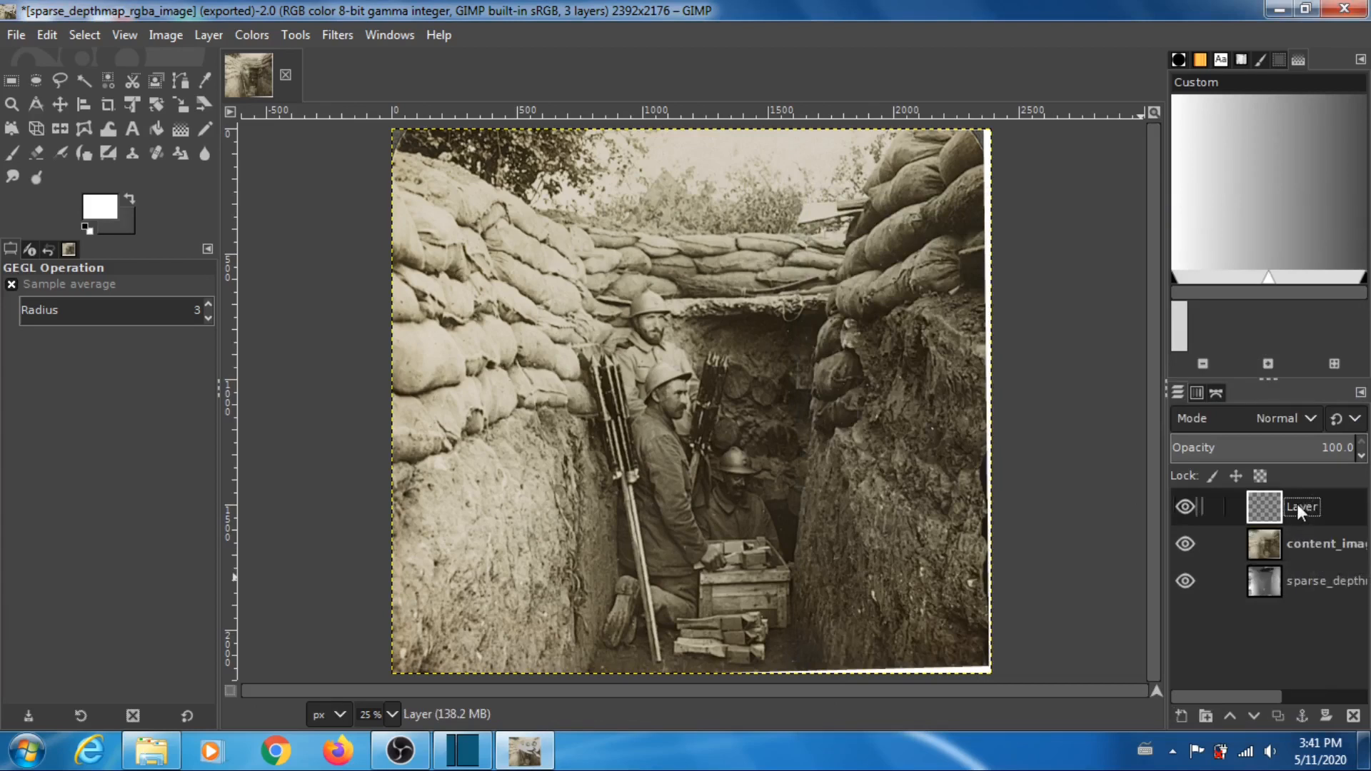
Step: Rename the new transparent layer as edge_rgba_image.png
double_click(1297, 504)
type("edge_rgba_im")
left_click_drag(1267, 695, 1314, 688)
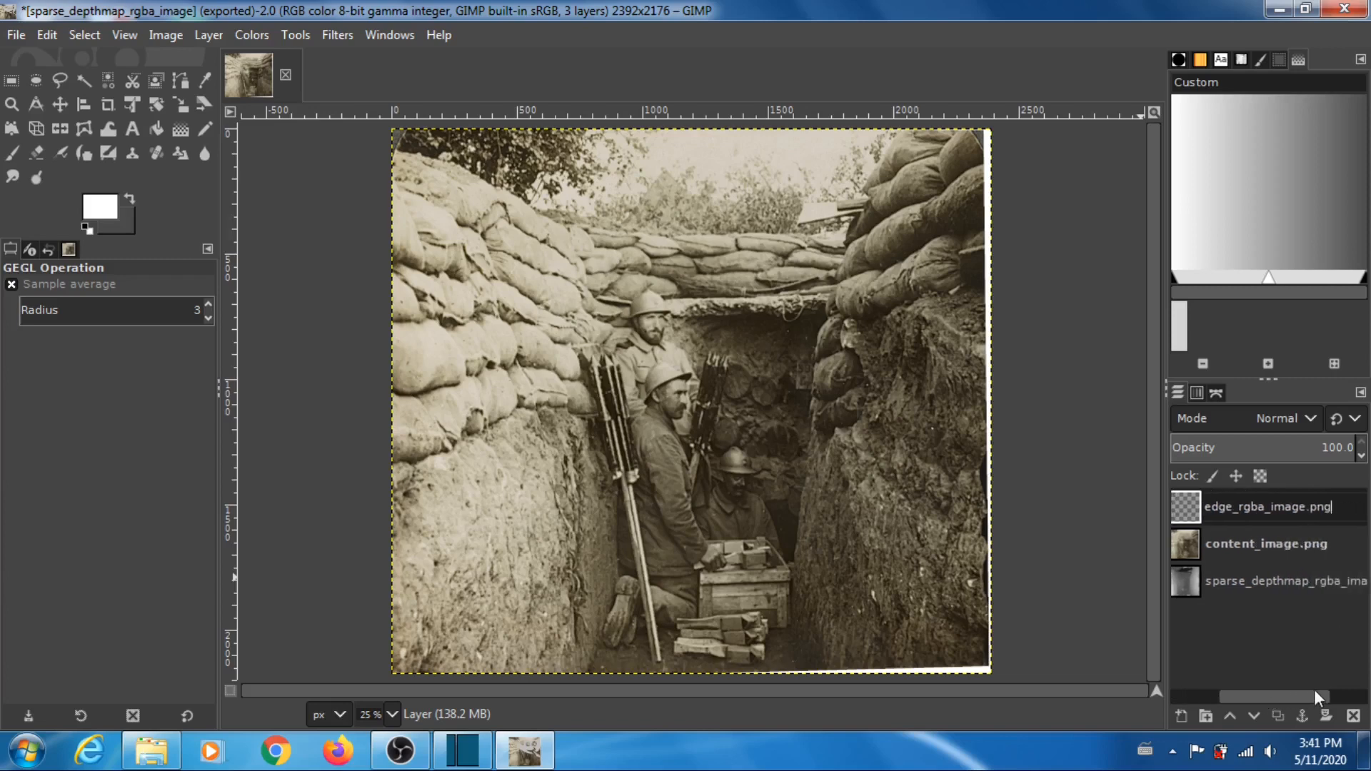
key("Return")
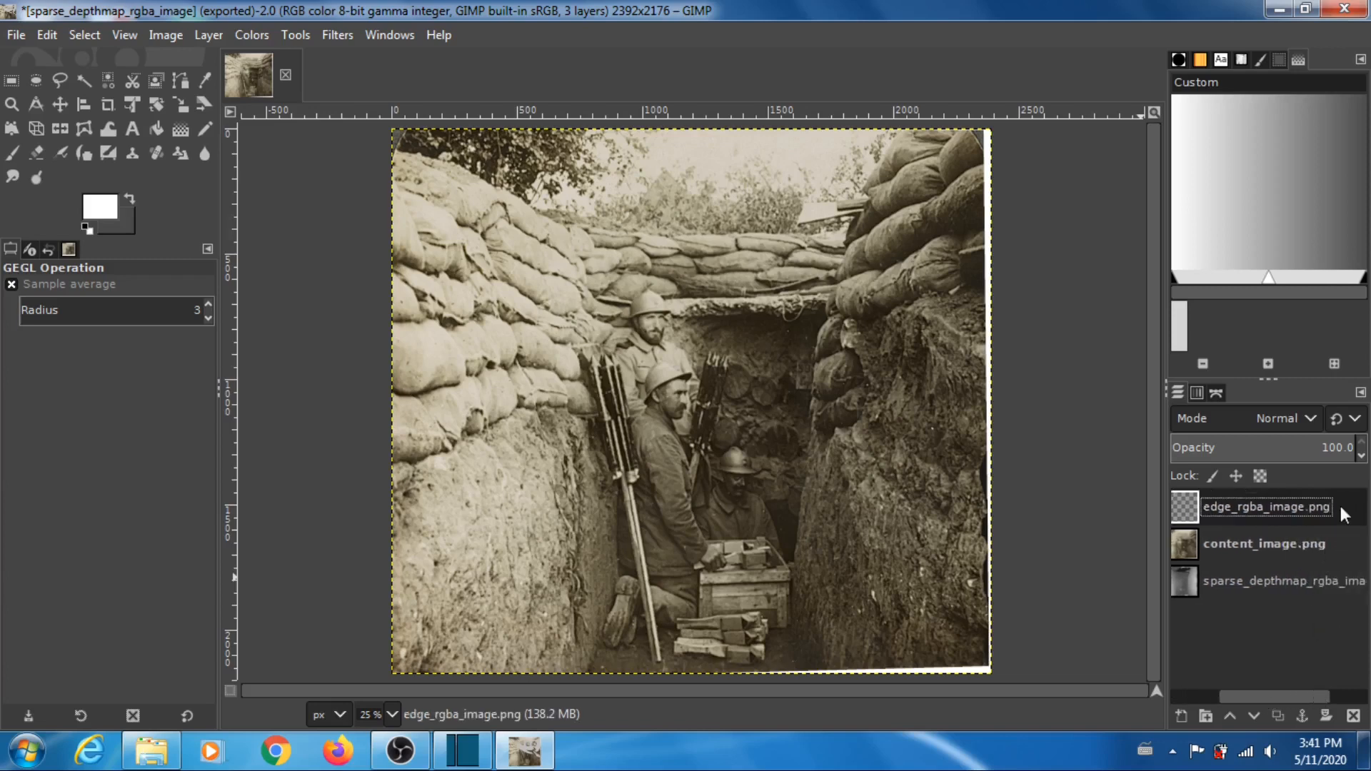
left_click_drag(1285, 695, 1257, 703)
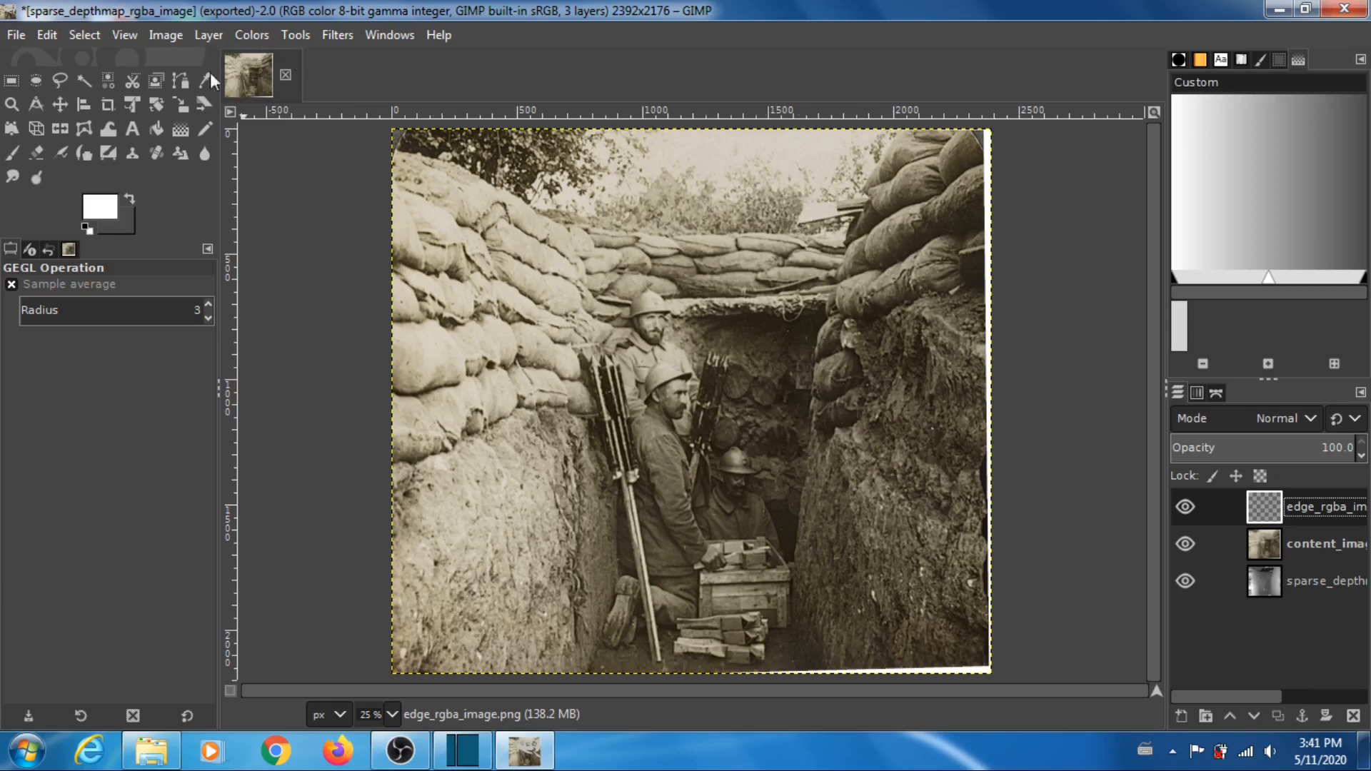
Step: Switch to the Pencil tool and reduce its brush size to 1 for tracing the plank beside the right sandbag wall
left_click(133, 35)
mouse_move(318, 110)
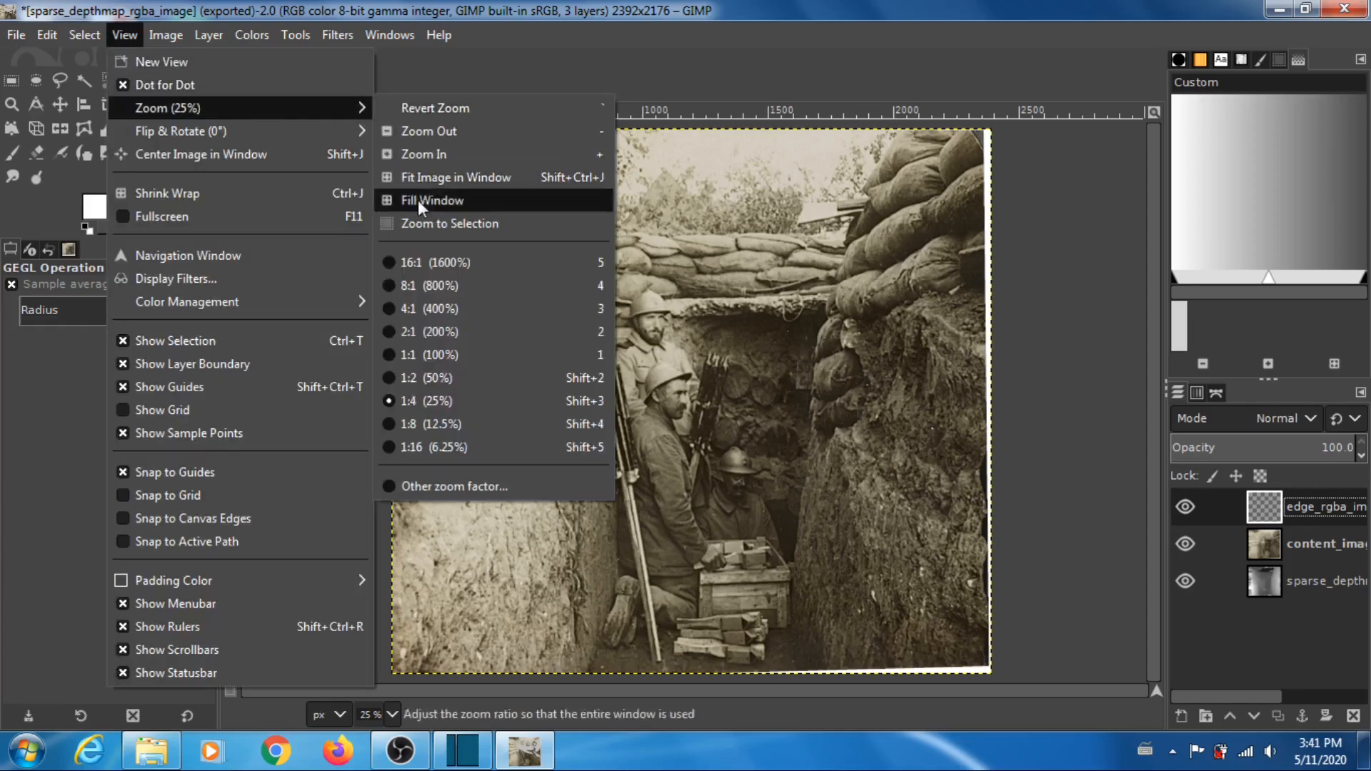
left_click(448, 371)
scroll(833, 375, "up", 5)
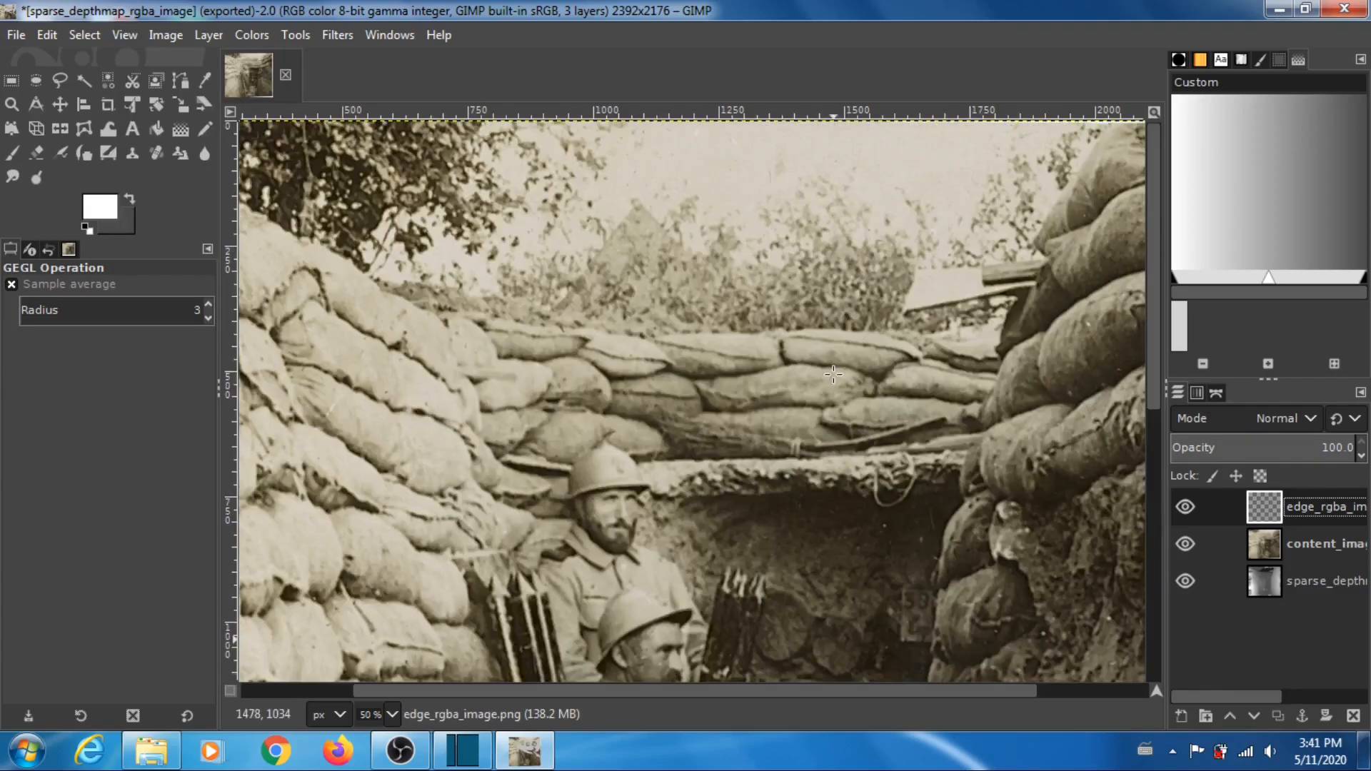
left_click(121, 36)
mouse_move(208, 108)
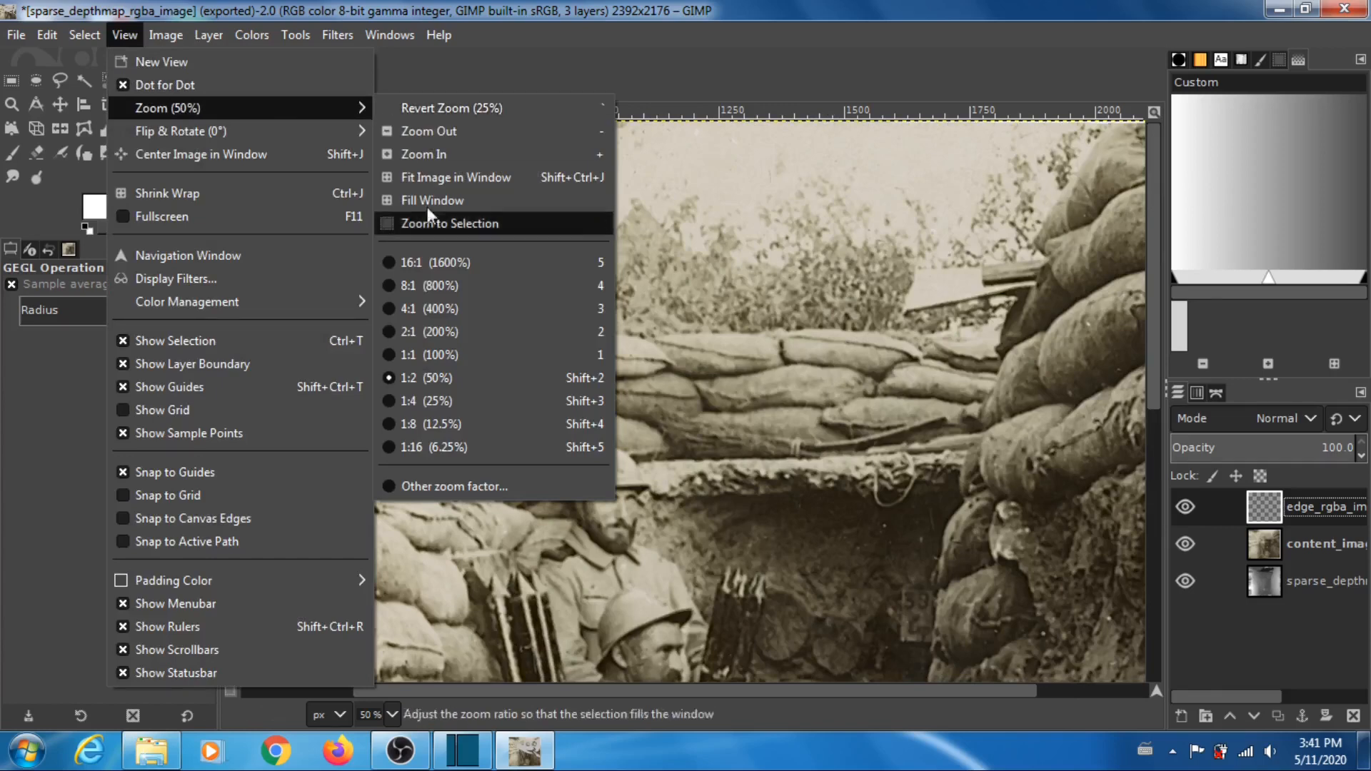
left_click(451, 353)
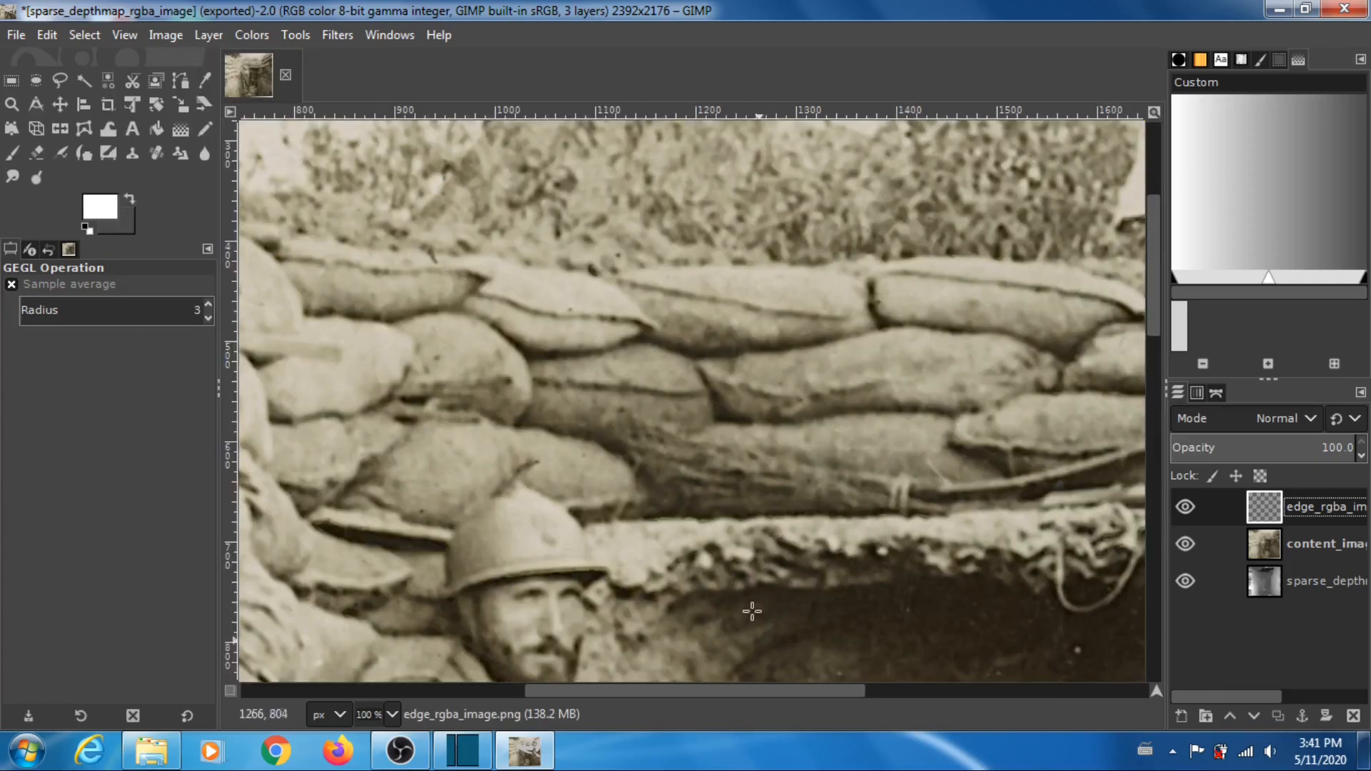
left_click_drag(774, 691, 921, 691)
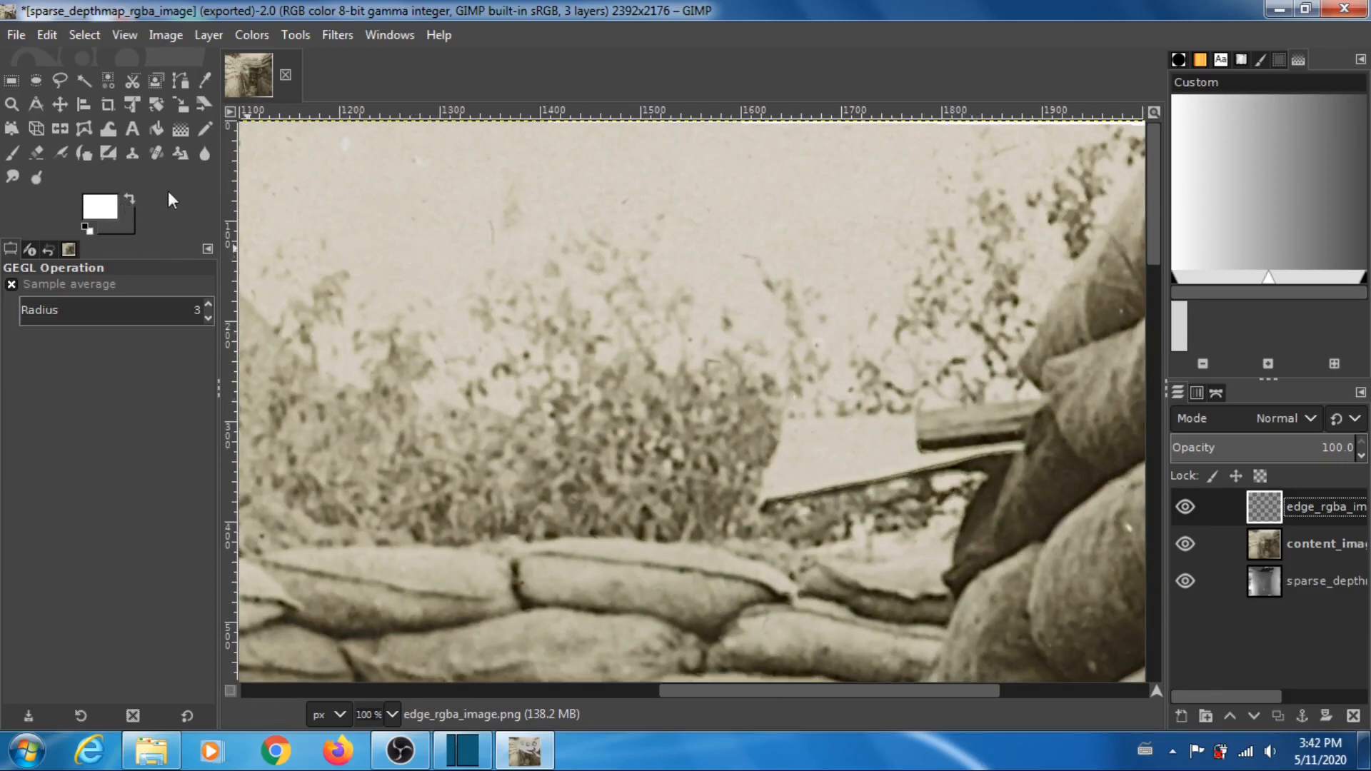
left_click(204, 127)
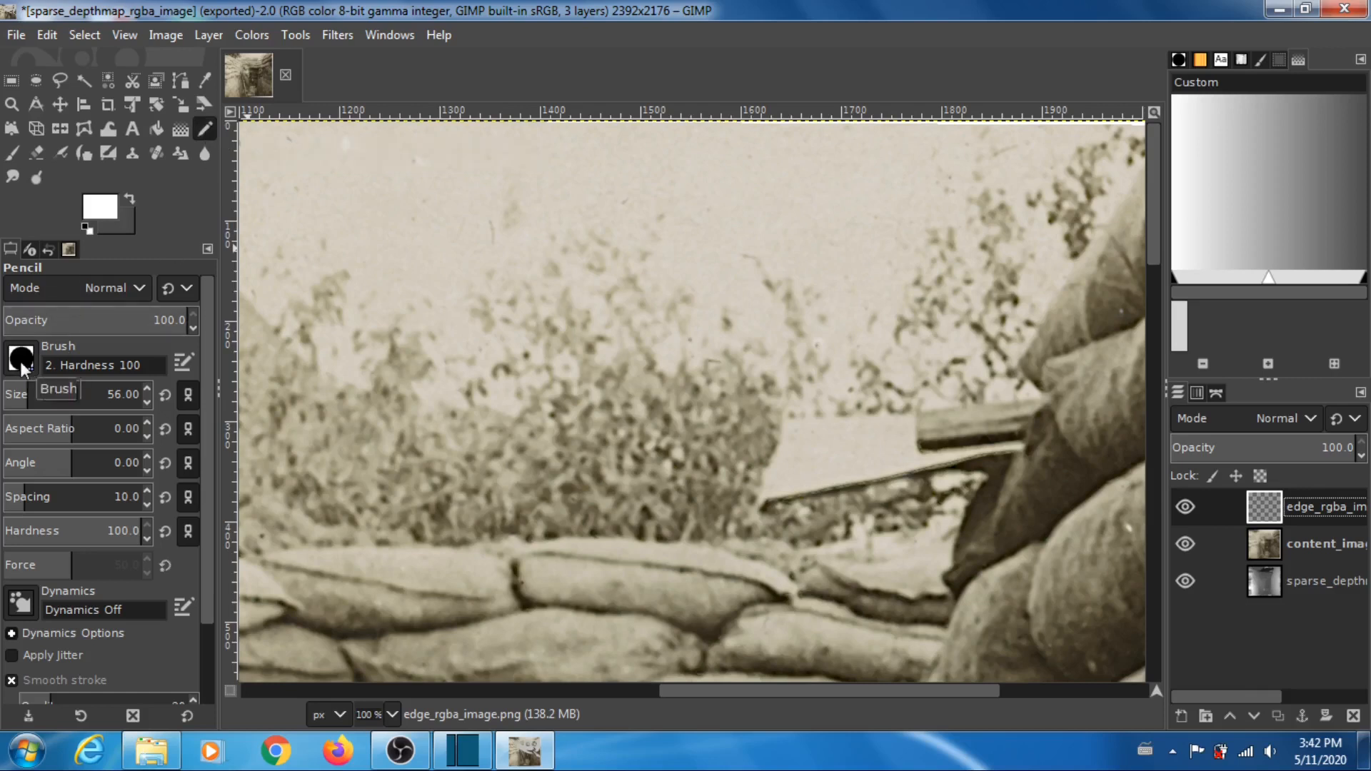
mouse_move(215, 424)
left_mouse_down()
mouse_move(208, 500)
mouse_move(212, 367)
left_mouse_up()
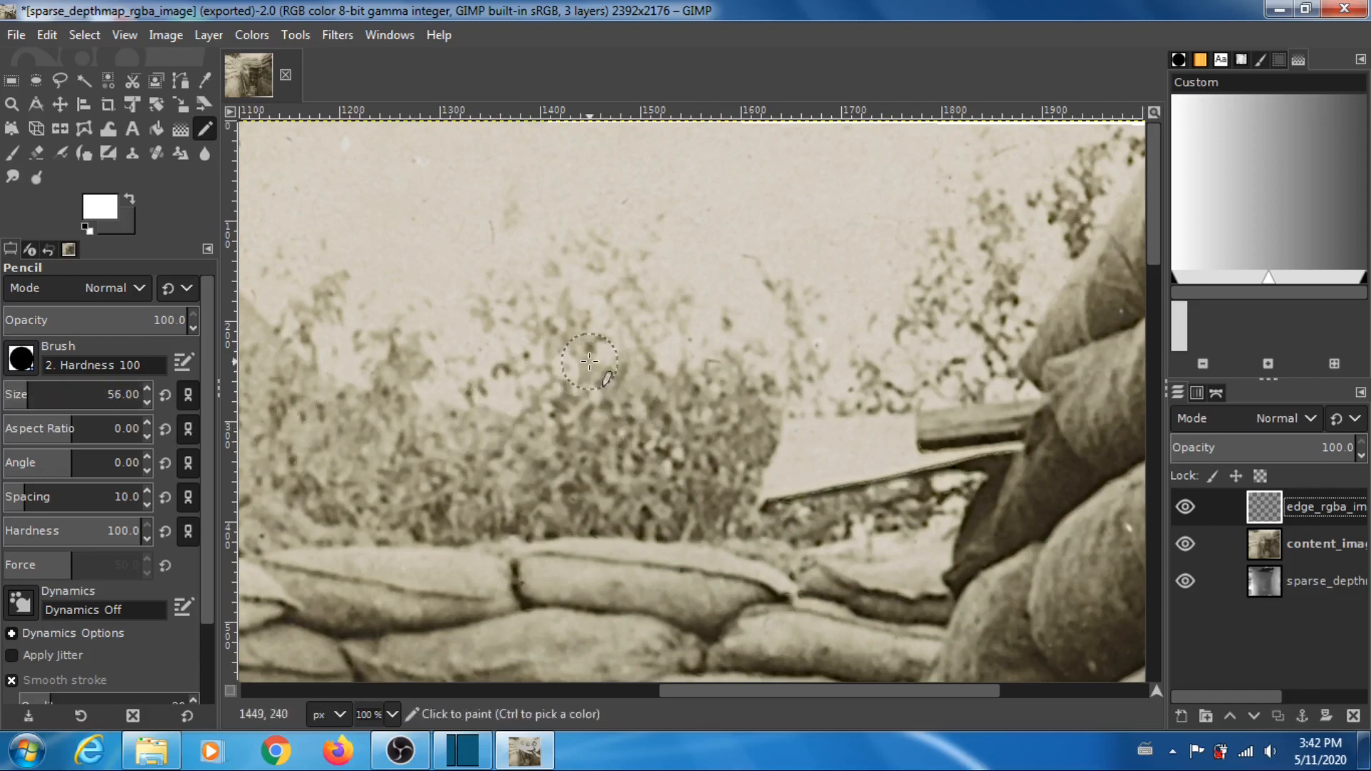
key("bracketleft")
key("bracketleft")
key("bracketleft")
key("bracketleft")
key("bracketleft")
key("bracketleft")
key("bracketleft")
key("bracketleft")
key("bracketleft")
key("bracketleft")
key("bracketleft")
key("bracketleft")
key("bracketleft")
key("bracketleft")
key("bracketleft")
key("bracketleft")
key("bracketleft")
key("bracketleft")
key("bracketleft")
key("bracketleft")
key("bracketleft")
key("bracketleft")
key("bracketleft")
key("bracketleft")
key("bracketleft")
key("bracketleft")
key("bracketleft")
key("bracketleft")
key("bracketleft")
key("bracketleft")
key("bracketleft")
key("bracketleft")
key("bracketleft")
key("bracketleft")
key("bracketleft")
key("bracketleft")
key("bracketleft")
key("bracketleft")
key("bracketleft")
key("bracketleft")
left_click(1004, 403)
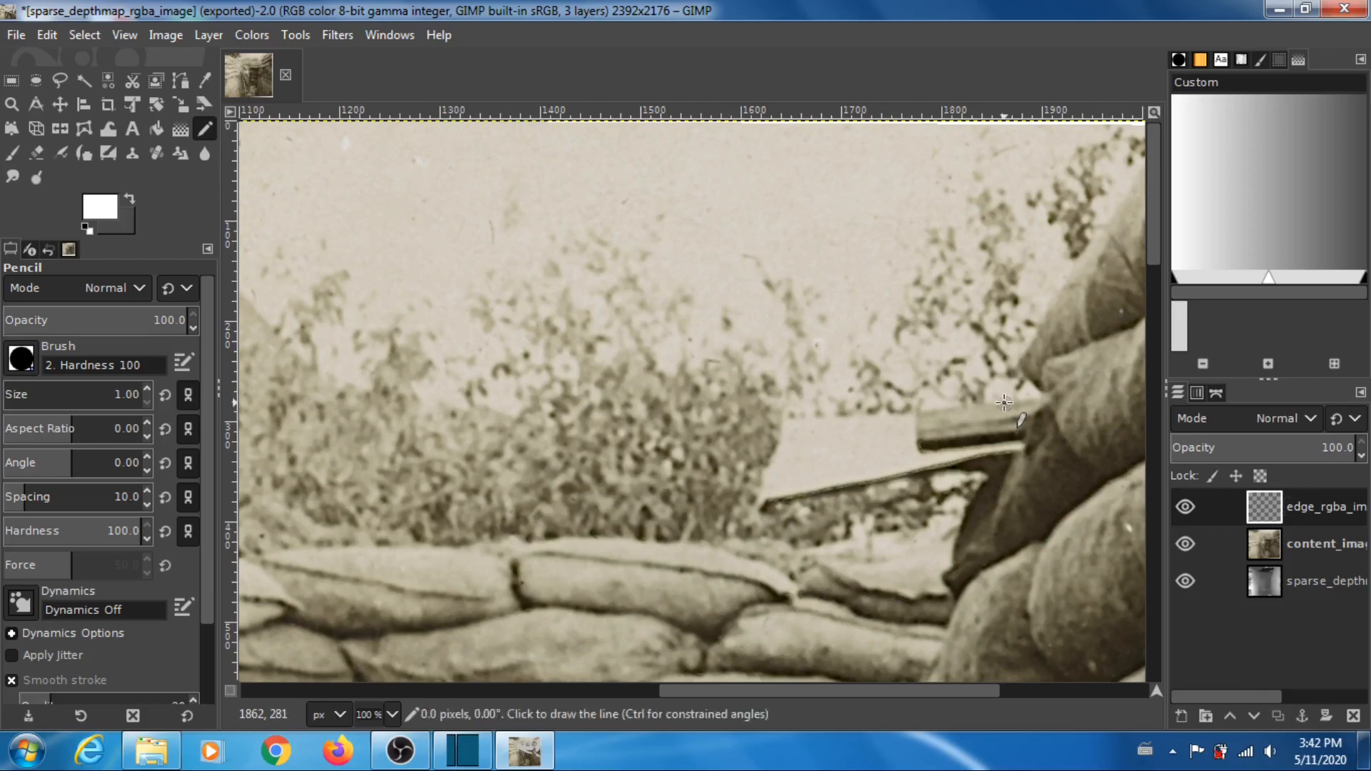
left_click(929, 412, "shift")
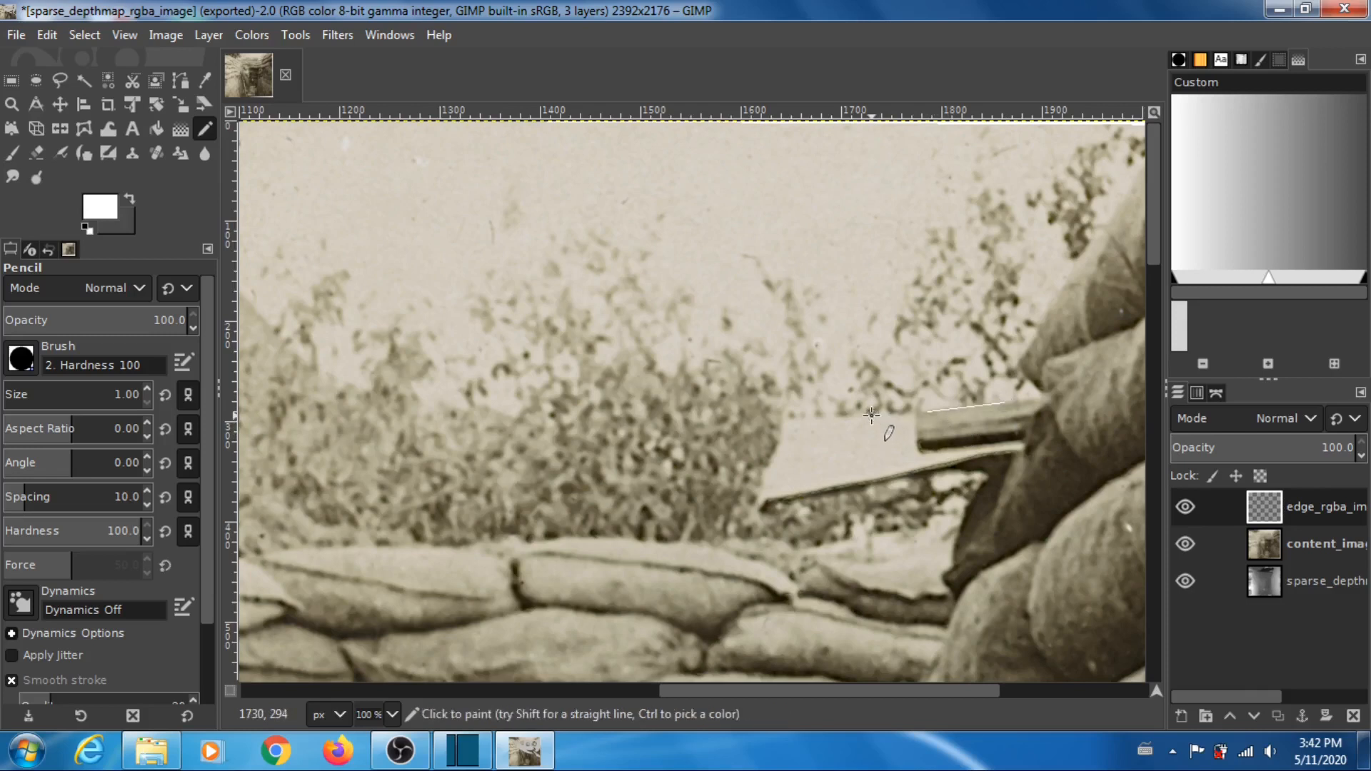
key("ctrl+z")
Step: Change the foreground color to pure red (ff0000)
left_click(102, 208)
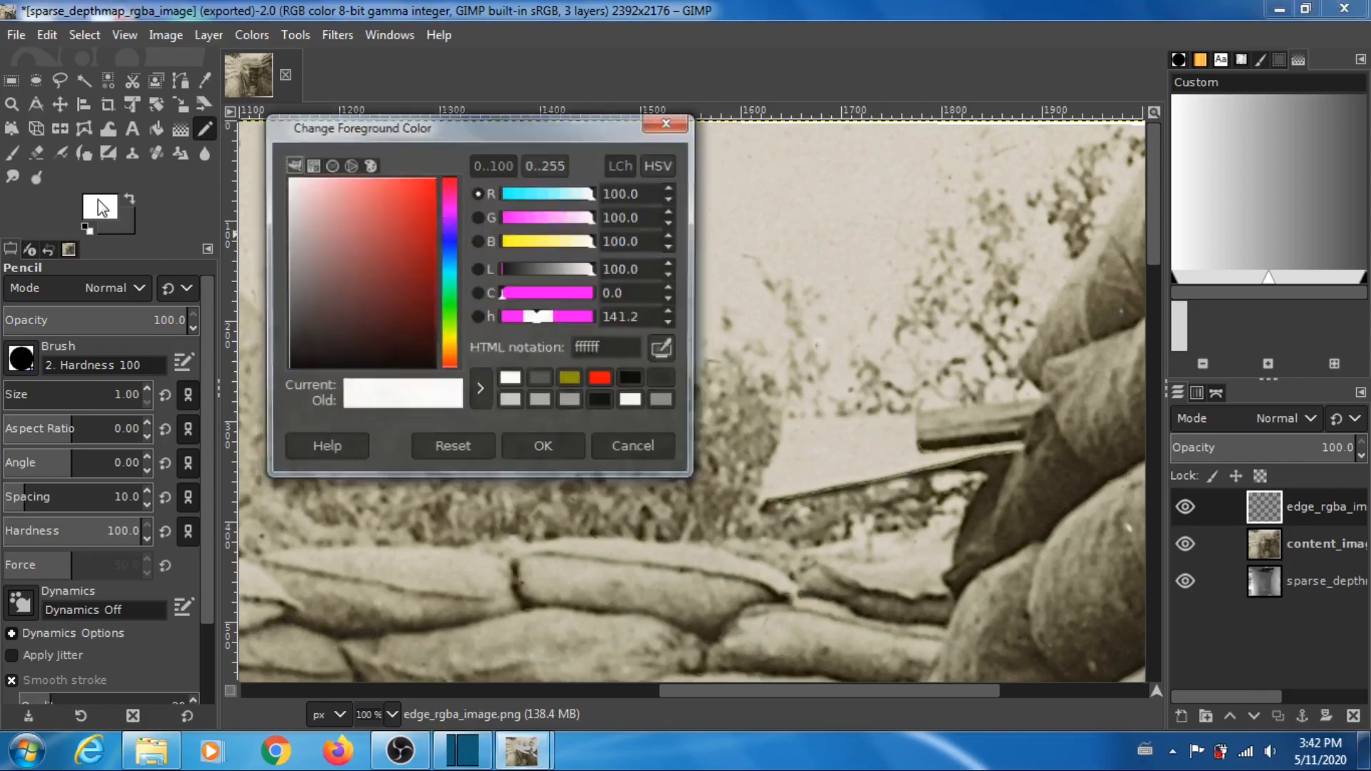
left_click_drag(336, 264, 448, 157)
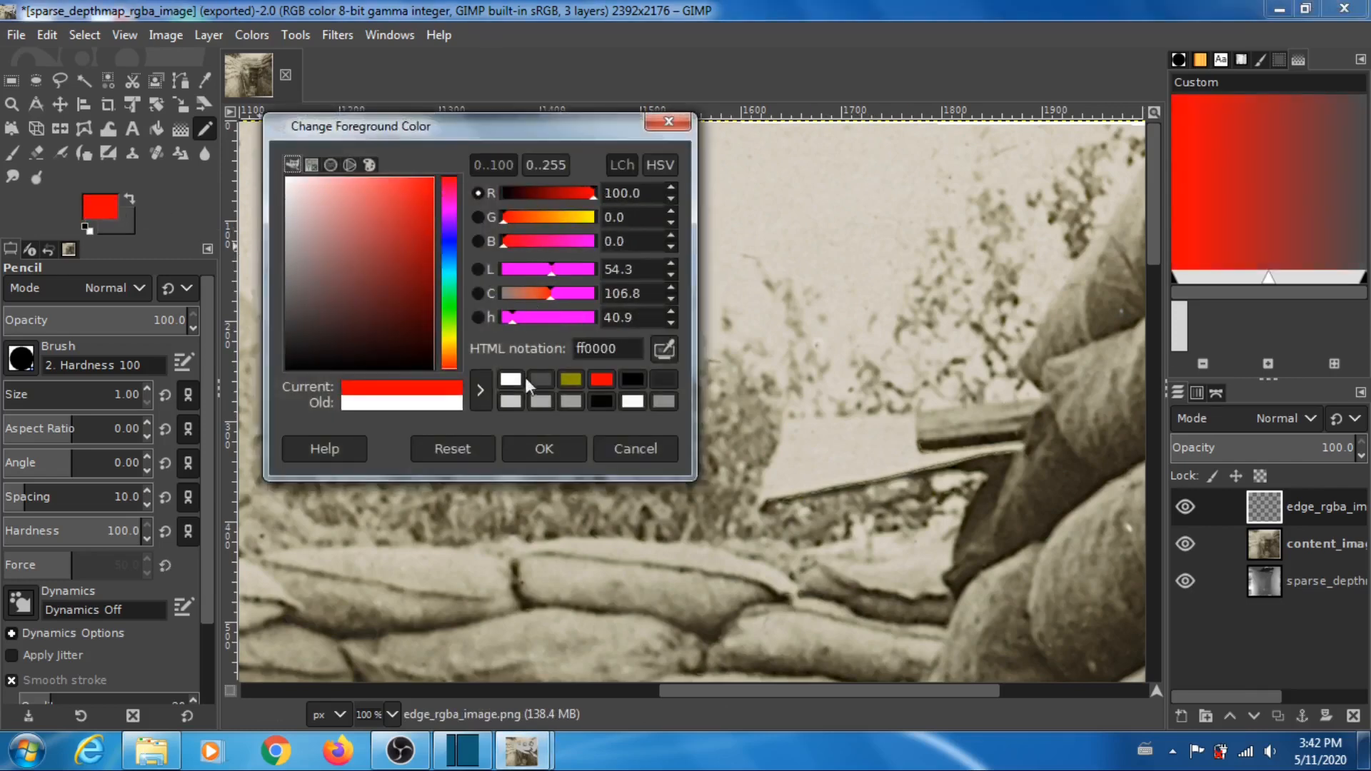
left_click(542, 449)
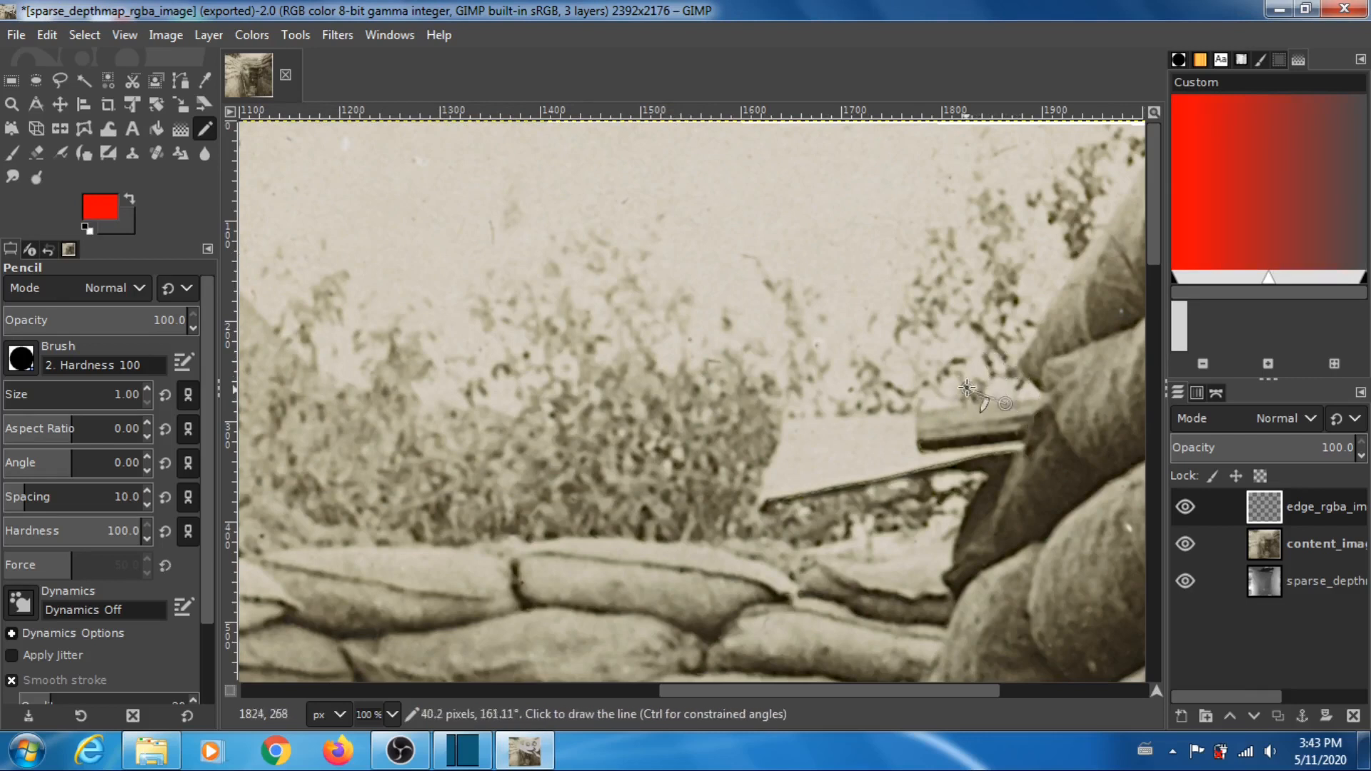
Step: Trace the upper, outer and lower edges of the plank jutting from the right sandbag wall with connected straight red lines
left_click(888, 414)
left_click(825, 420)
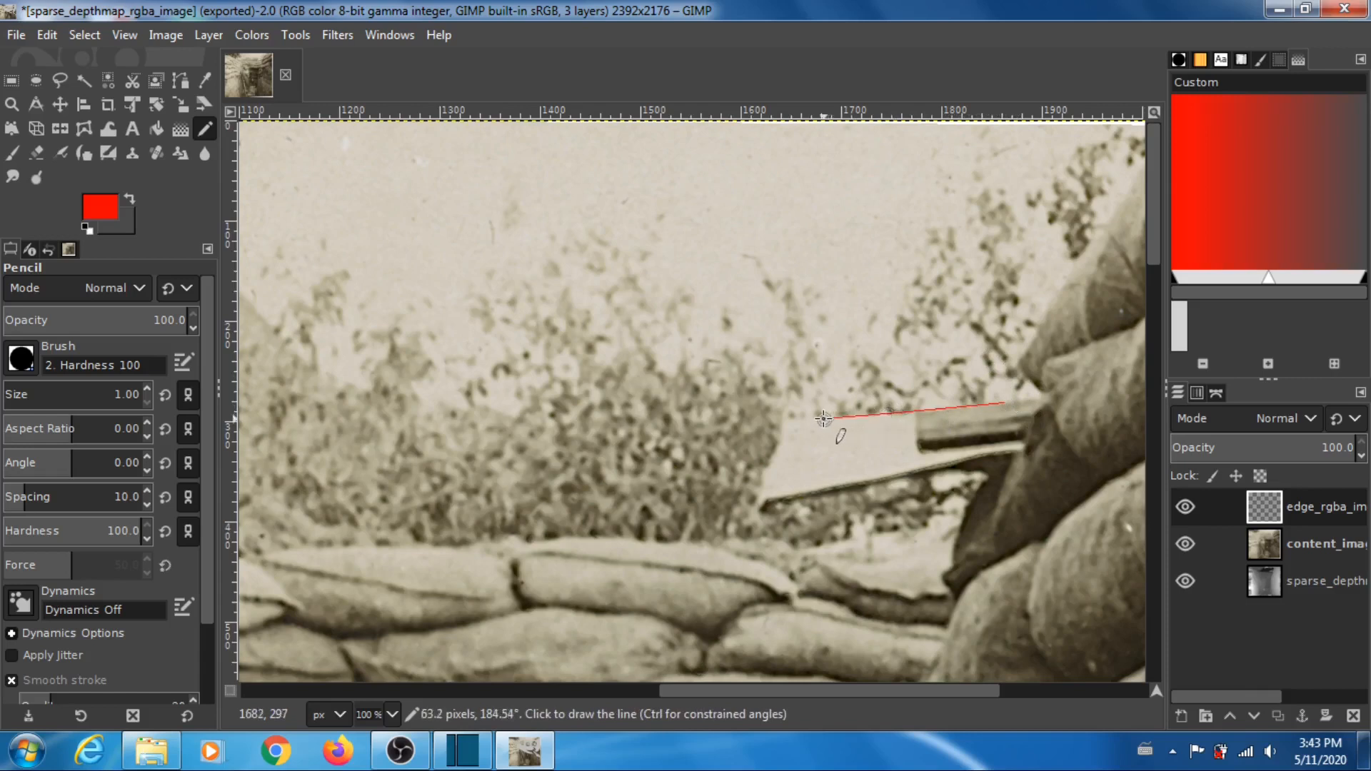
left_click(784, 420)
left_click(769, 469)
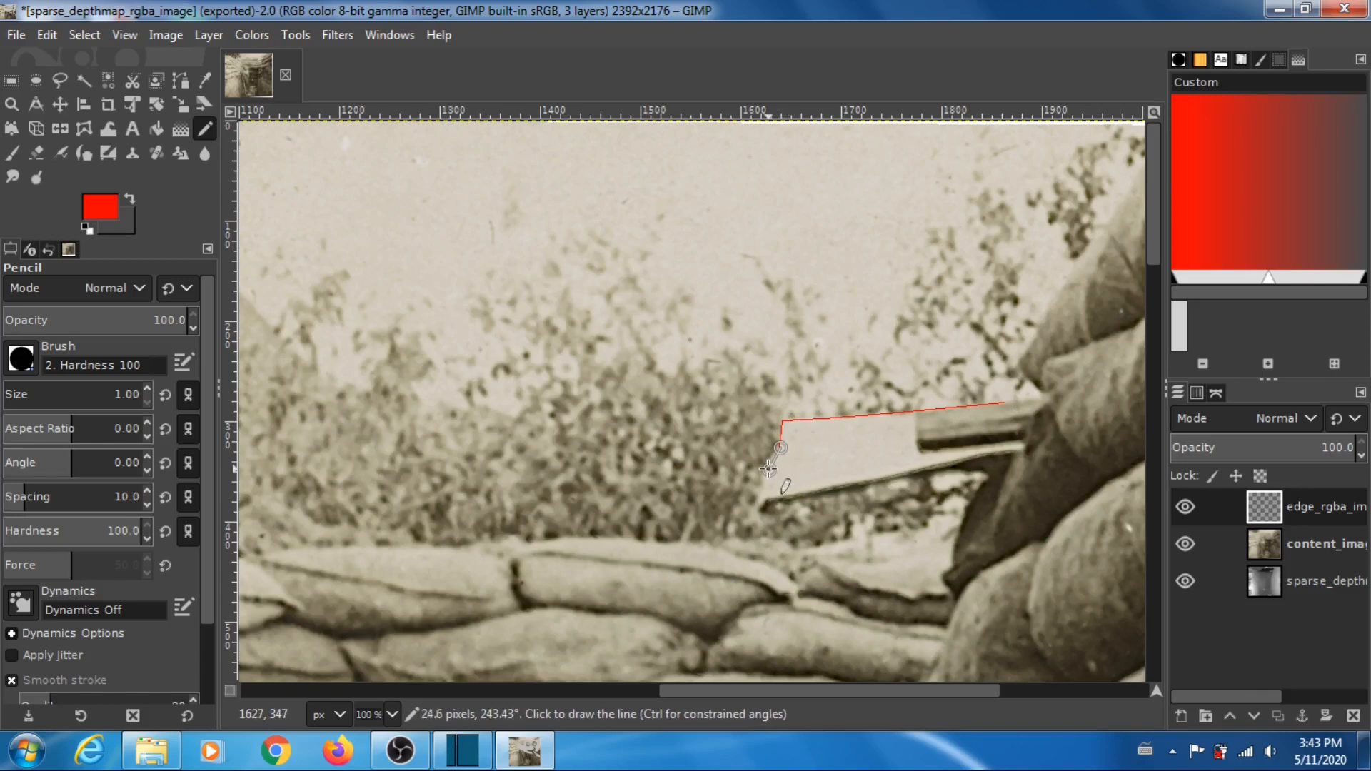
left_click(765, 480)
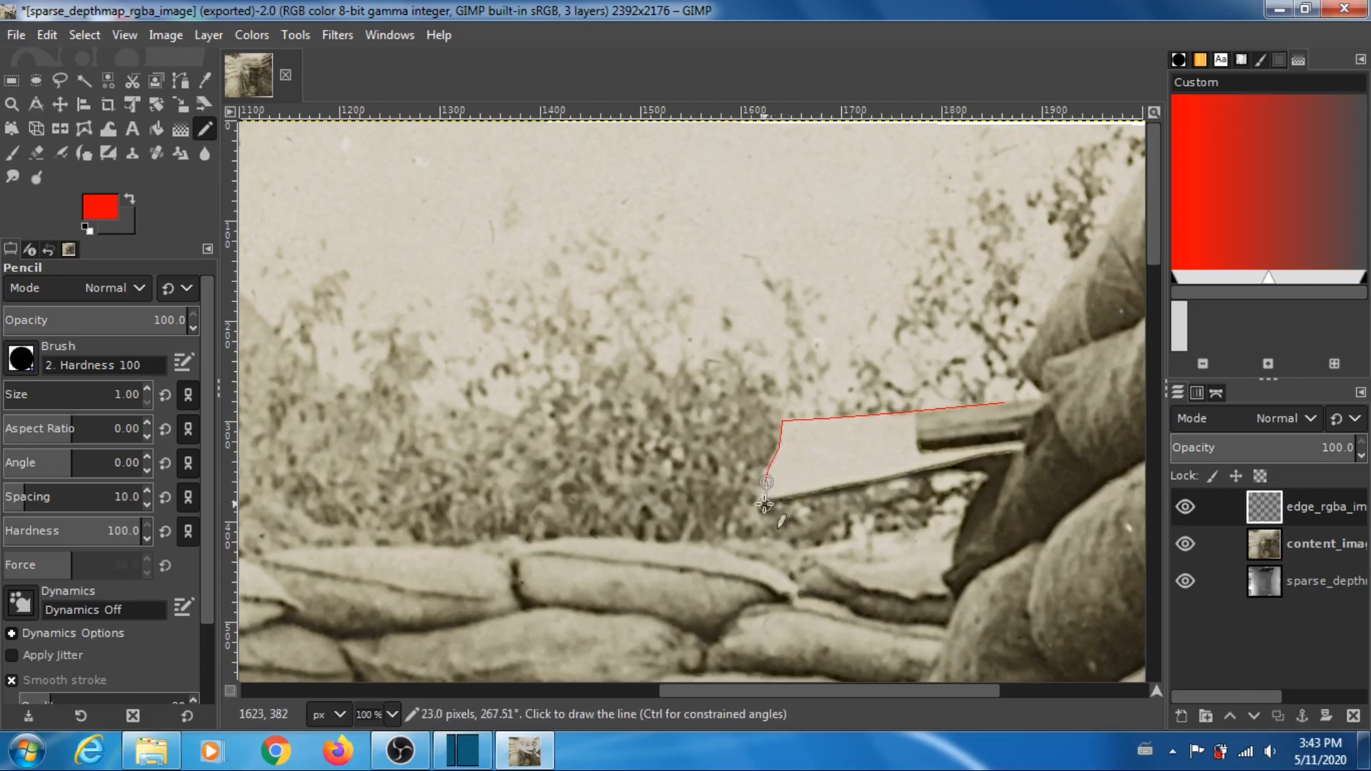
left_click(760, 507)
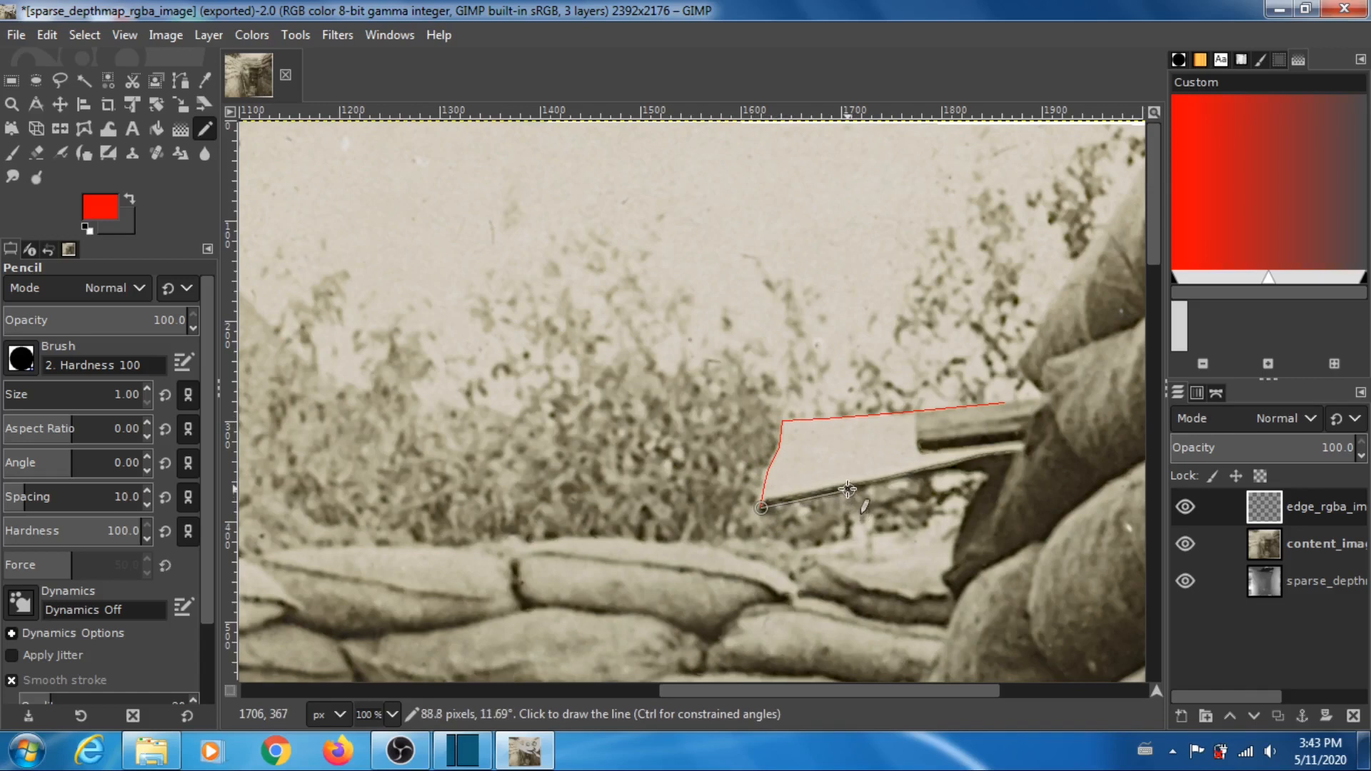
left_click(939, 472)
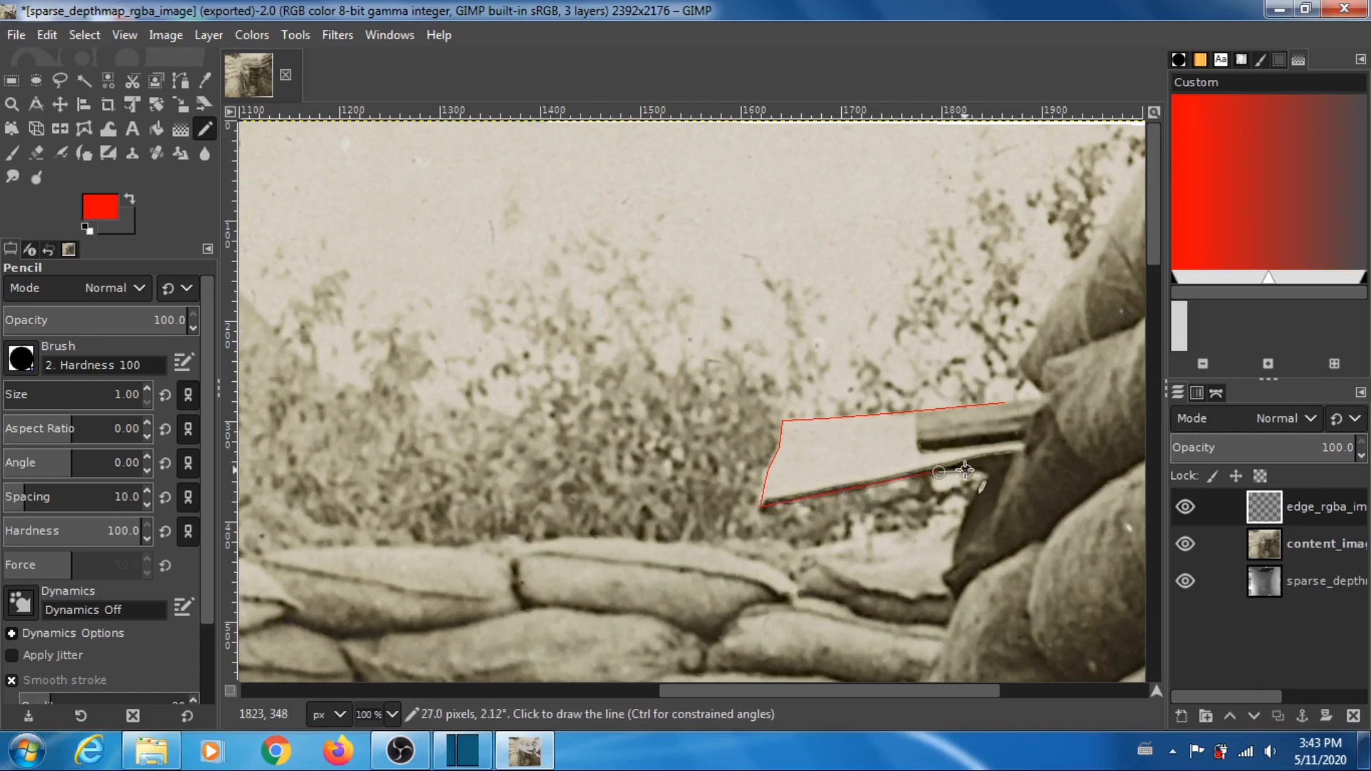
left_click(965, 470, "shift")
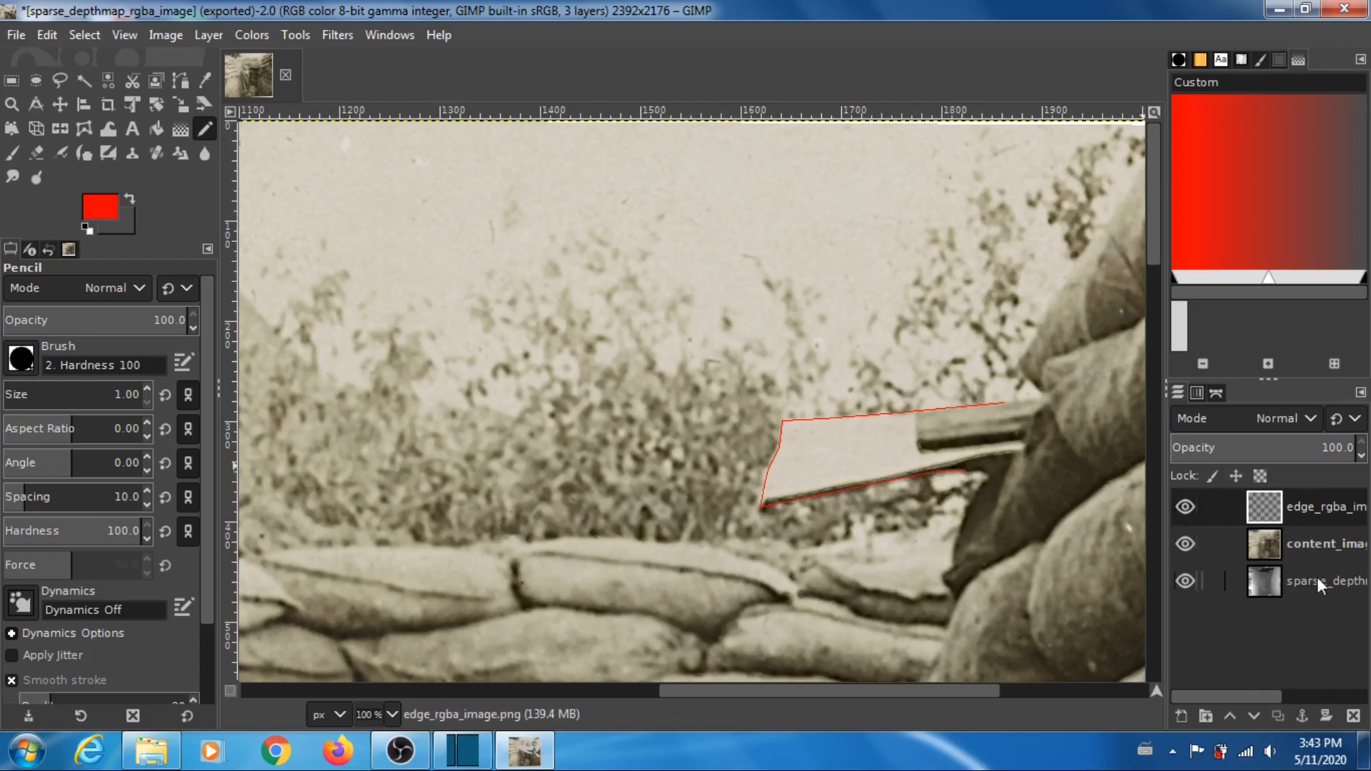
Step: Hide the content image layer and compare the red edge lines with the sparse depth map beneath them
left_click(1185, 507)
left_click(1186, 543)
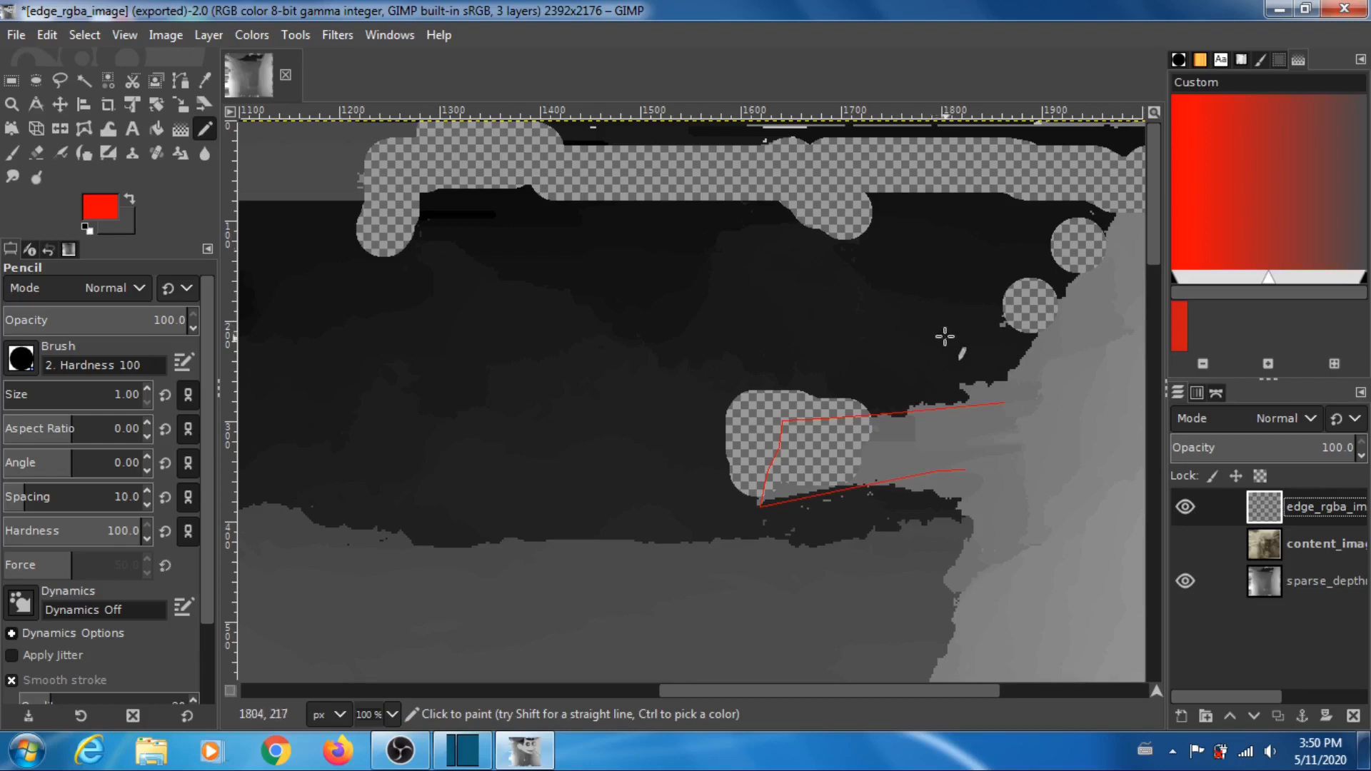
left_click(1006, 403, "shift")
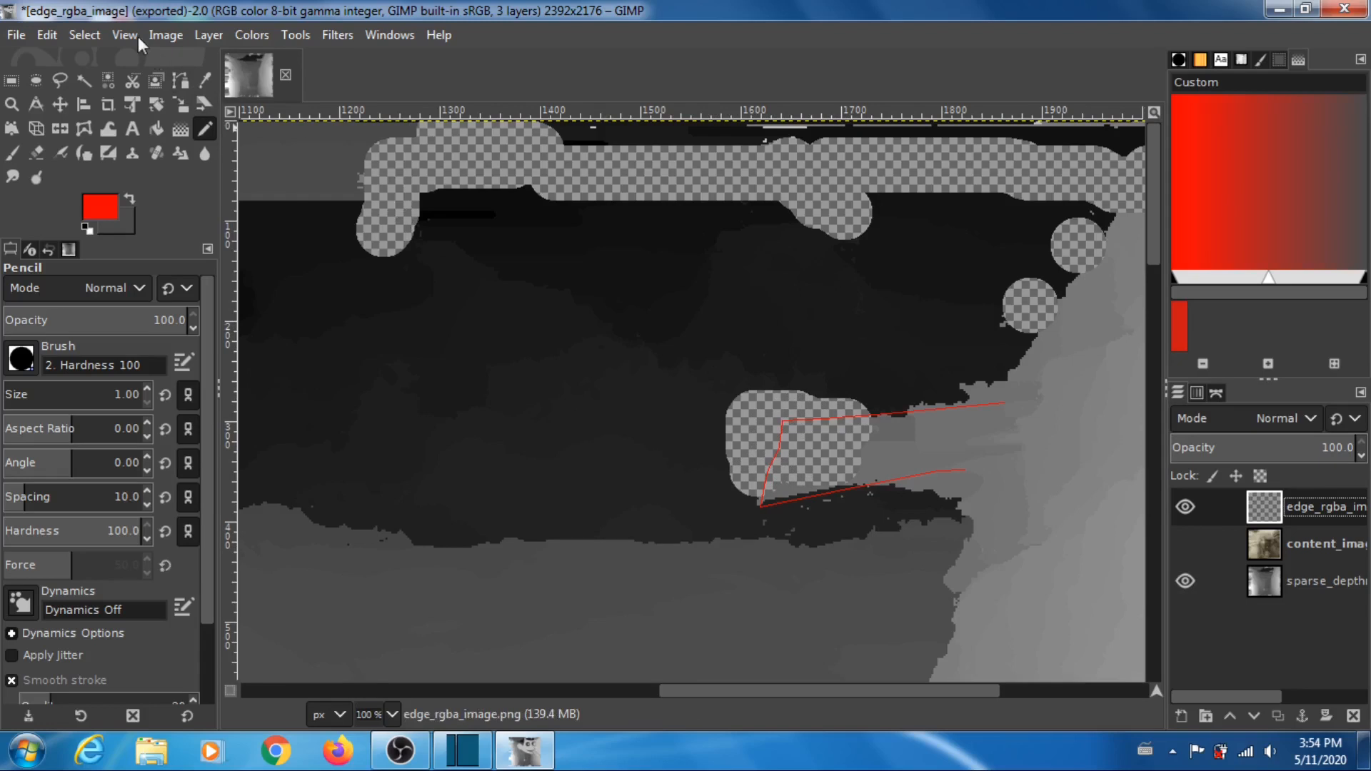
Step: Inspect the red edge lines over the sparse depth map at 400% magnification and return the view to 100%
left_click(125, 35)
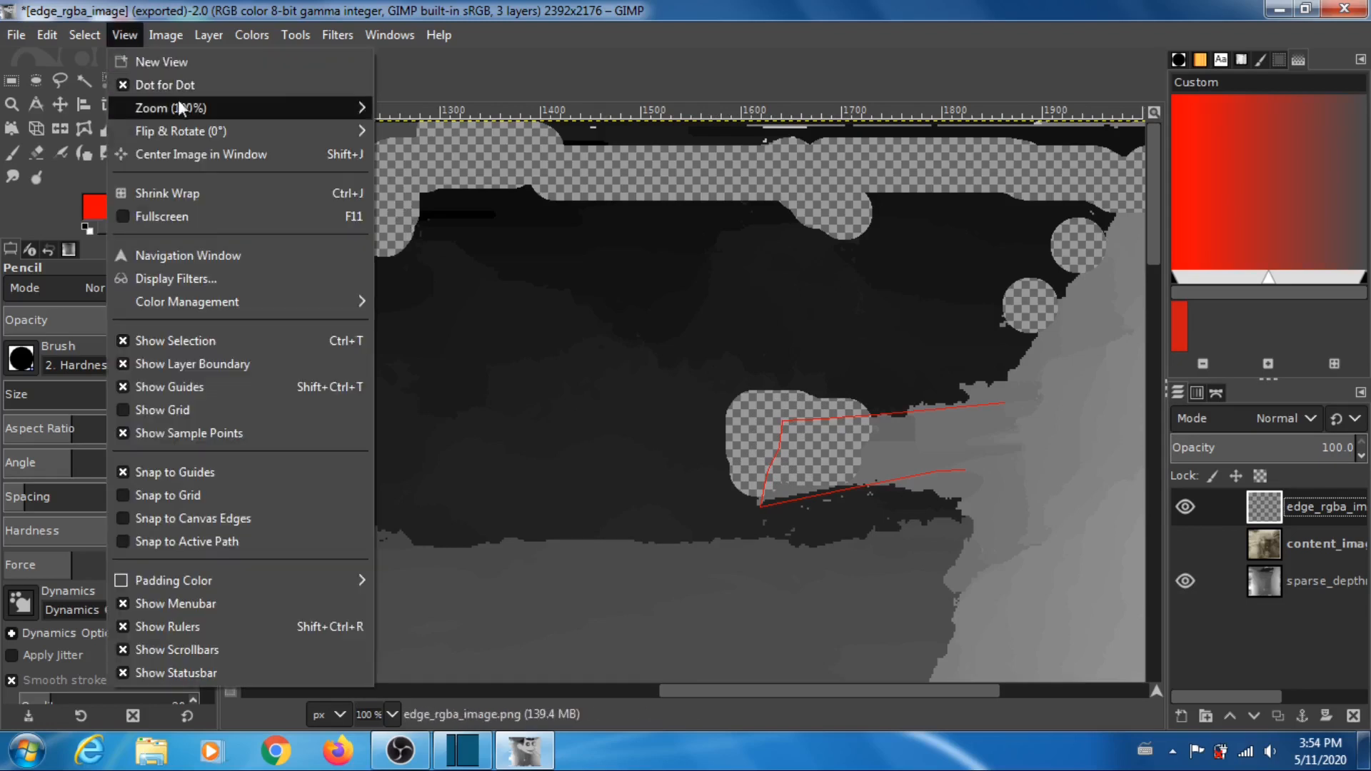
mouse_move(364, 107)
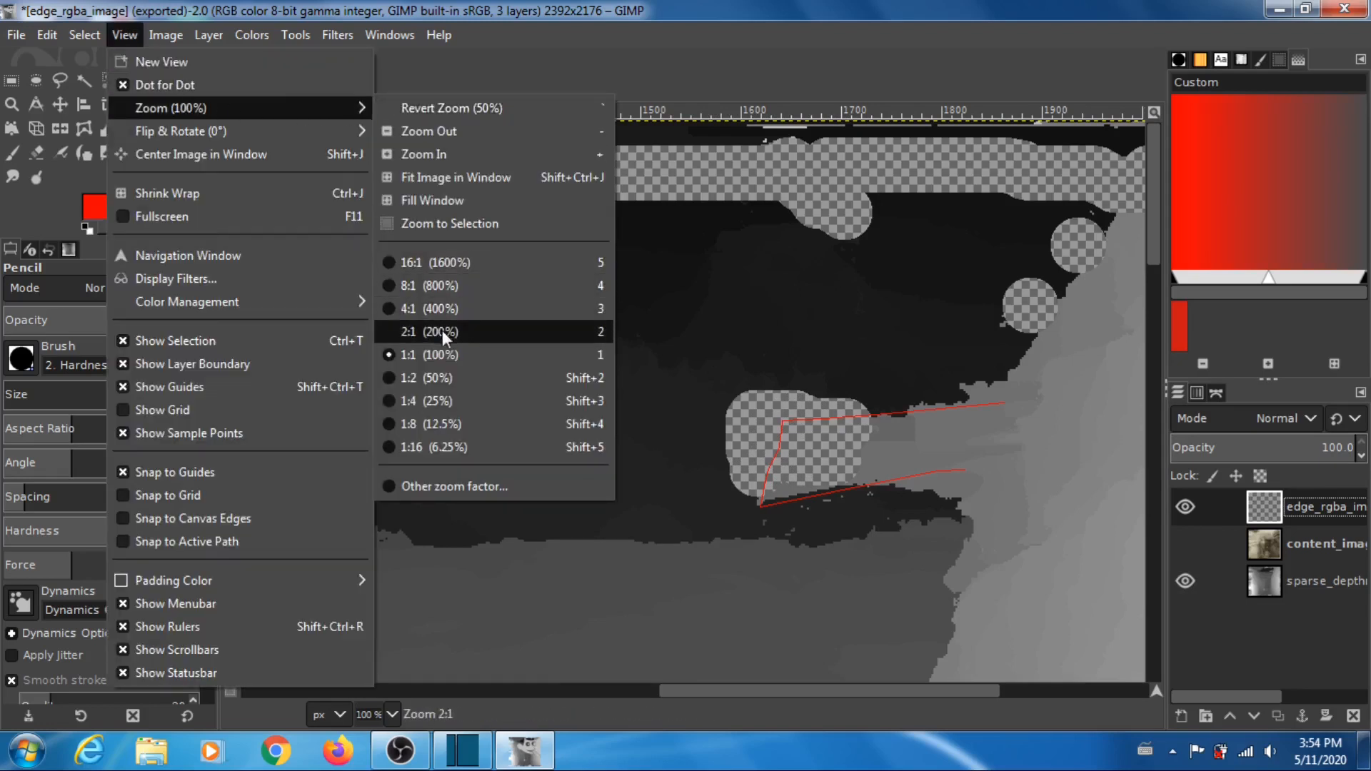
left_click(439, 308)
left_click_drag(838, 688, 897, 703)
scroll(779, 405, "down", 3)
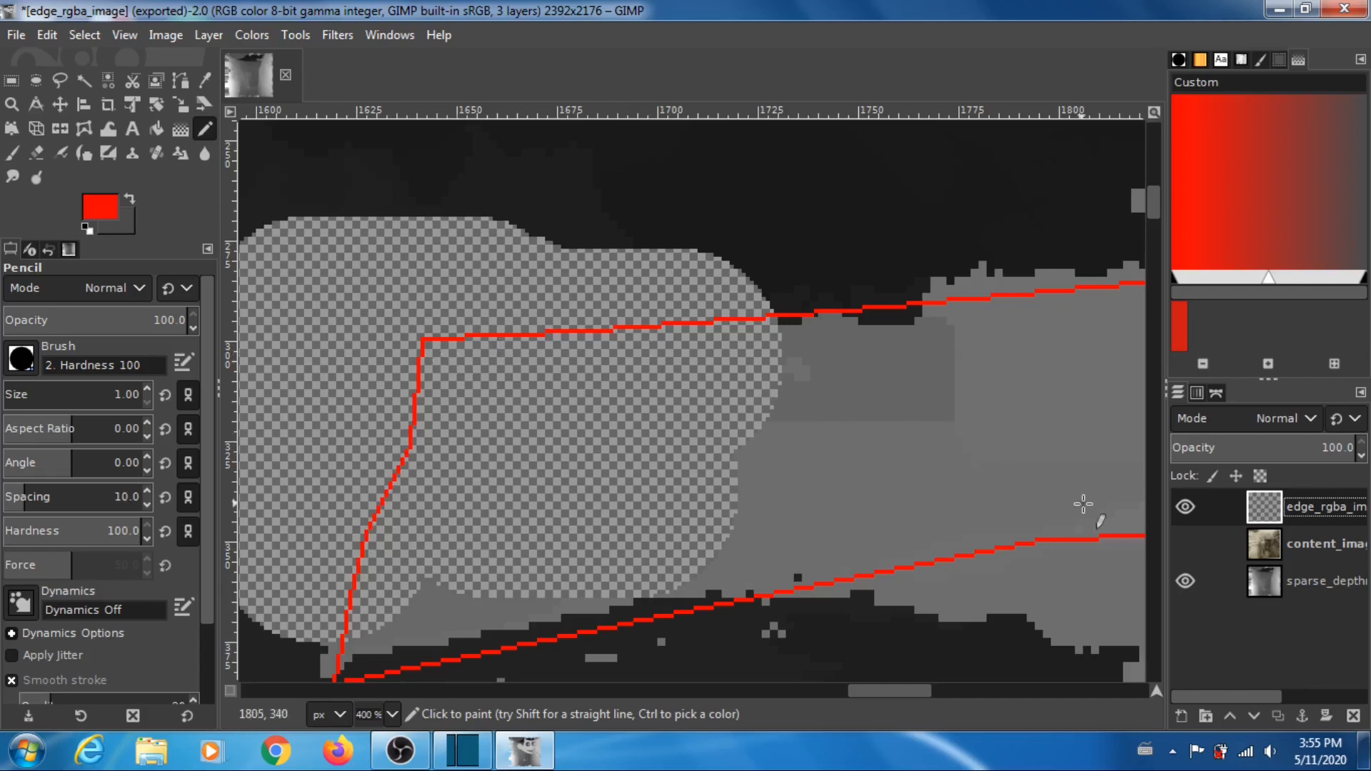
left_click(131, 33)
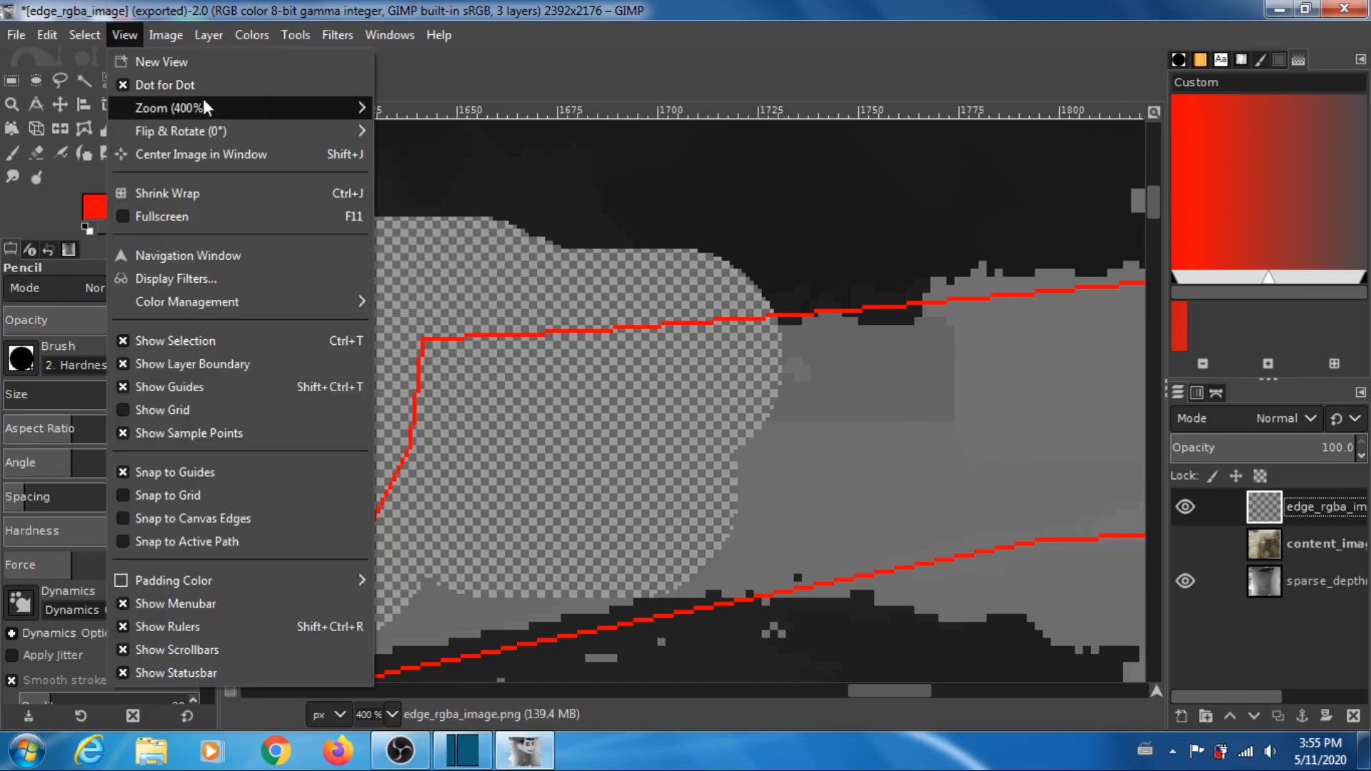
mouse_move(221, 106)
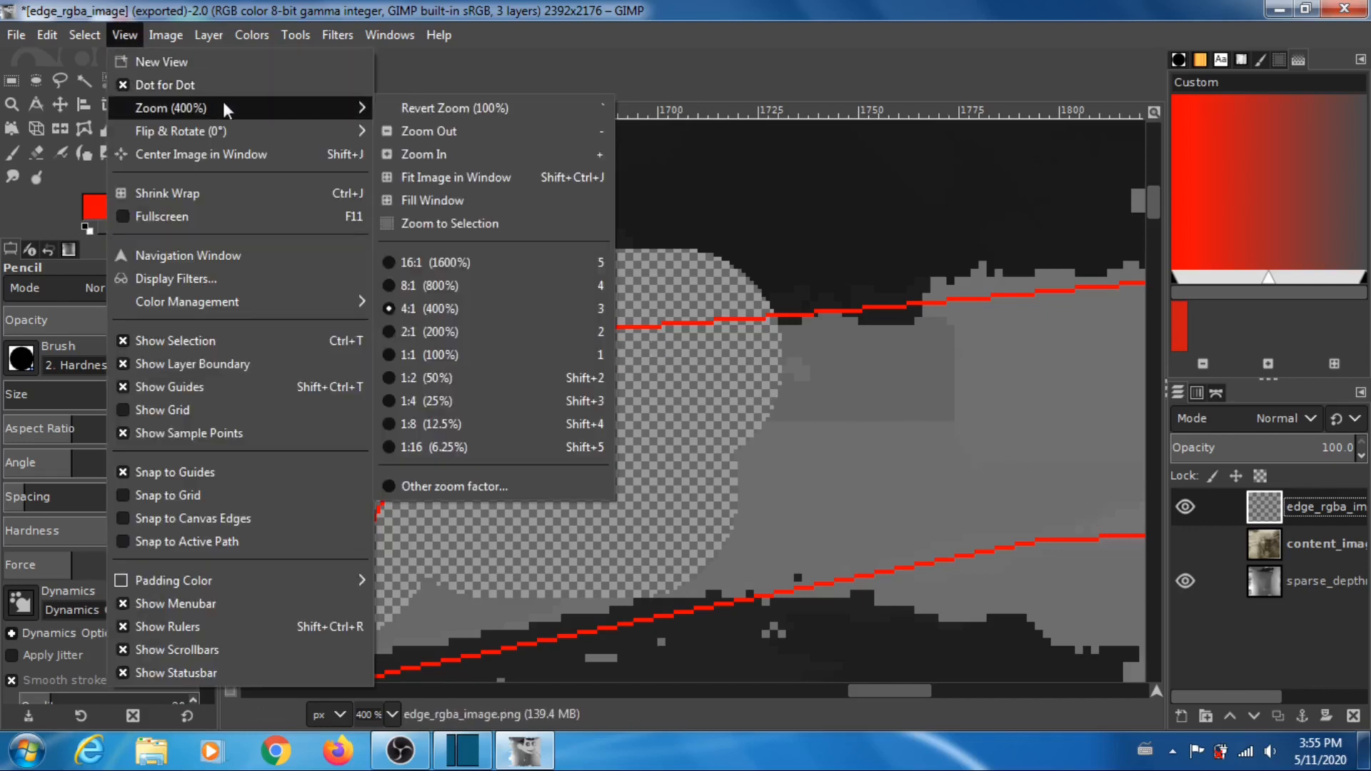
left_click(430, 352)
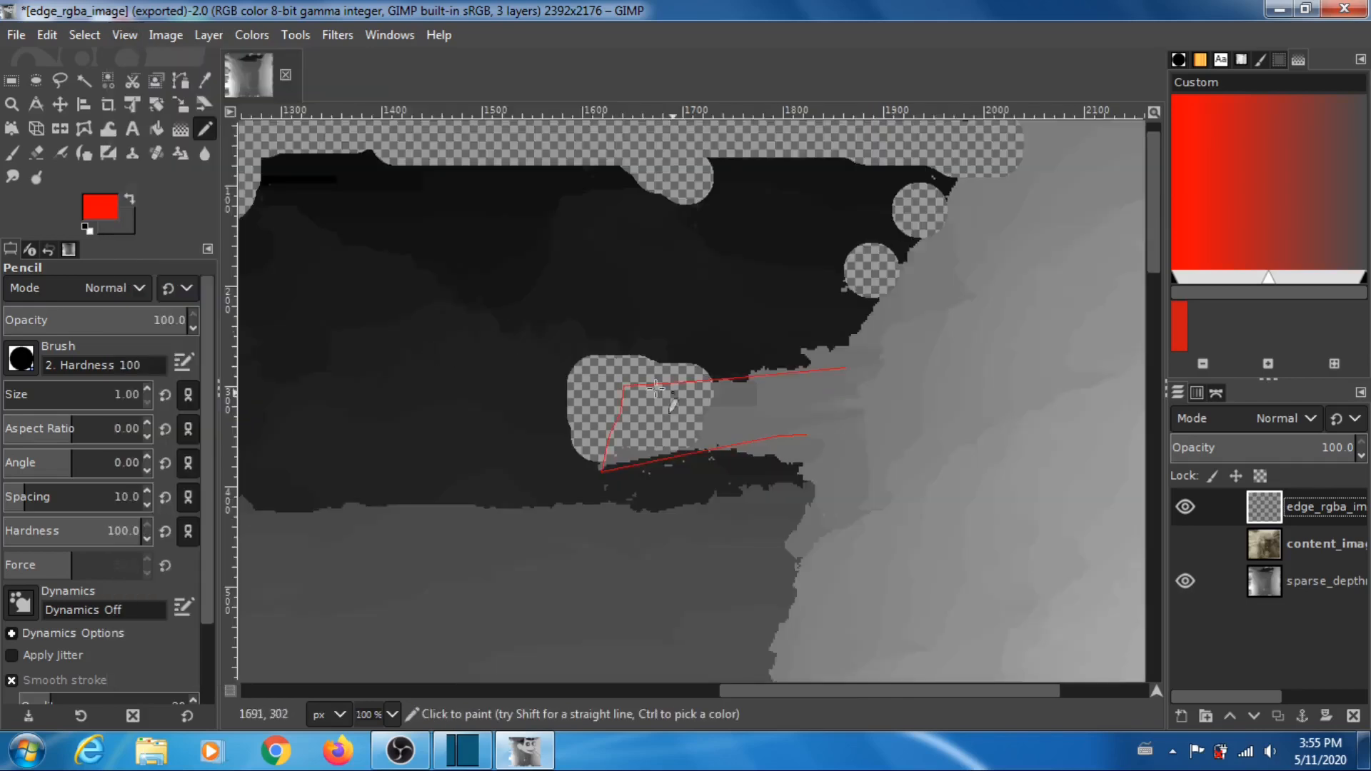
Step: Hide the sparse depth map layer and export the red edge lines as edge_rgba_image.png in mystuff, replacing the existing file
left_click(1186, 582)
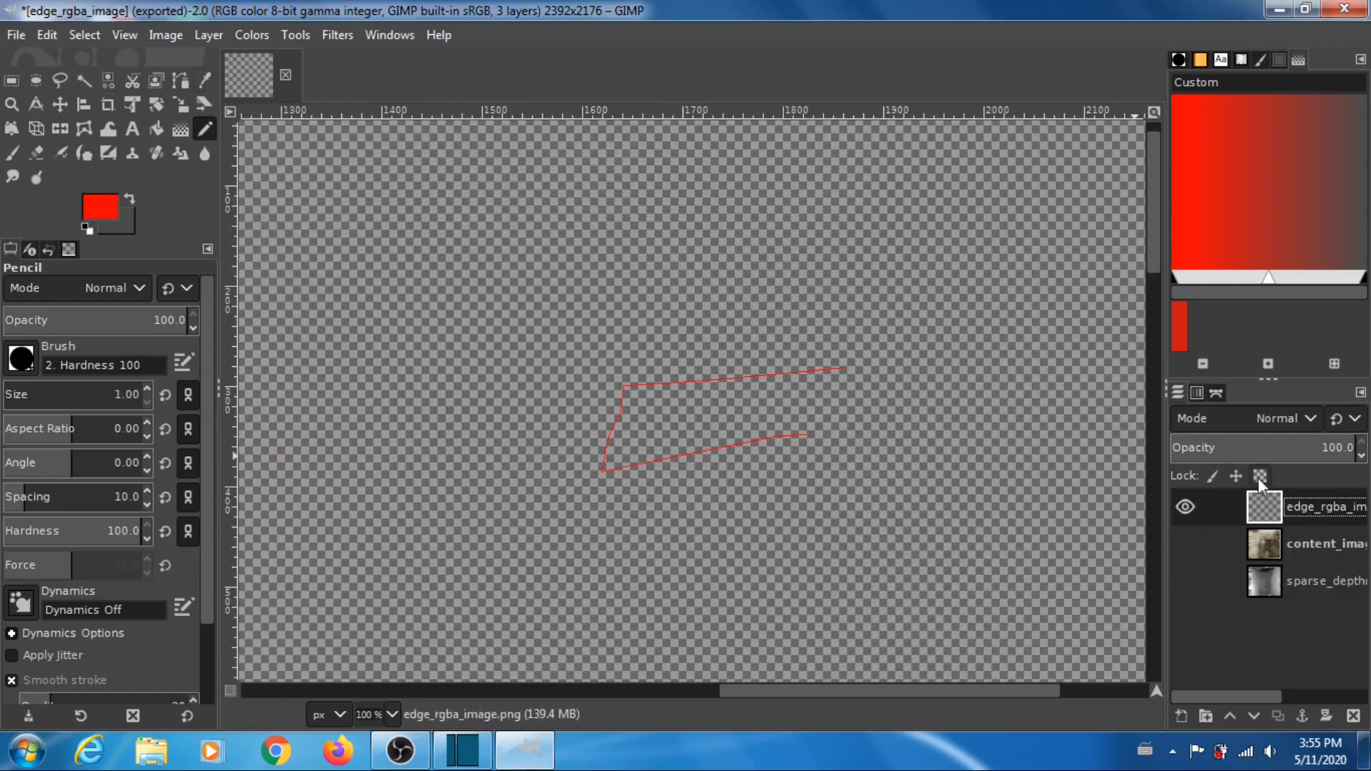
left_click(18, 34)
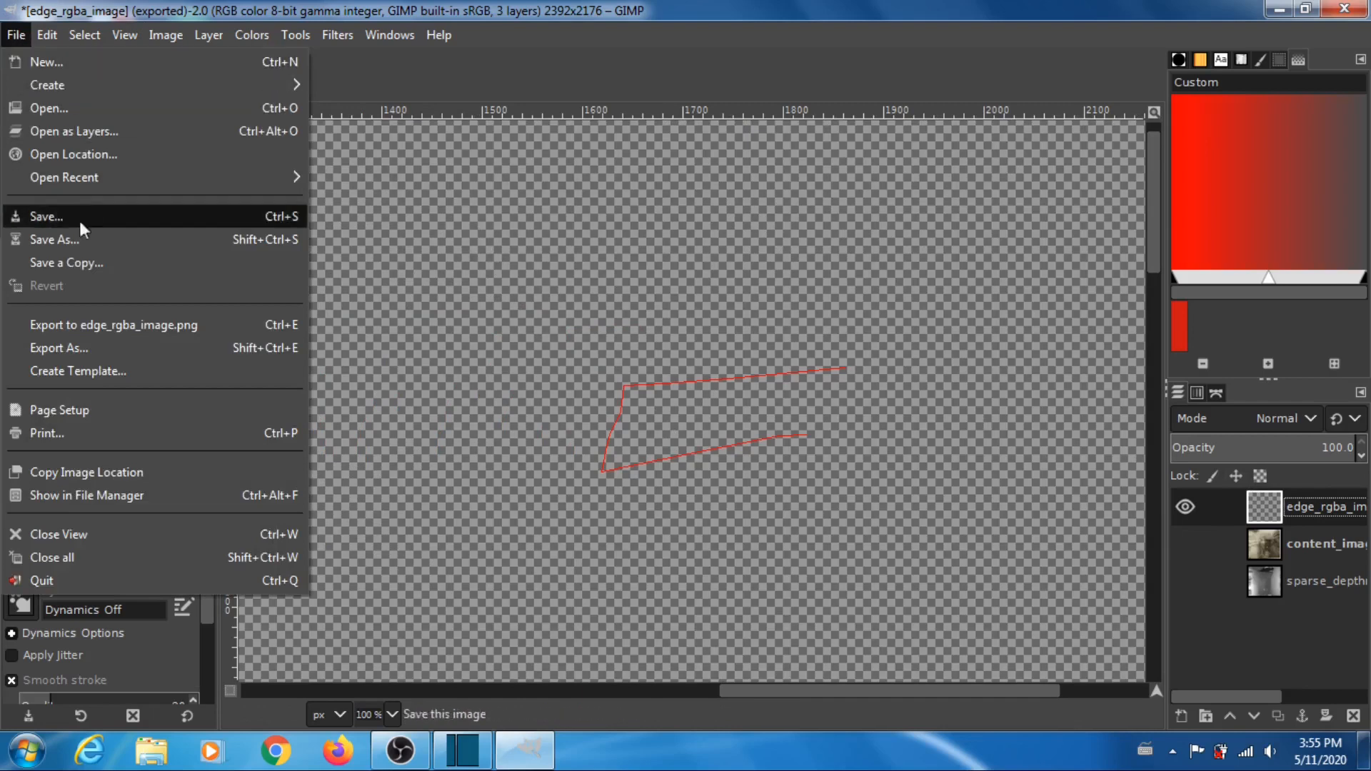
left_click(84, 344)
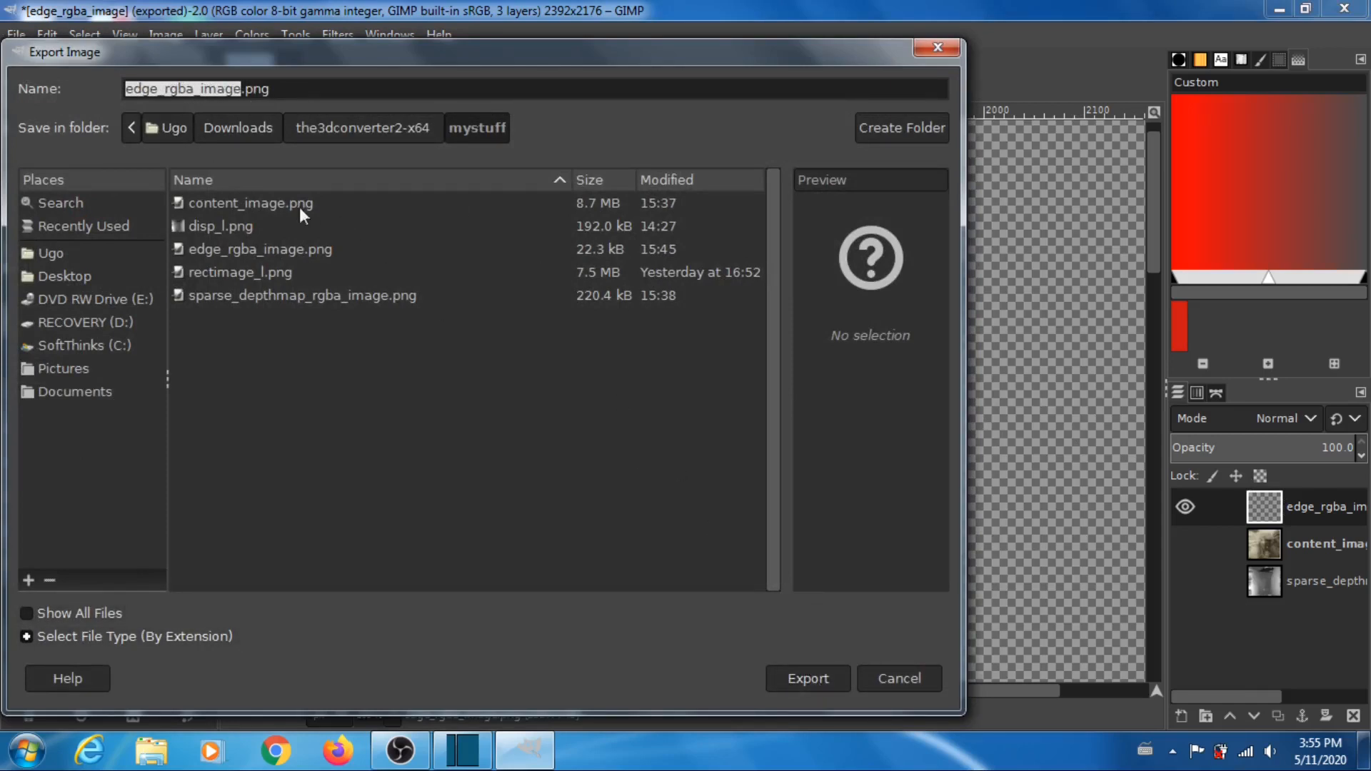
left_click(818, 676)
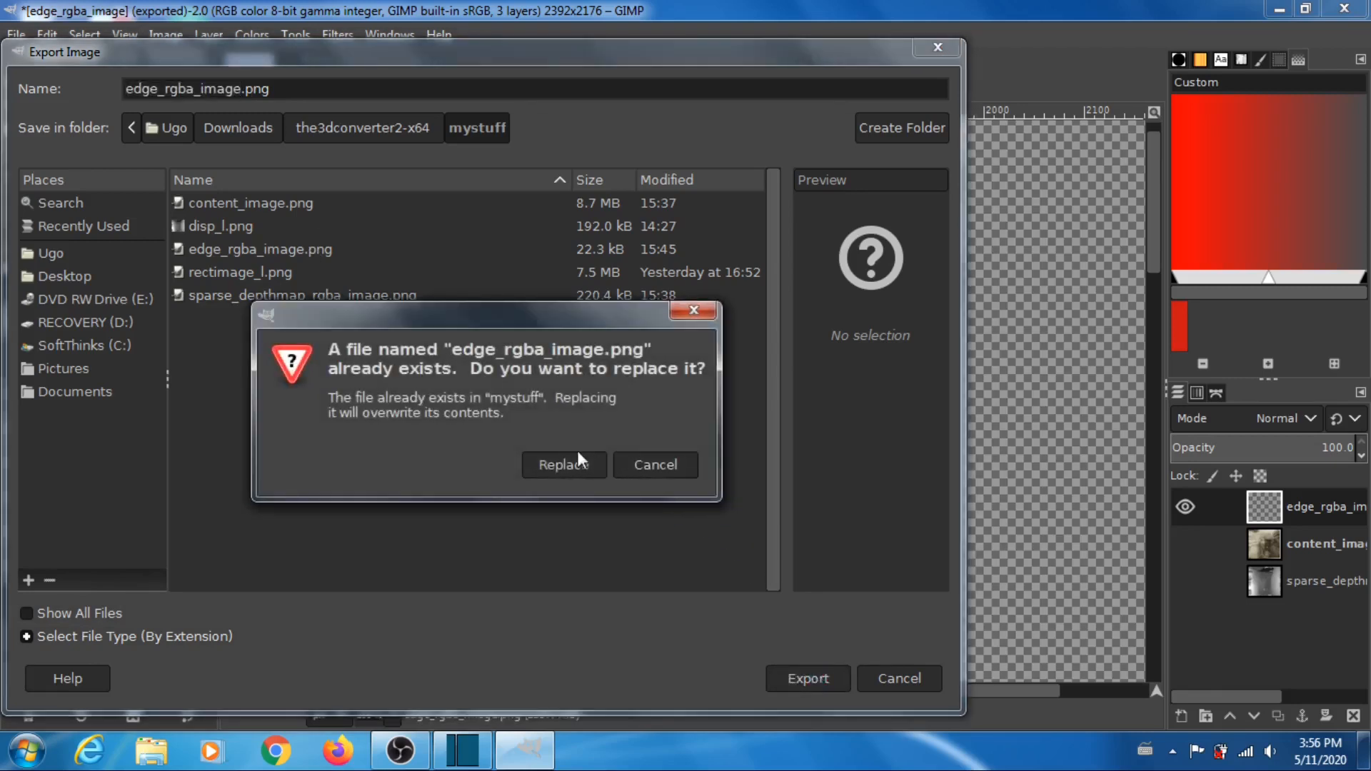
left_click(549, 457)
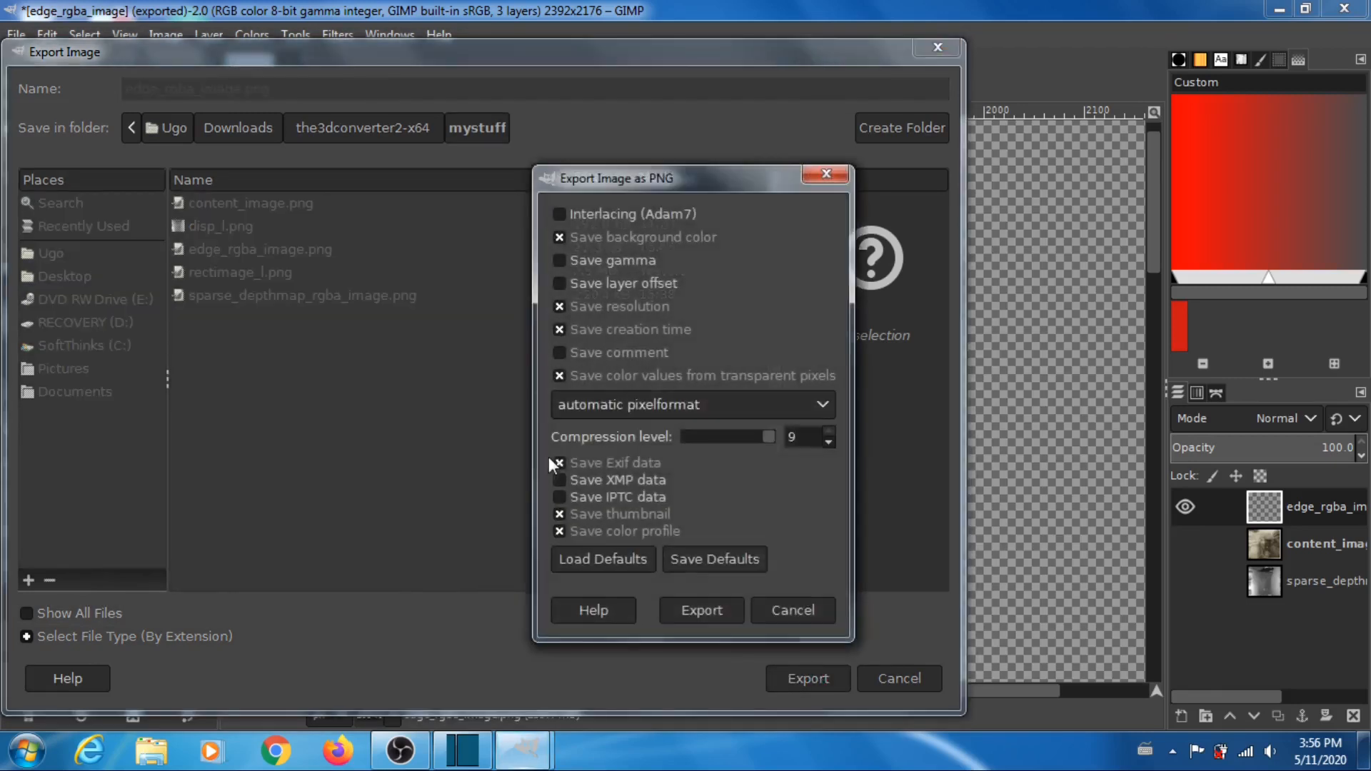
left_click(709, 611)
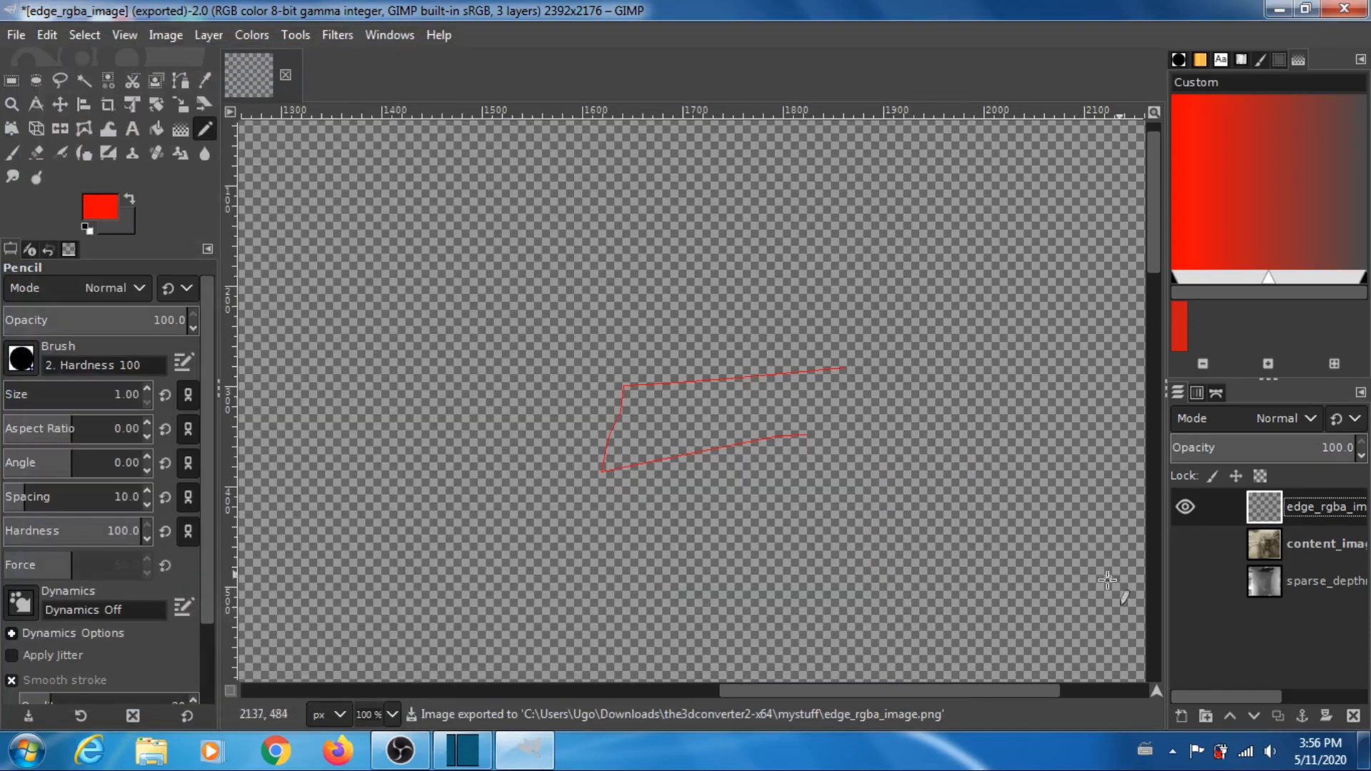
Step: Show the content image and sparse depth map layers again and view the whole image at 25%
left_click(1182, 542)
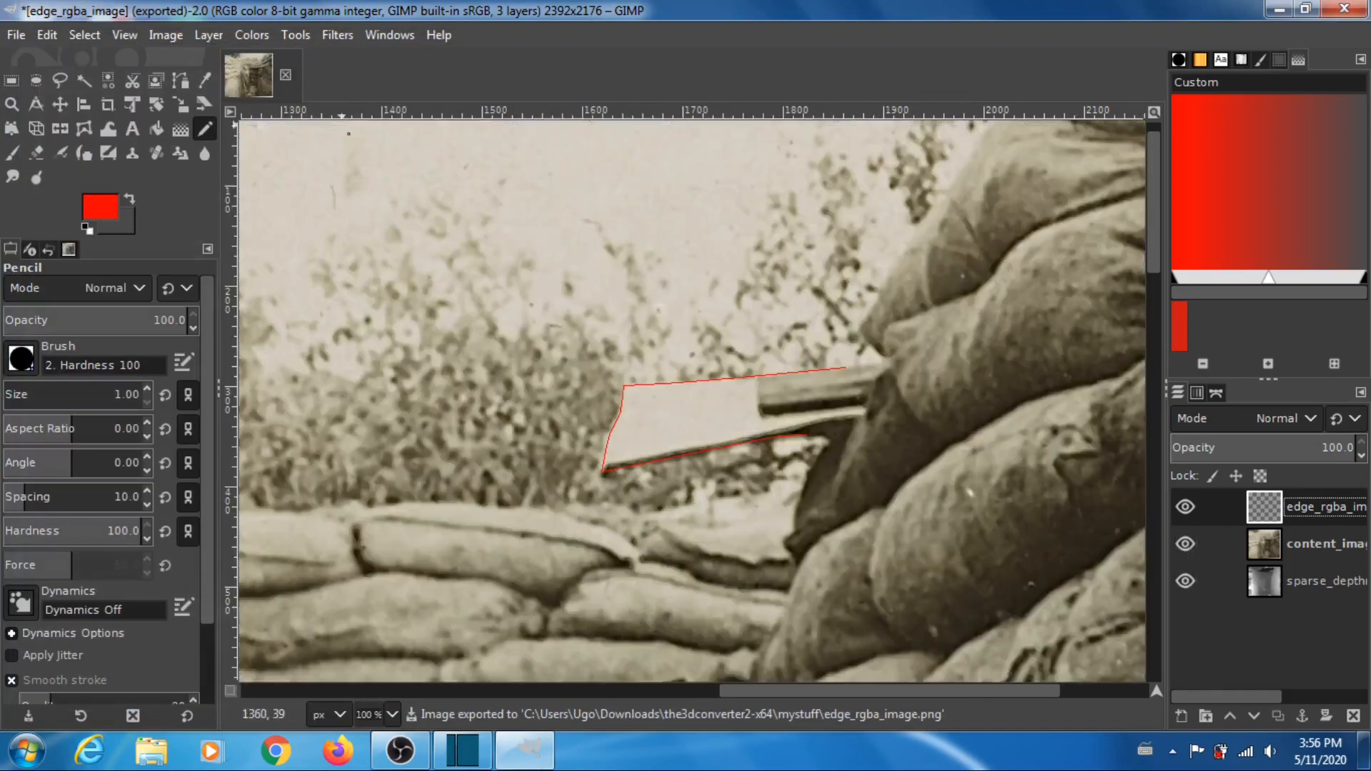
left_click(122, 33)
mouse_move(221, 114)
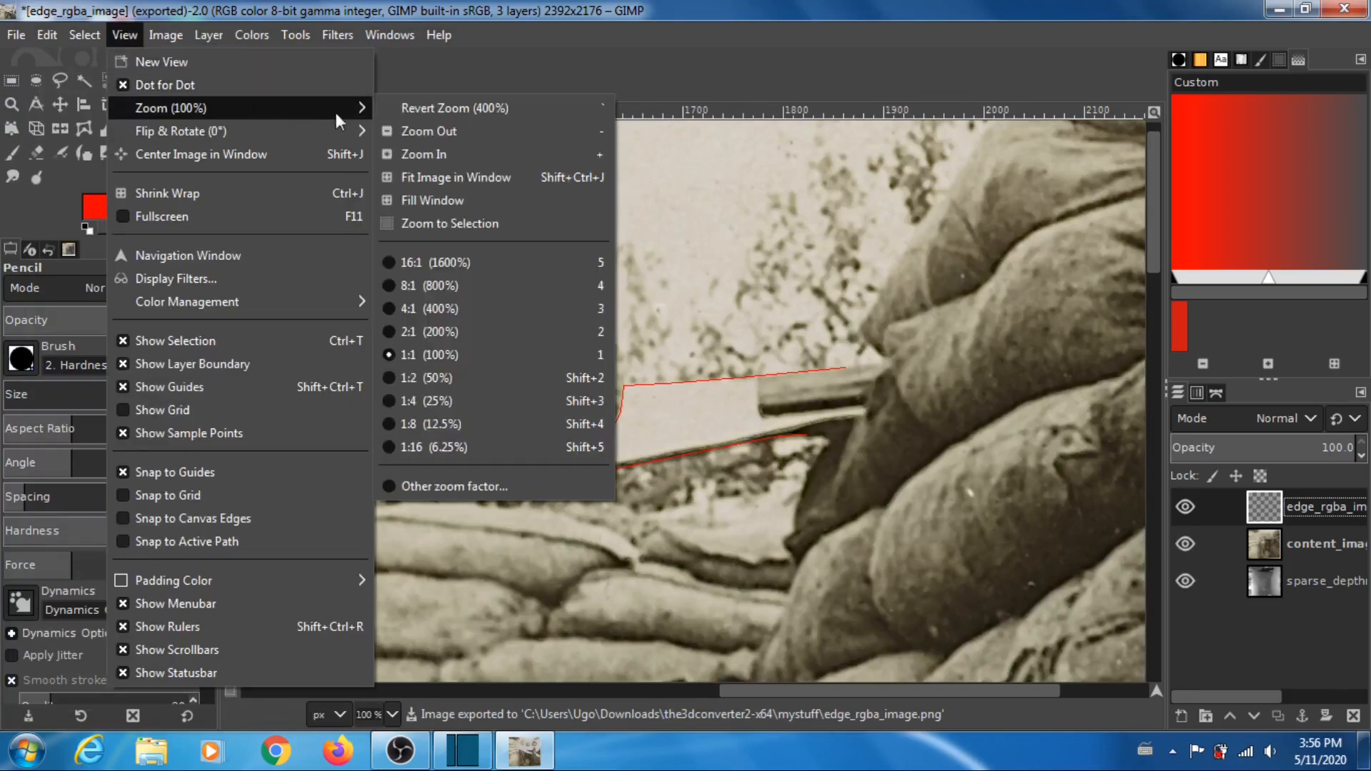
left_click(439, 397)
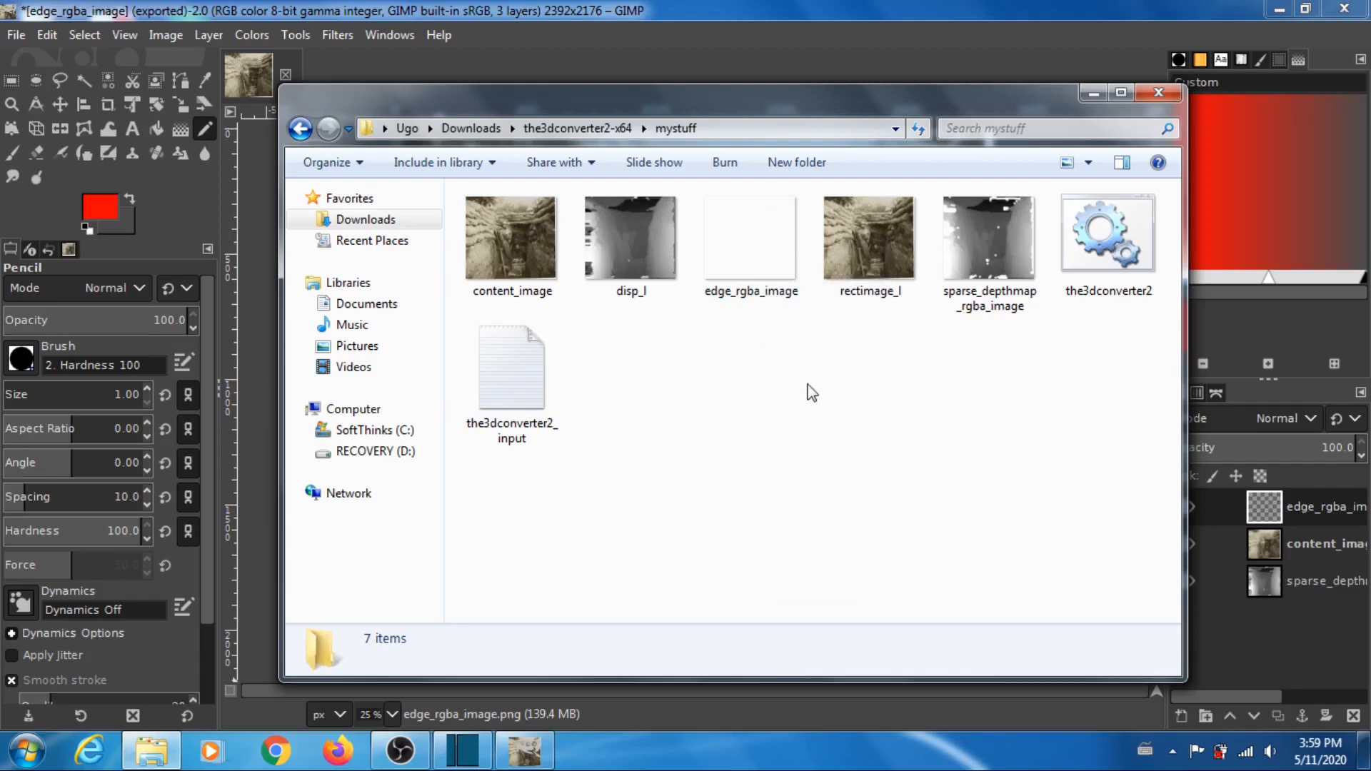
Step: Open the3dconverter2_input from the mystuff folder in Notepad++, review the listed input file names line by line, and close it
right_click(491, 377)
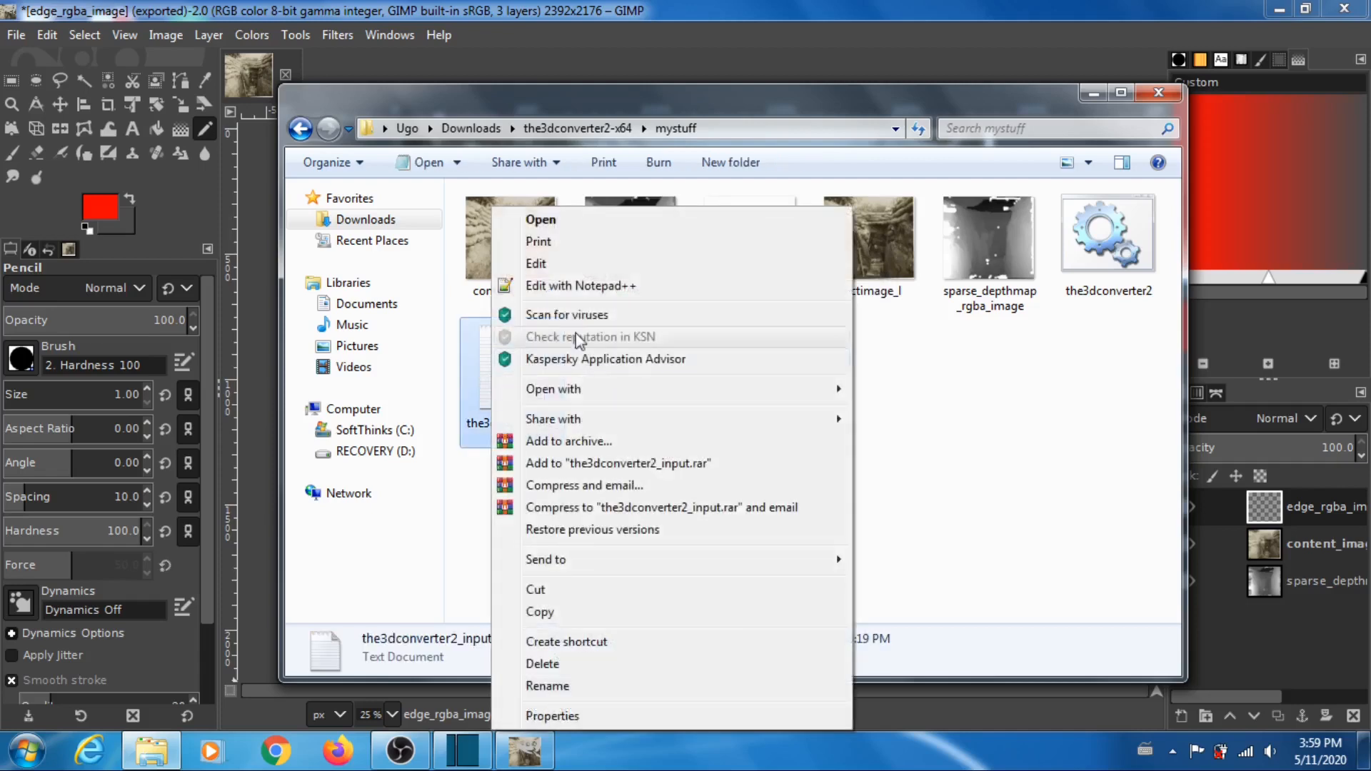
left_click(594, 286)
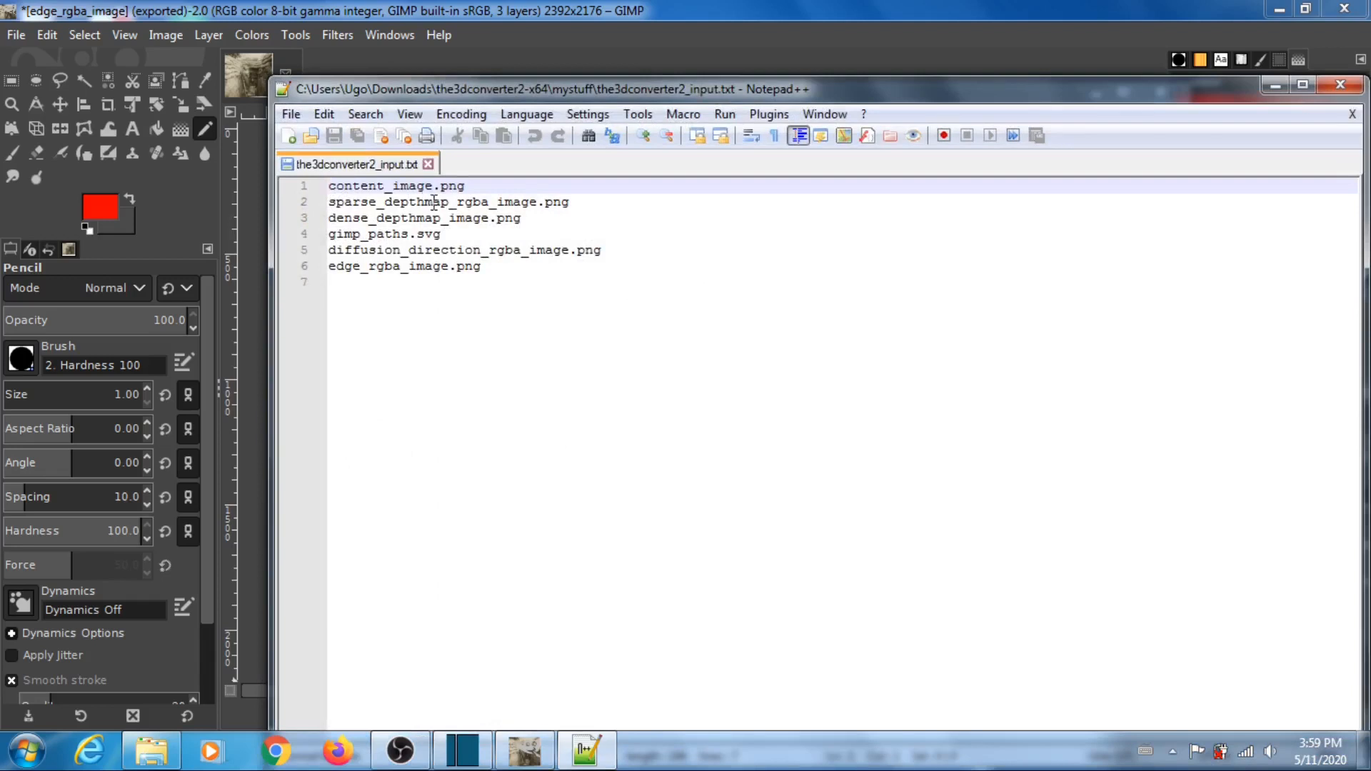
left_click(545, 203)
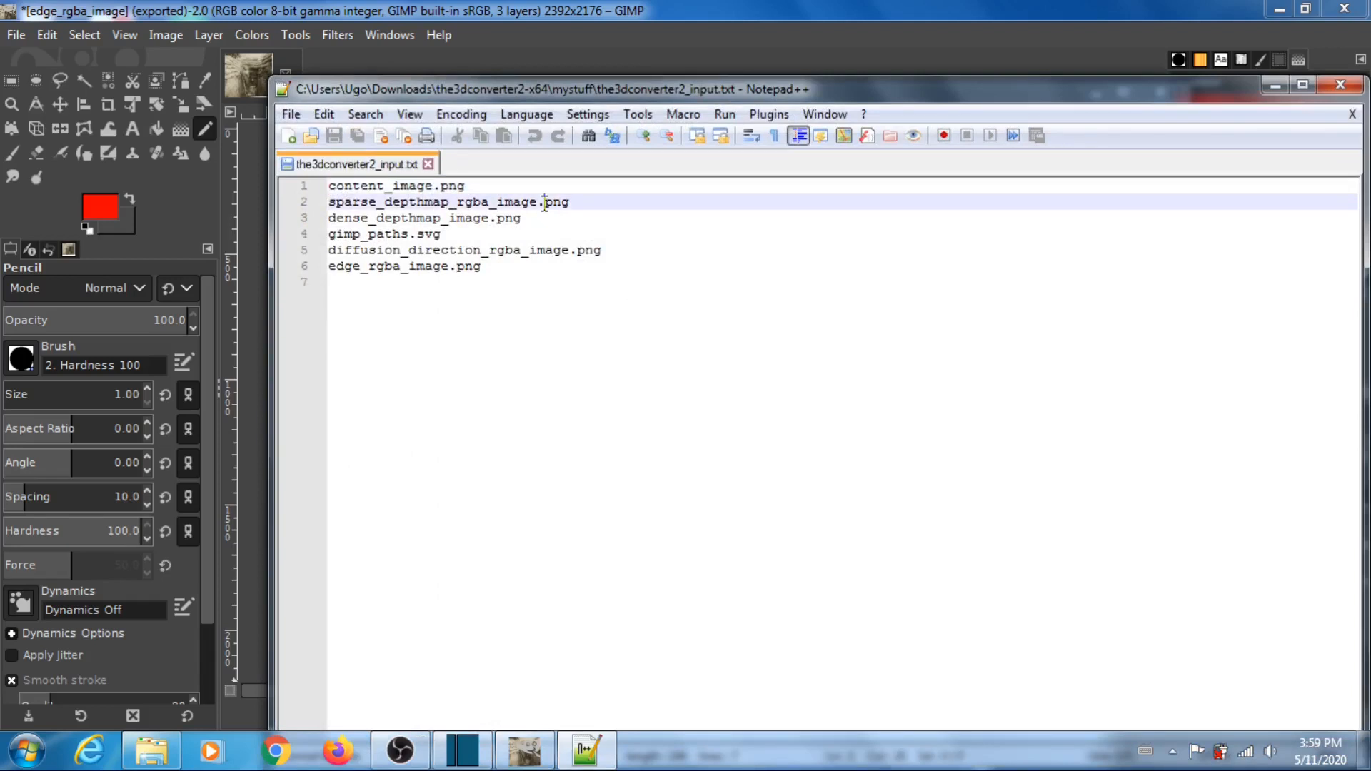
left_click(458, 221)
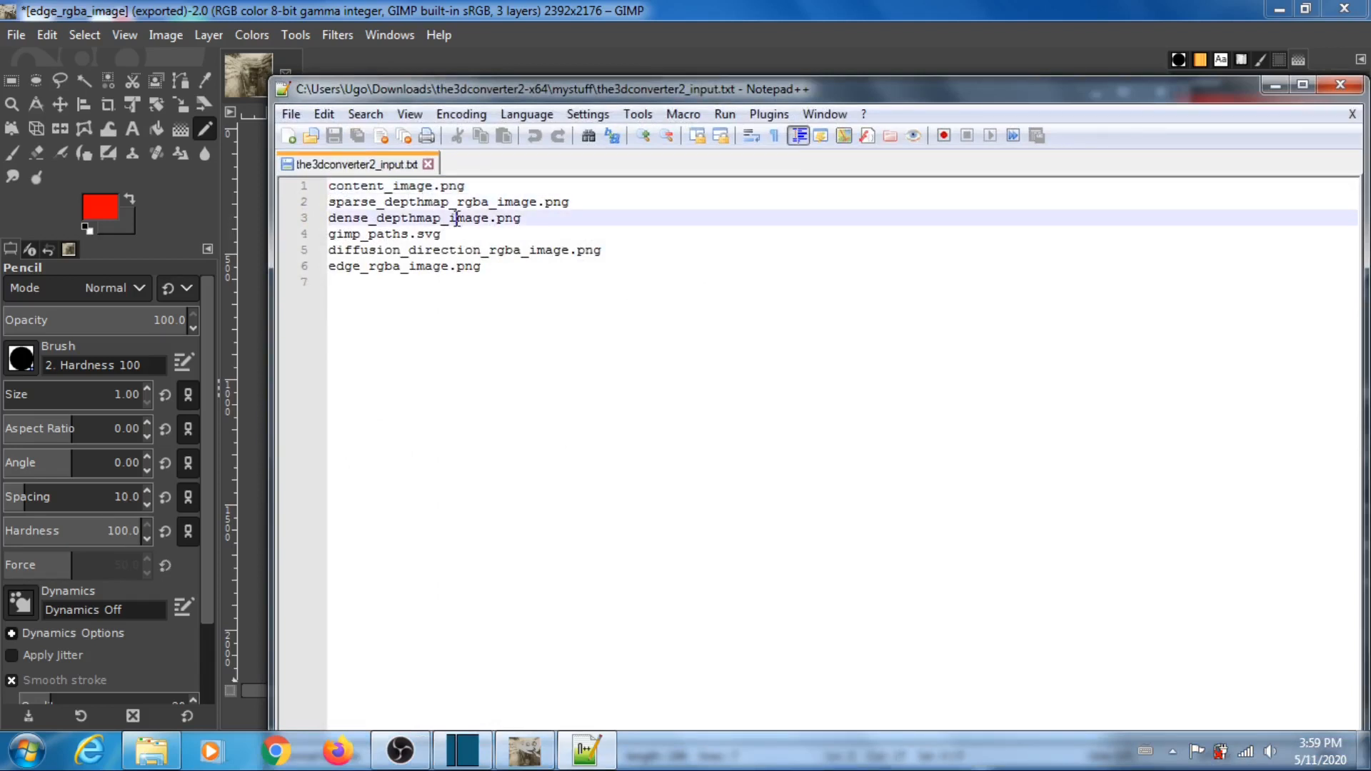
left_click(424, 236)
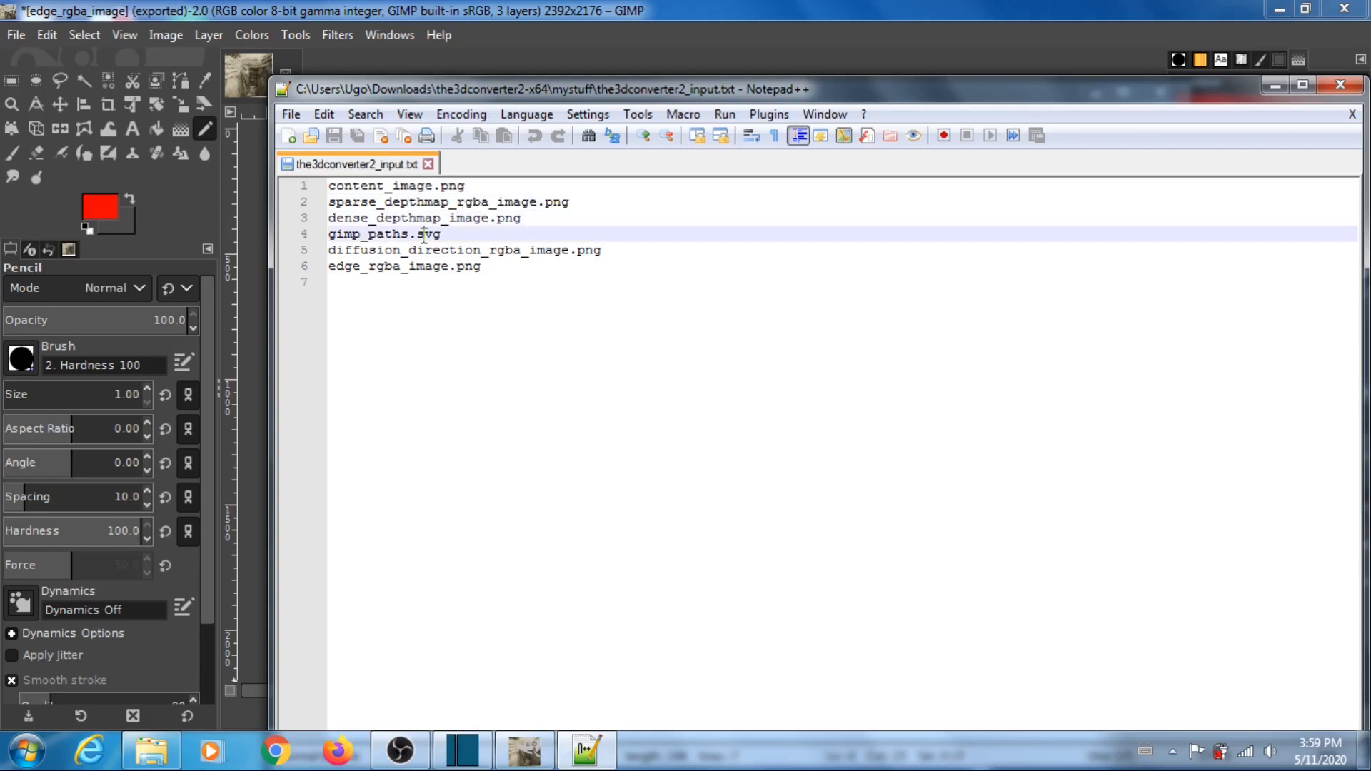
left_click(461, 252)
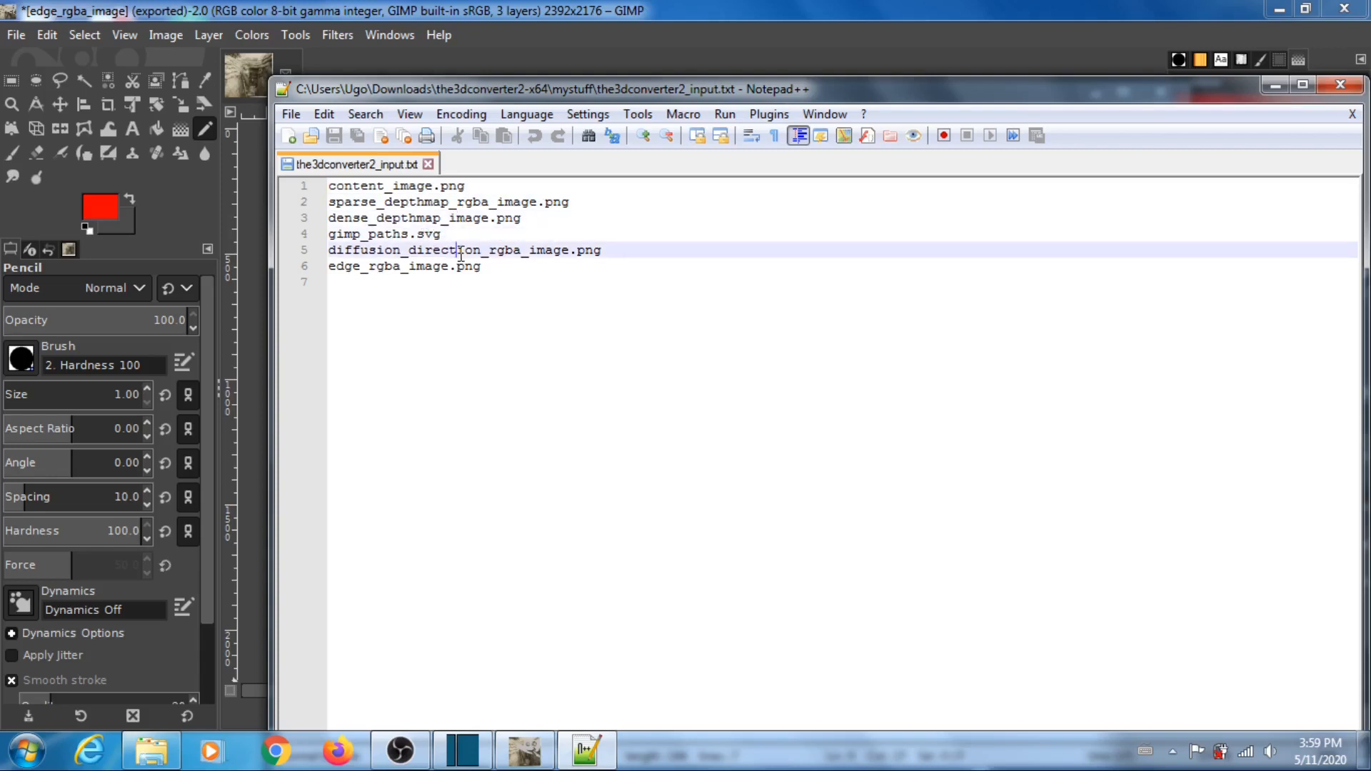
left_click(430, 268)
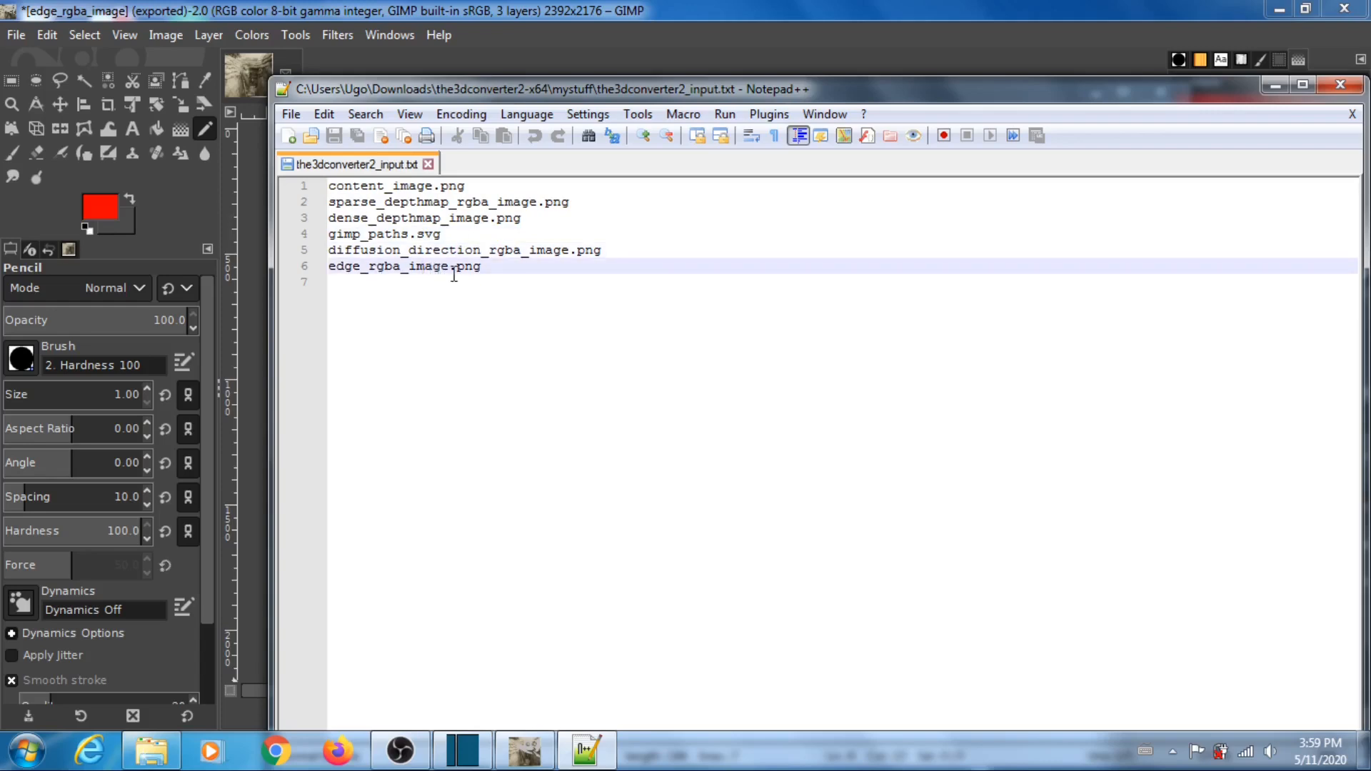
left_click(1341, 84)
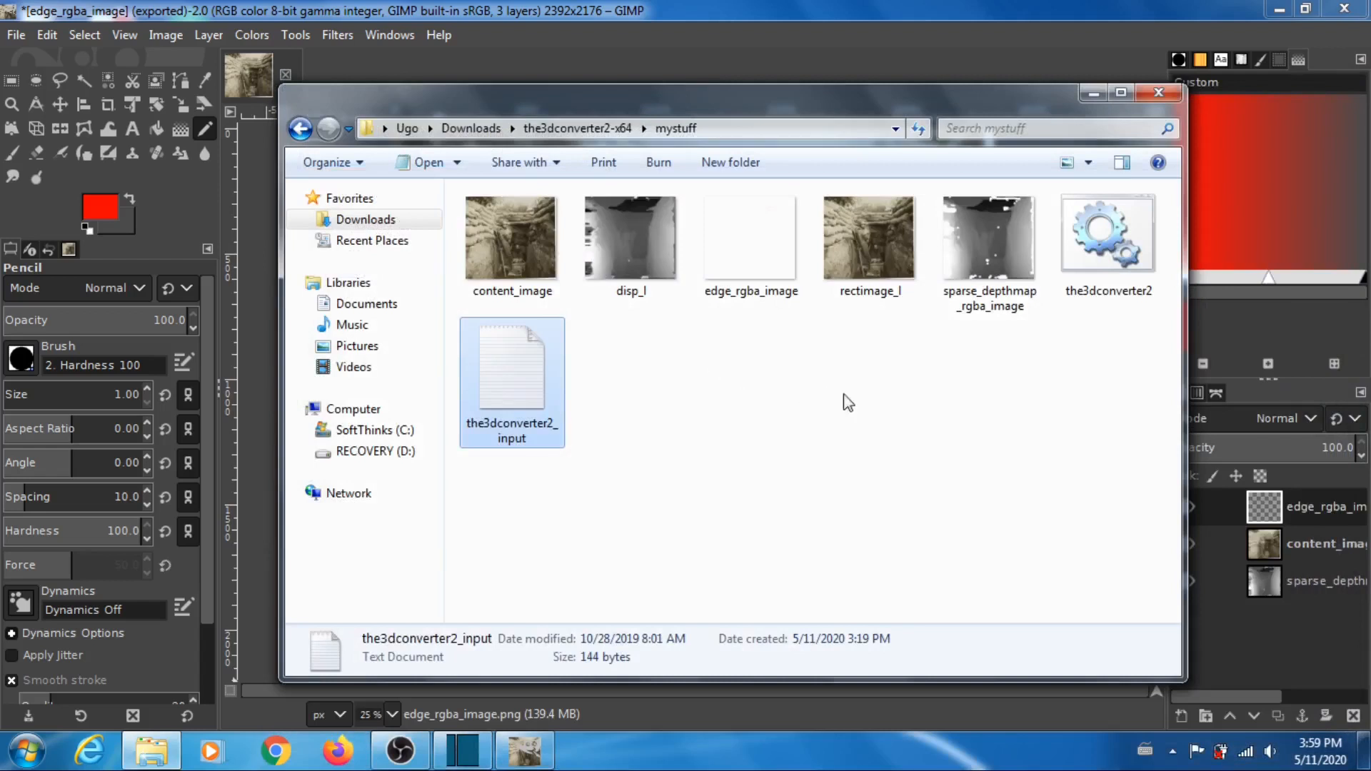
Step: Run the the3dconverter2 batch file in the mystuff folder to generate the dense depth map
left_click(1114, 234)
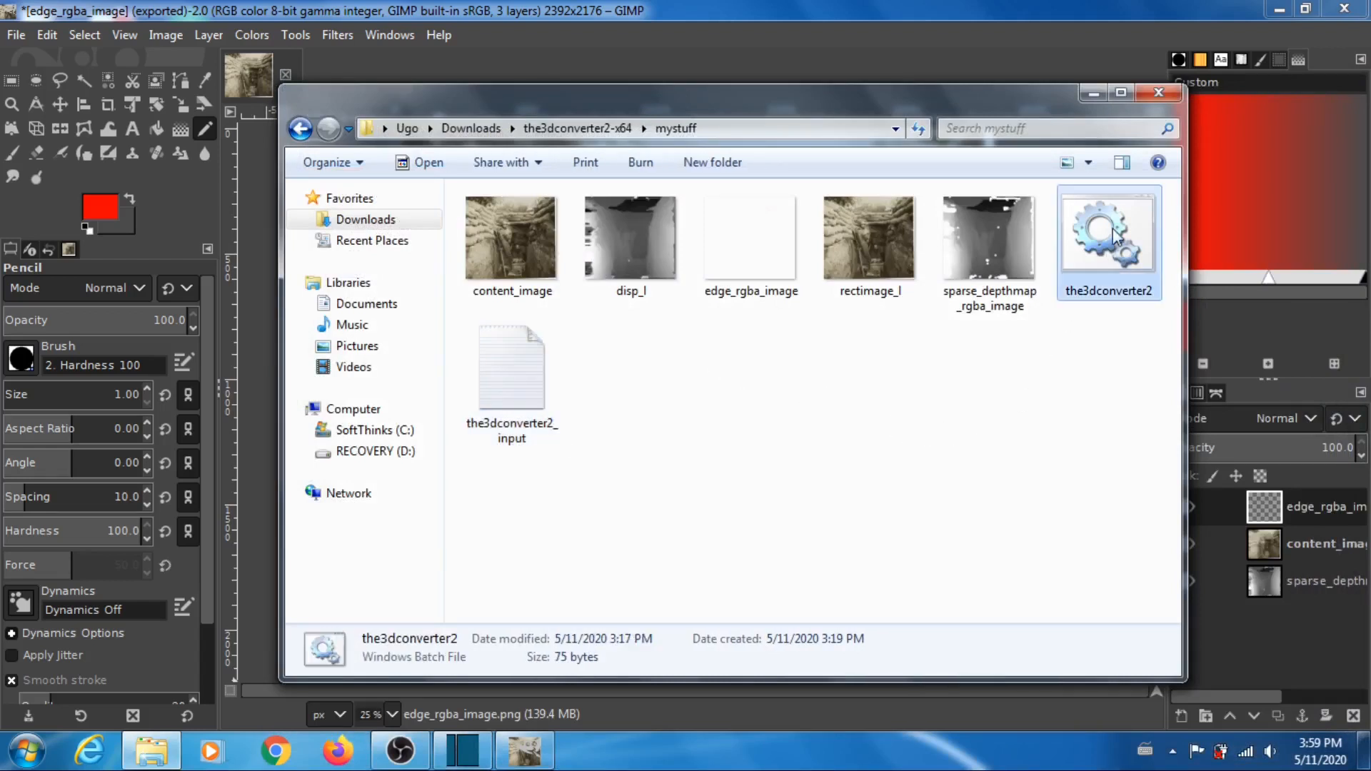
double_click(1112, 246)
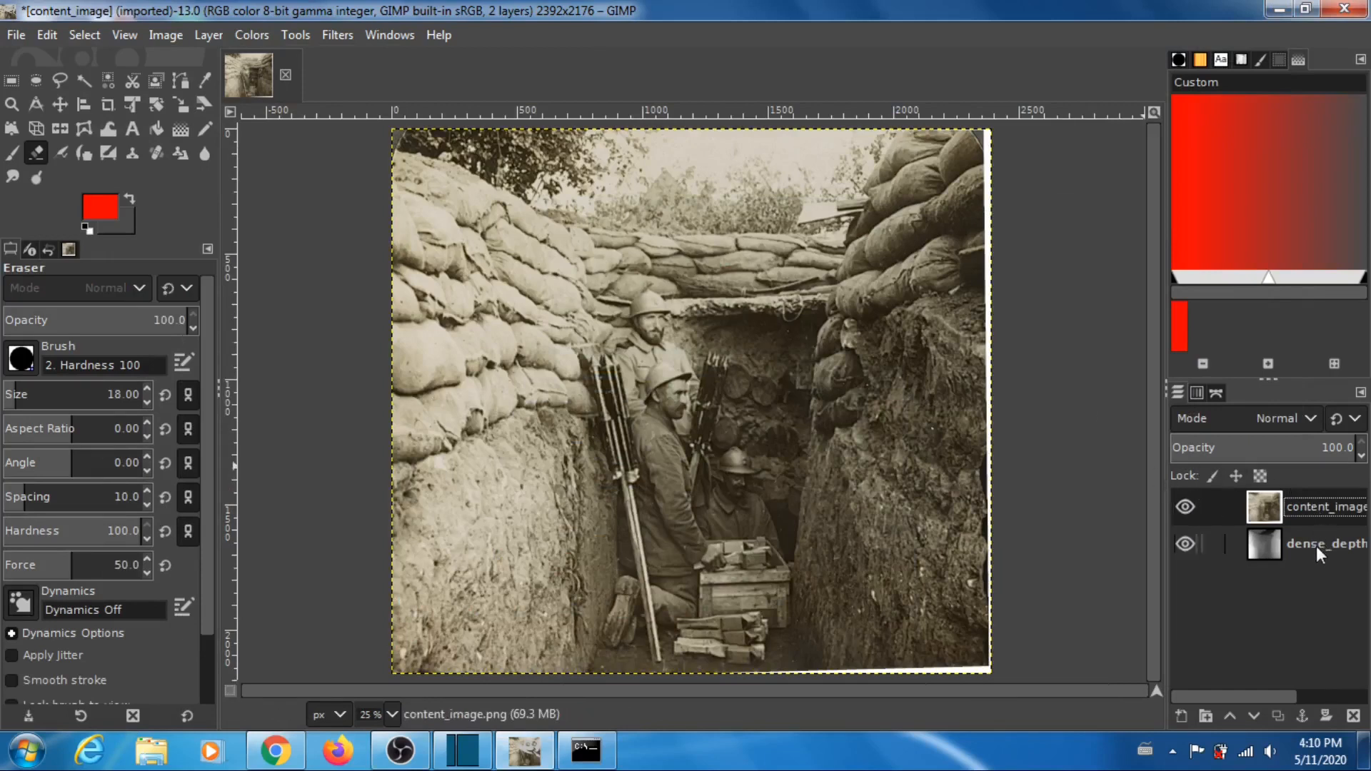
Step: Check the full layer names in GIMP and compare the whole content image with the dense depth map beneath it
left_click_drag(1232, 692, 1305, 697)
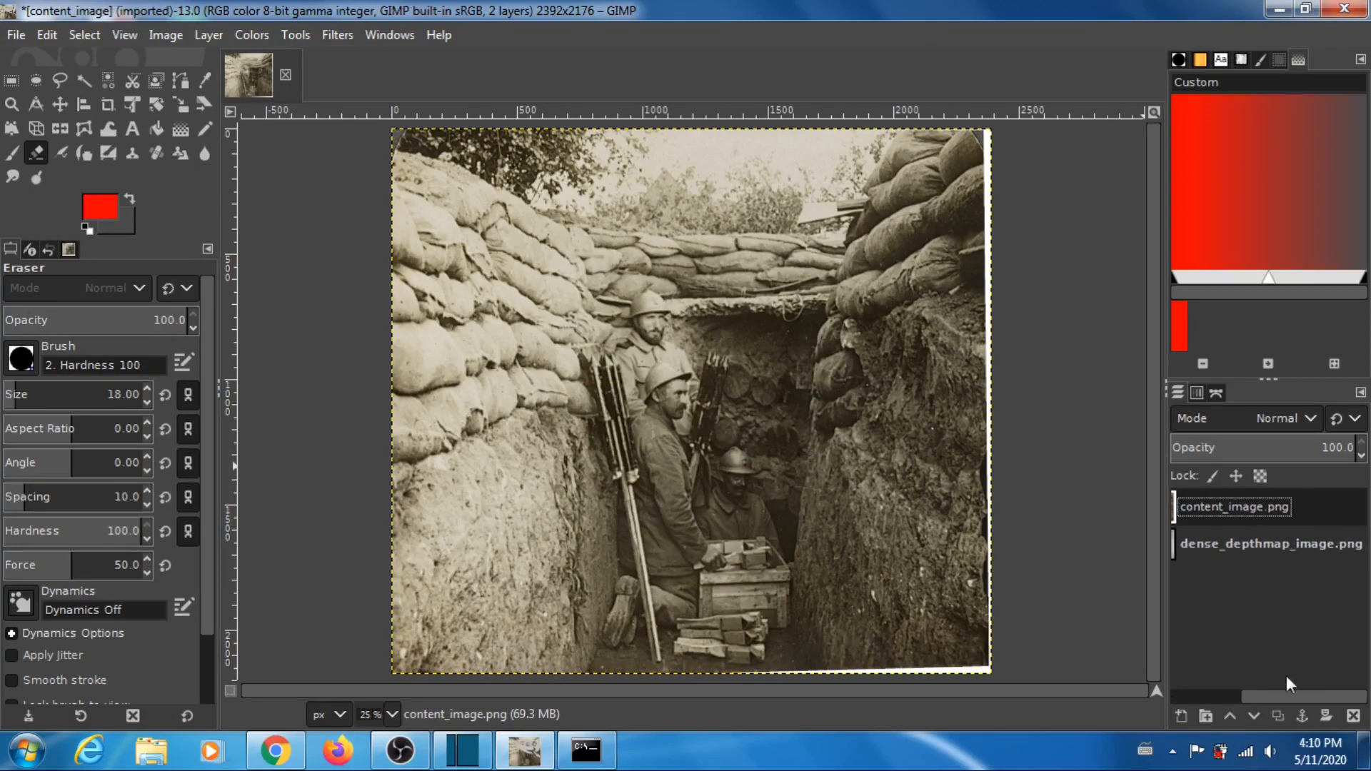
left_click_drag(1282, 696, 1205, 623)
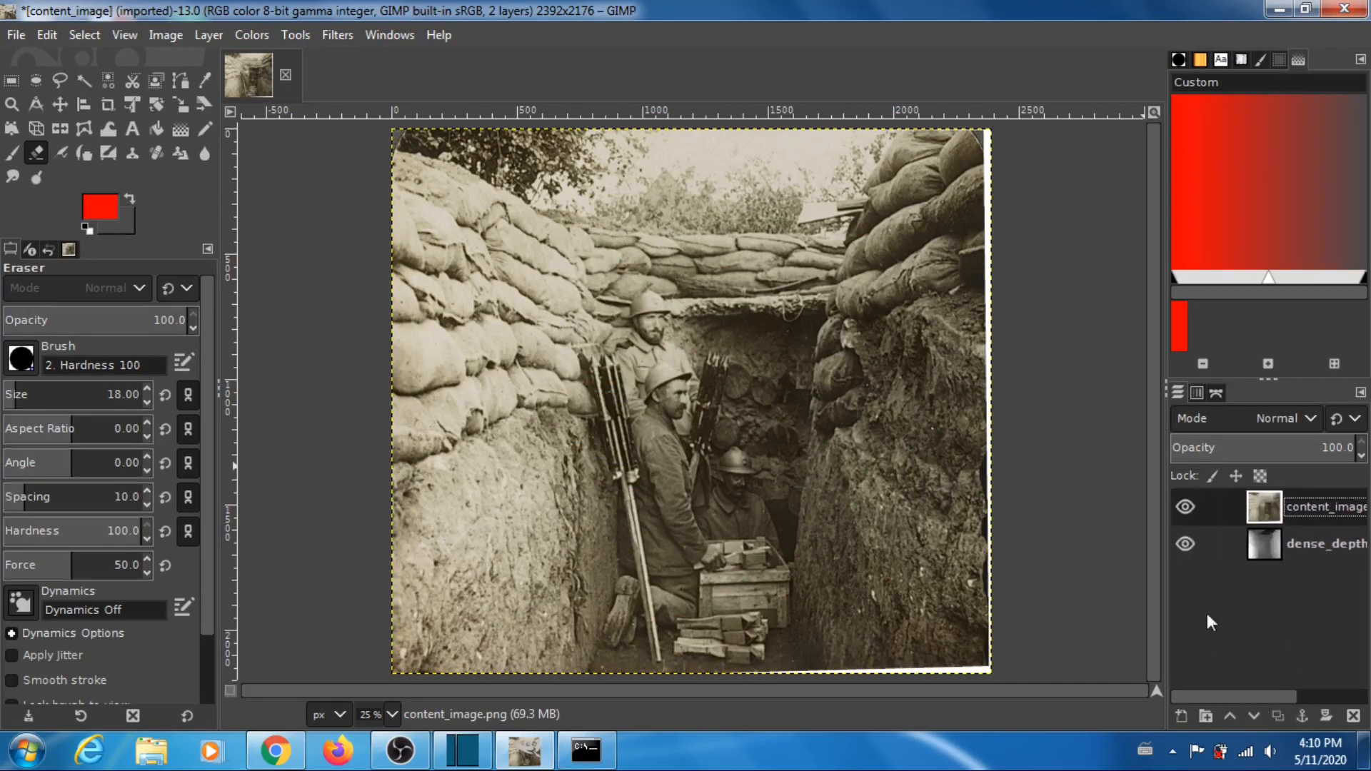
left_click(1185, 506)
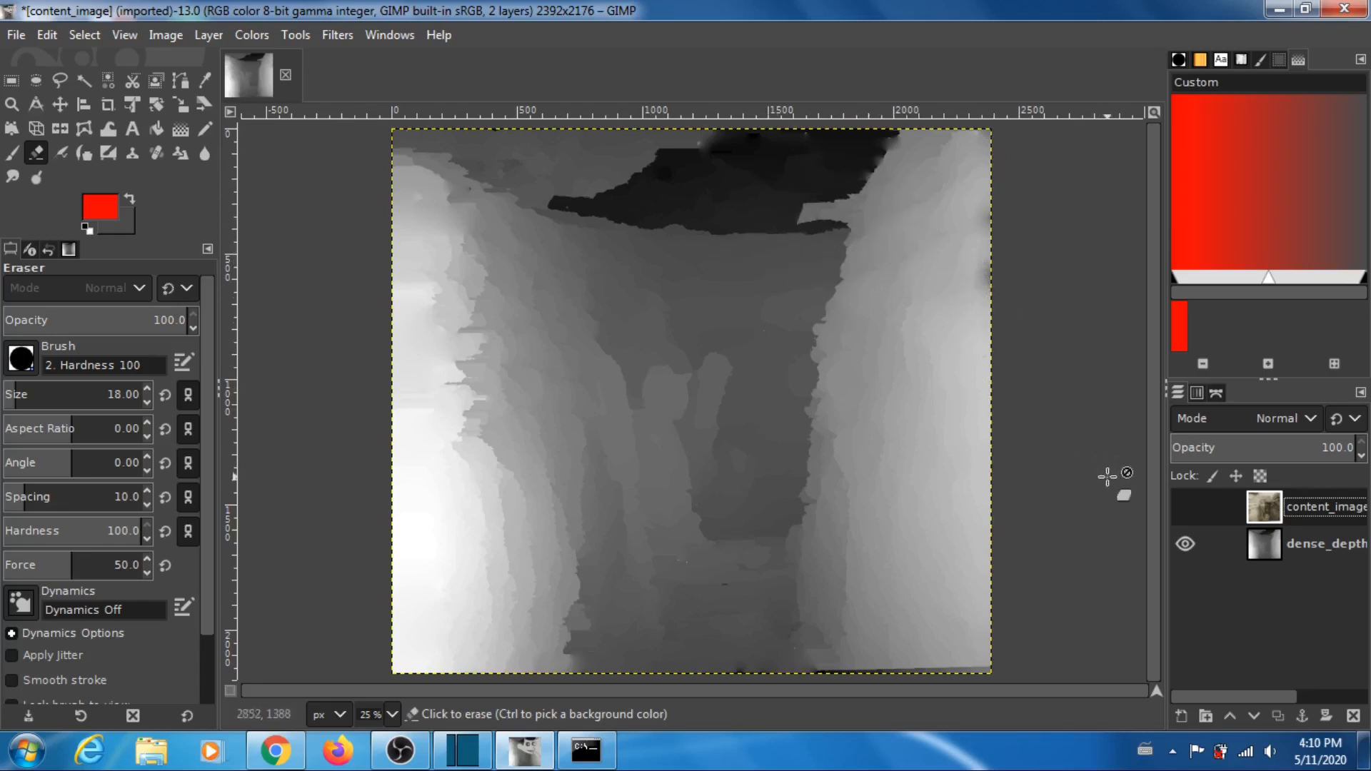
left_click(1186, 507)
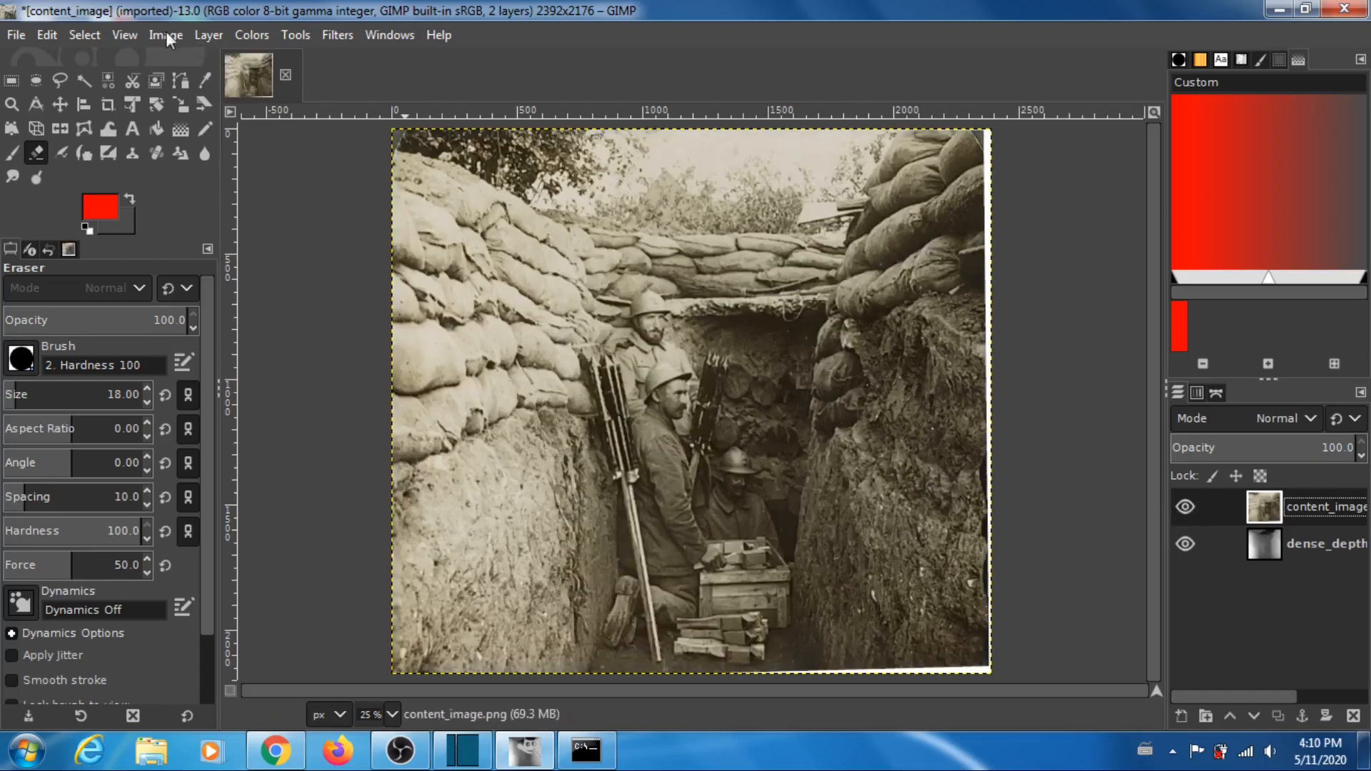
Step: Compare the content image with the dense depth map around the plank by the right sandbag wall at 100%, and minimize the window
left_click(125, 34)
mouse_move(334, 113)
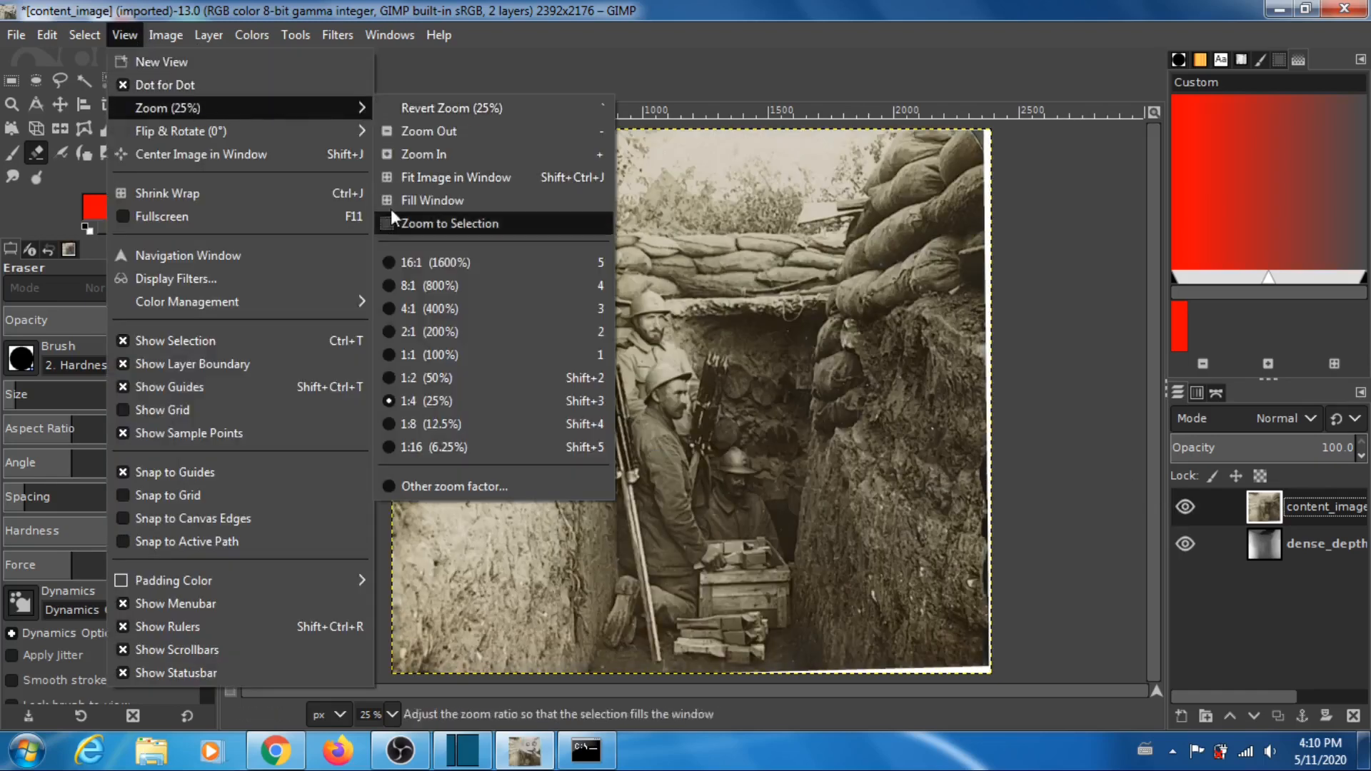
left_click(434, 352)
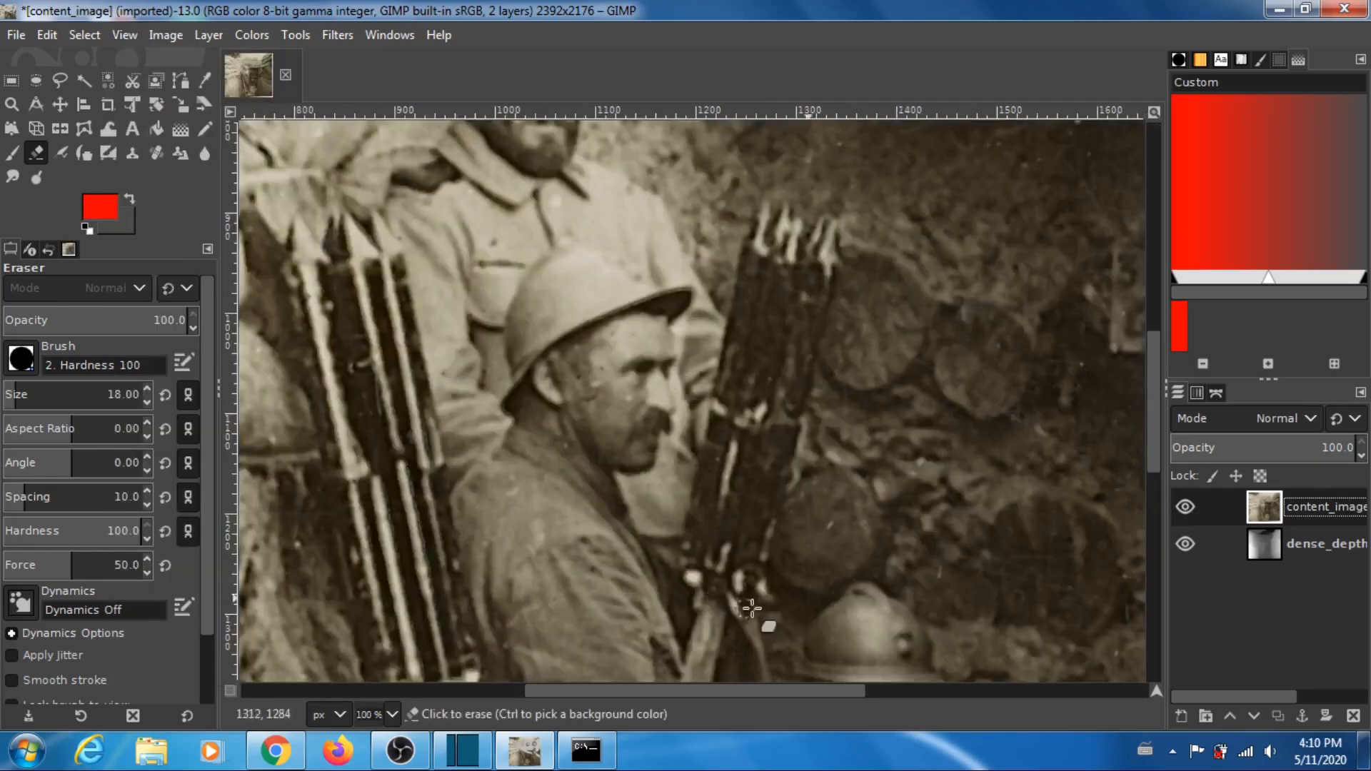
left_click_drag(1155, 405, 1155, 195)
left_click_drag(777, 695, 959, 656)
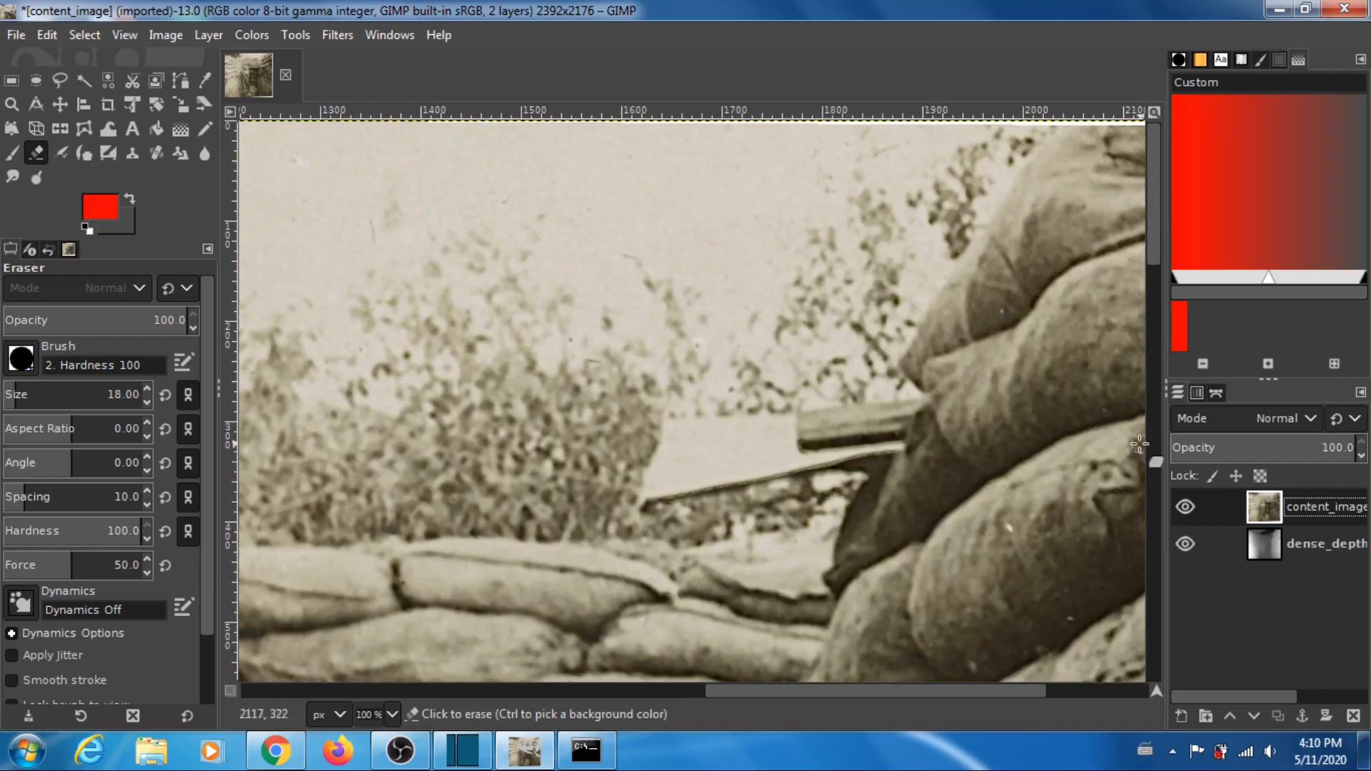
left_click(1187, 505)
left_click(1194, 507)
left_click(1195, 507)
left_click(1196, 507)
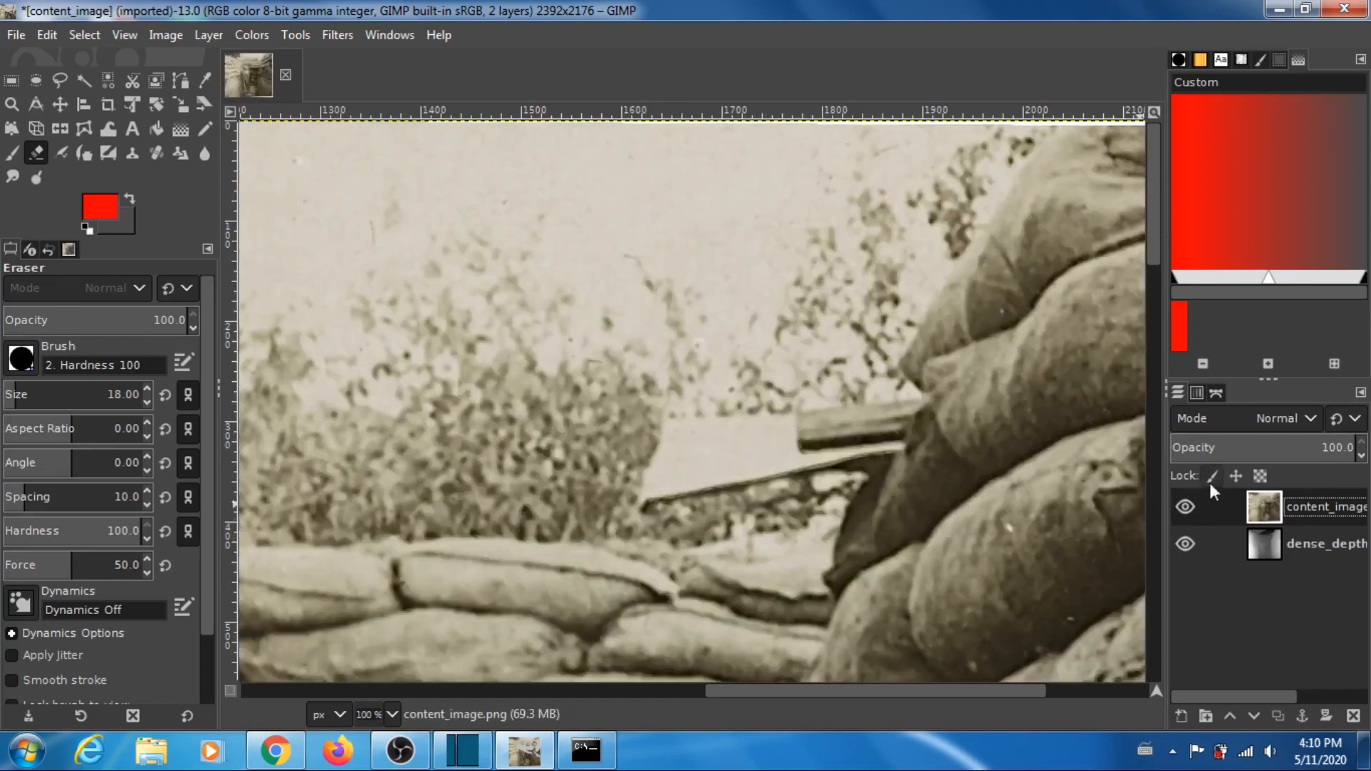
left_click(1188, 505)
left_click(1189, 507)
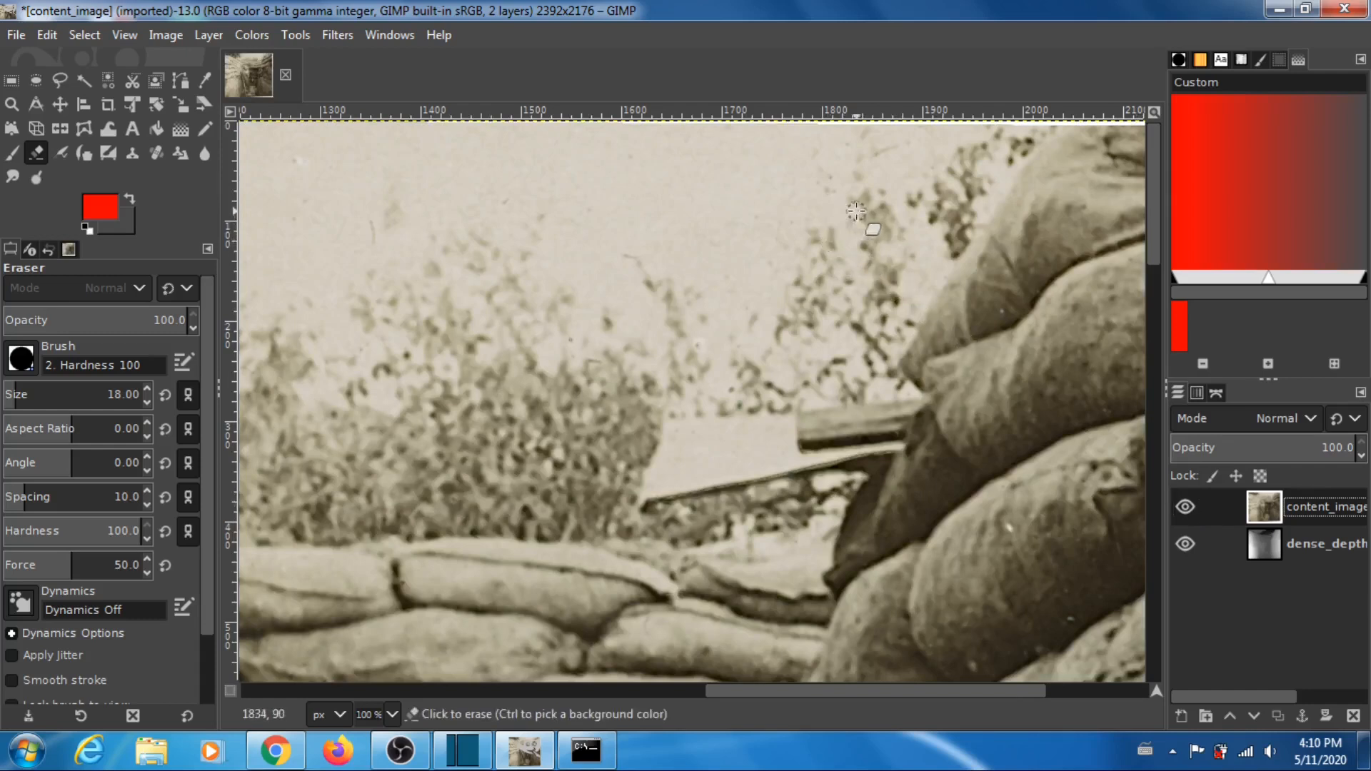
left_click(1279, 11)
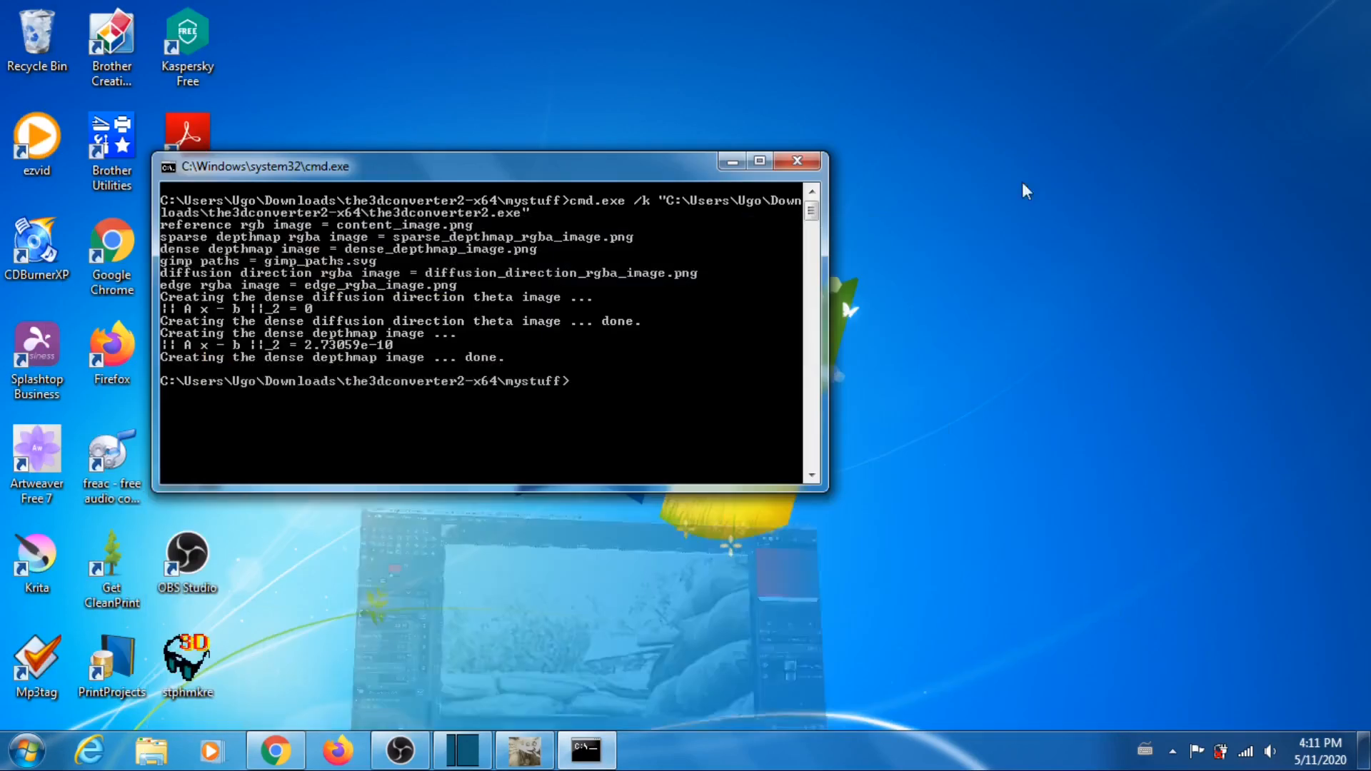
Step: Switch to the Depth Player page in Chrome and adjust the model's Downsampling setting
left_click(273, 761)
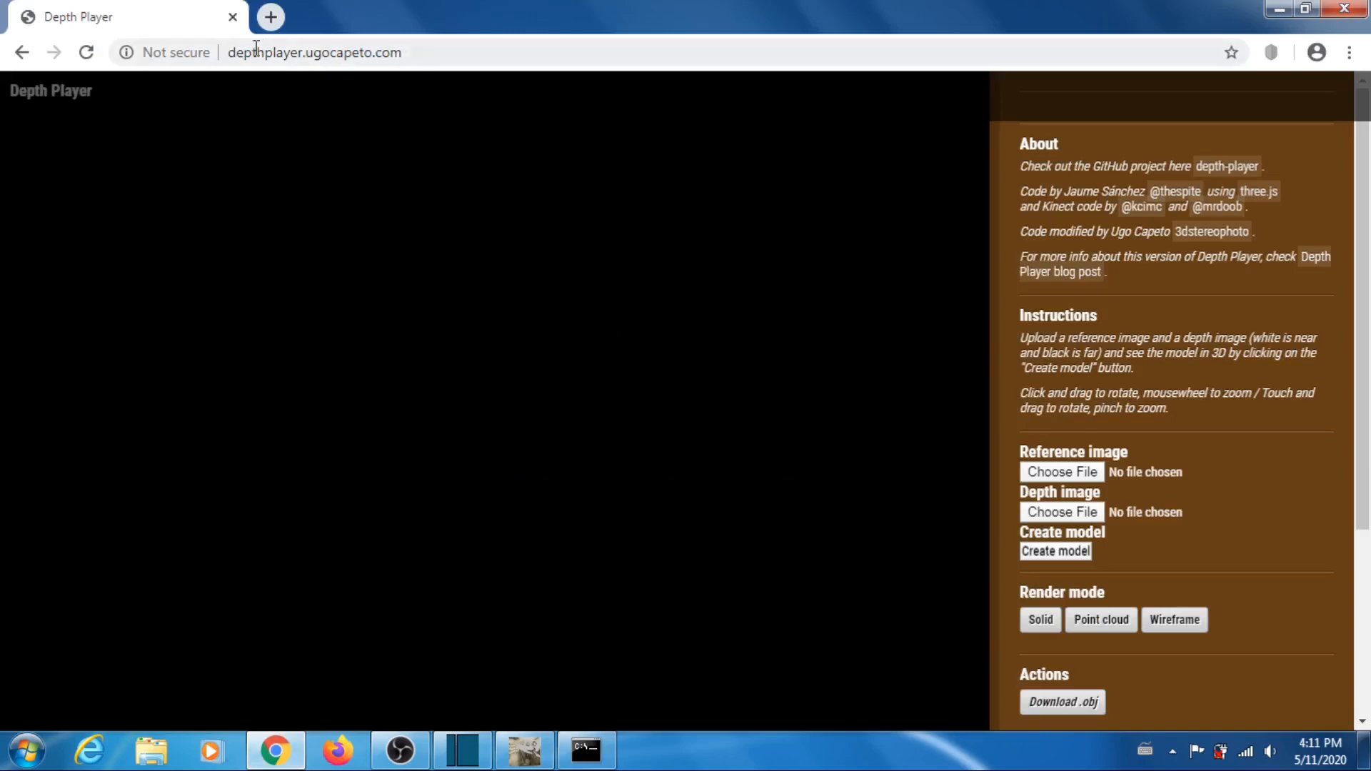
left_click_drag(1365, 294, 1363, 570)
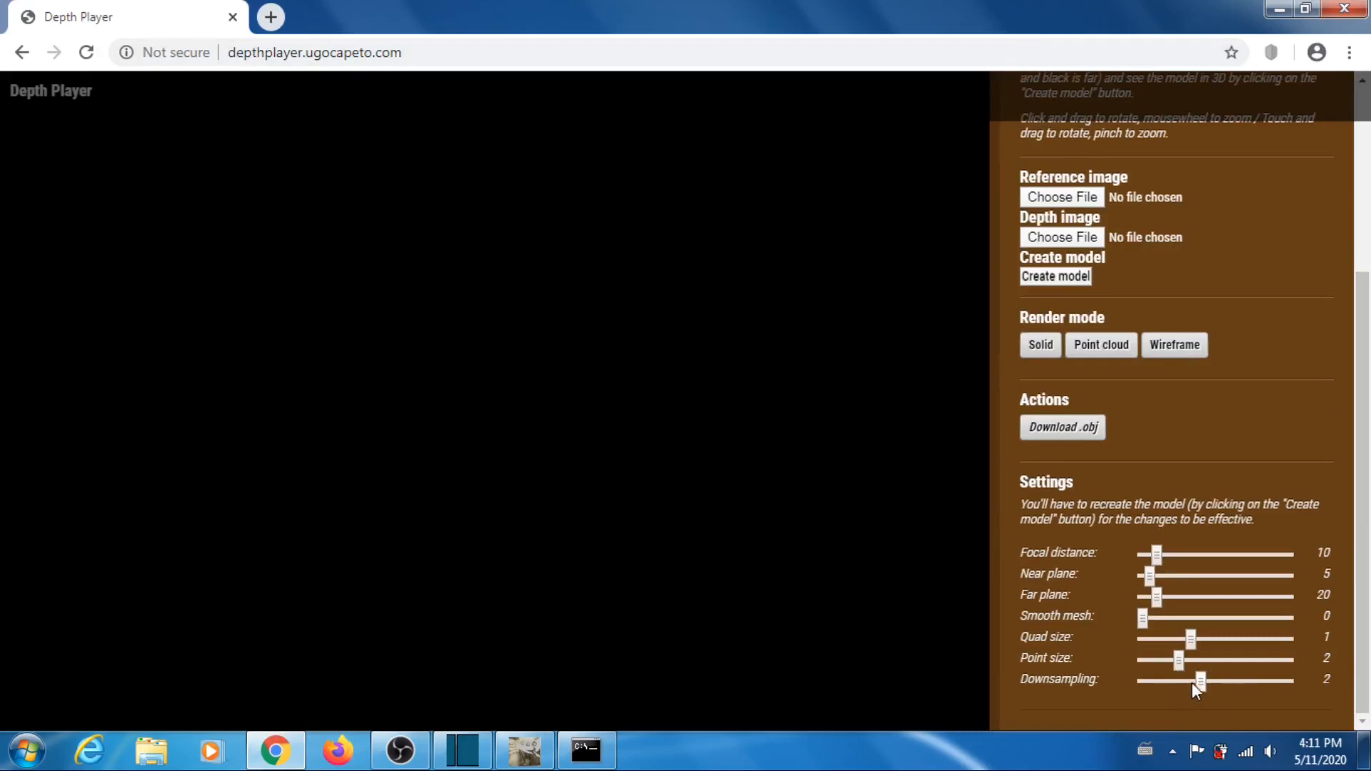
left_click_drag(1219, 680, 1222, 680)
scroll(1183, 394, "up", 1)
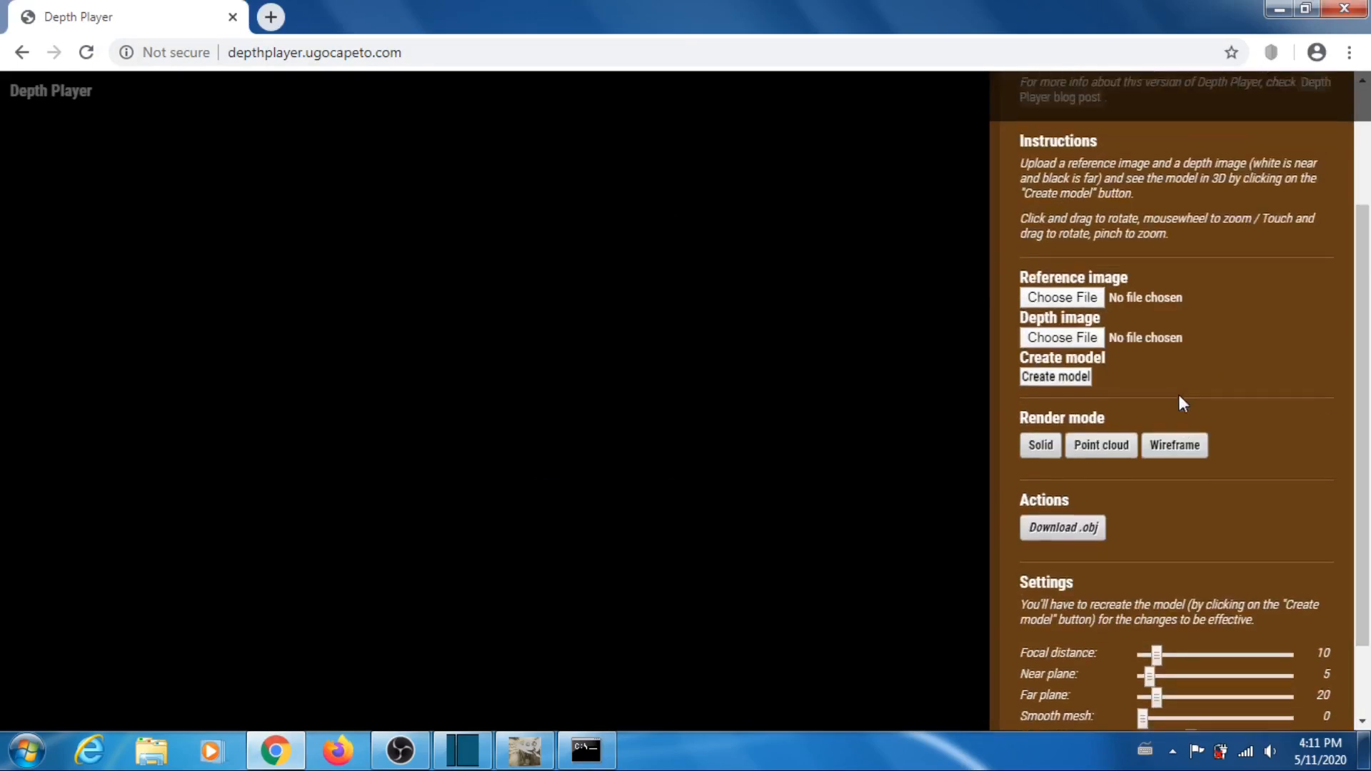
Step: Load content_image from the the3dconverter2-x64 mystuff folder as the reference image
left_click(1063, 299)
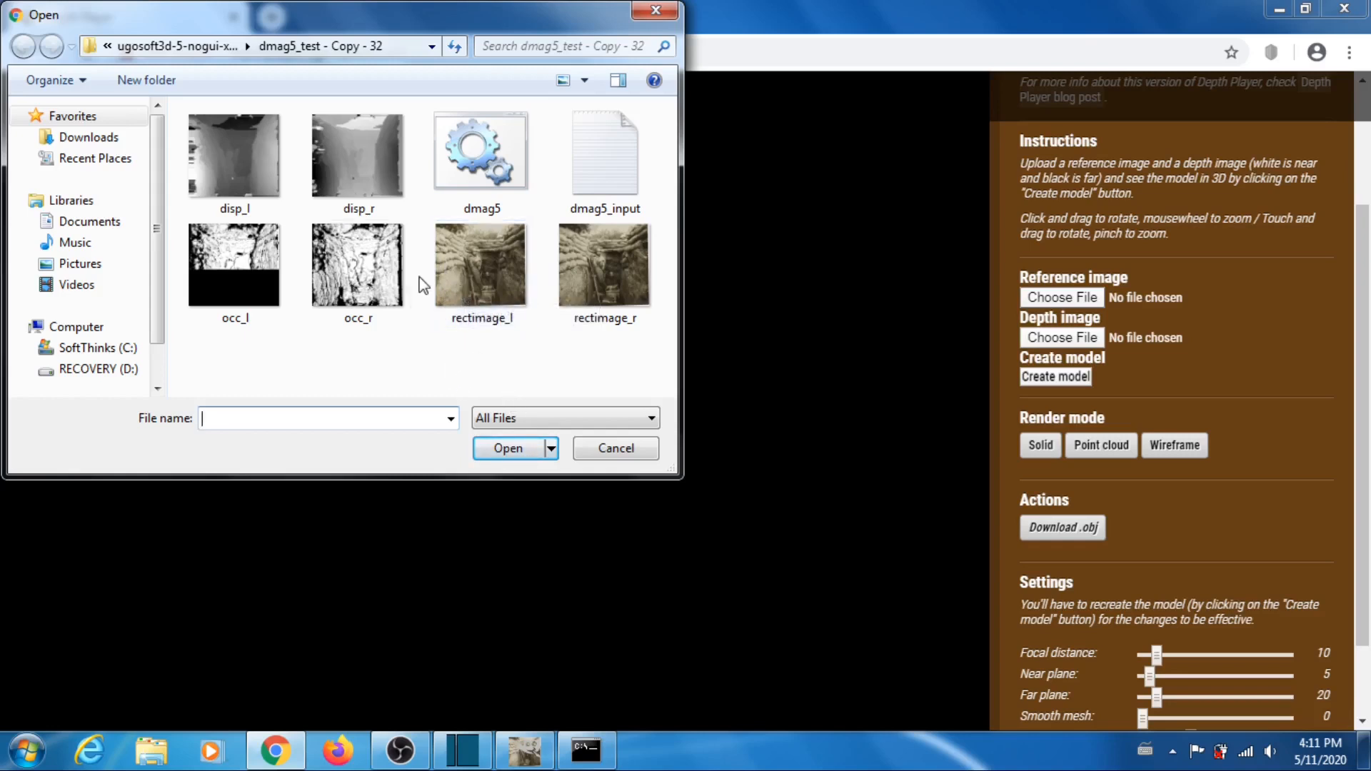
left_click(183, 49)
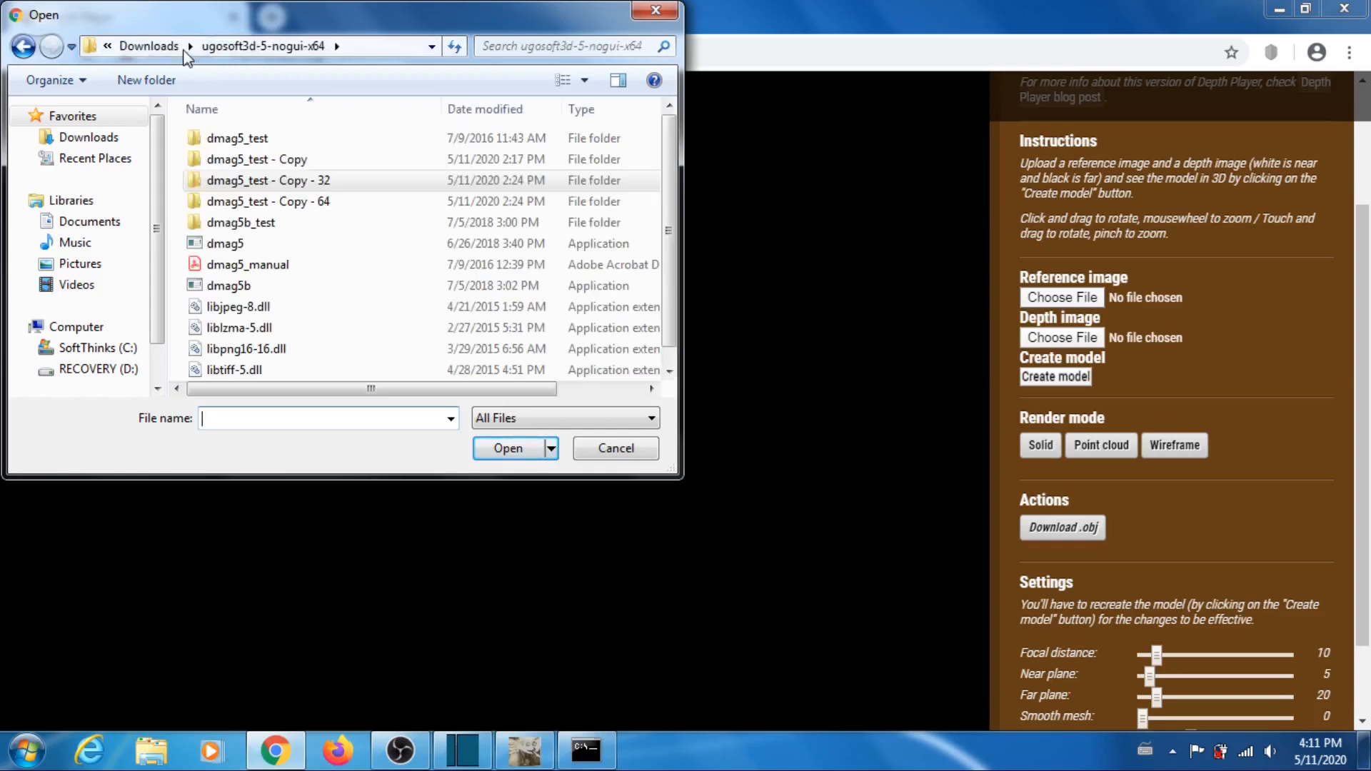
left_click(153, 50)
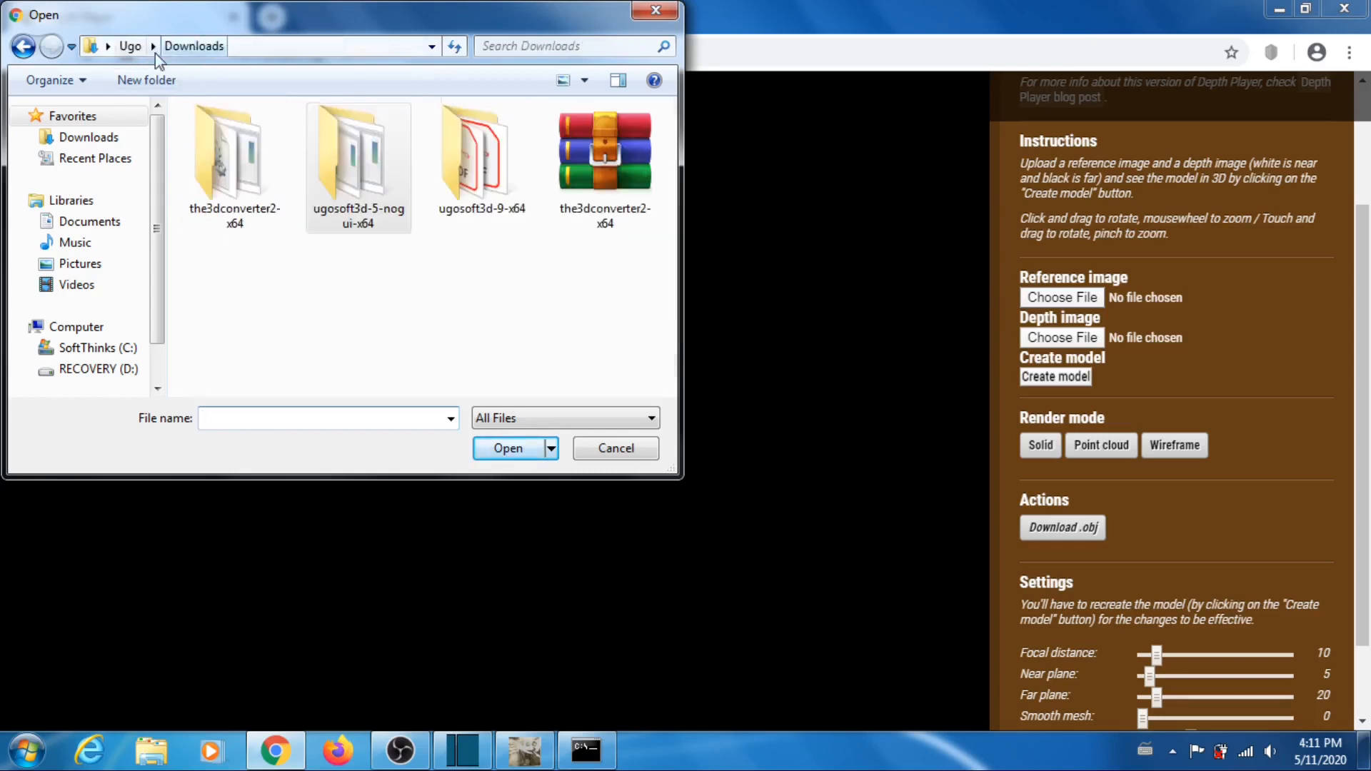
double_click(251, 174)
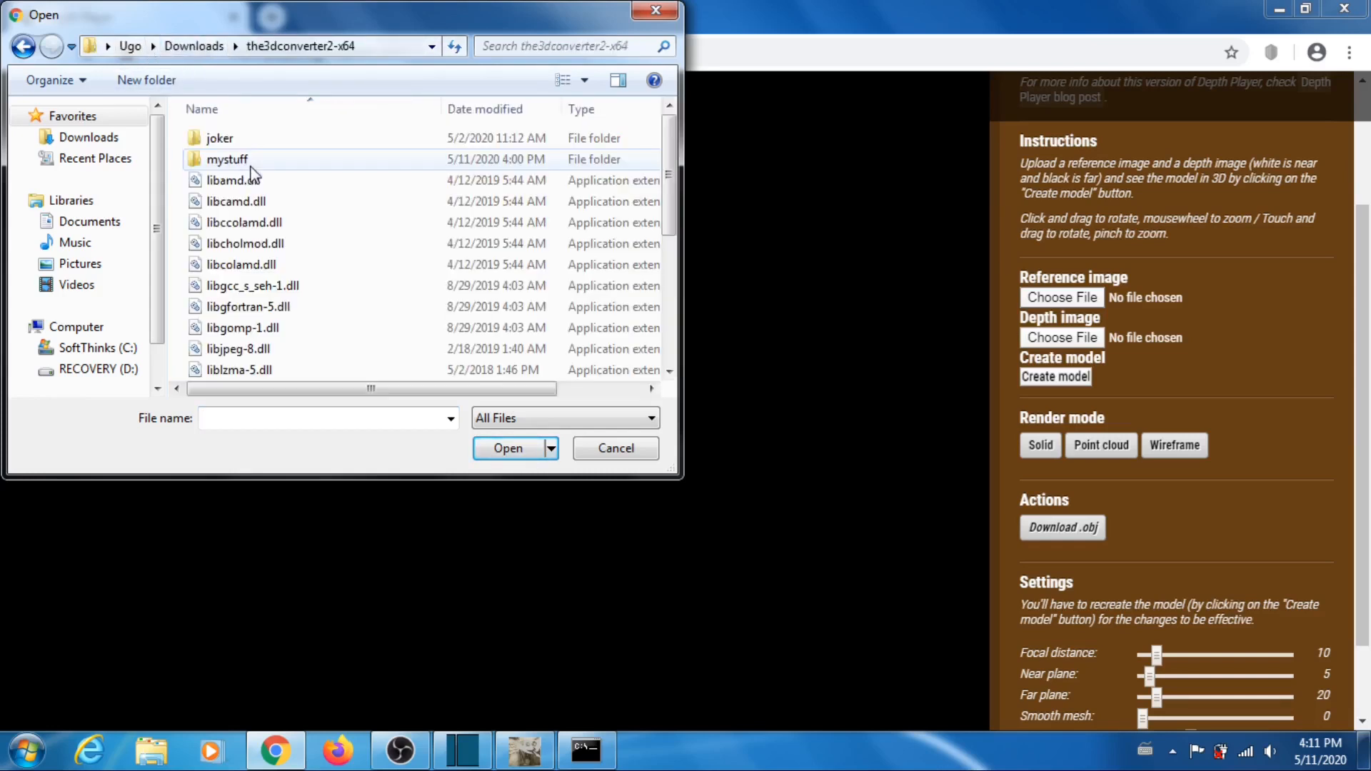
double_click(236, 162)
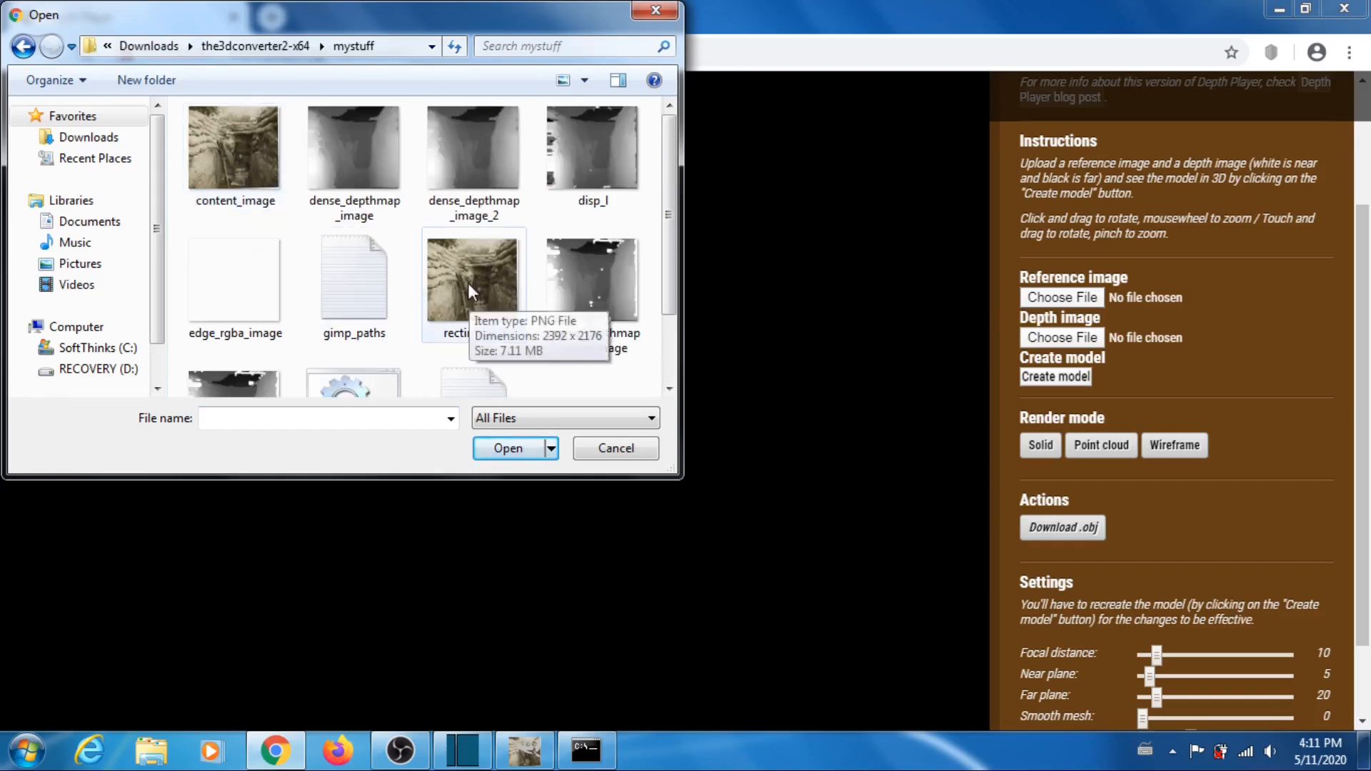
left_click(210, 144)
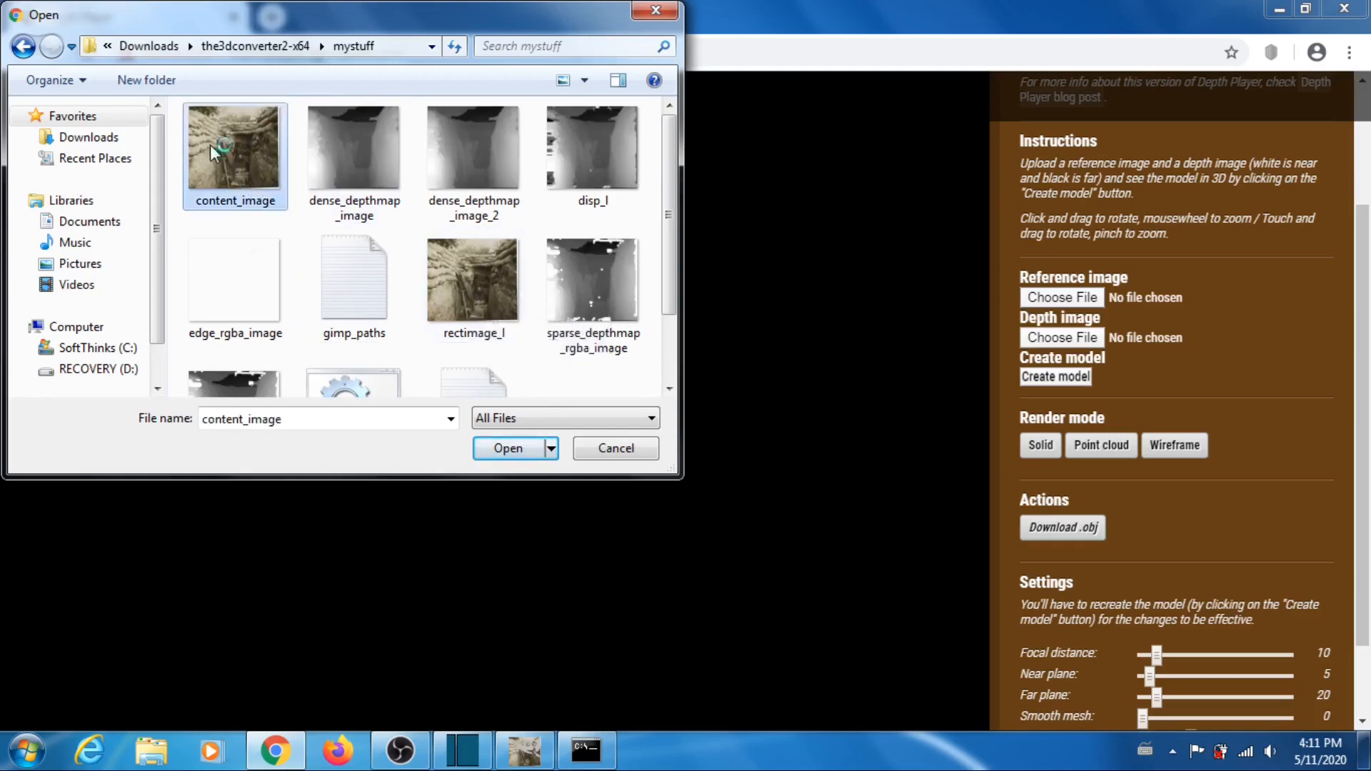
left_click(500, 450)
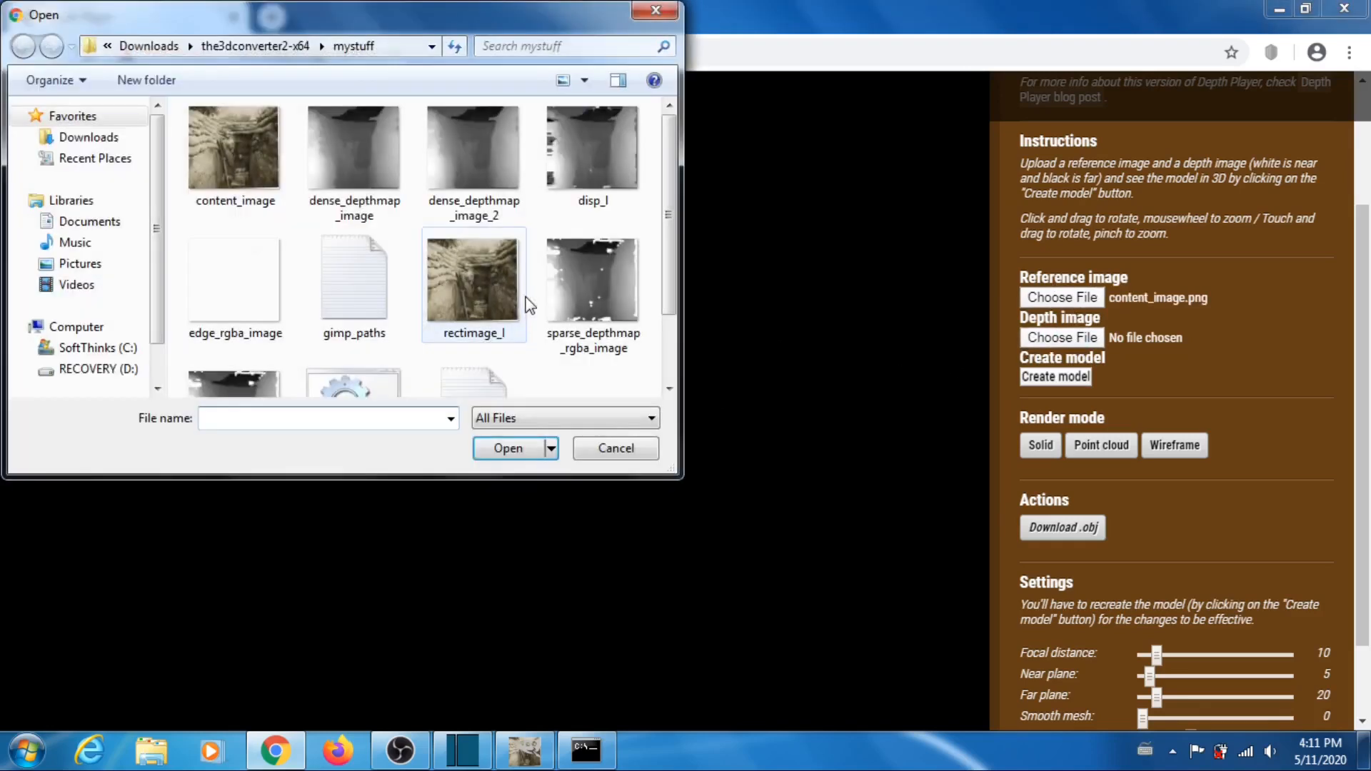
Step: Load dense_depthmap_image from the mystuff folder as the depth image and create the 3D model
left_click(358, 160)
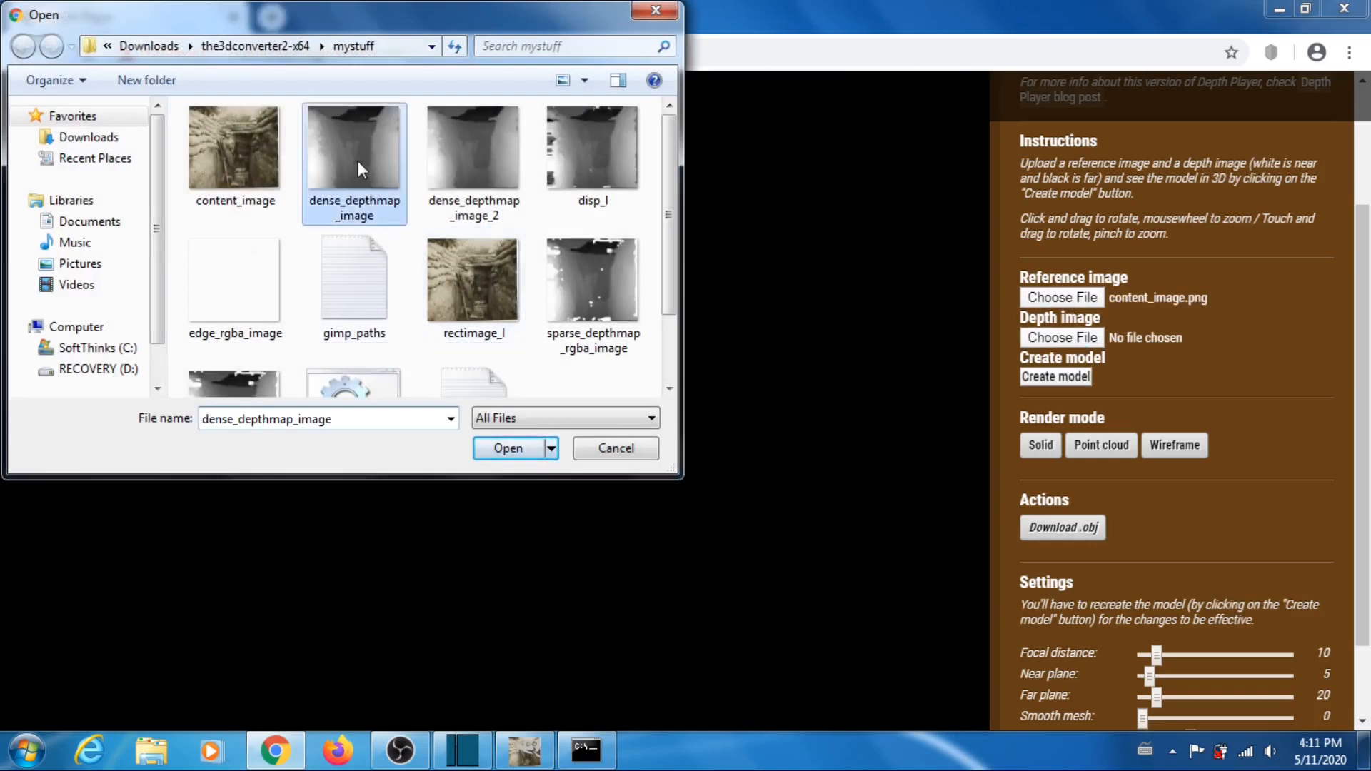
left_click(510, 450)
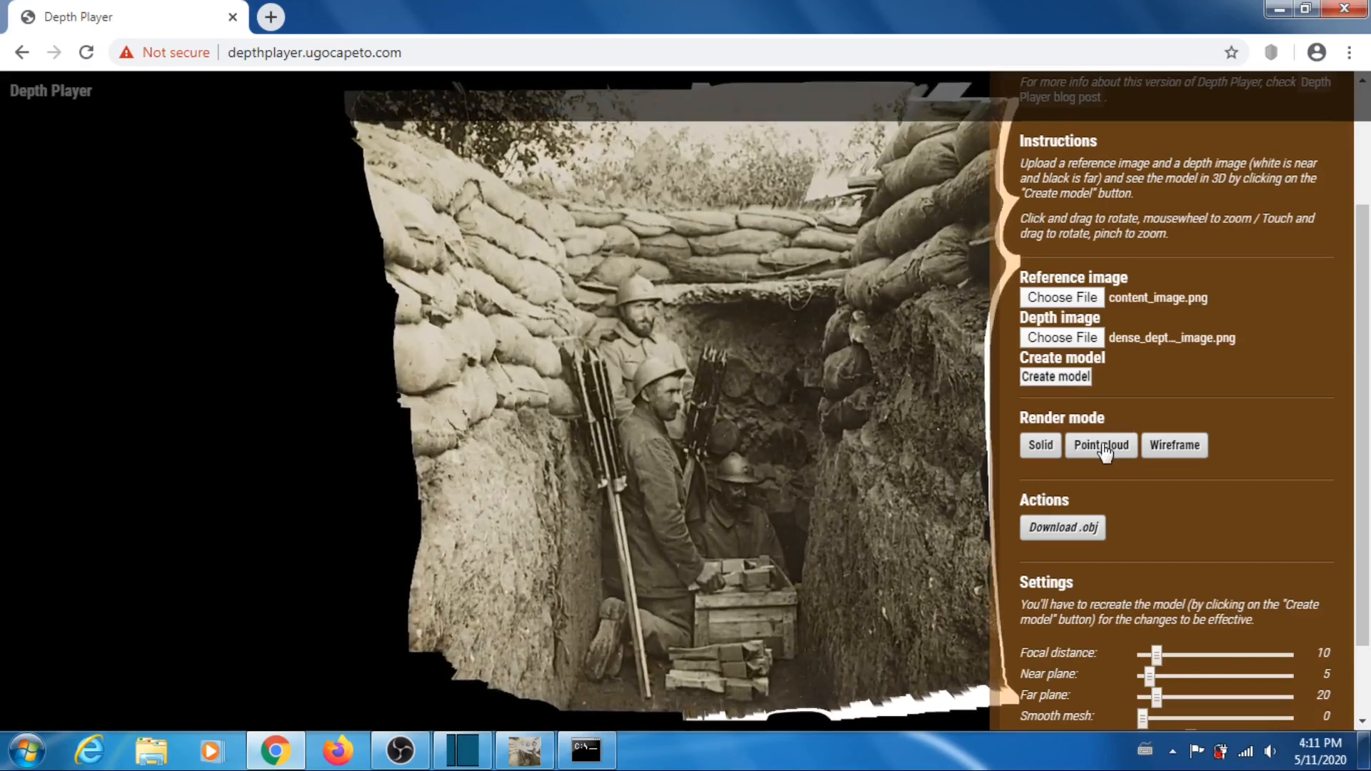
Step: Render the trench model as a point cloud and inspect its depth at different distances and viewing angles
left_click(1103, 446)
scroll(827, 439, "up", 10)
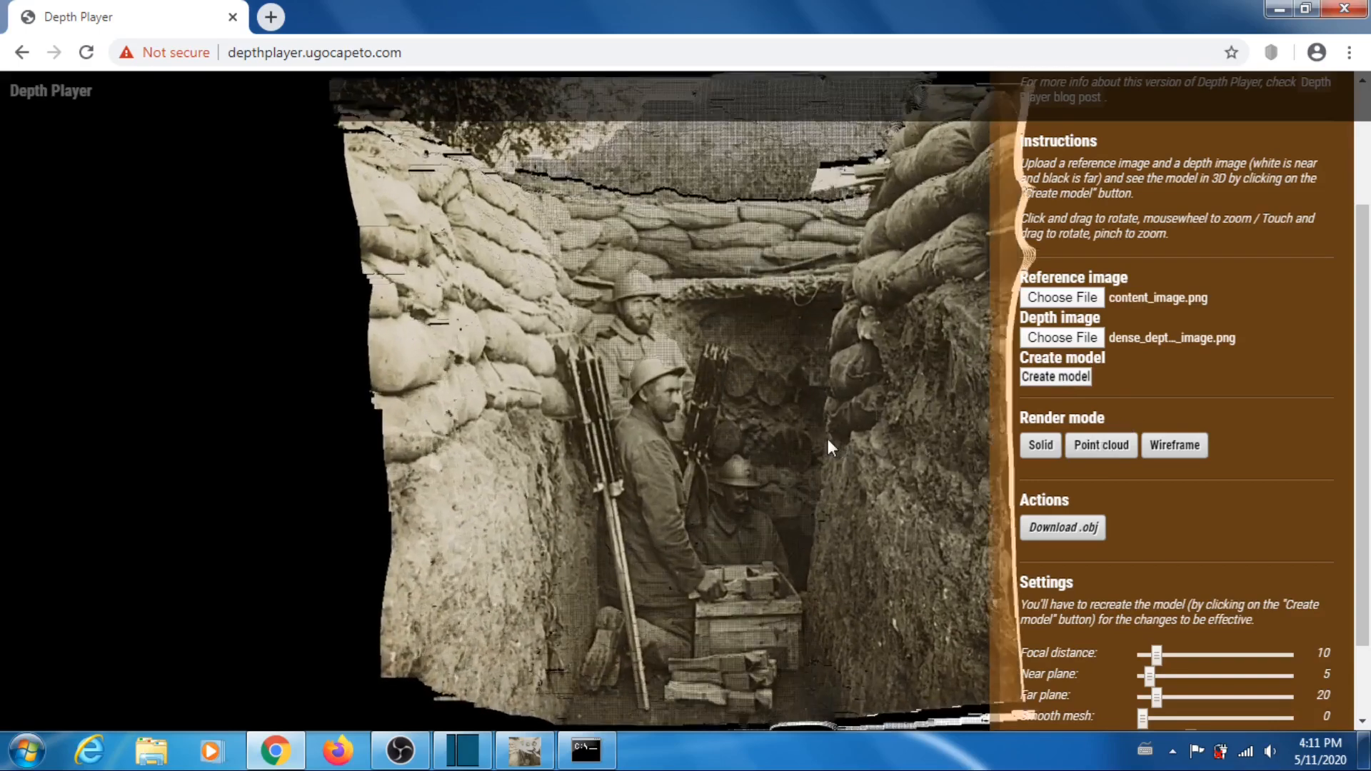
scroll(827, 439, "down", 8)
scroll(827, 439, "down", 3)
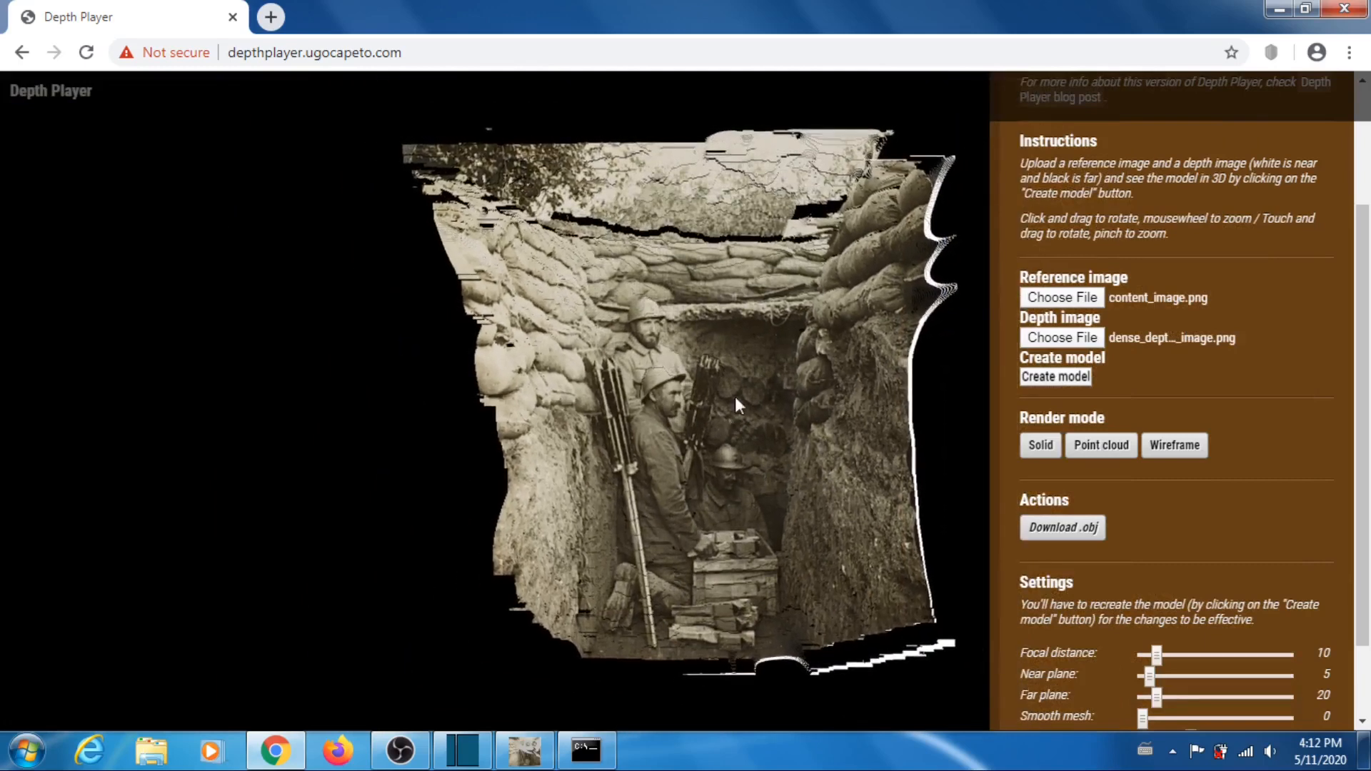
left_click_drag(716, 405, 807, 423)
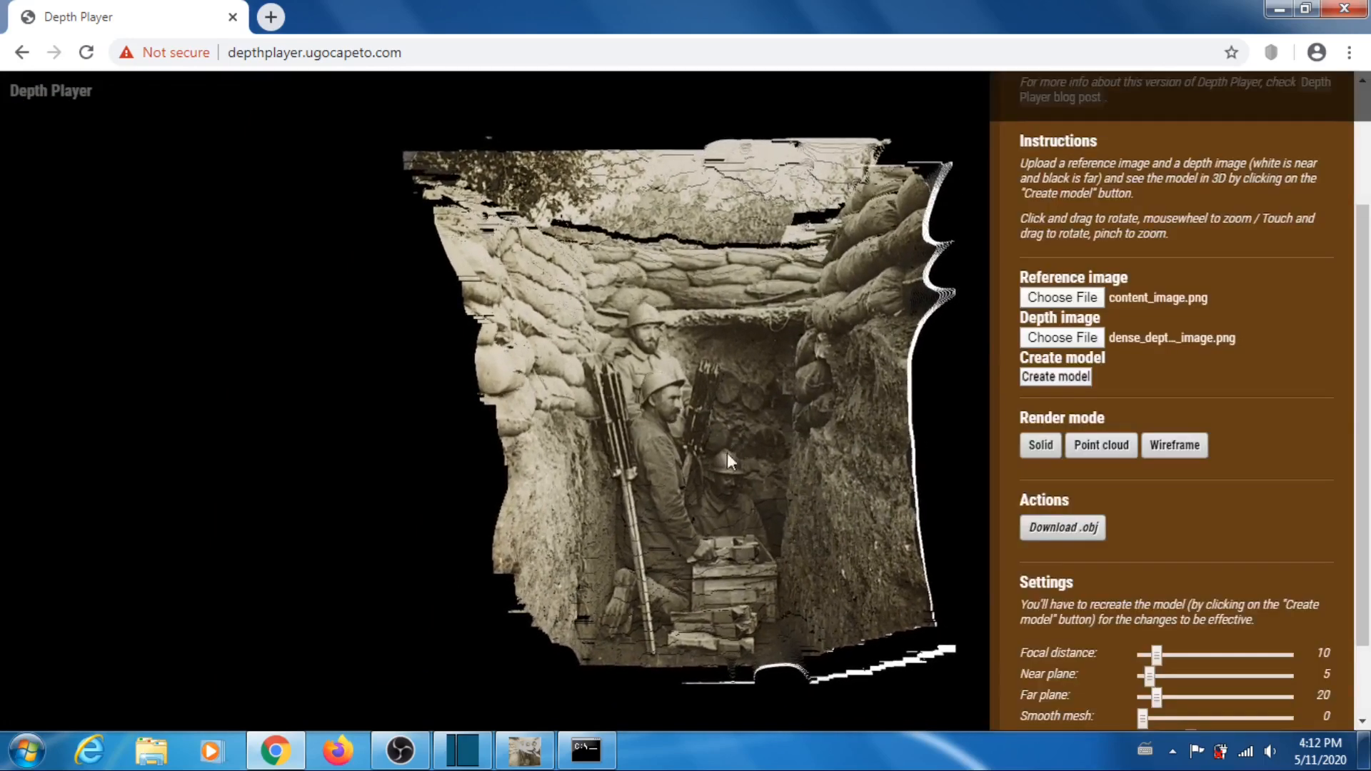
left_click_drag(757, 446, 747, 490)
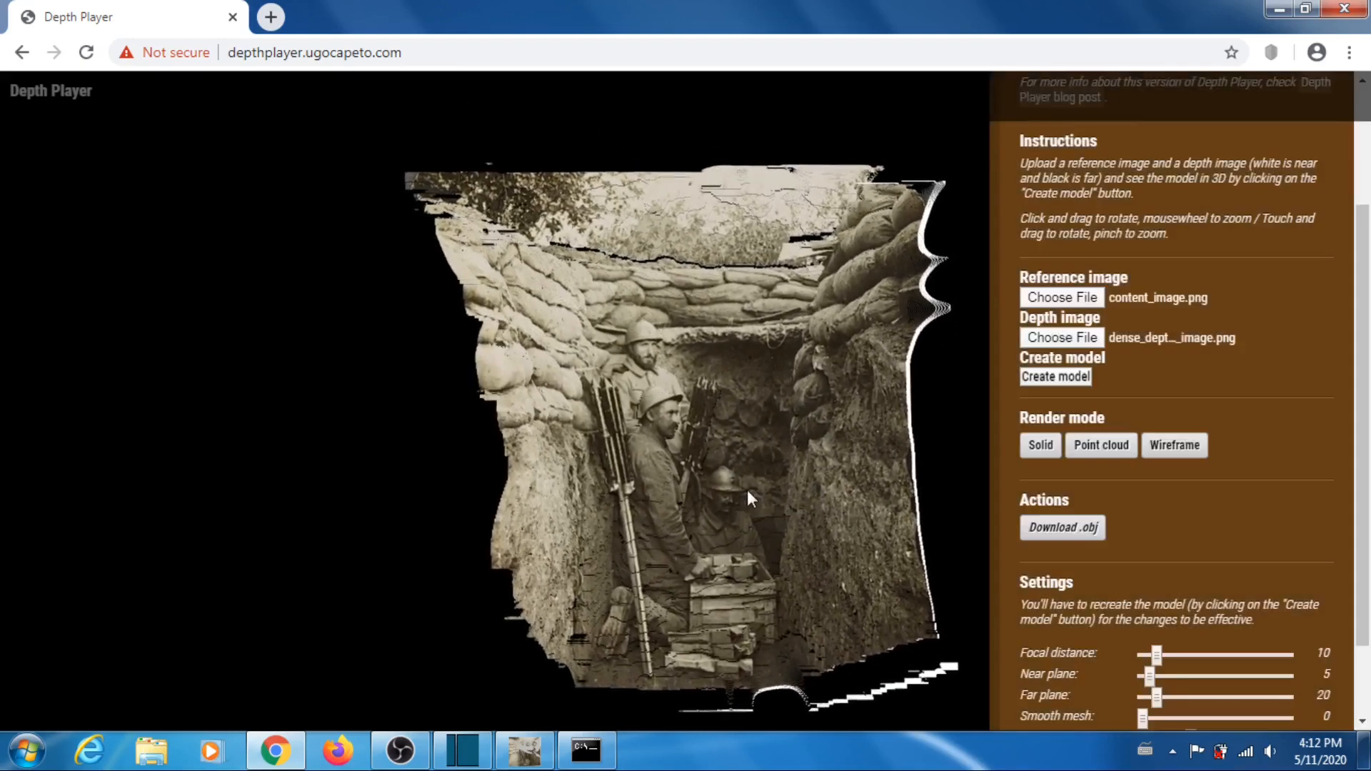